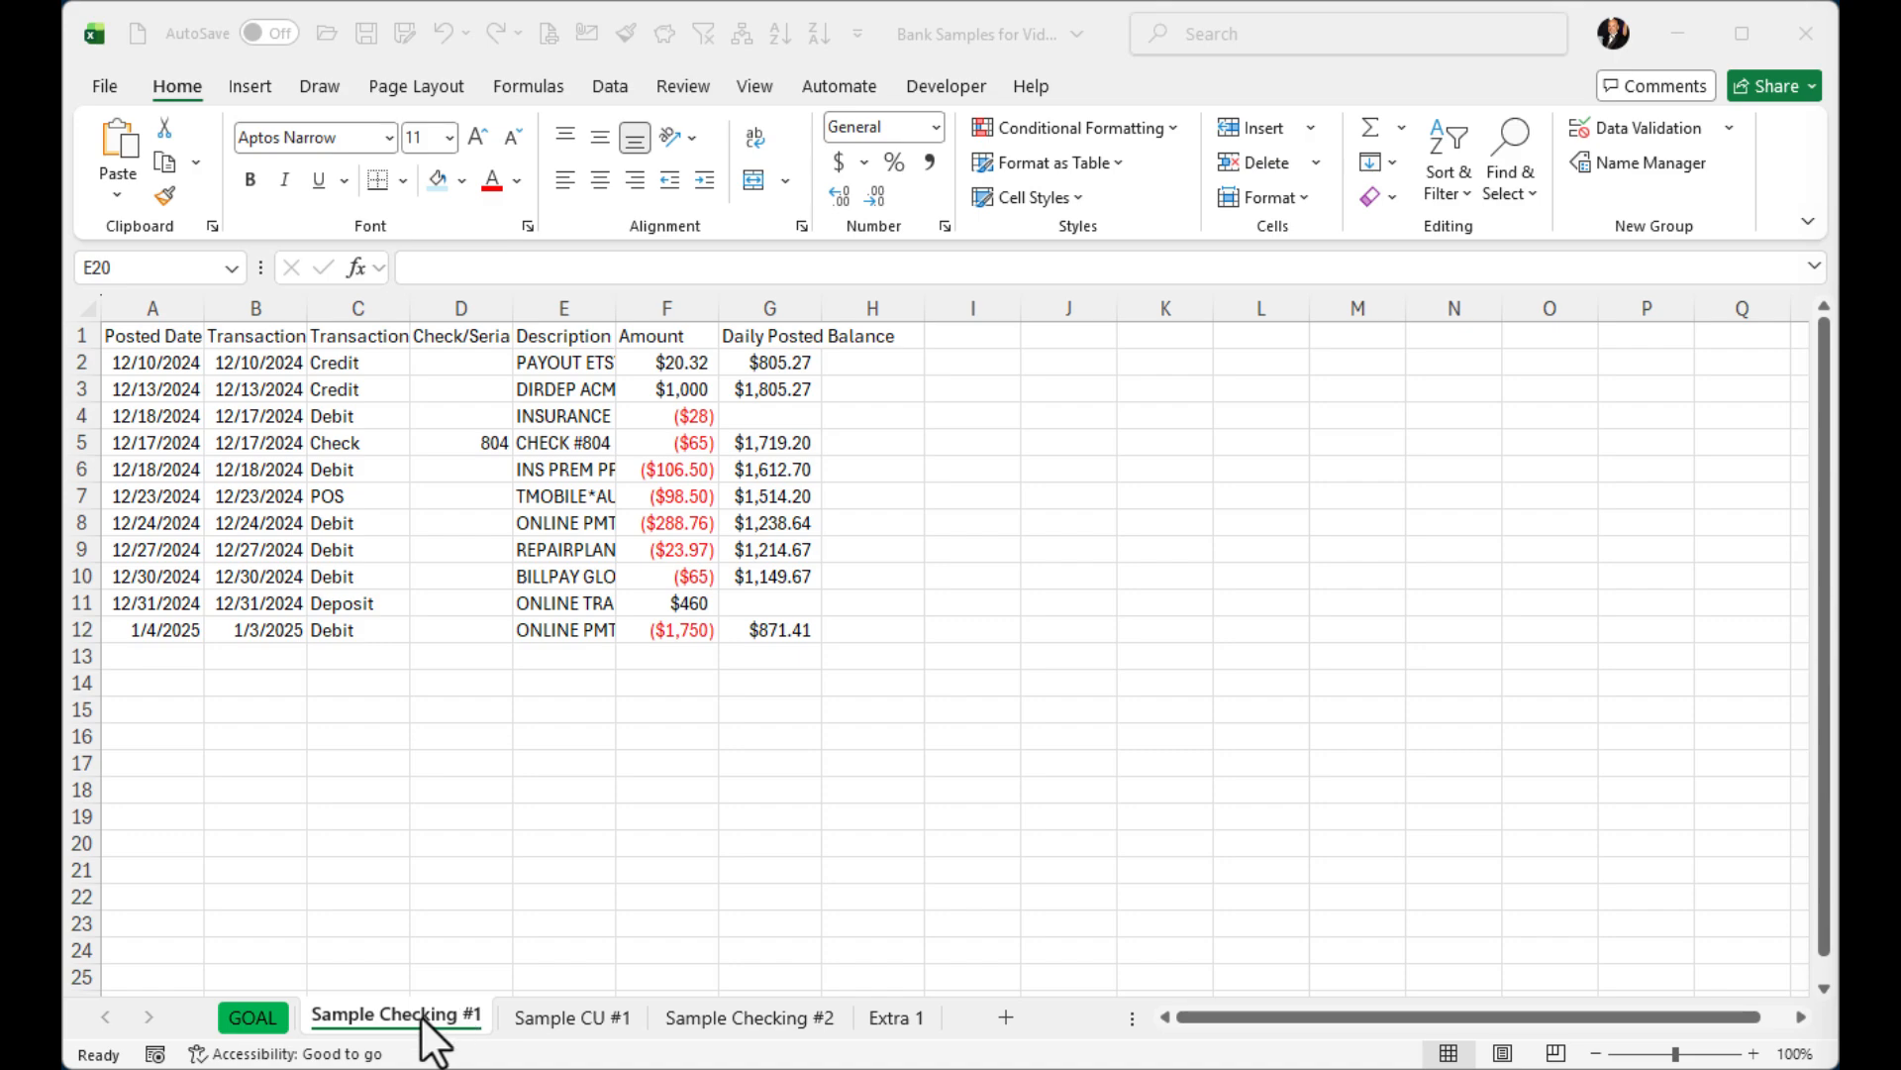
Review the sample bank sheets, the six-column layout on the GOAL sheet and the checkbook register's Checking Acct transactions
left_click(574, 1018)
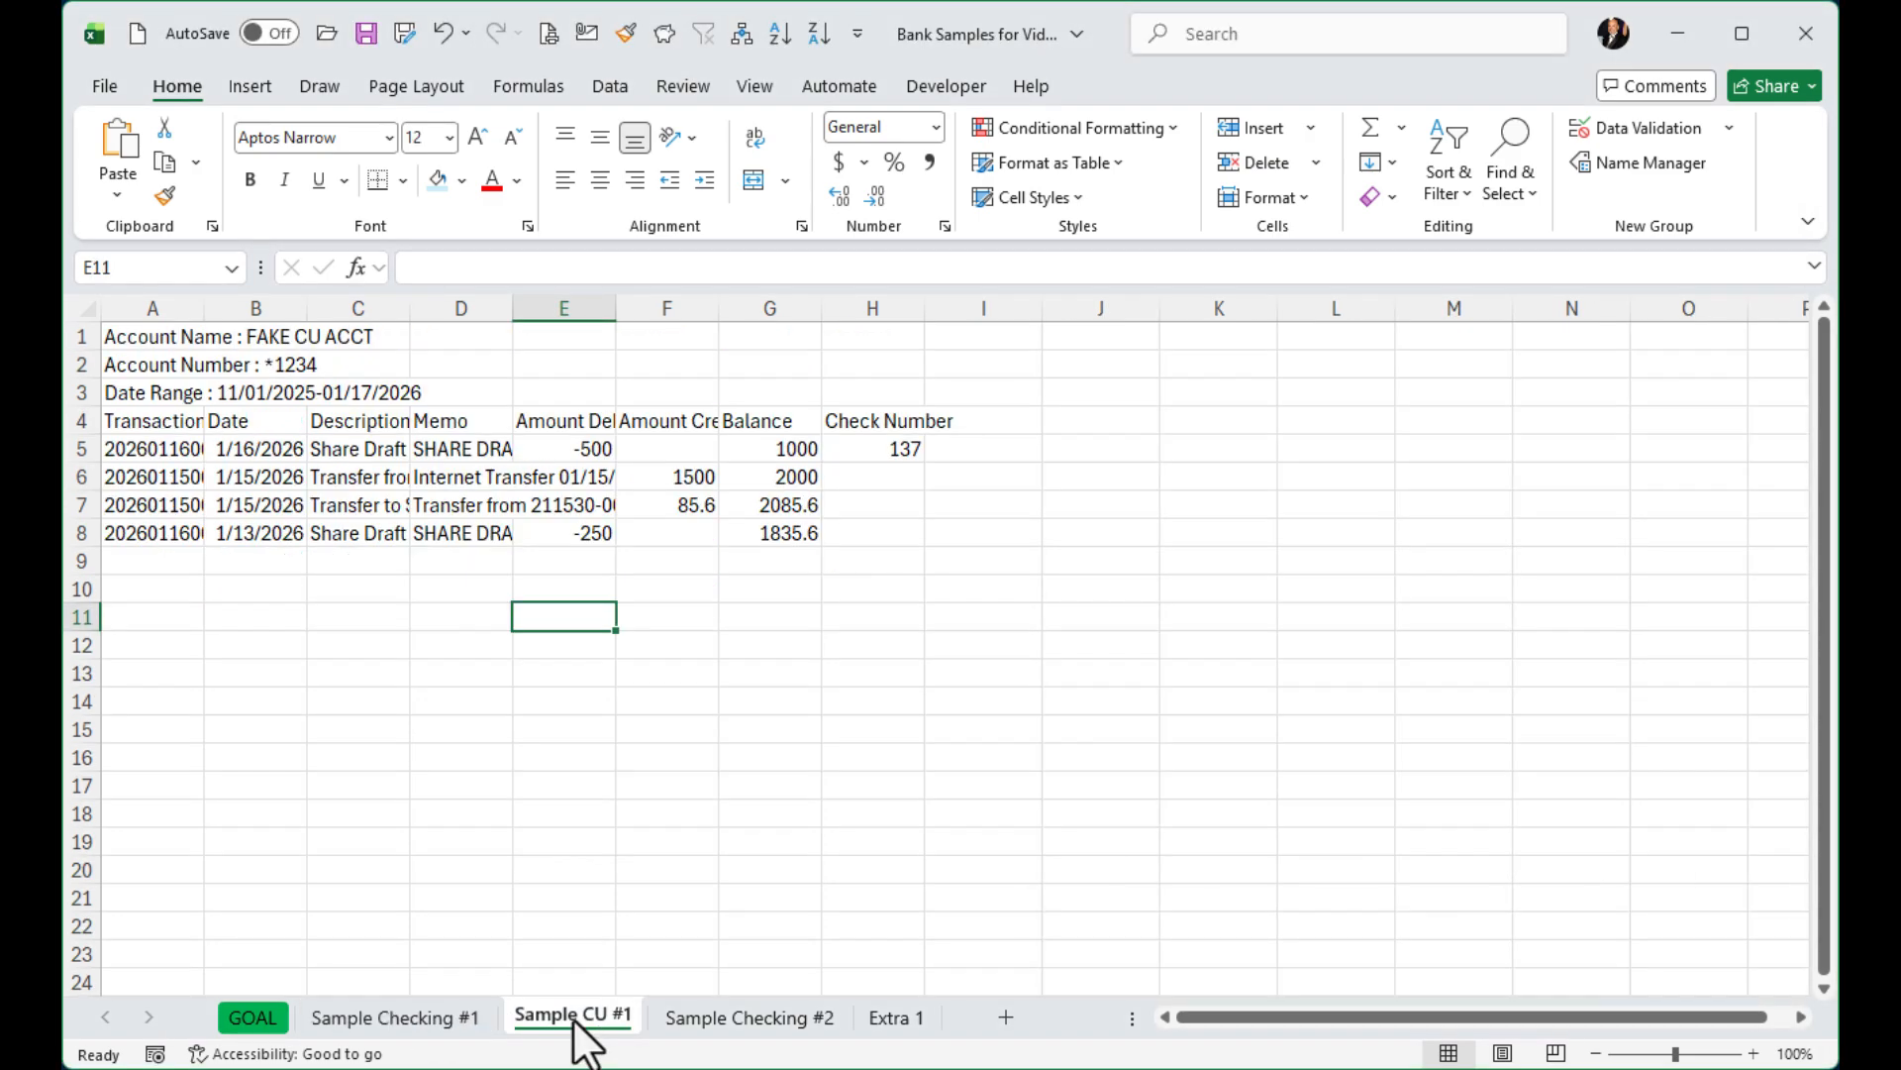
left_click(720, 1014)
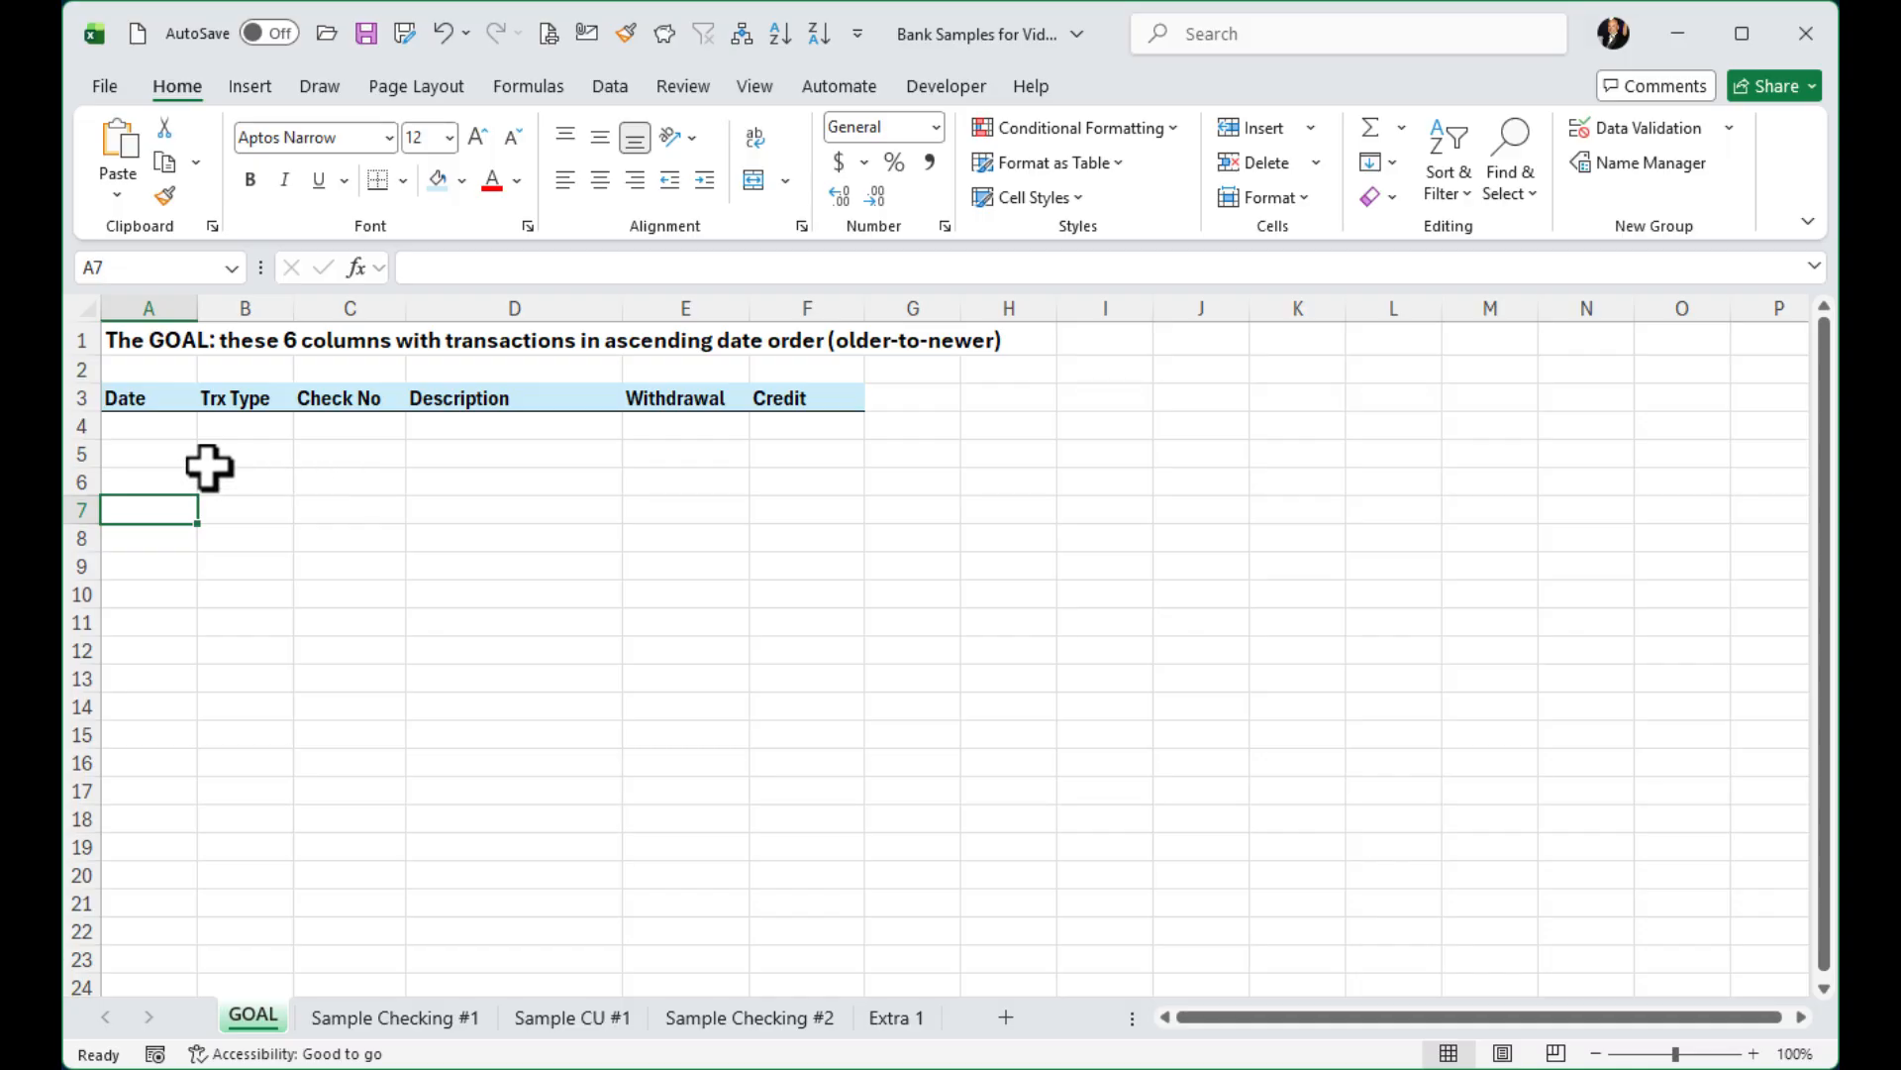
left_click_drag(140, 429, 803, 665)
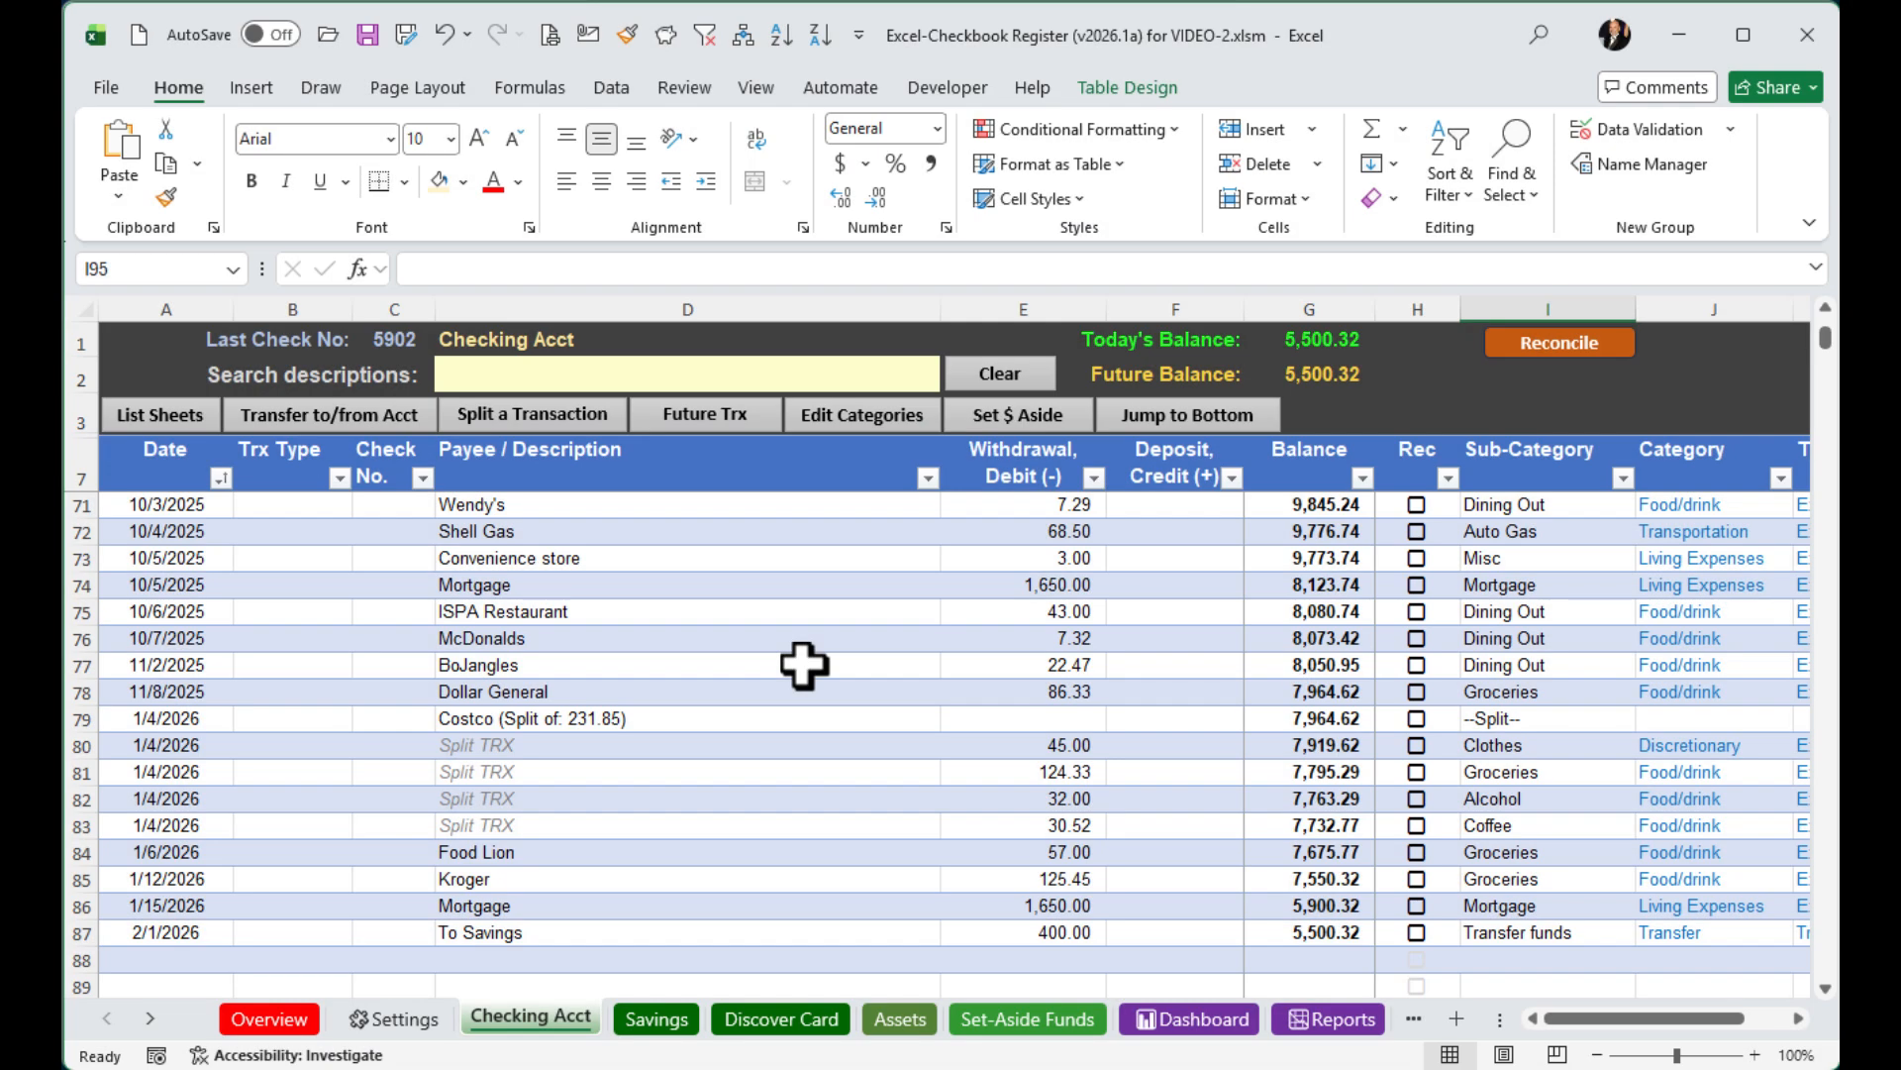
scroll(803, 664, "down", 3)
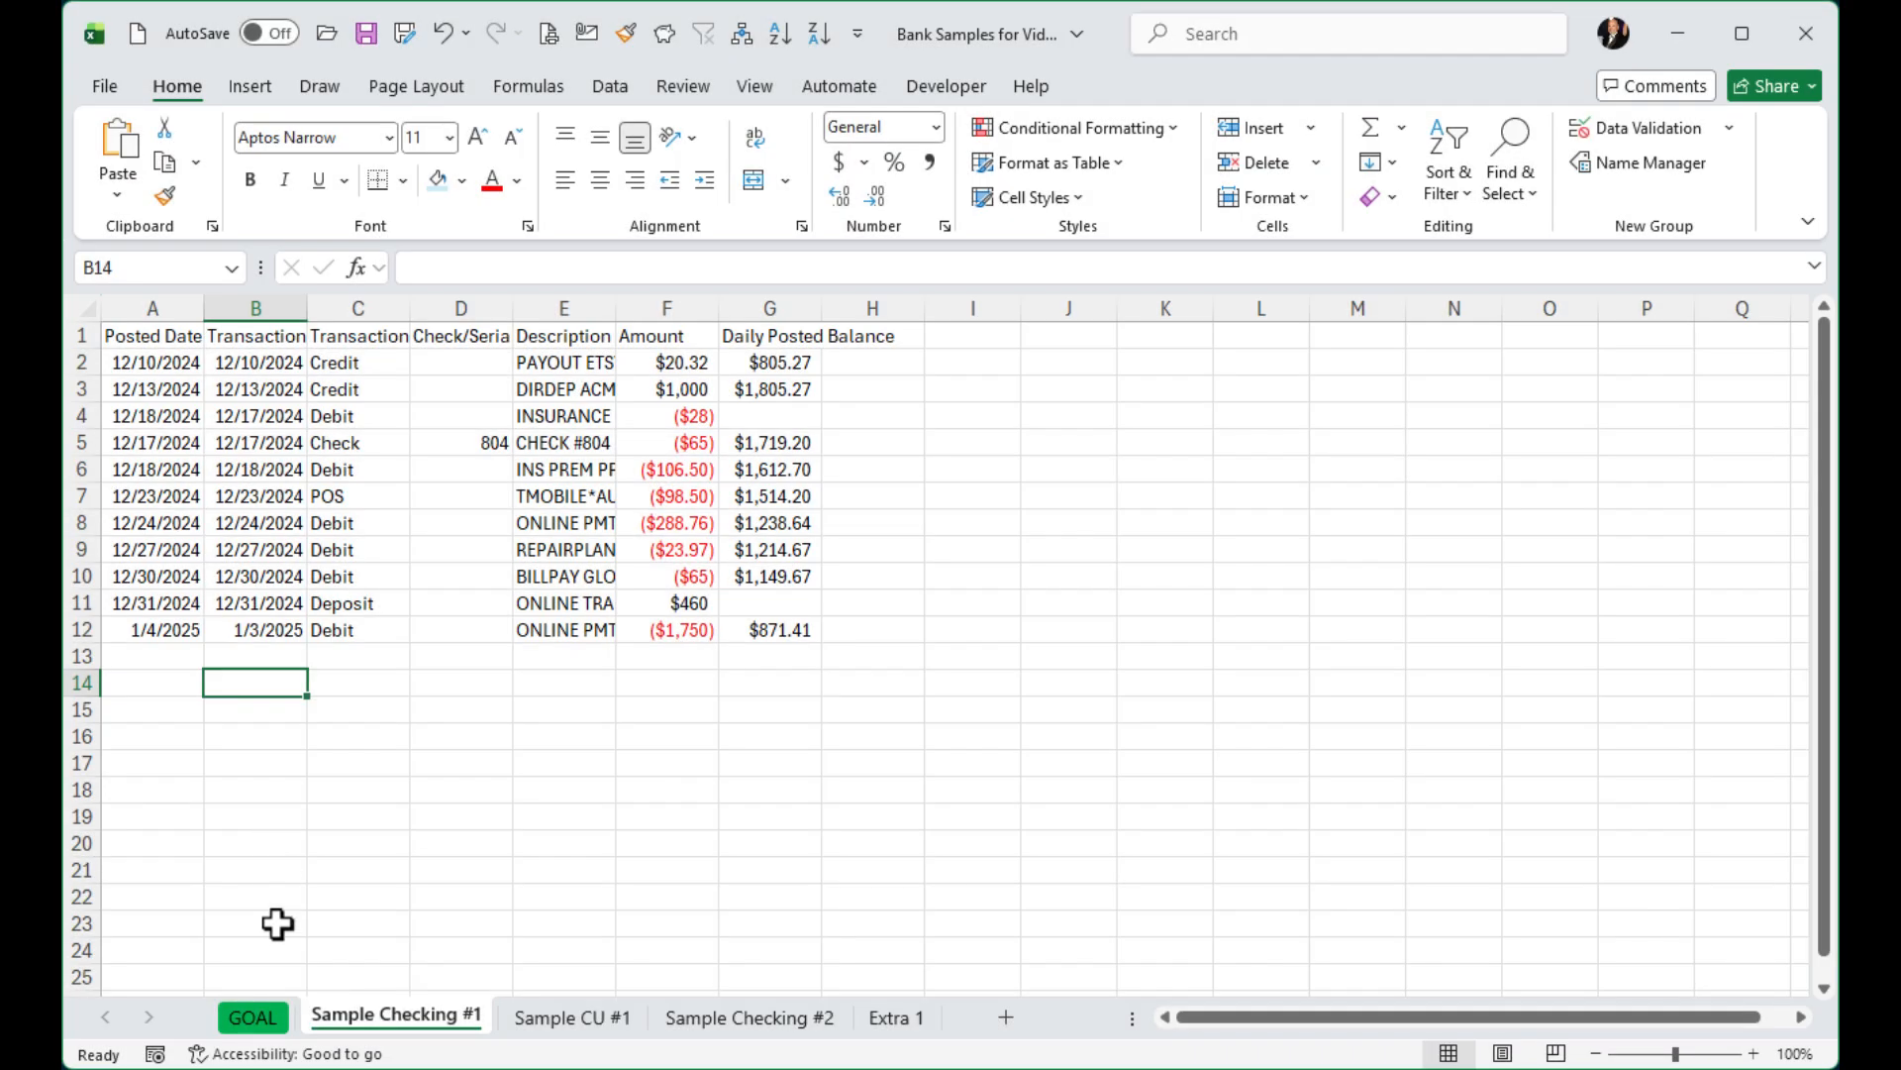
left_click(253, 1017)
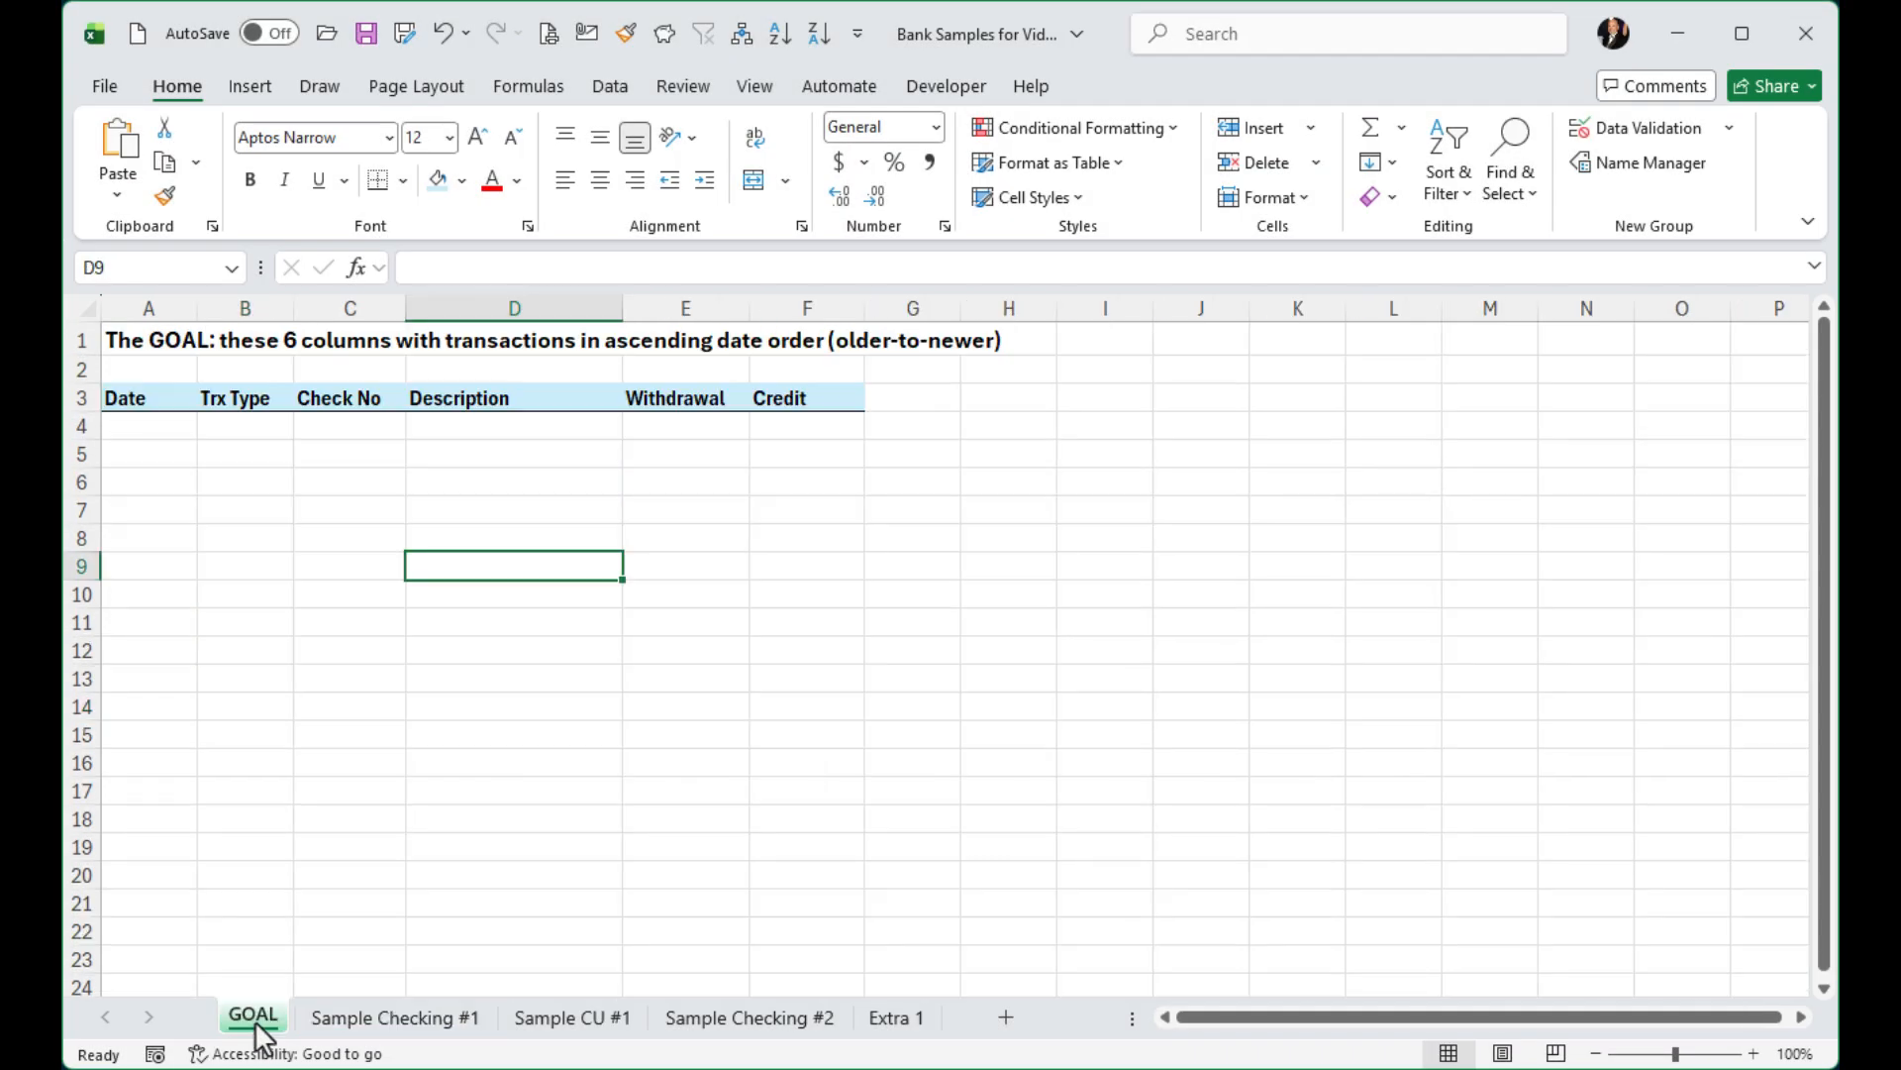
left_click(383, 1020)
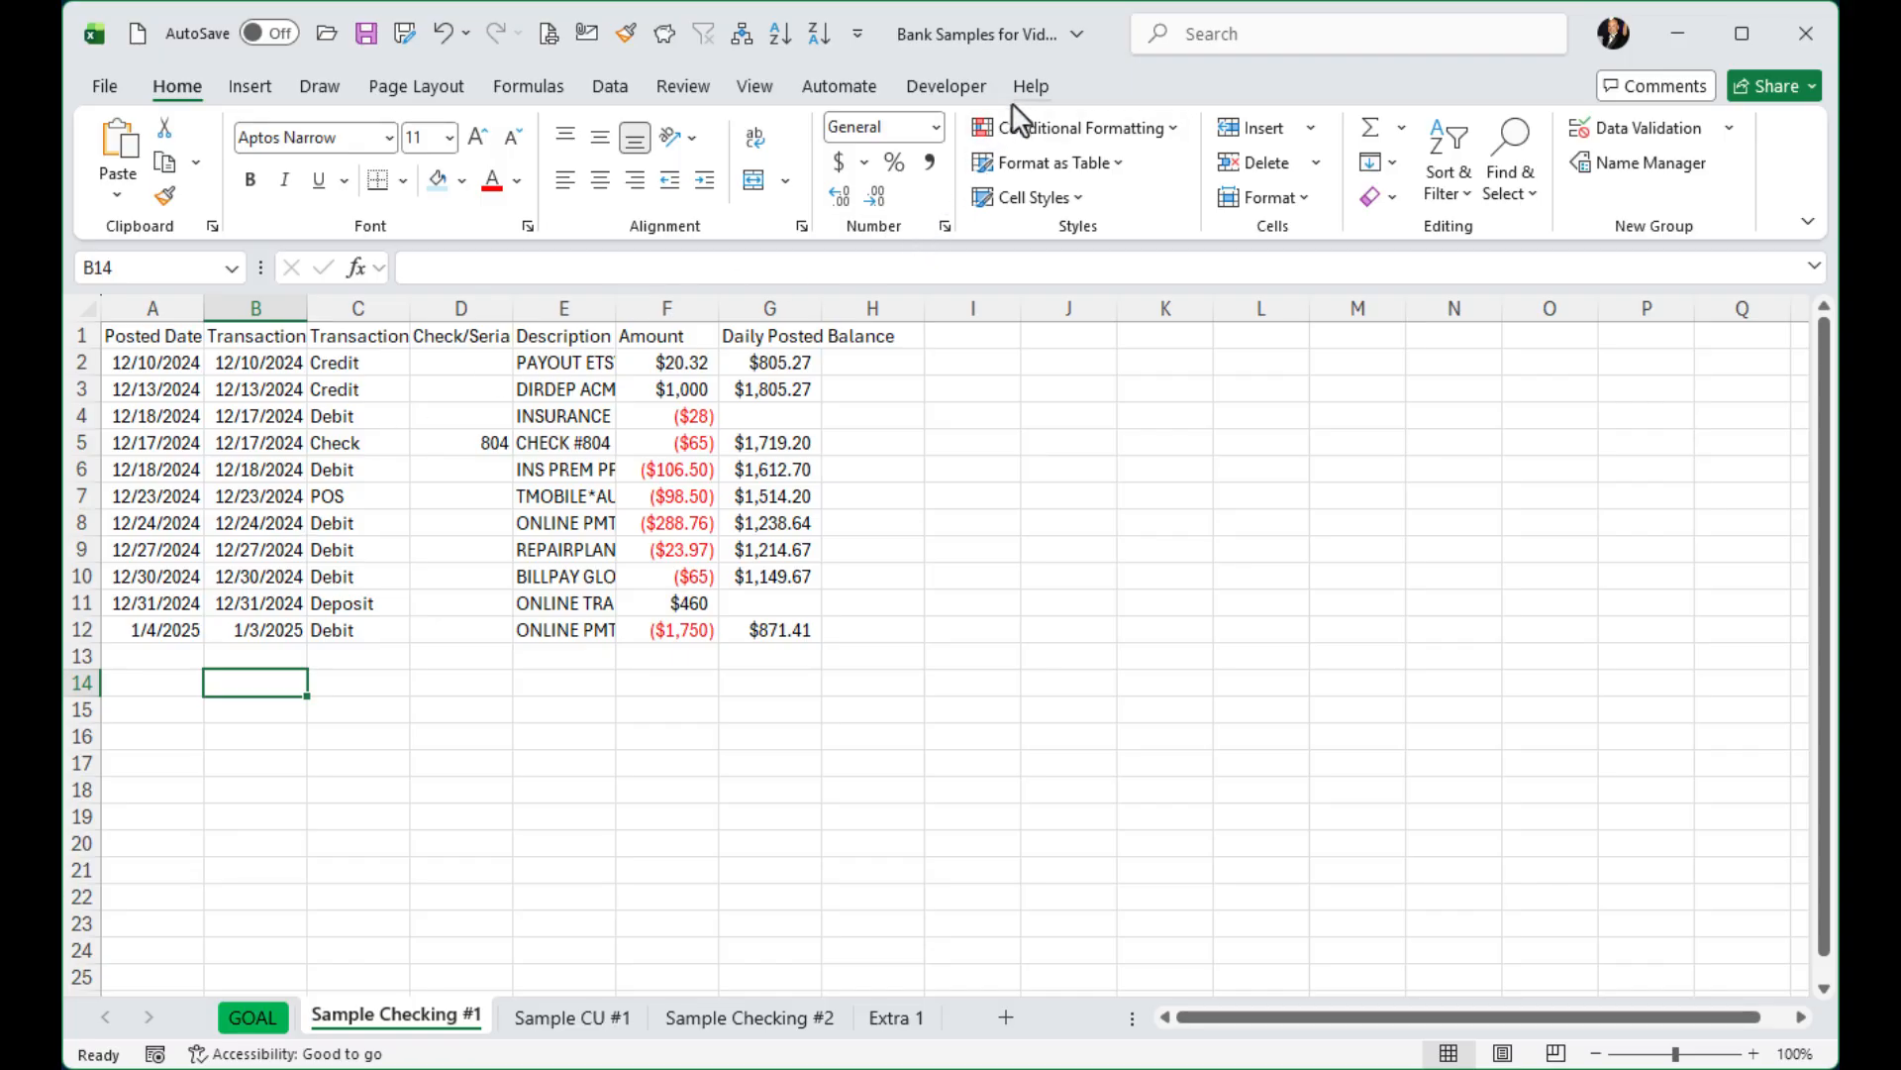
left_click(755, 91)
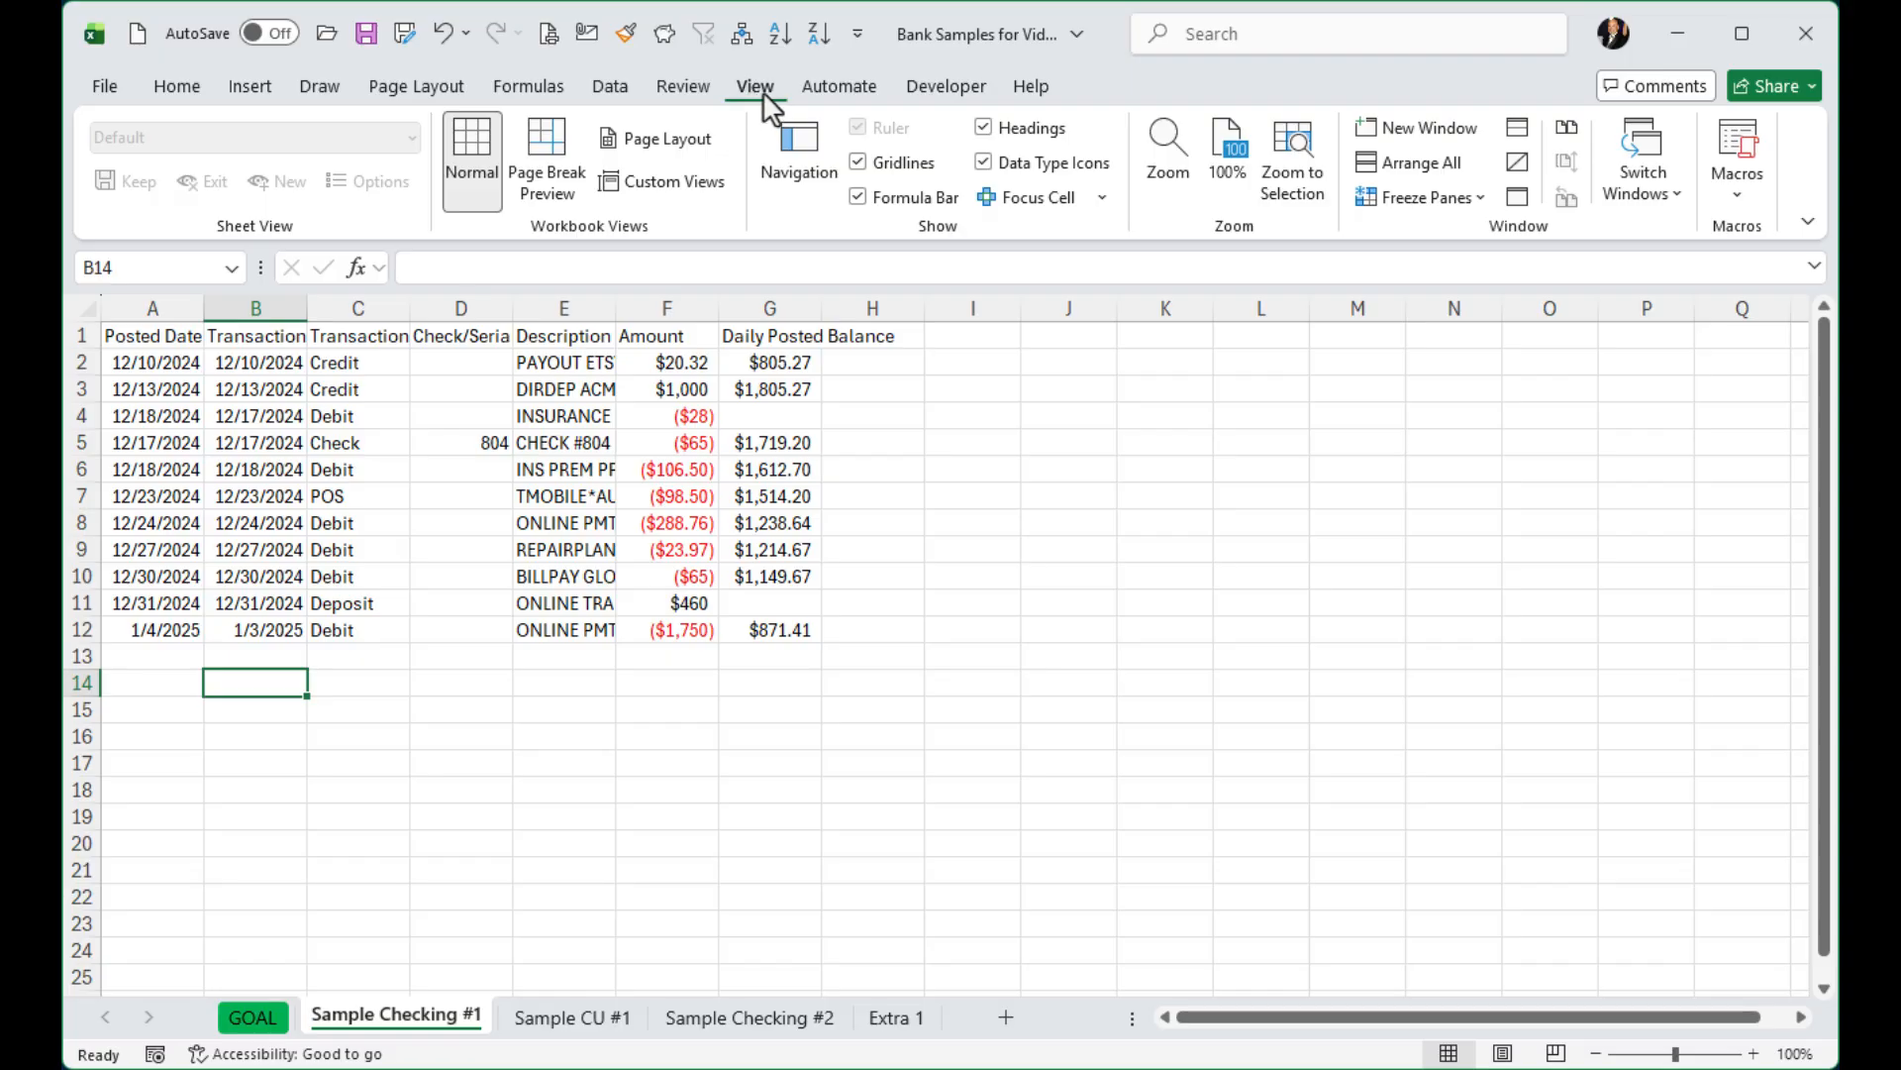
left_click(1743, 193)
left_click(1786, 271)
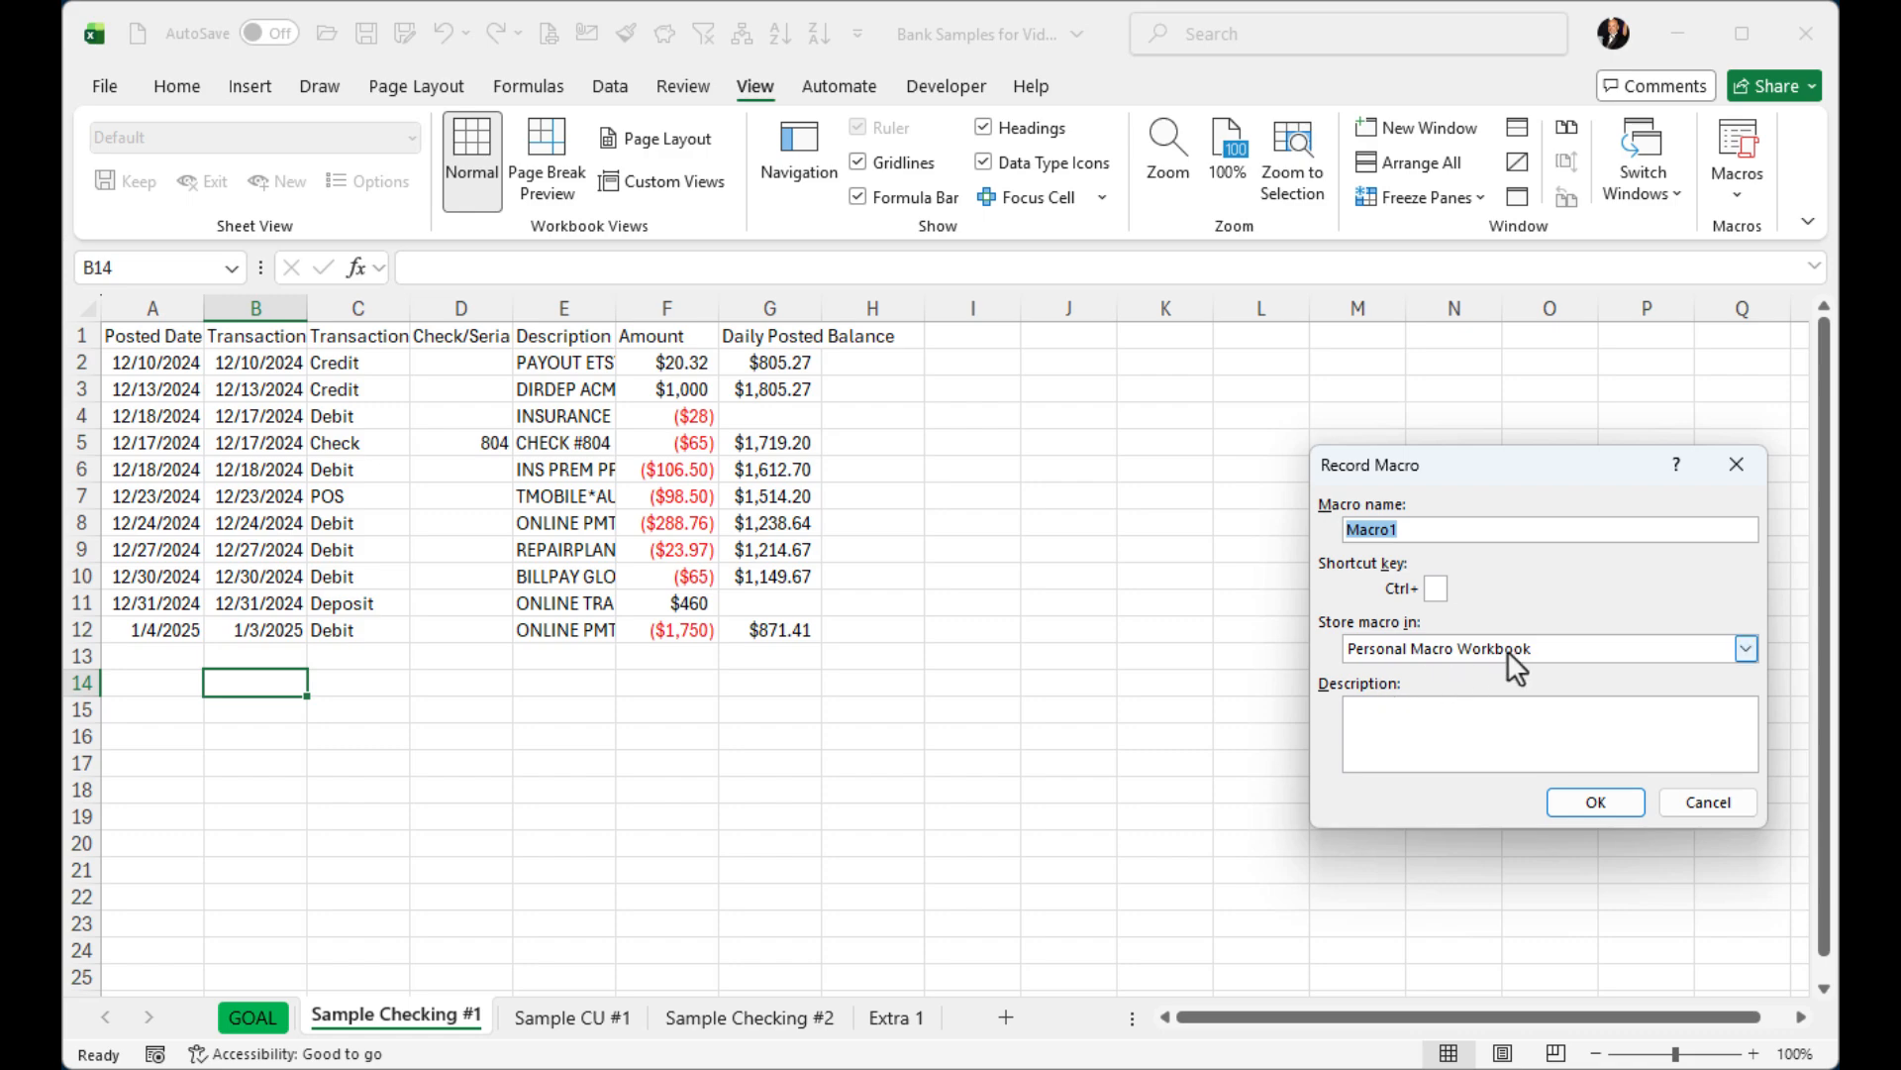
left_click(1707, 803)
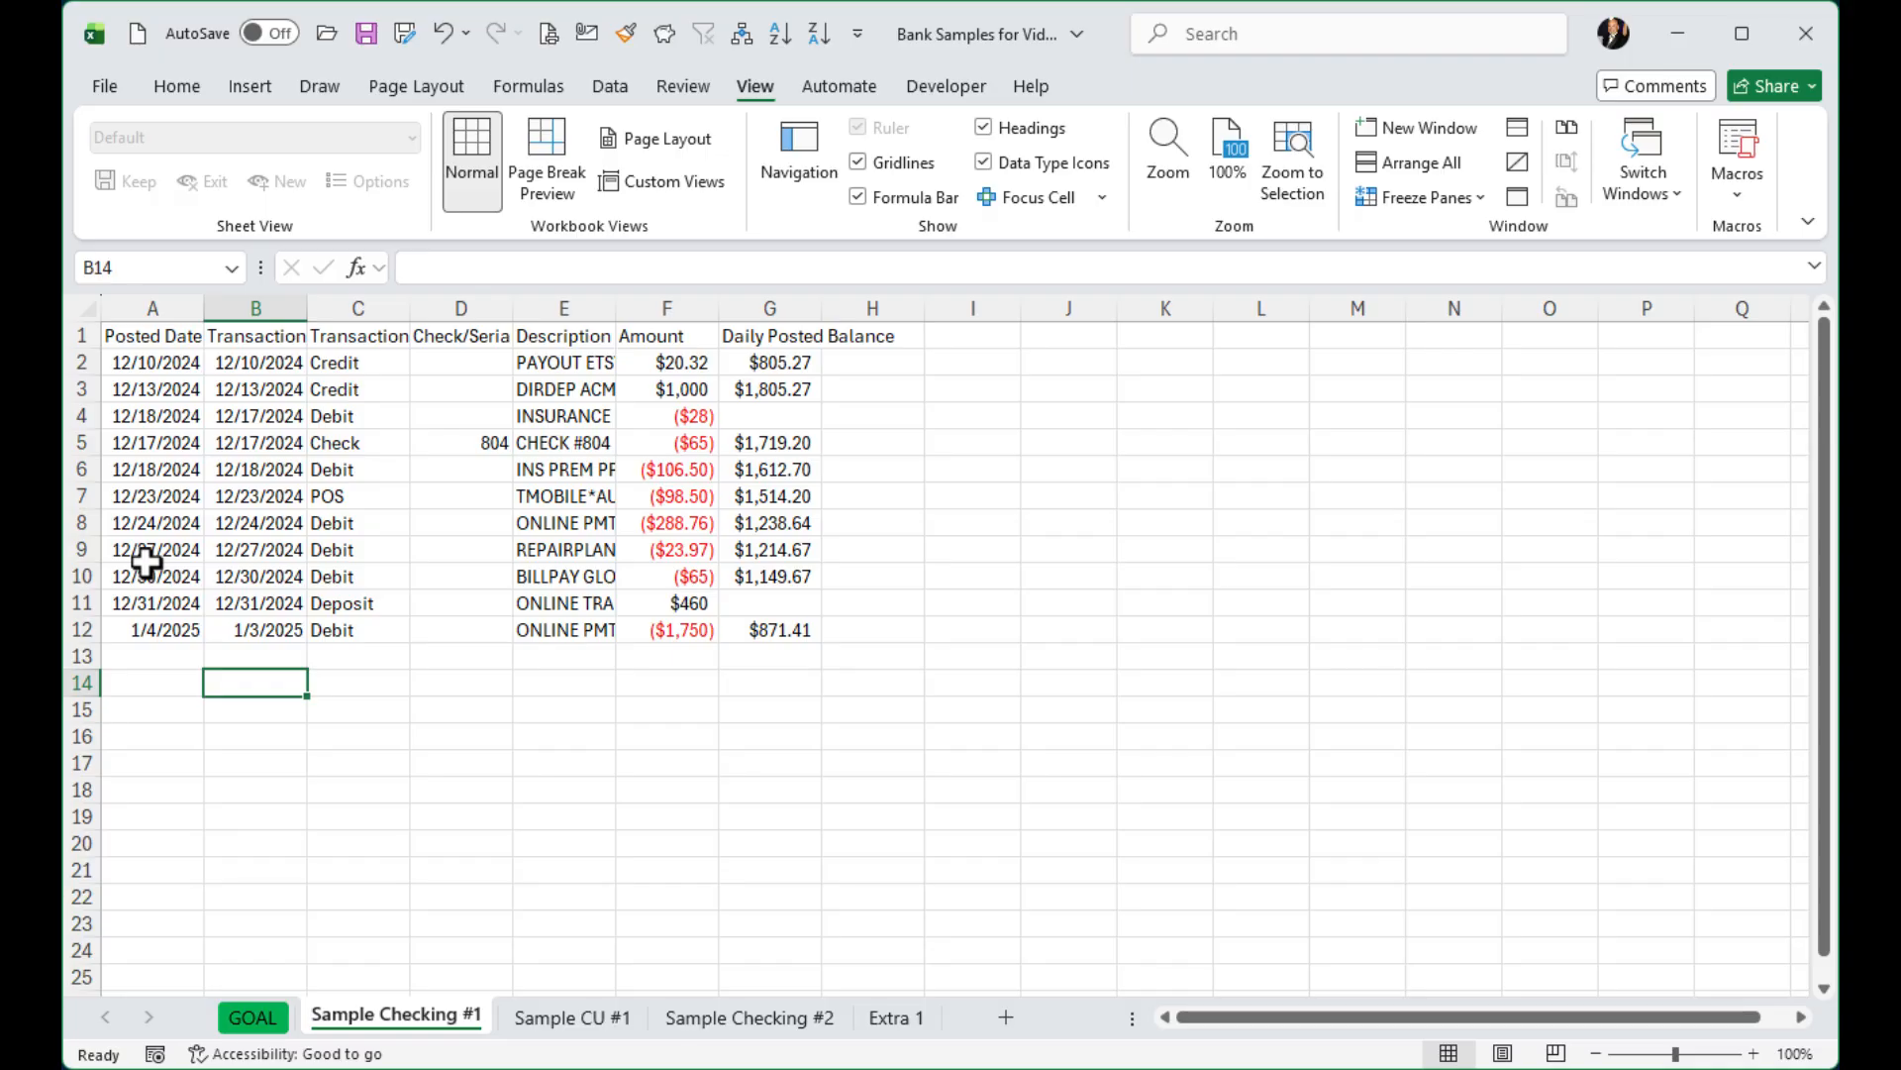
Delete the second date column, column B, from the Sample Checking #1 sheet
right_click(263, 305)
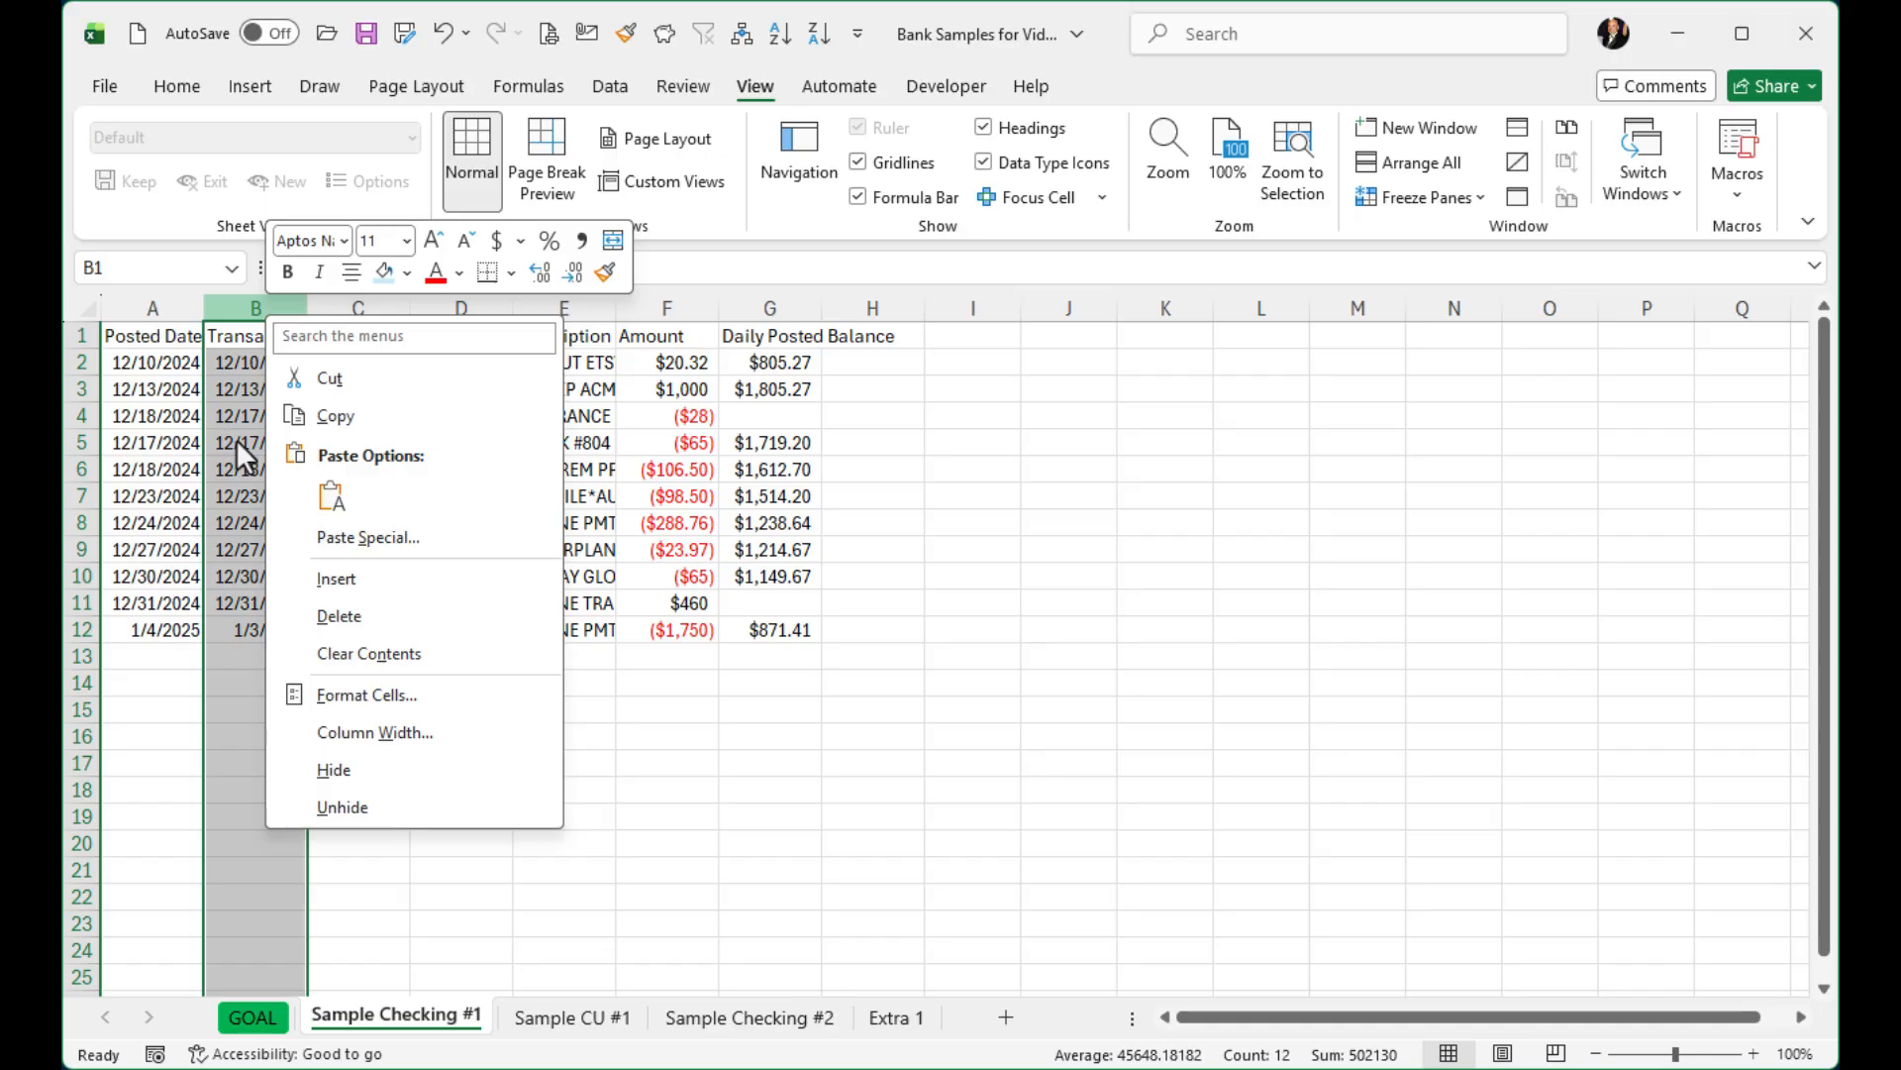
key("Escape")
right_click(253, 308)
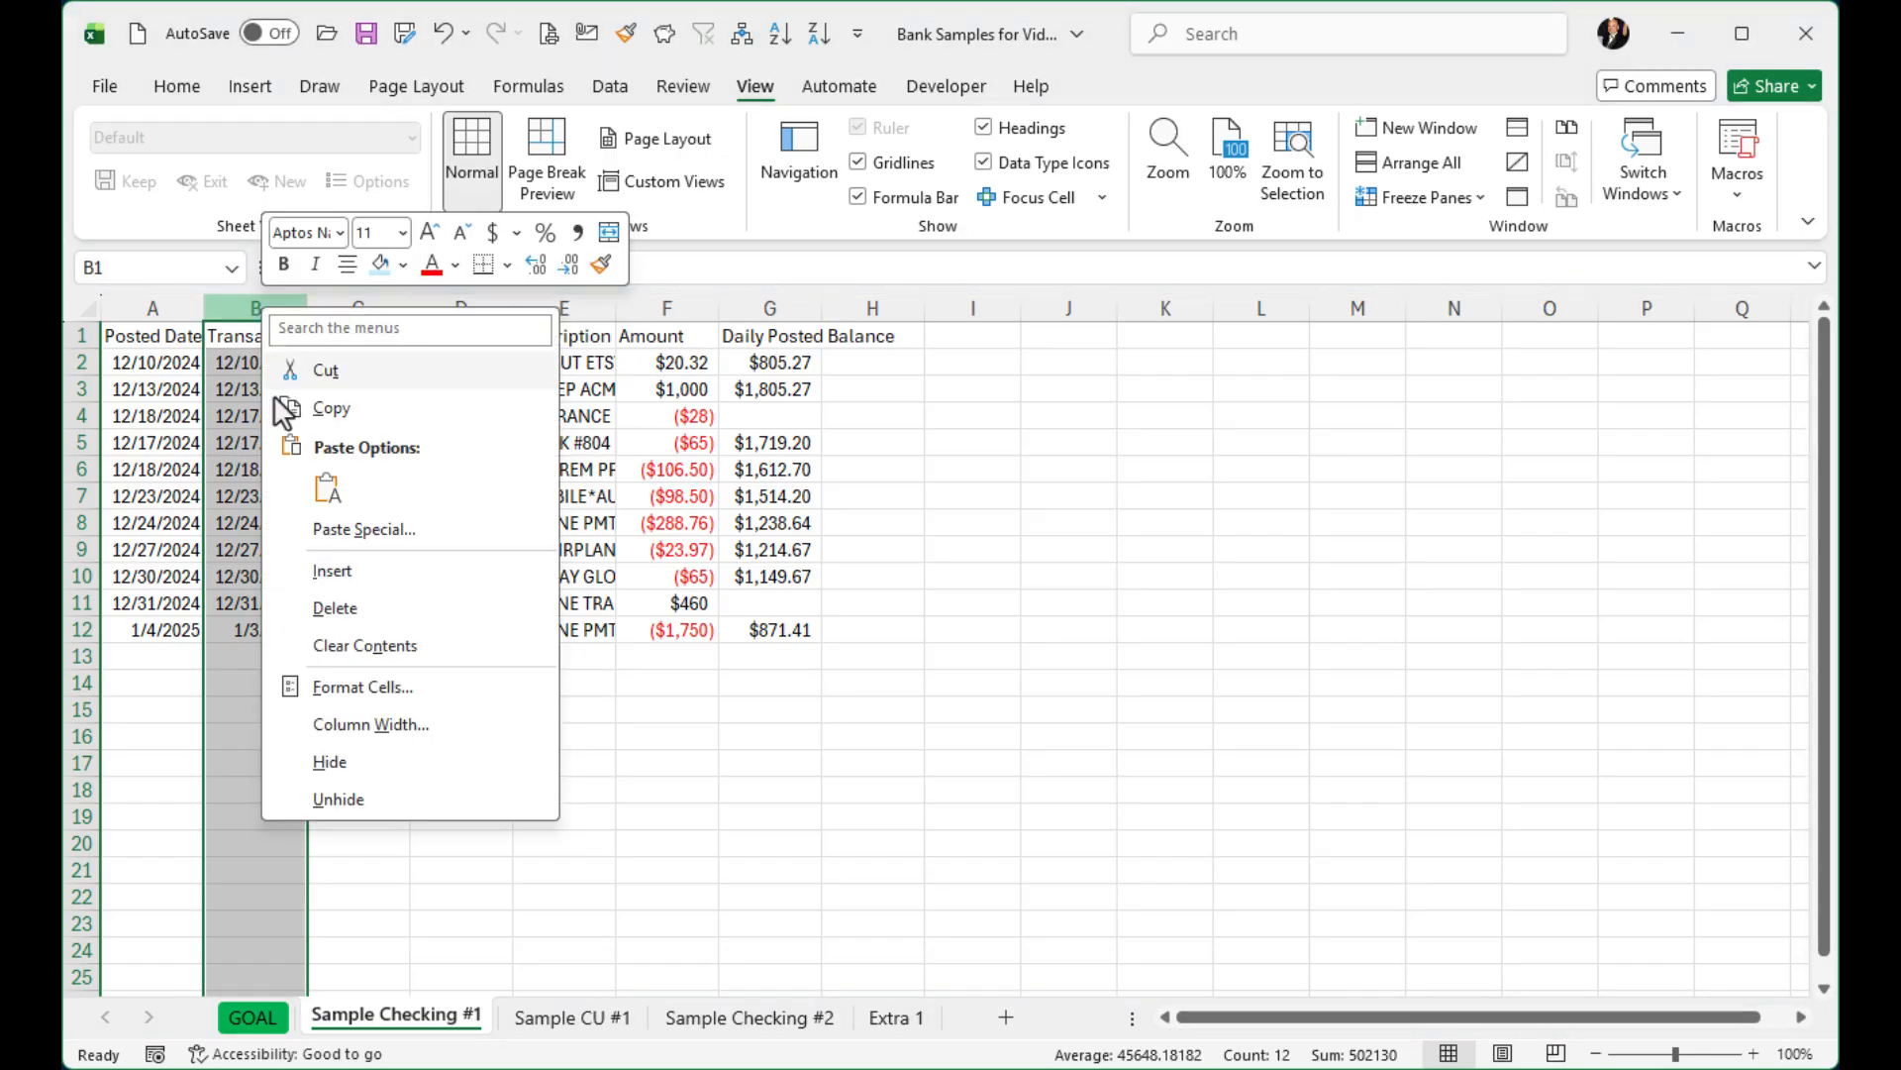
left_click(333, 608)
left_click(337, 611)
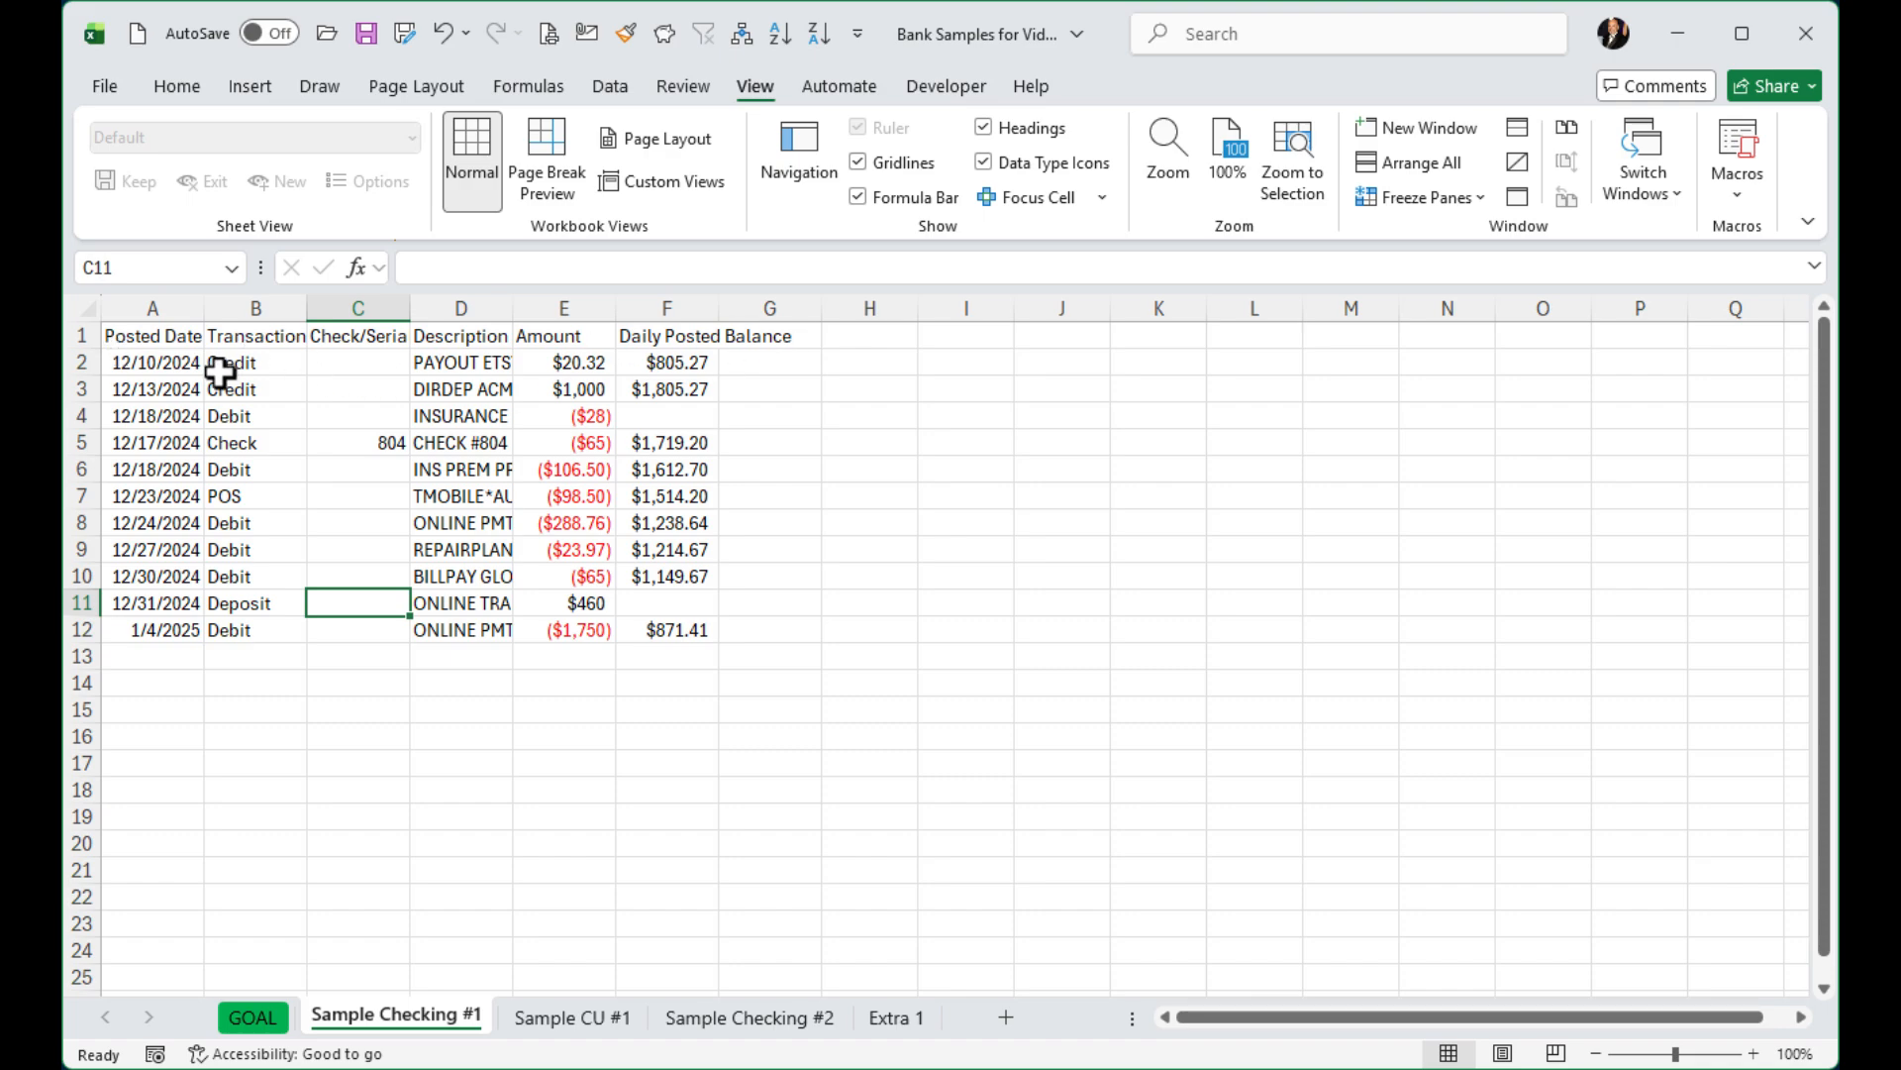
Autofit the widths of all columns on the Sample Checking #1 sheet
left_click(89, 309)
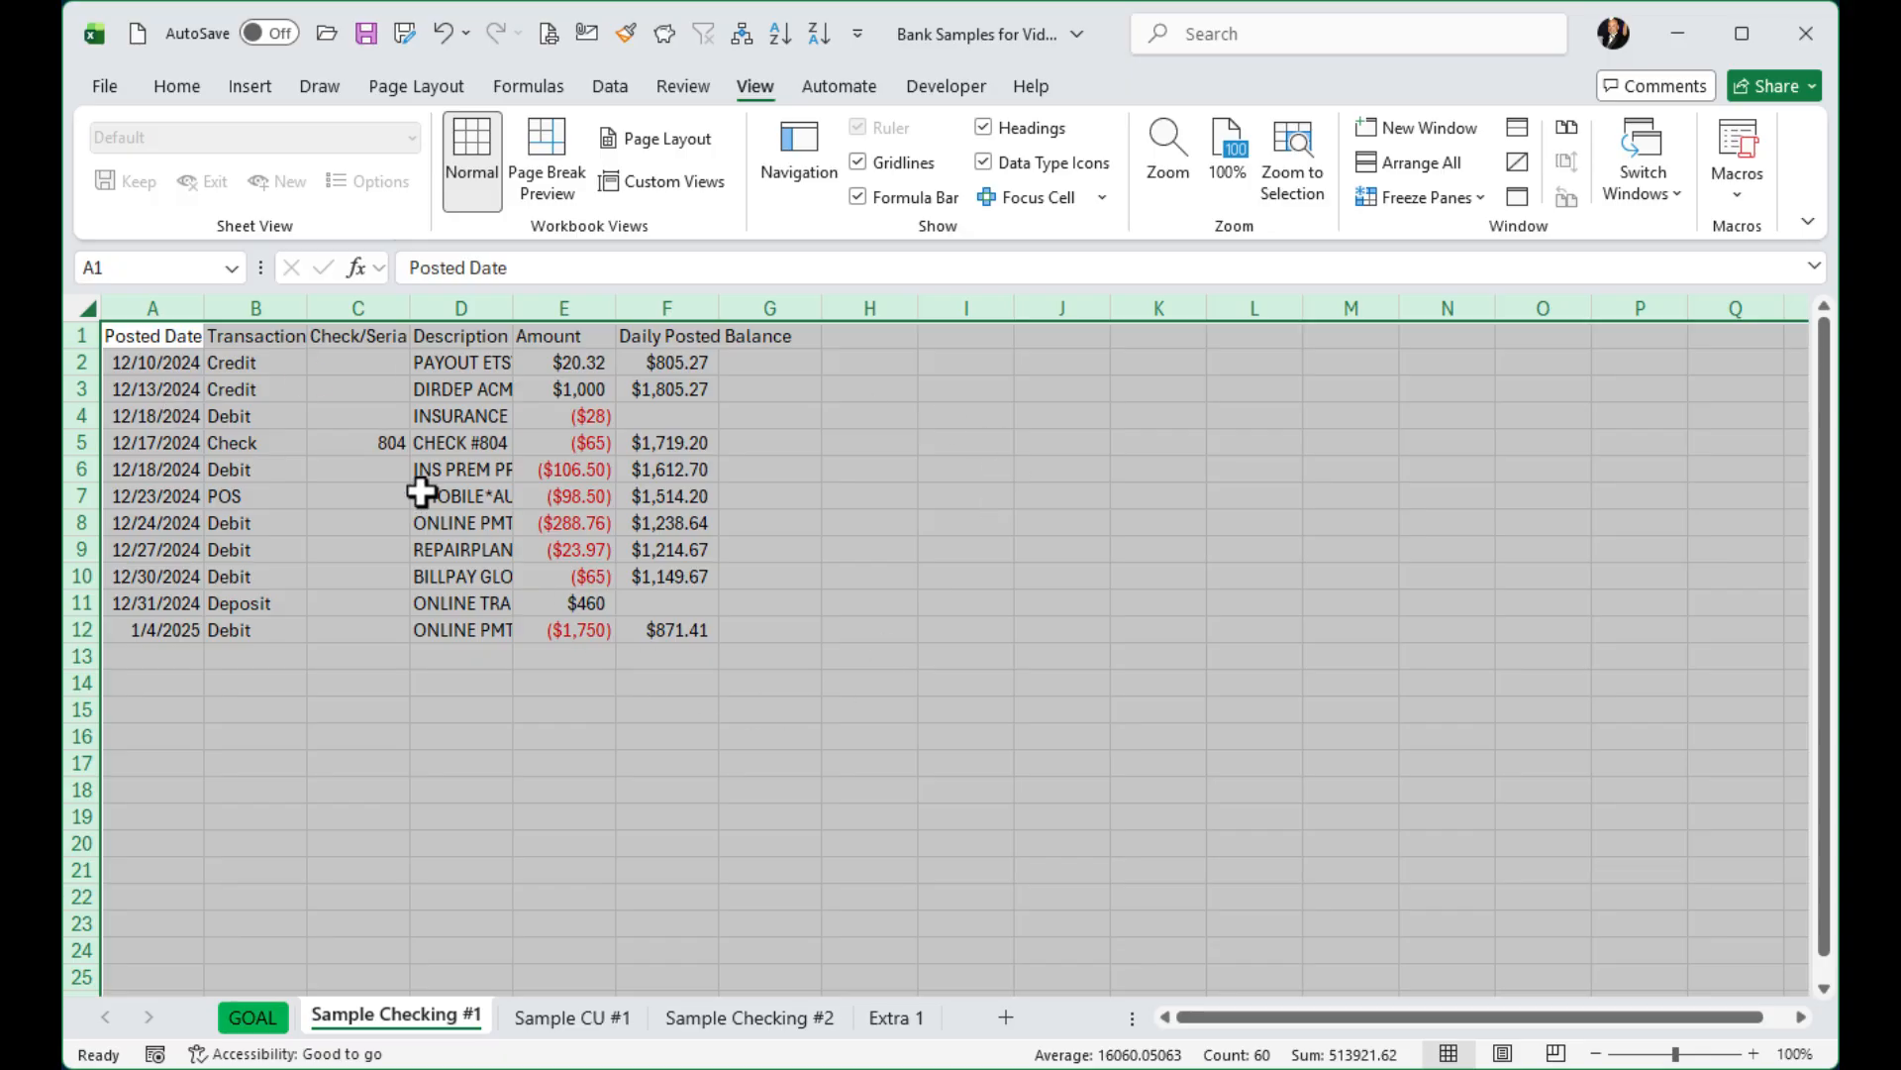
double_click(303, 309)
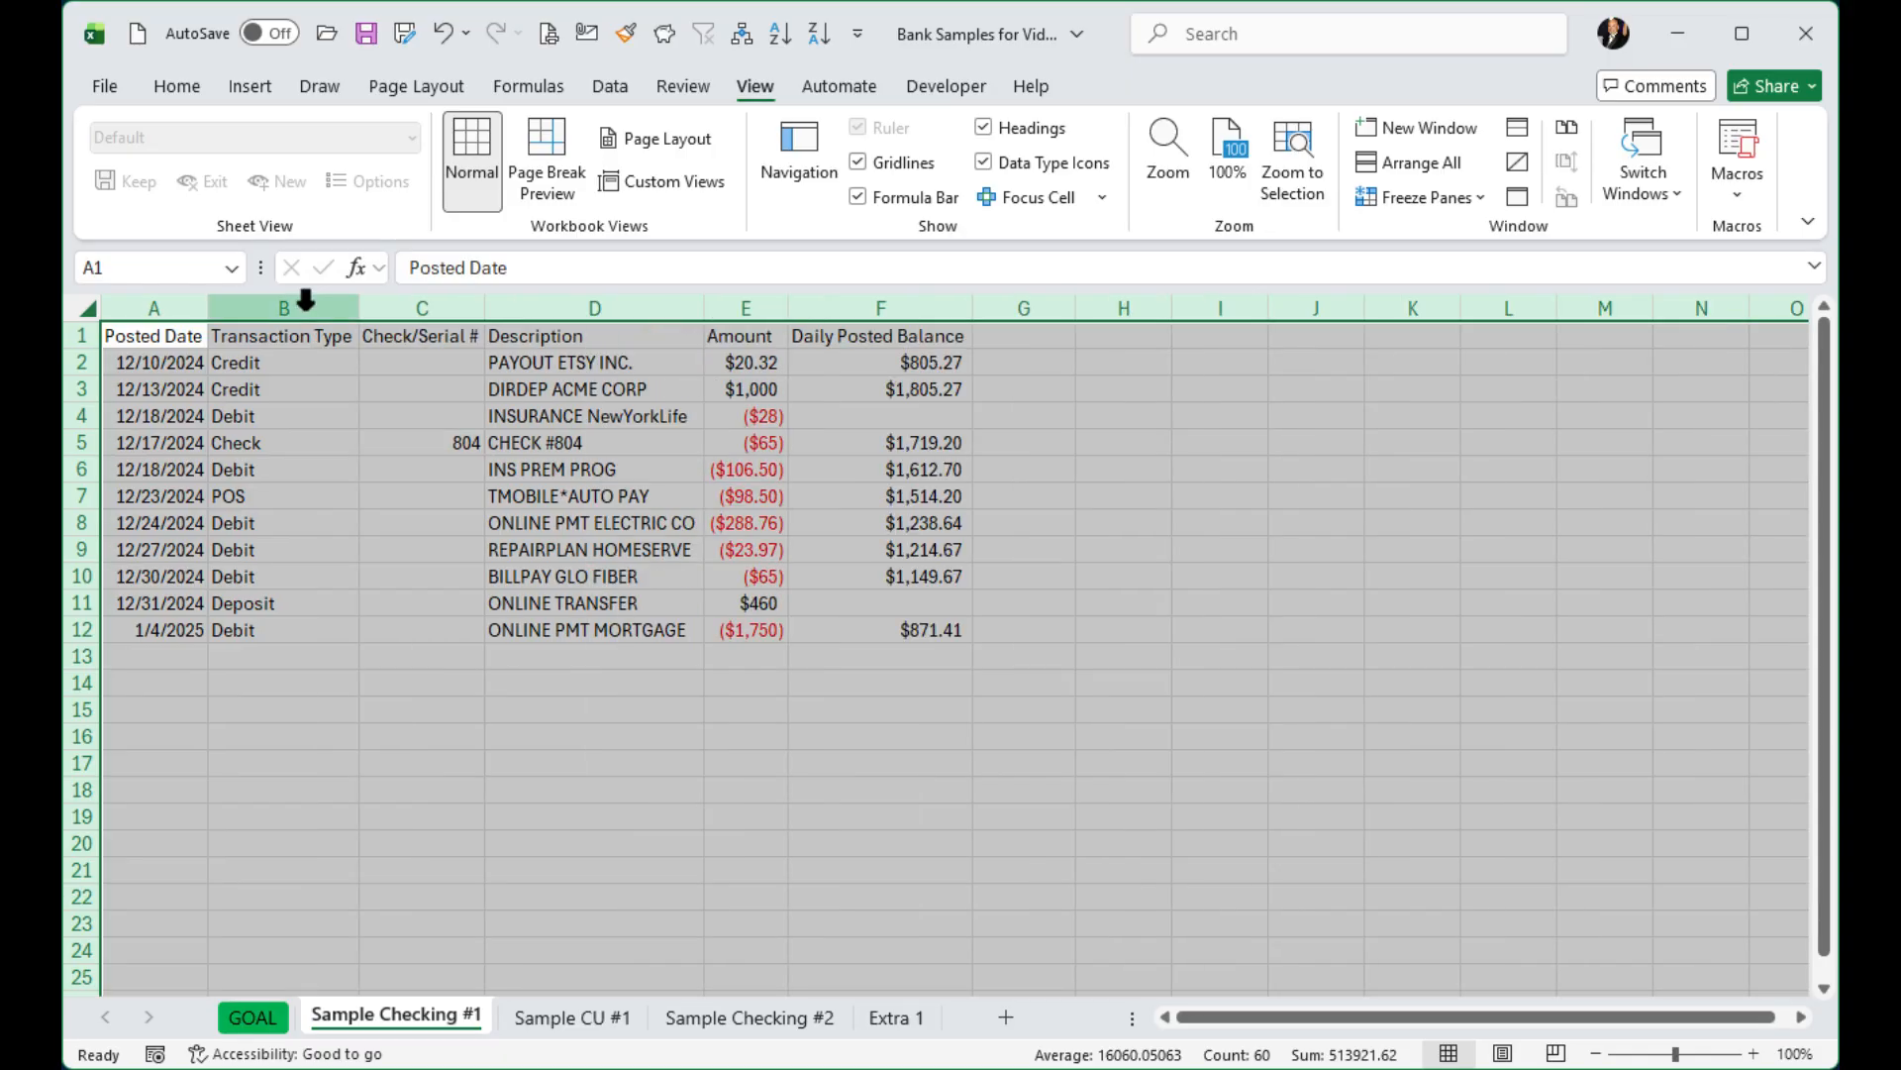
left_click(305, 307)
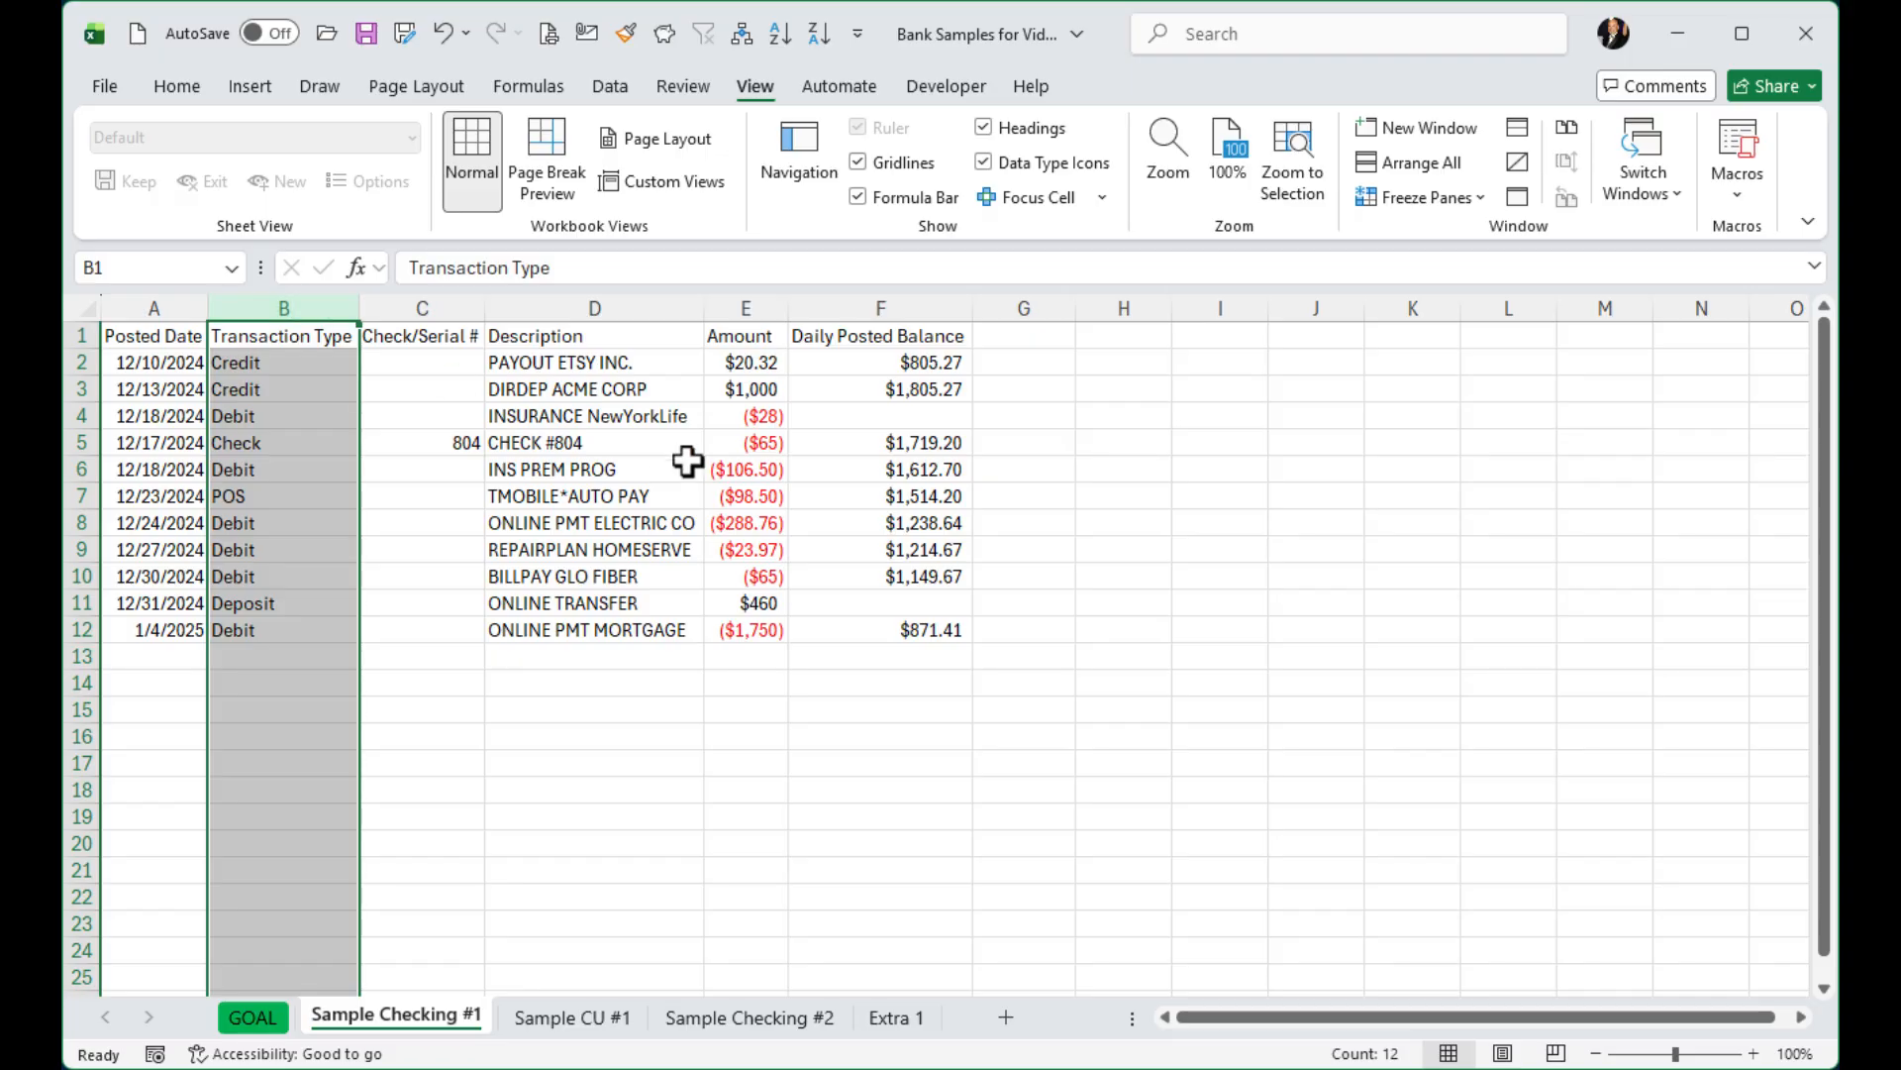
left_click(619, 436)
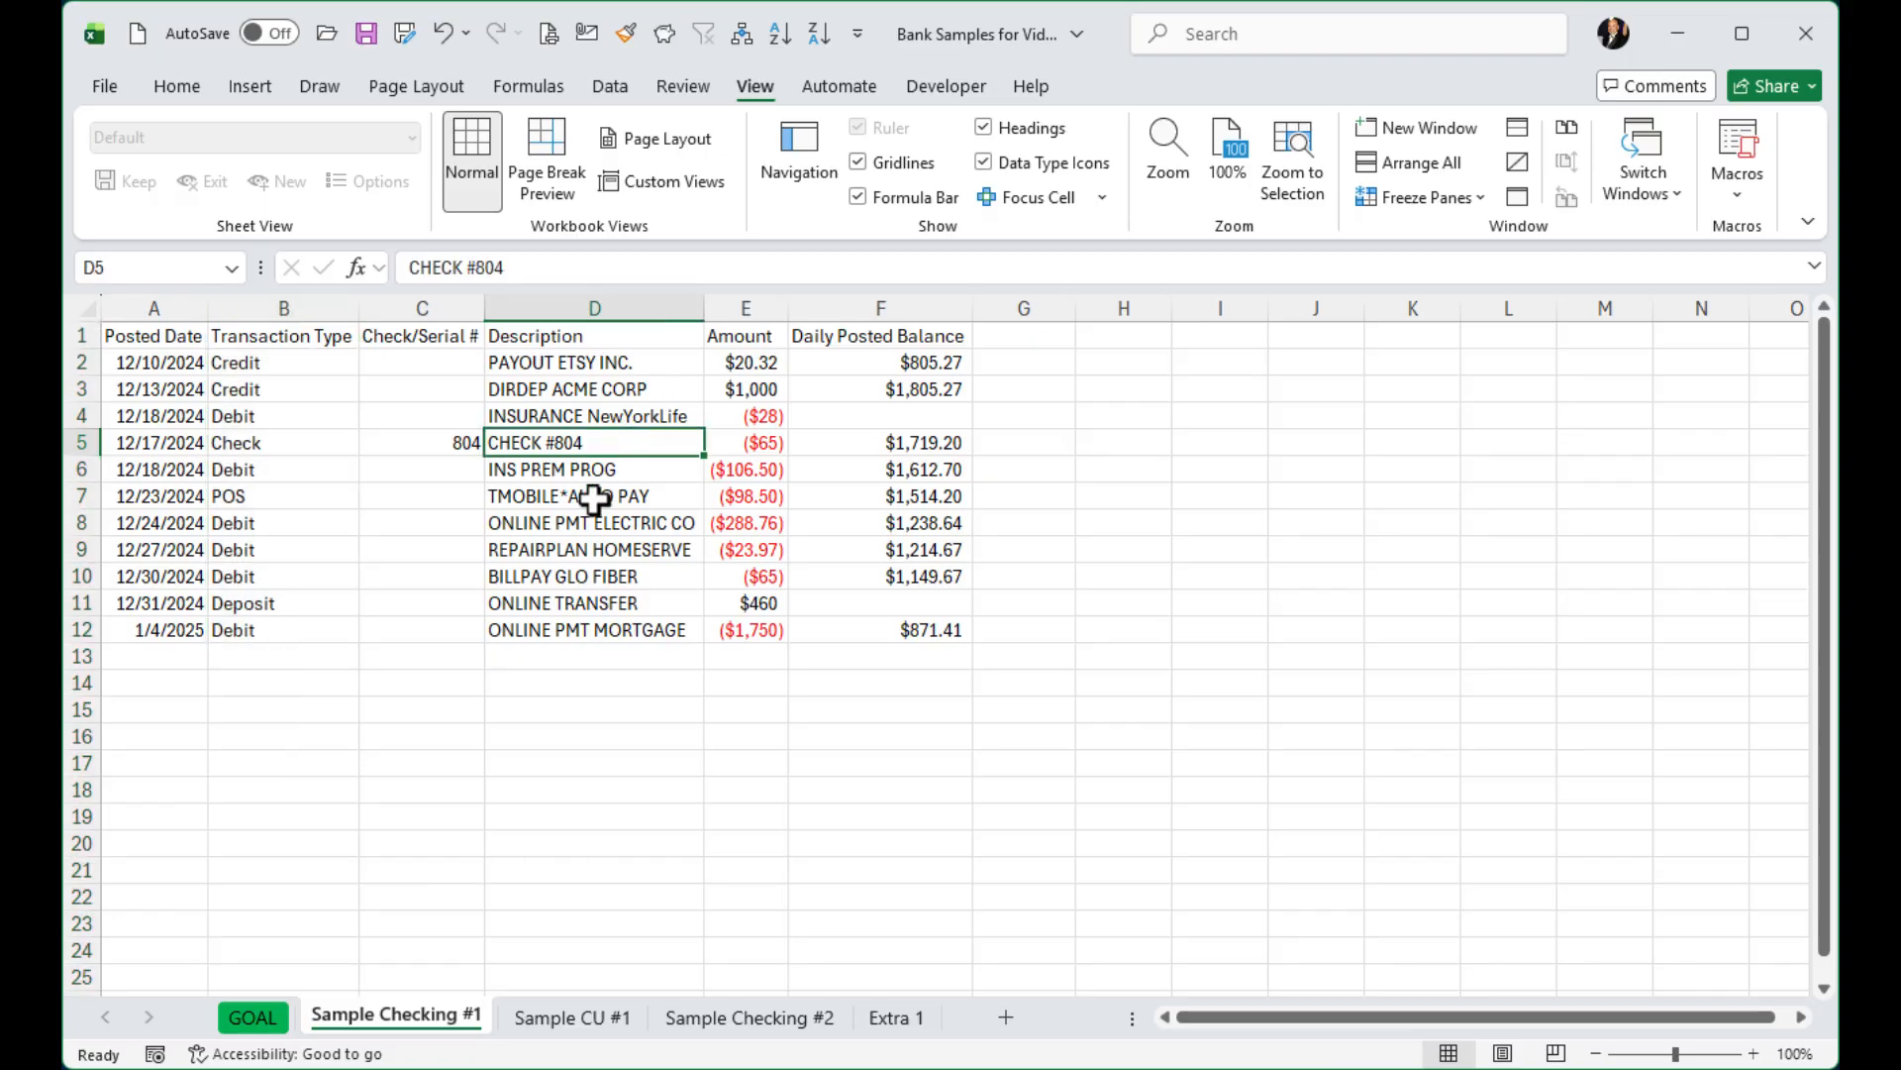
Check the GOAL layout and insert two blank columns before the Amount column on Sample Checking #1
left_click(250, 1017)
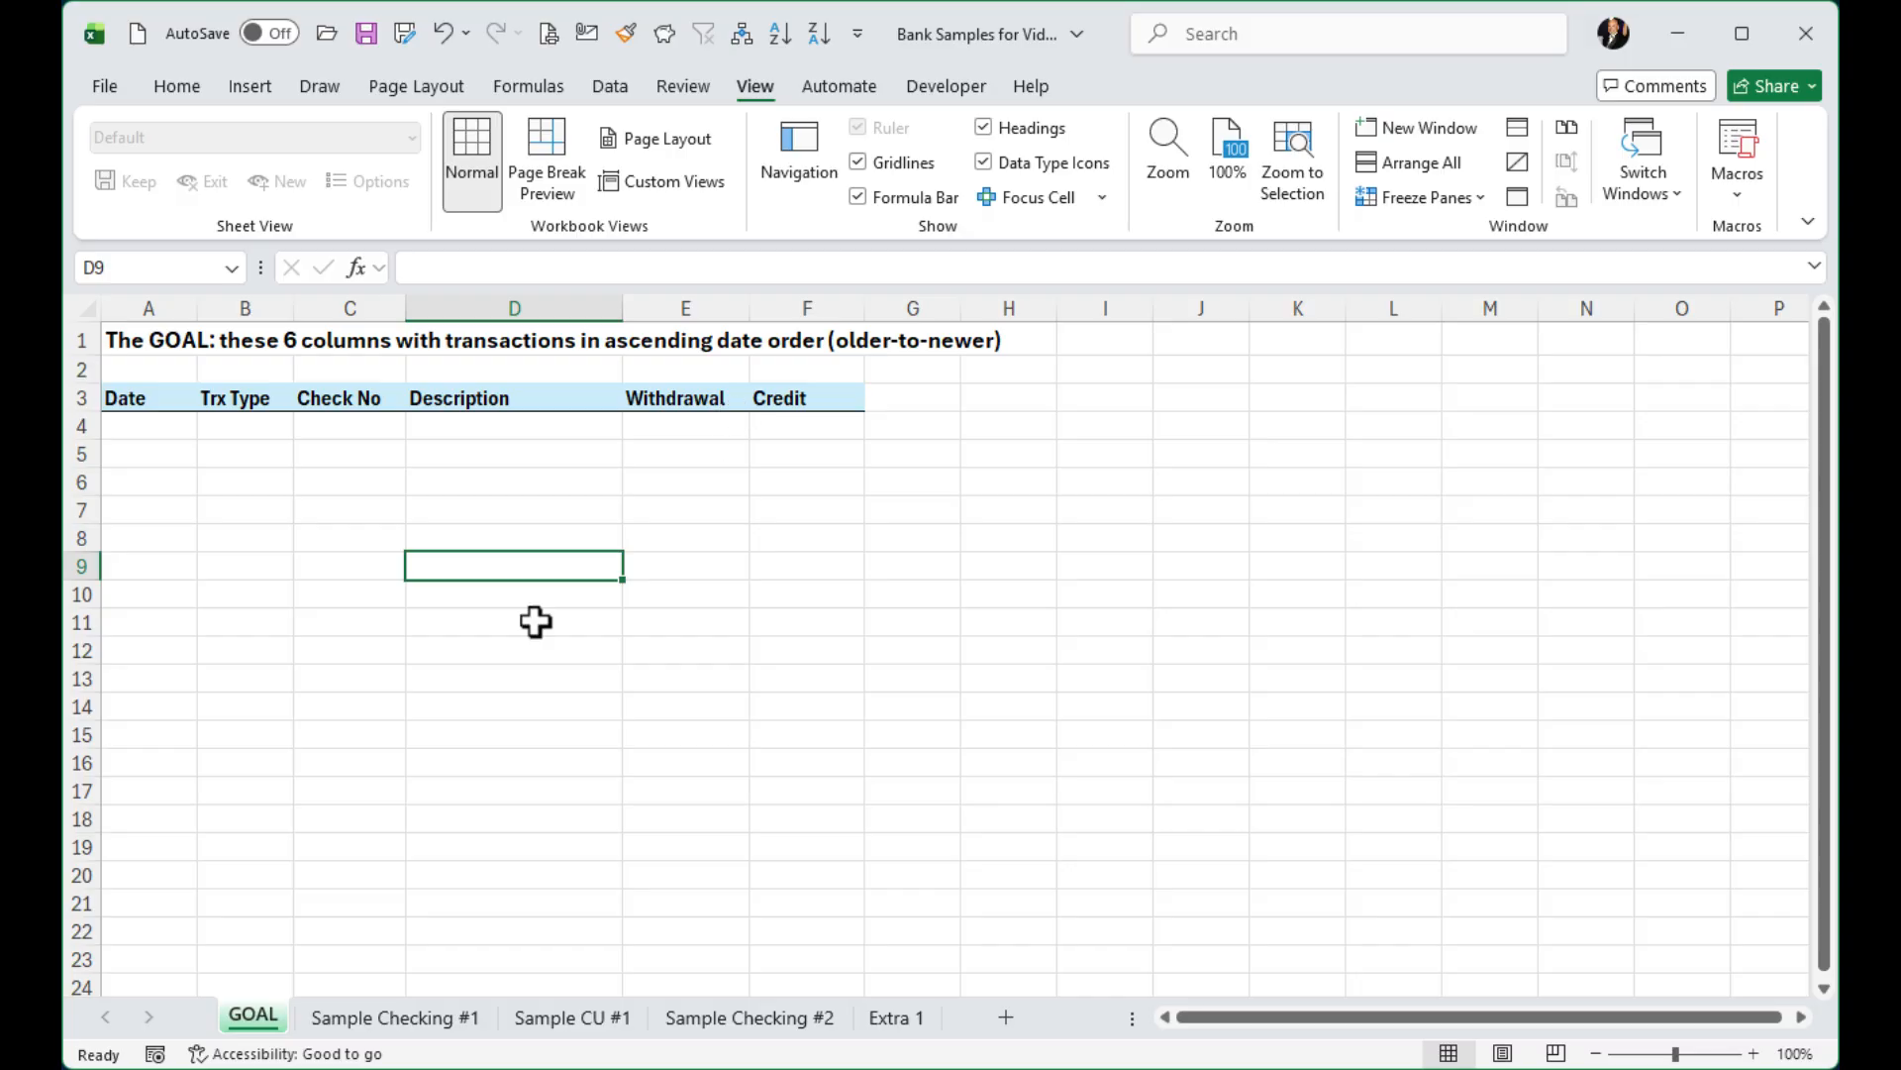
left_click(394, 1018)
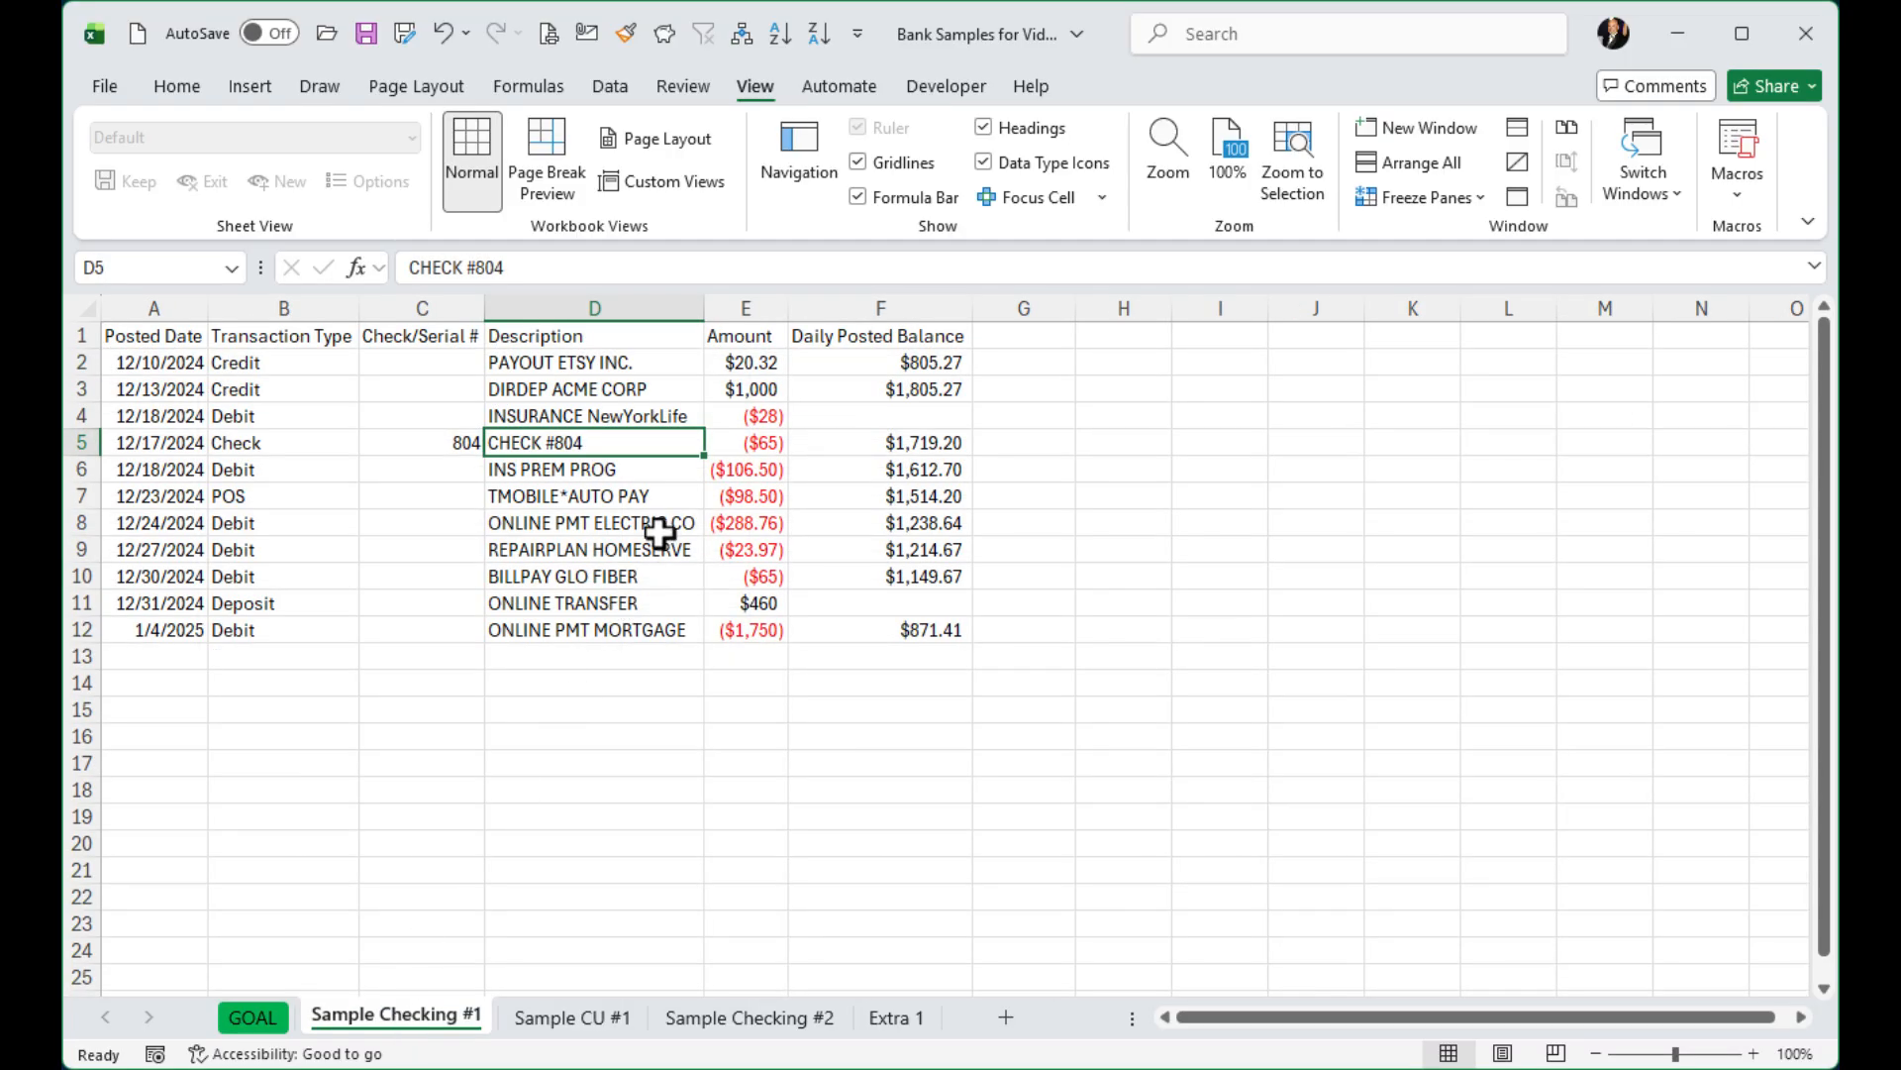
right_click(745, 307)
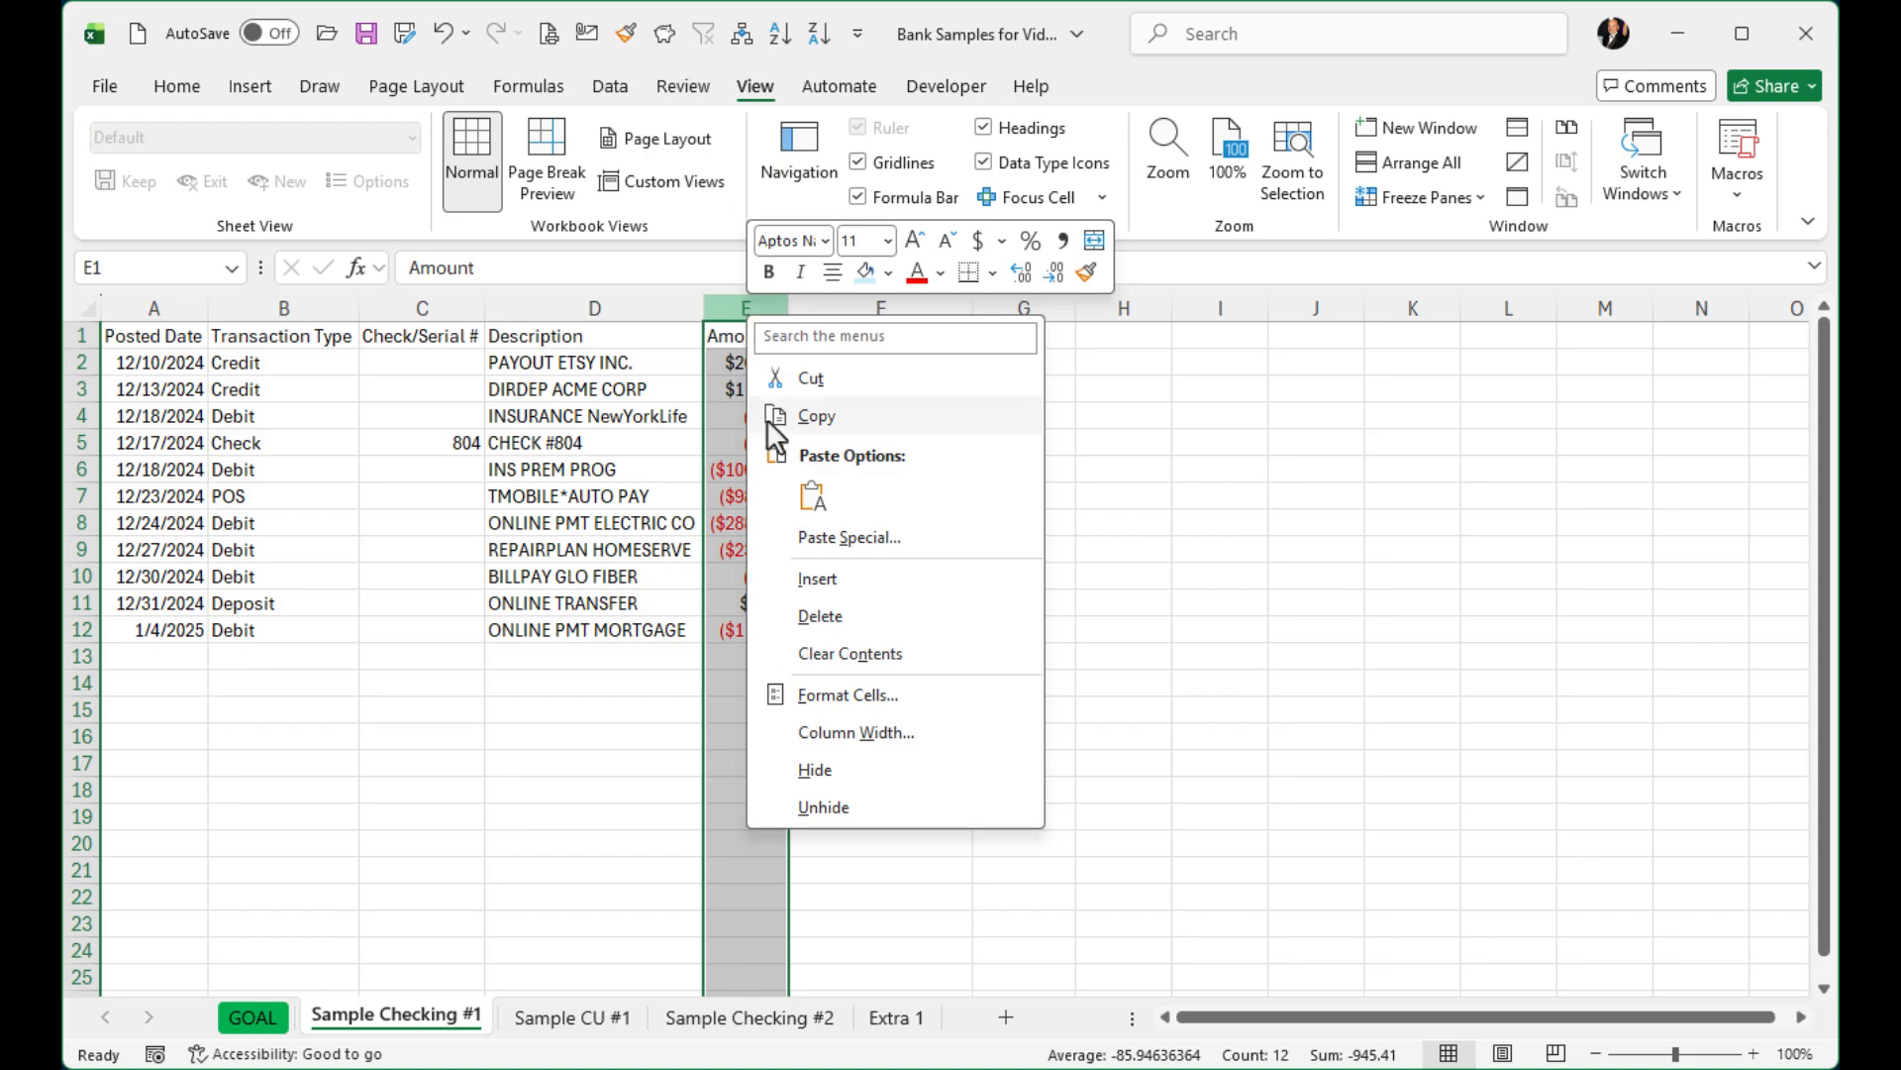
left_click(819, 582)
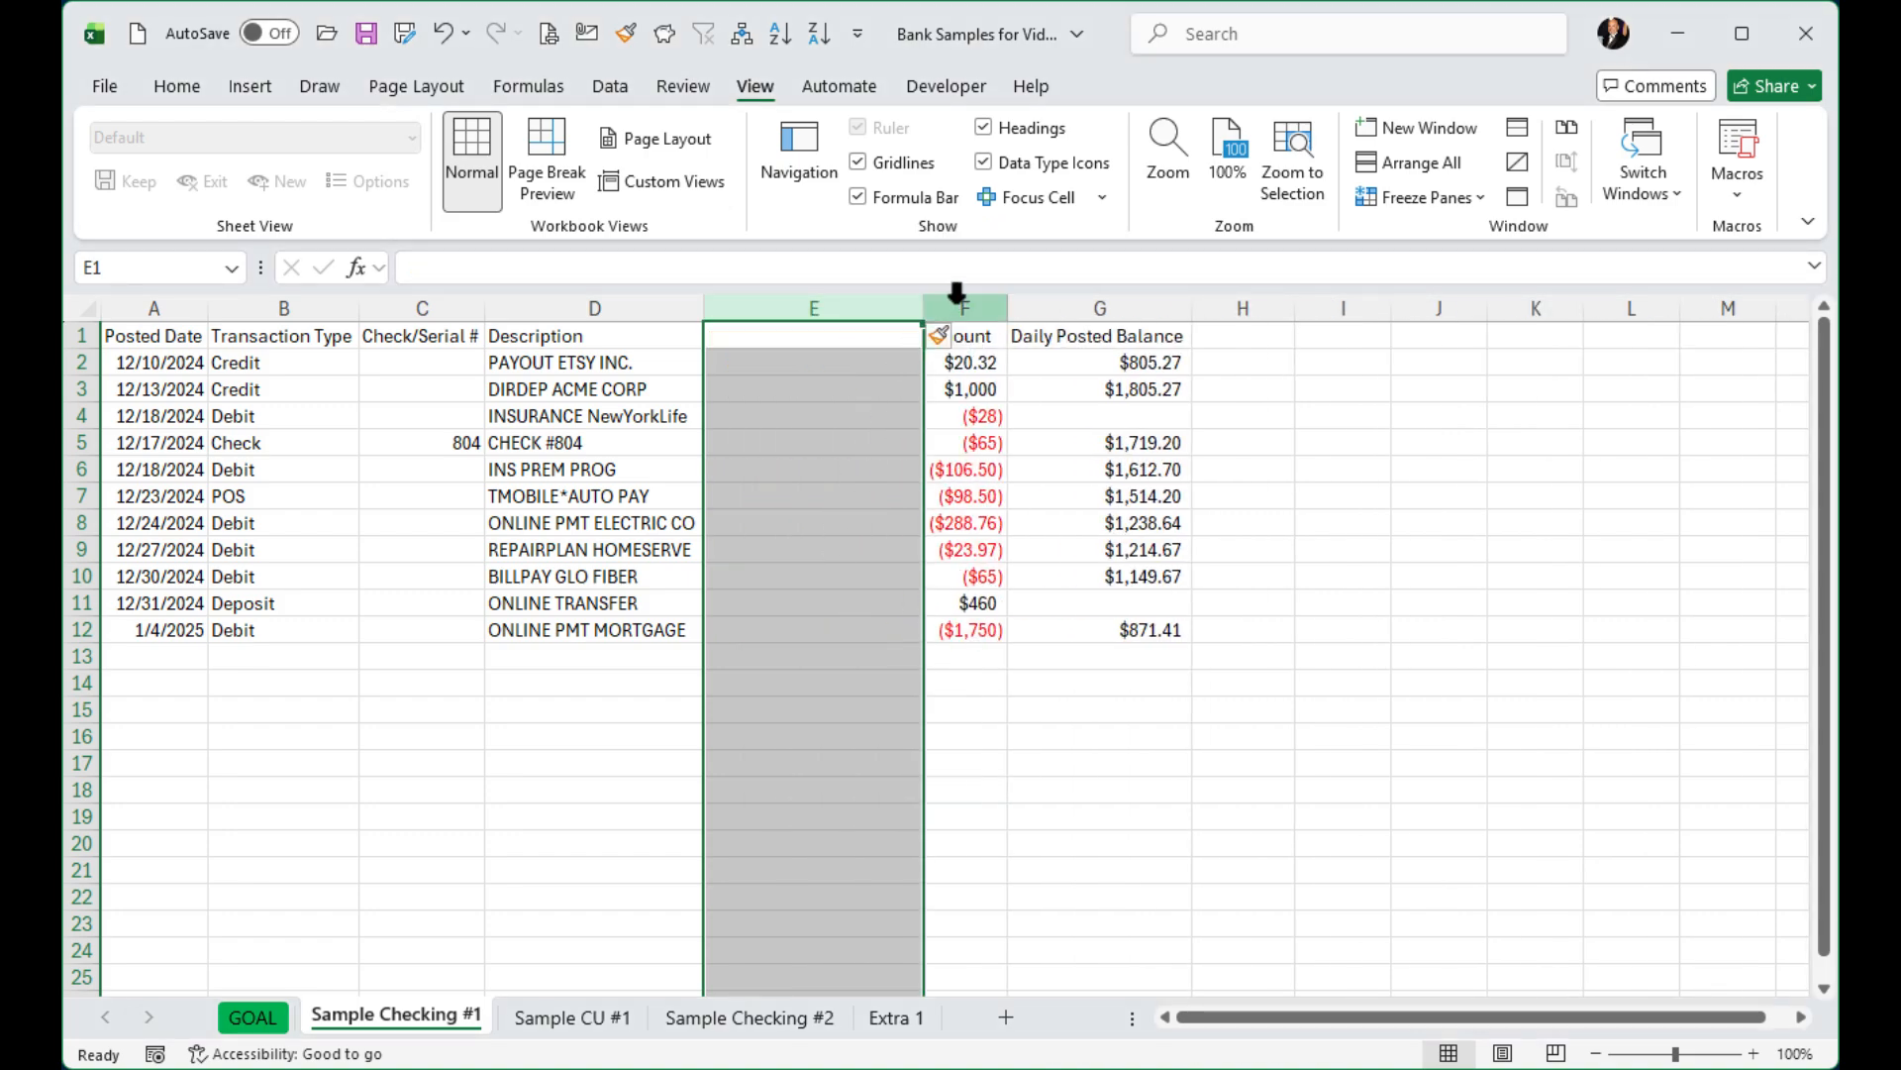
right_click(958, 308)
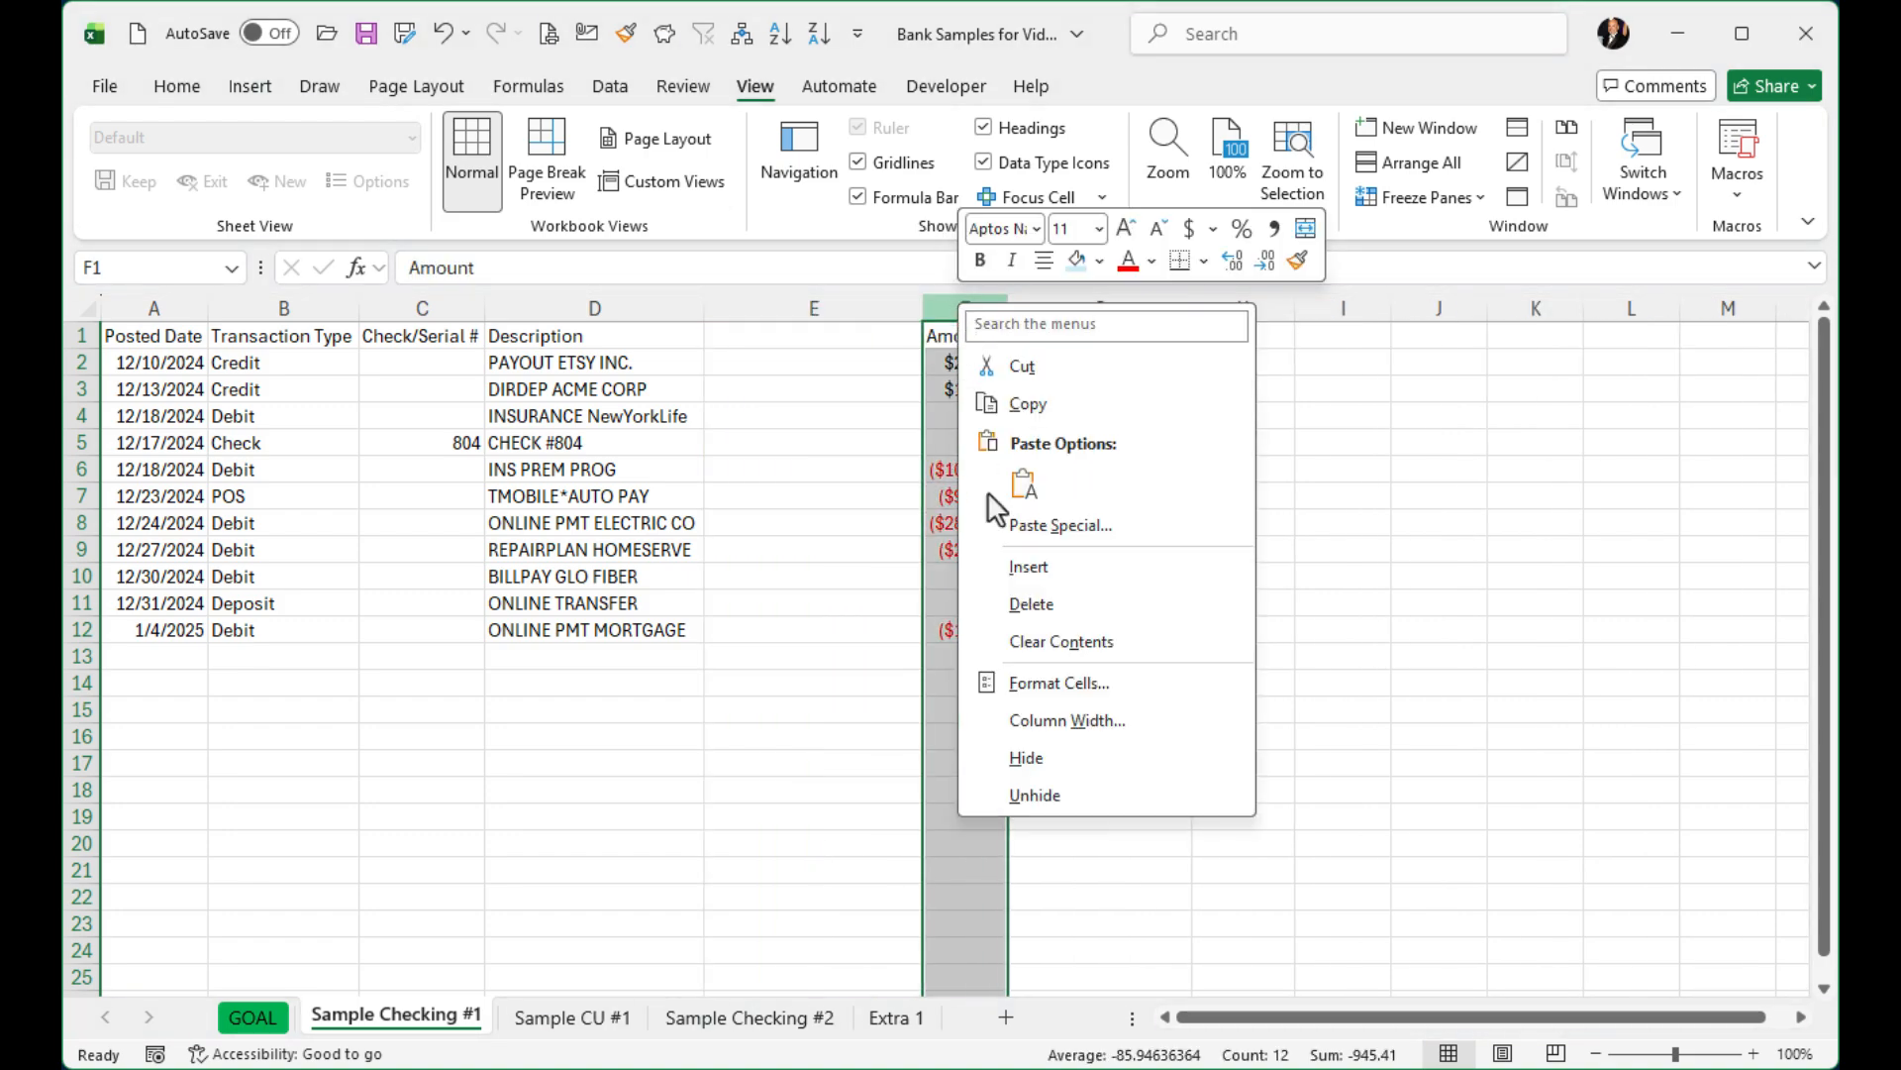
left_click(1016, 569)
Label the two new columns "Withdrawal" in E1 and "Credit" in F1
left_click(828, 340)
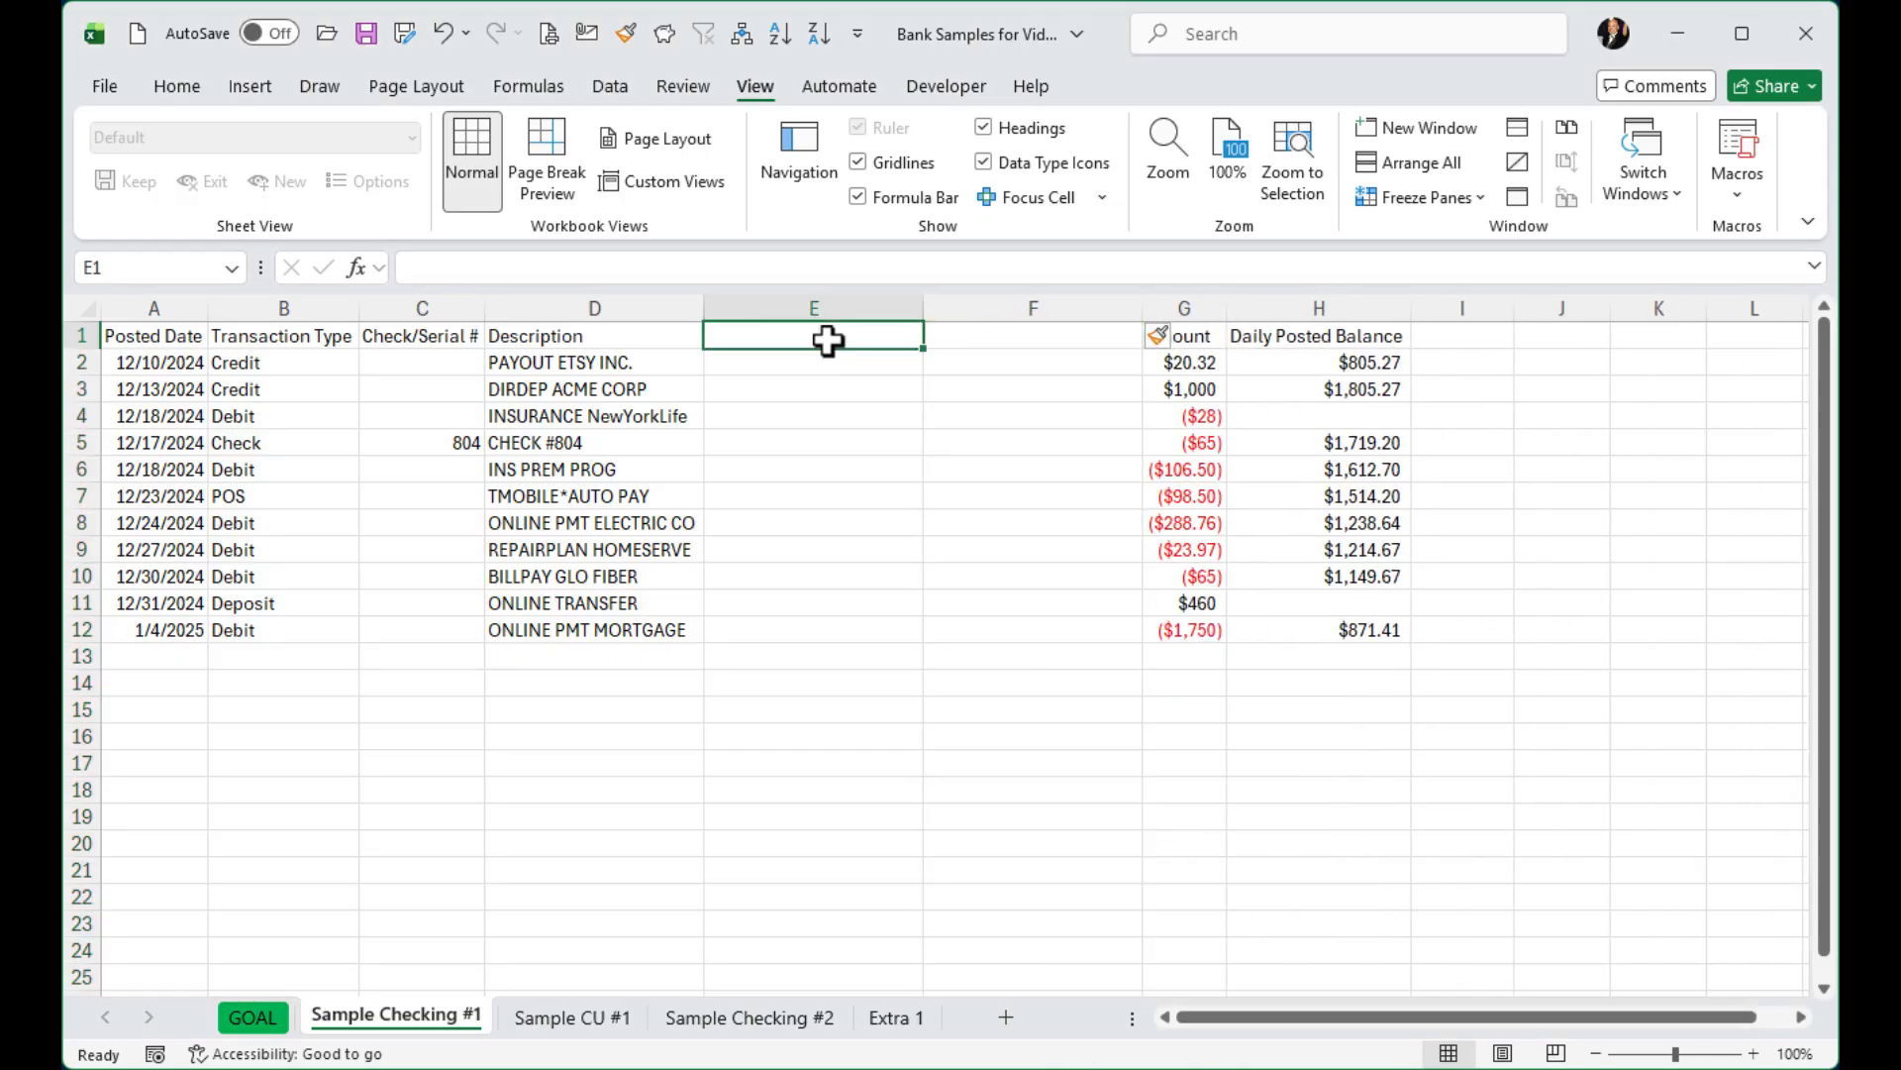
type("Withdrawal")
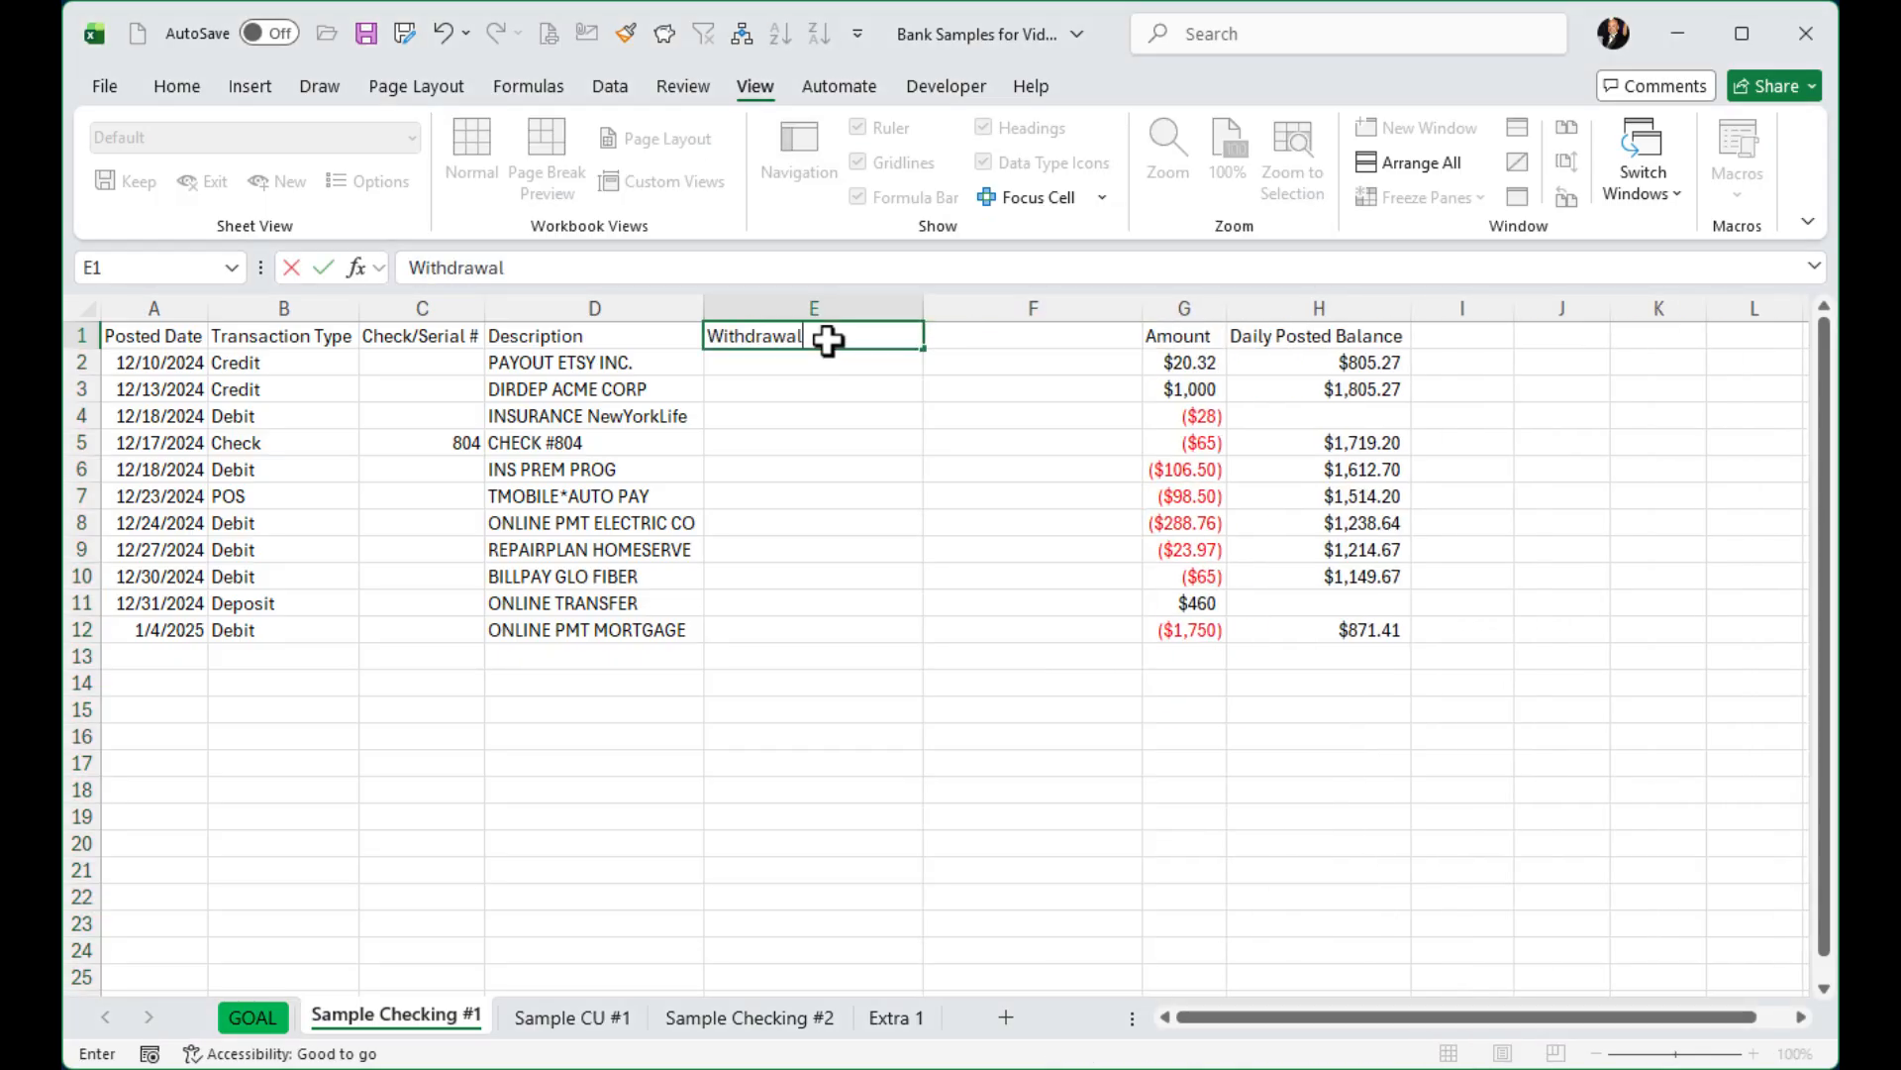
key("Tab")
type("Cr")
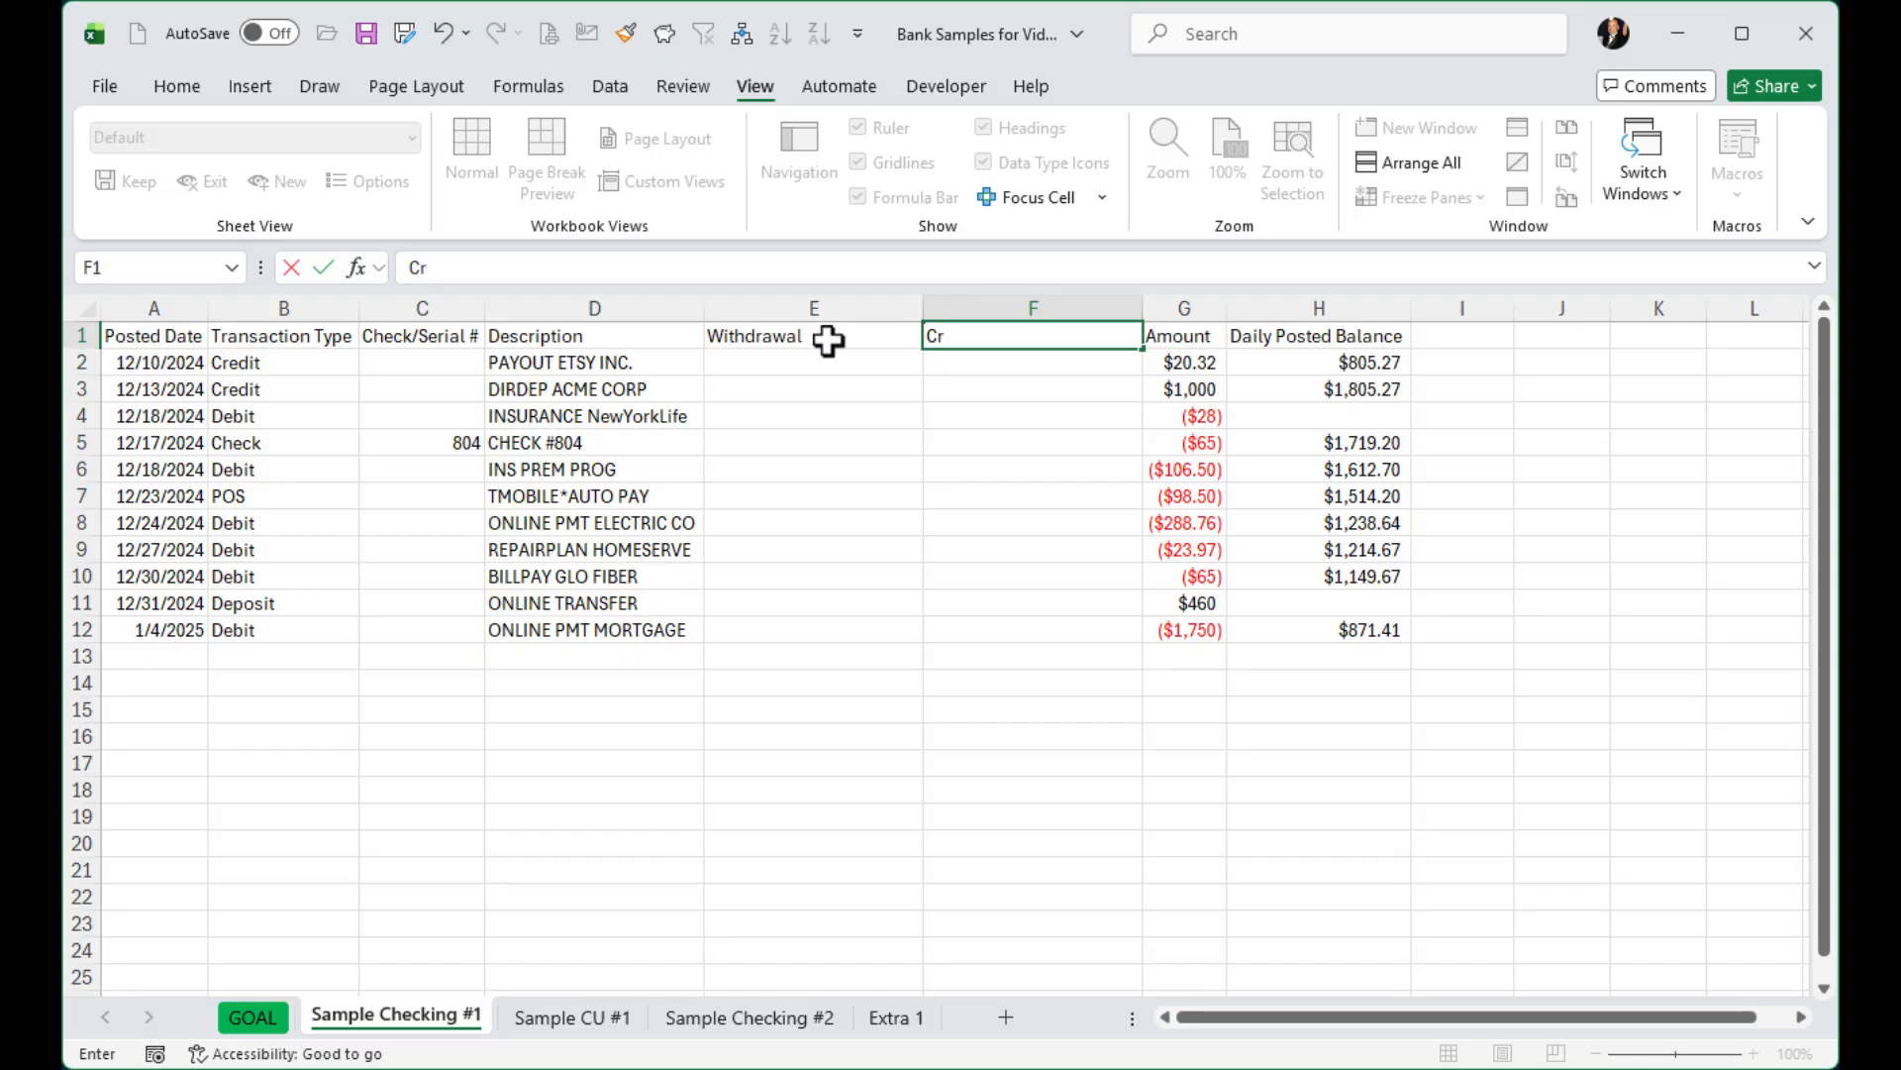
type("edit")
key("Return")
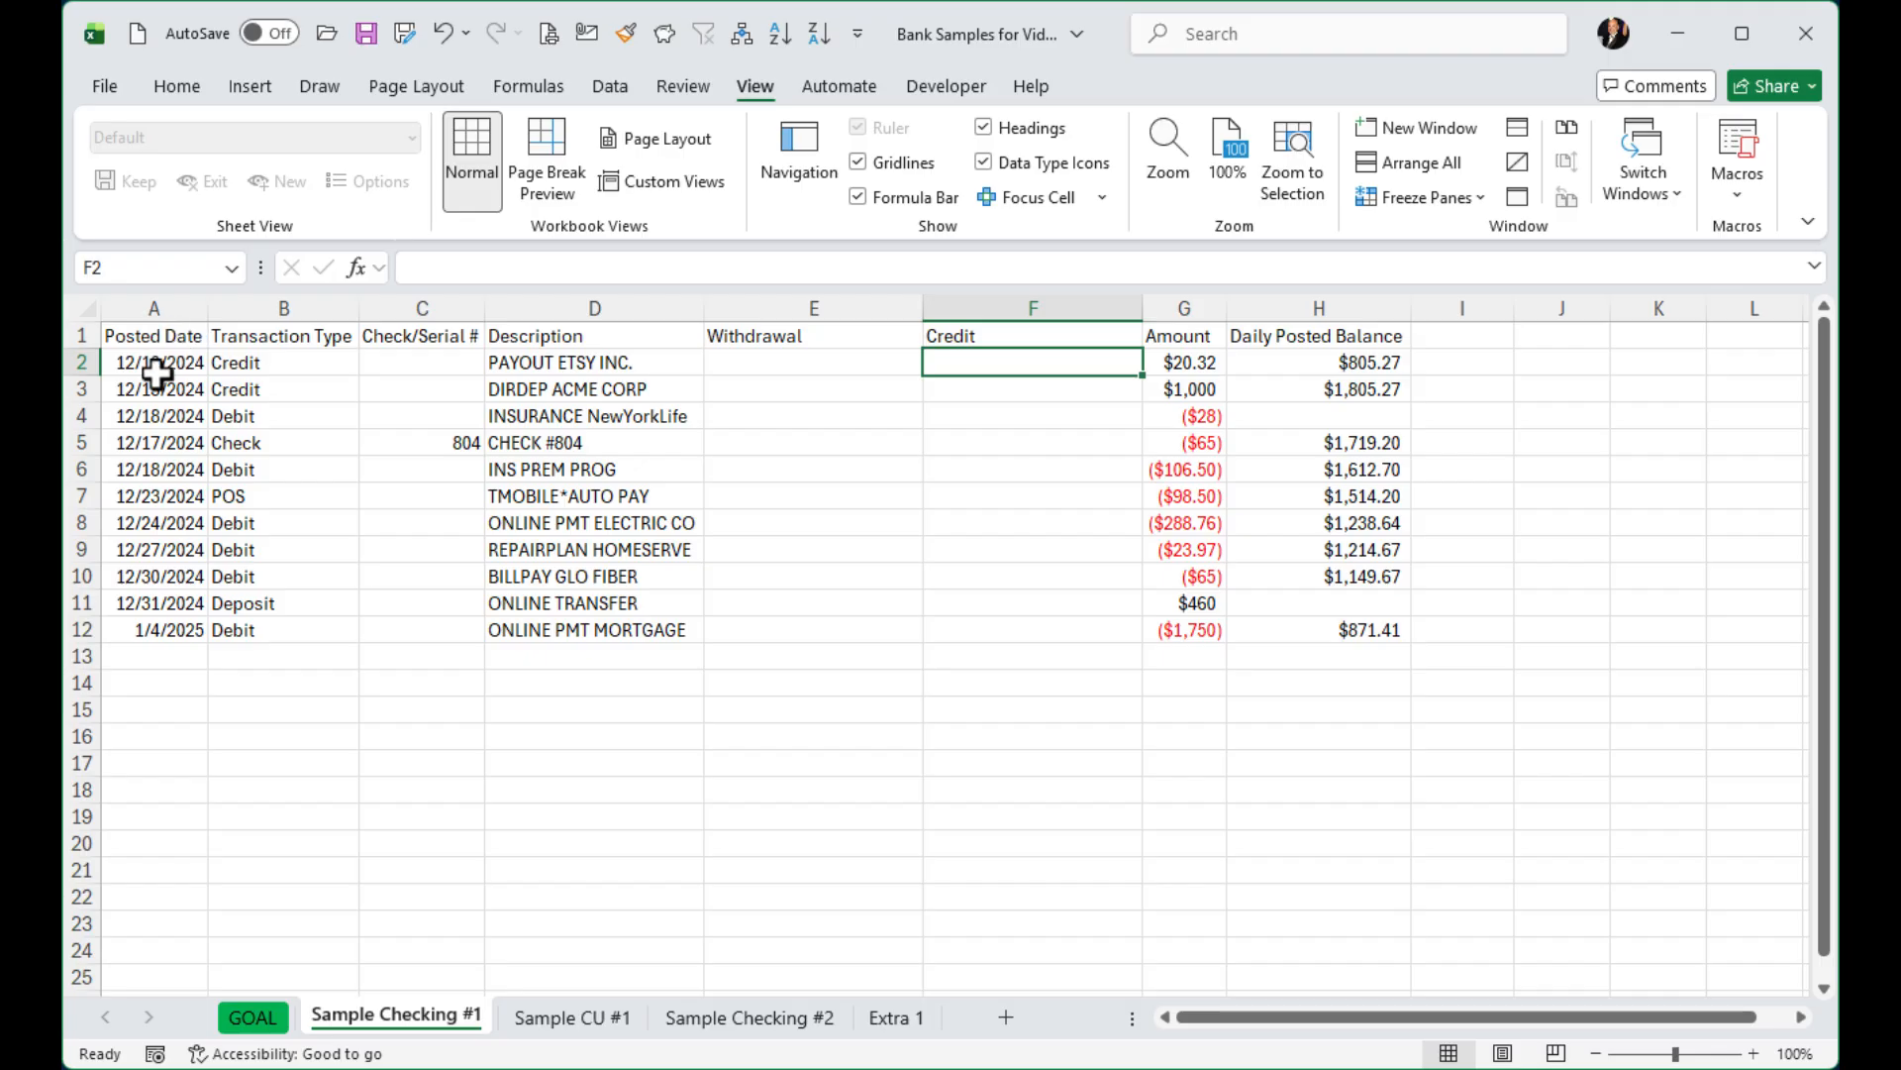
Examine the transaction rows and the stored values of the debit entries in Amount cells G4 to G6
left_click_drag(158, 362, 819, 551)
left_click(708, 822)
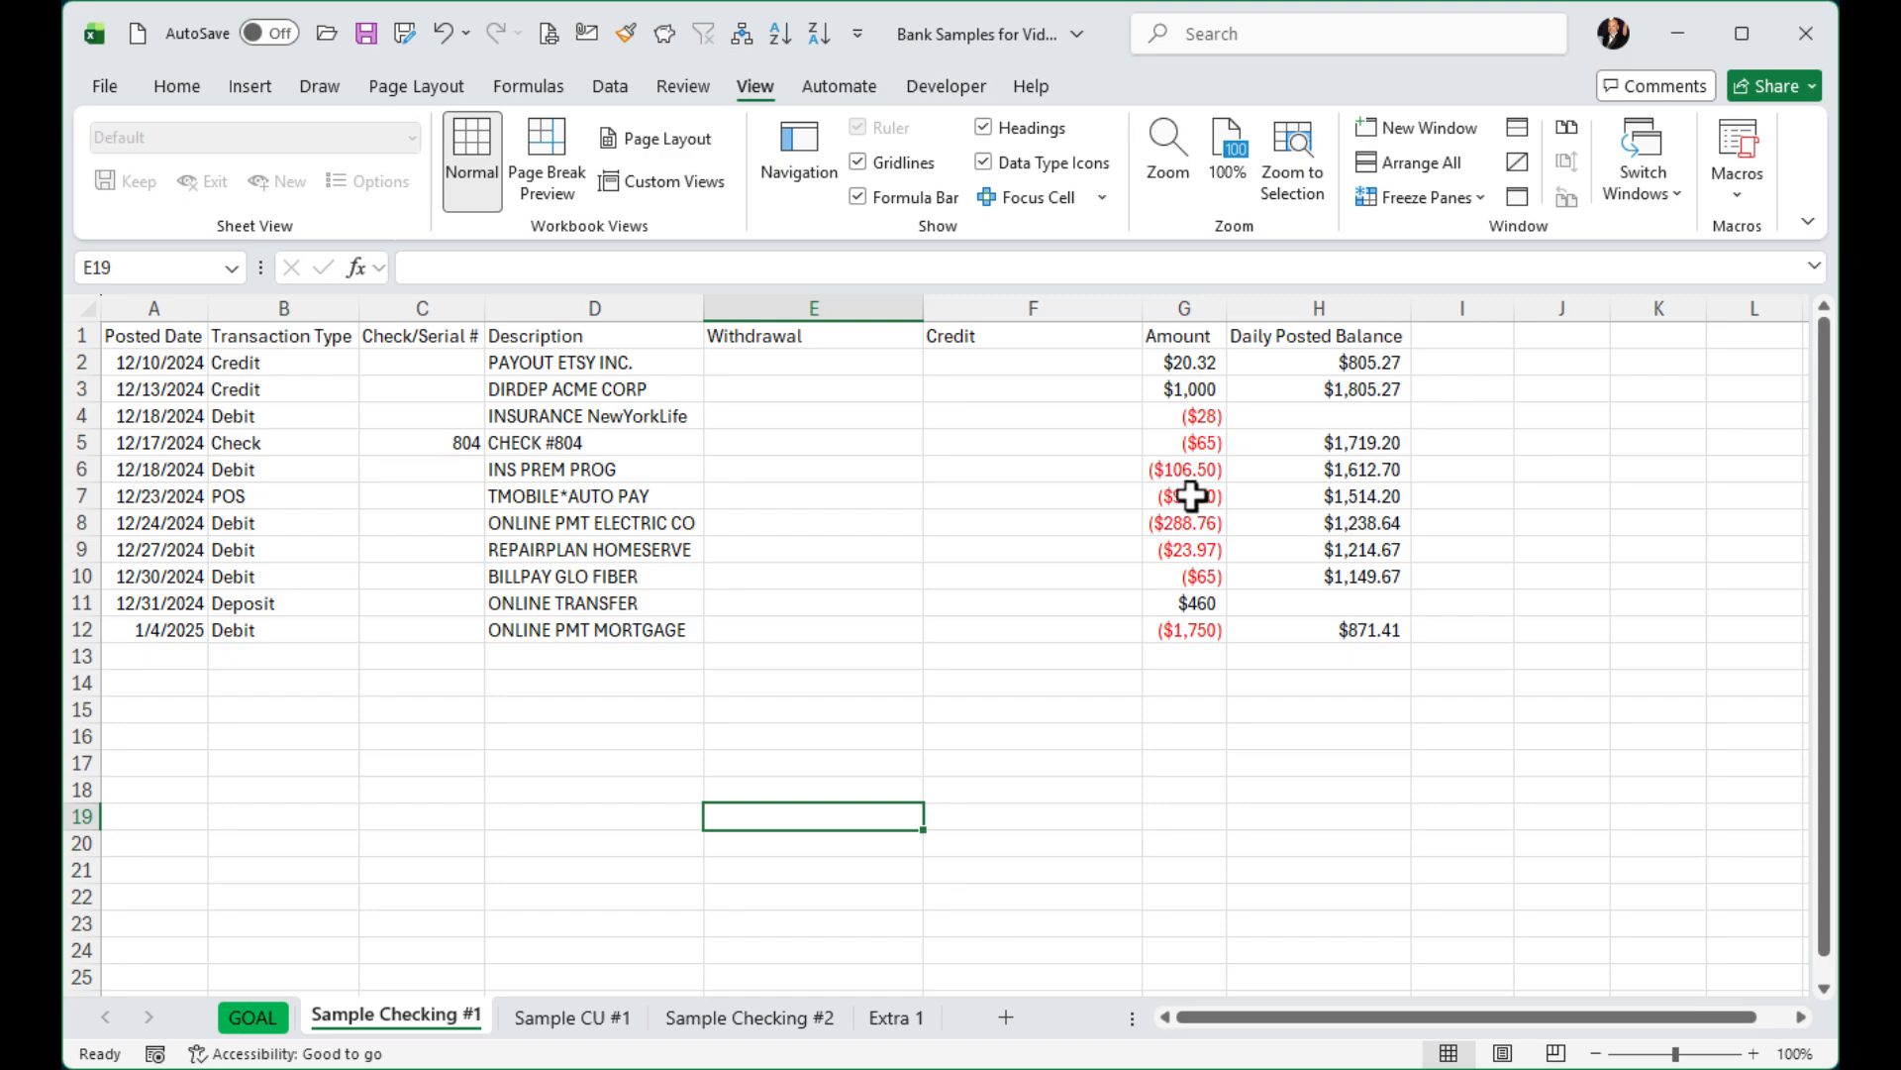
left_click(1188, 414)
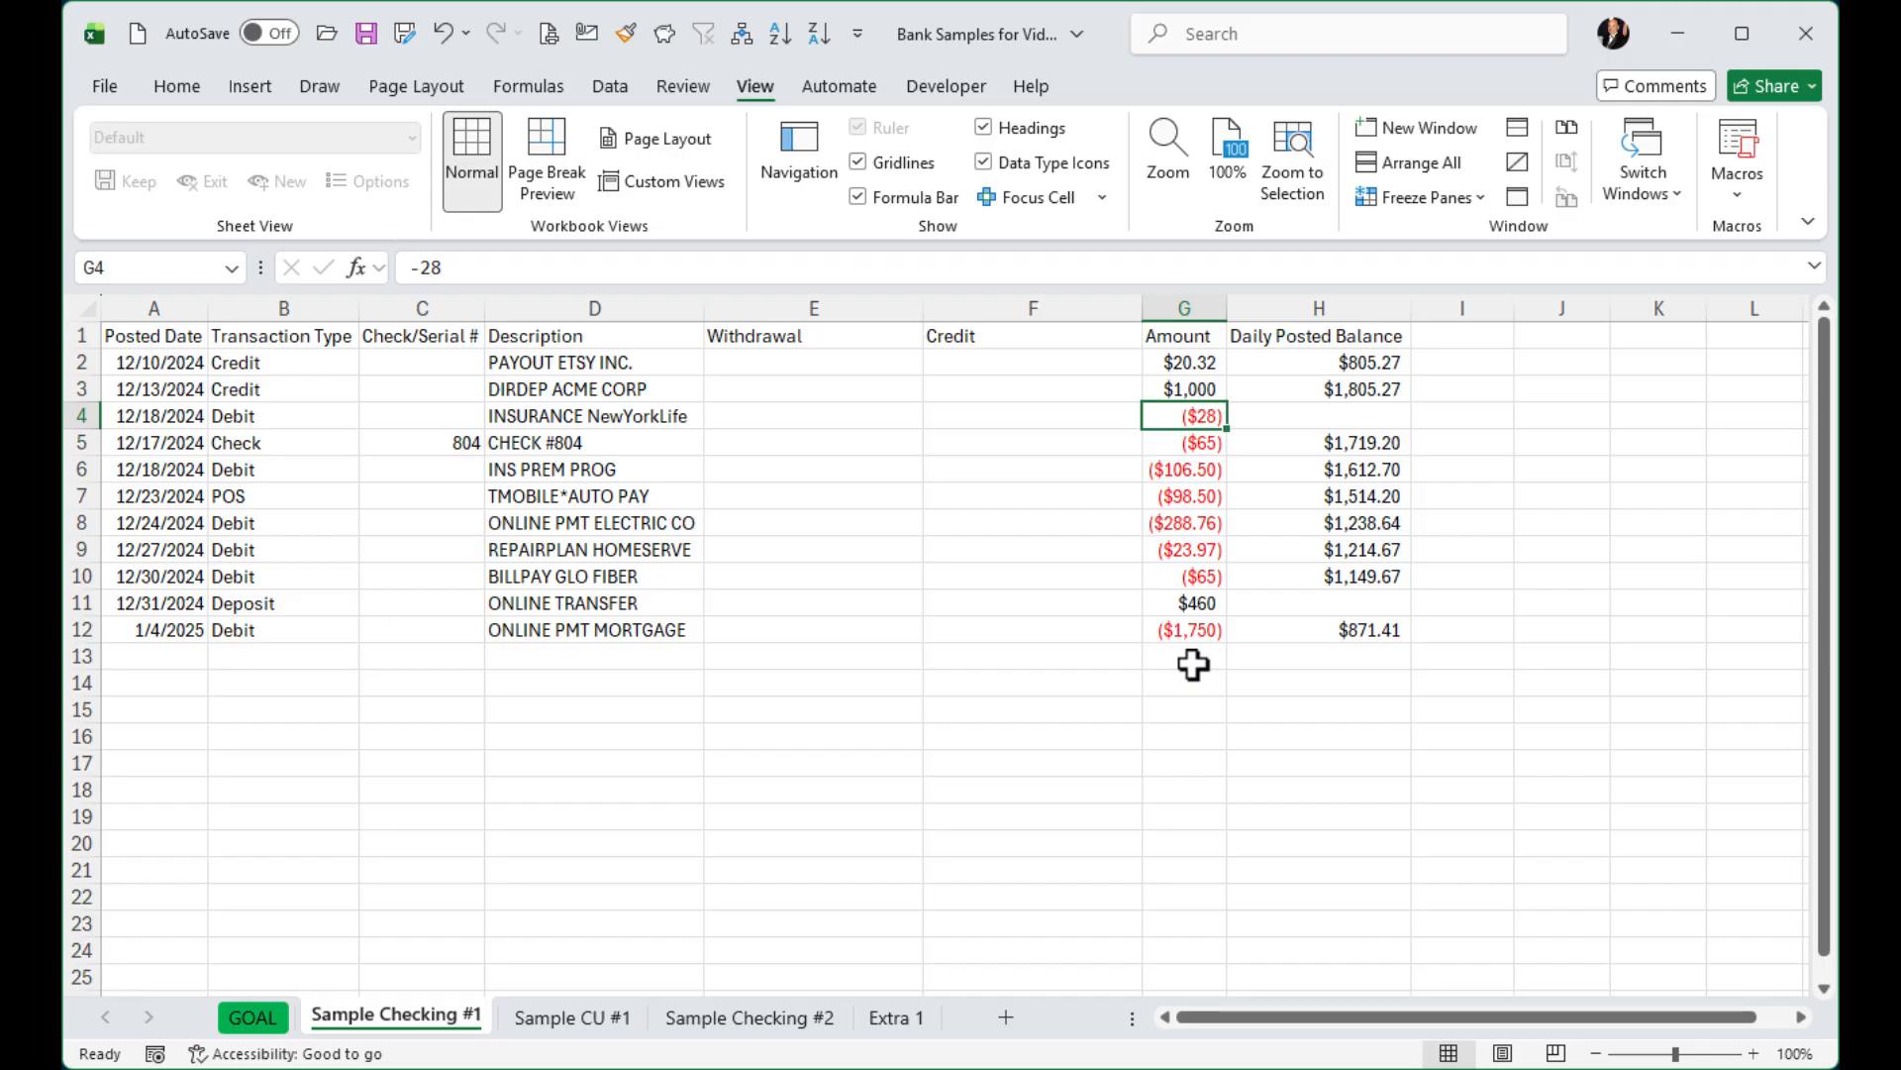
left_click(1192, 441)
left_click(1196, 468)
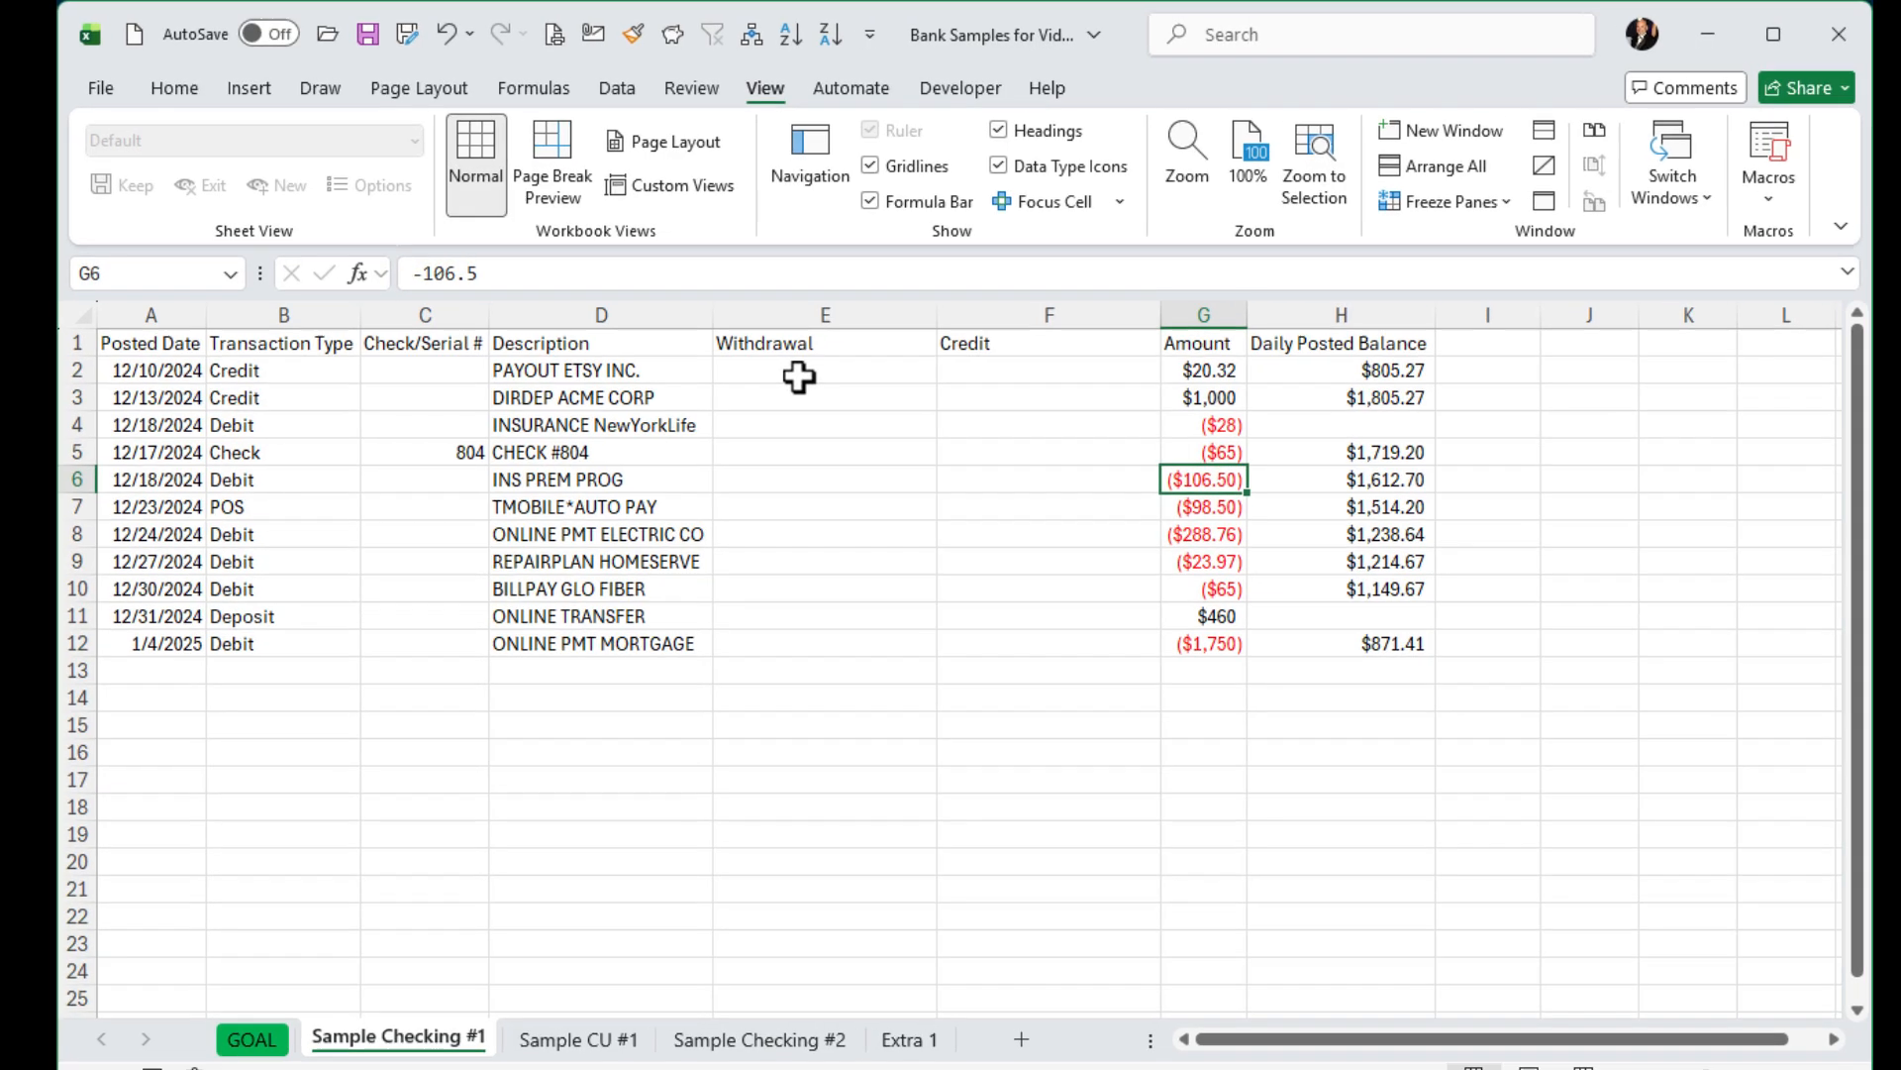
Enter =IF(G2<0,G2*-1,0) in the first Withdrawal cell, E2, to return negative amounts as positive numbers
left_click(787, 370)
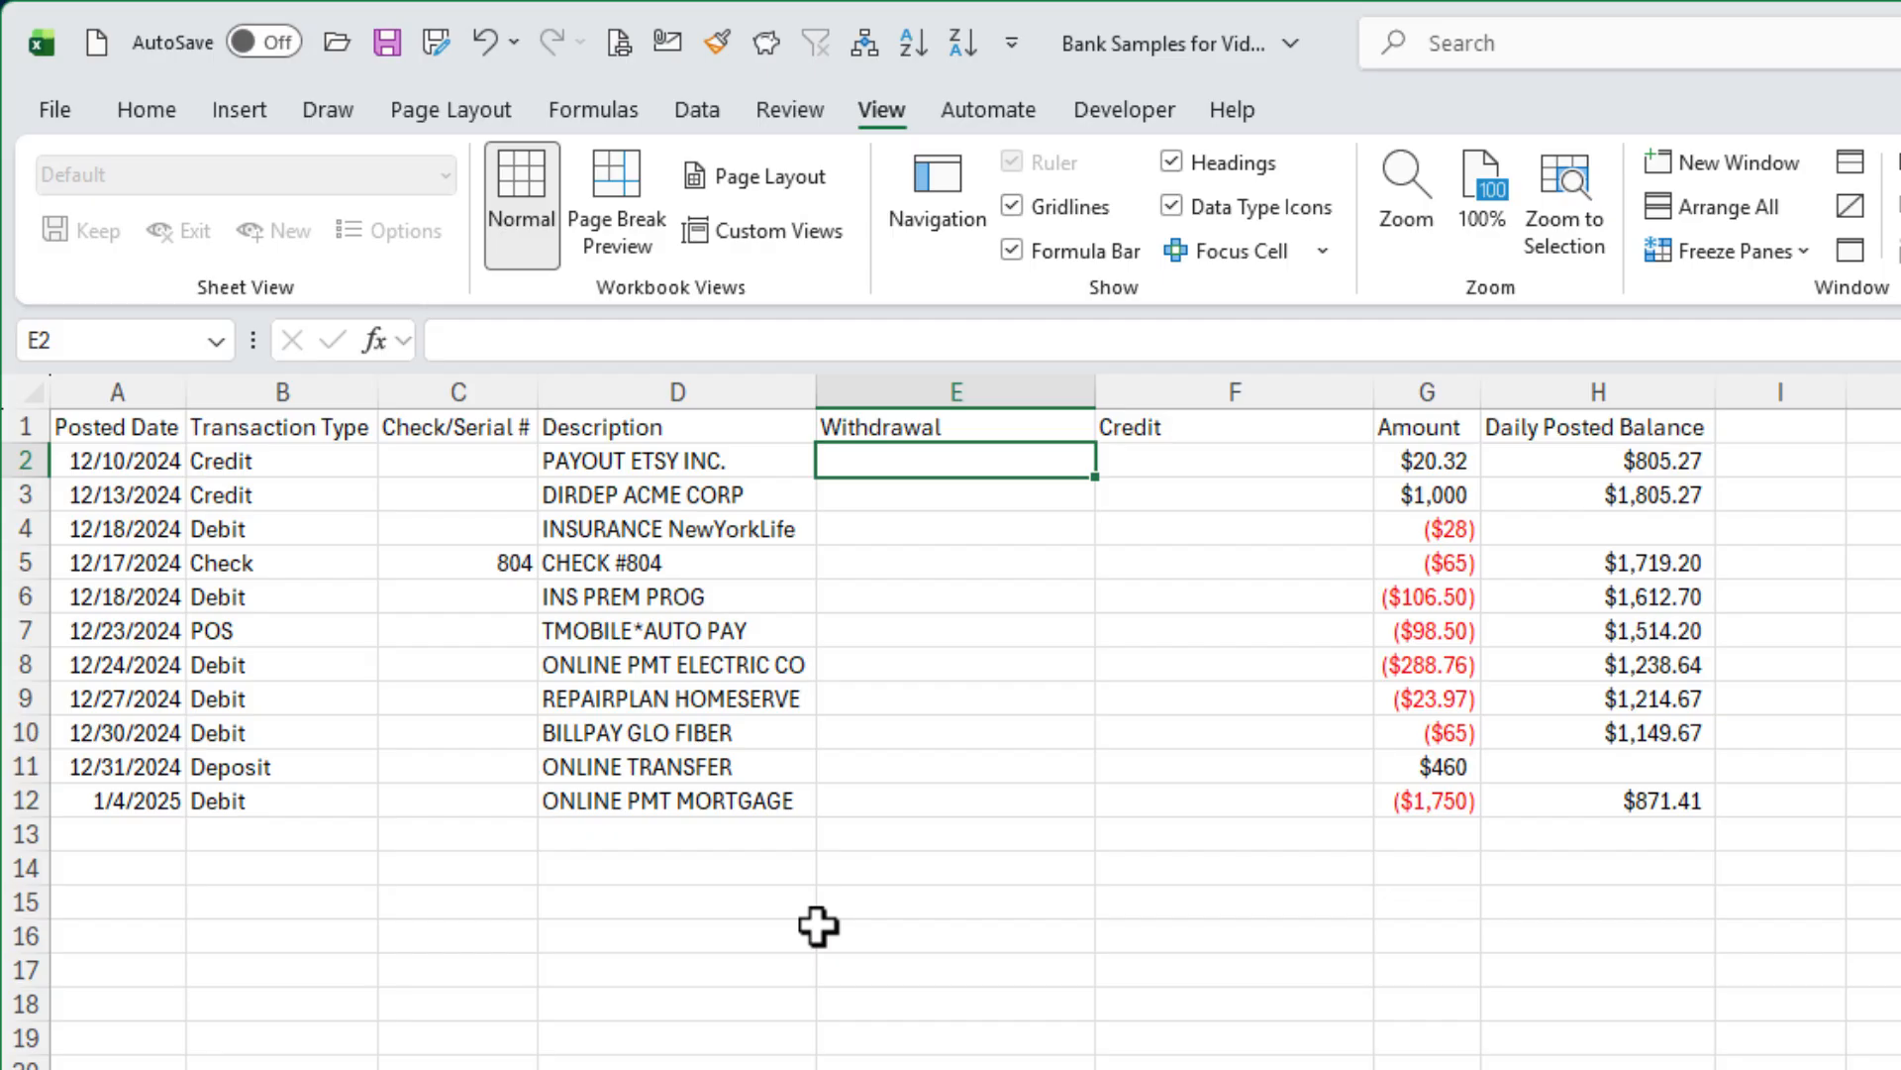
type("=")
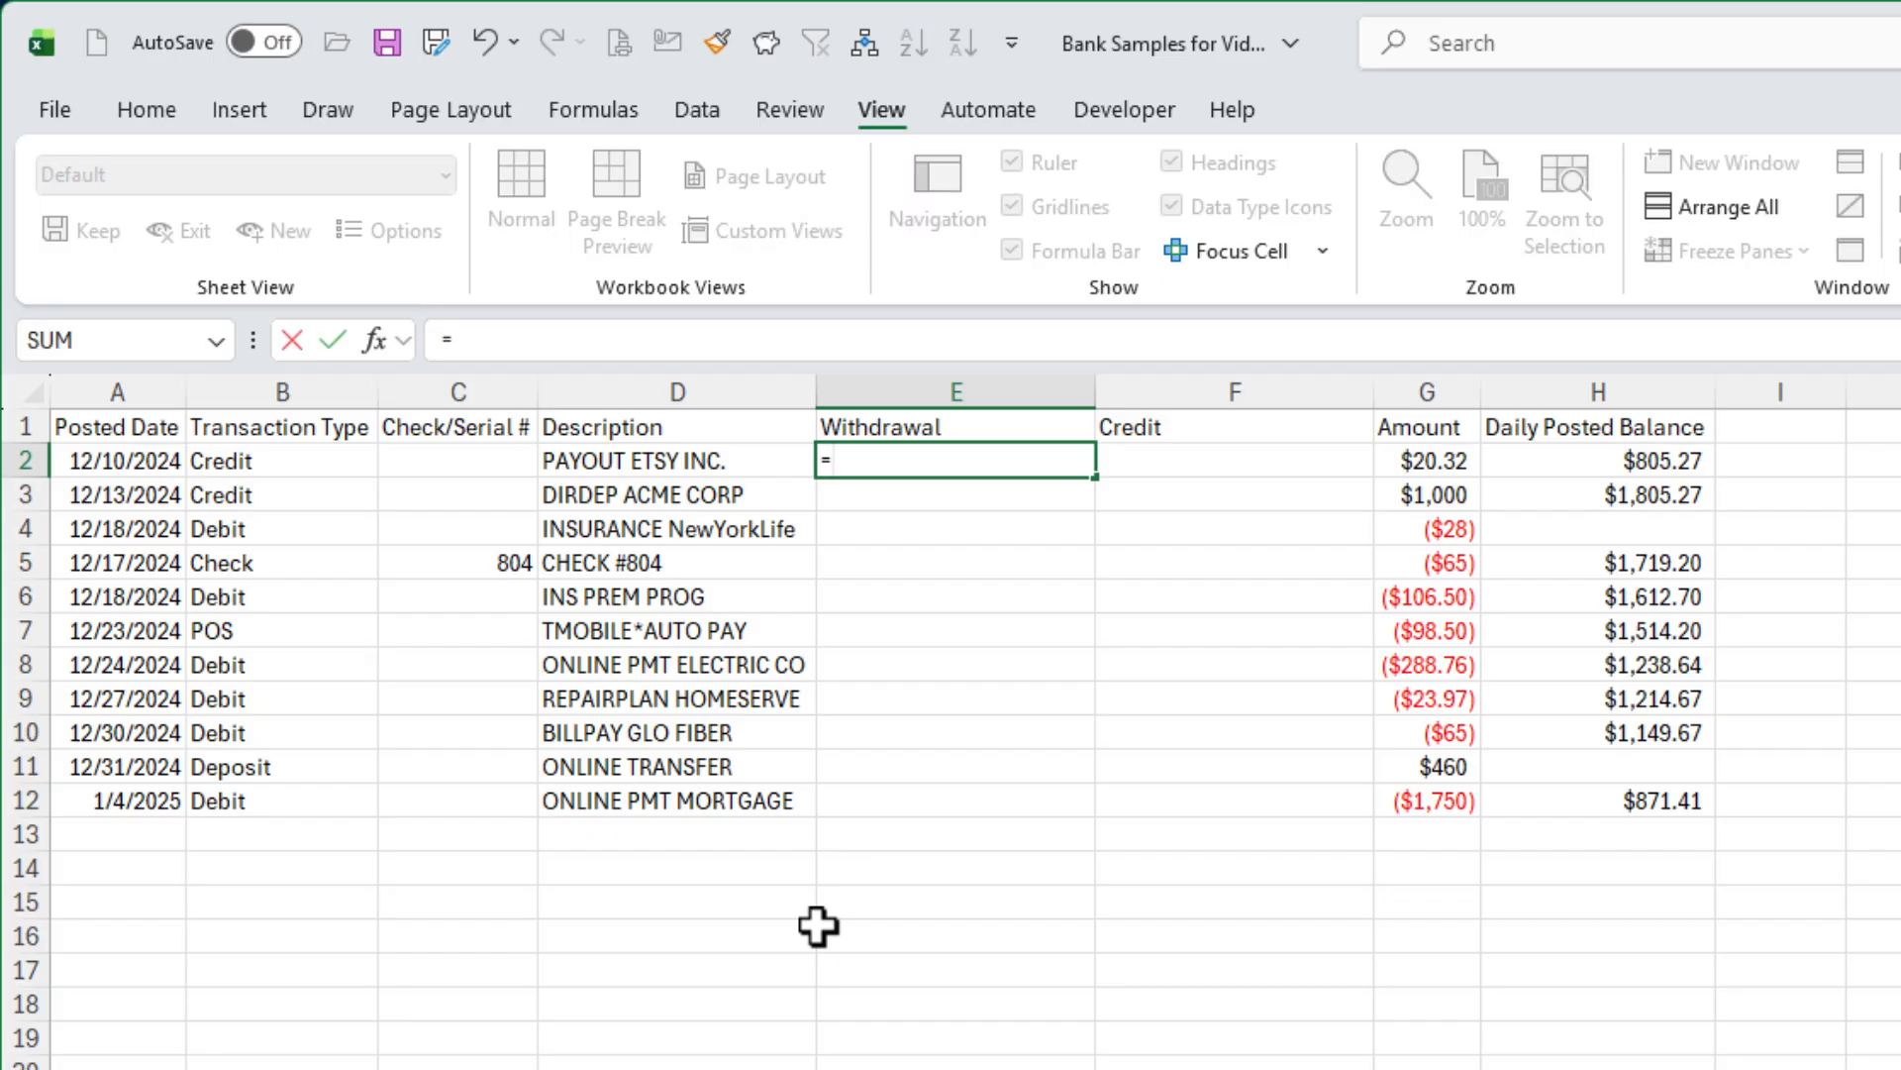
type("IF")
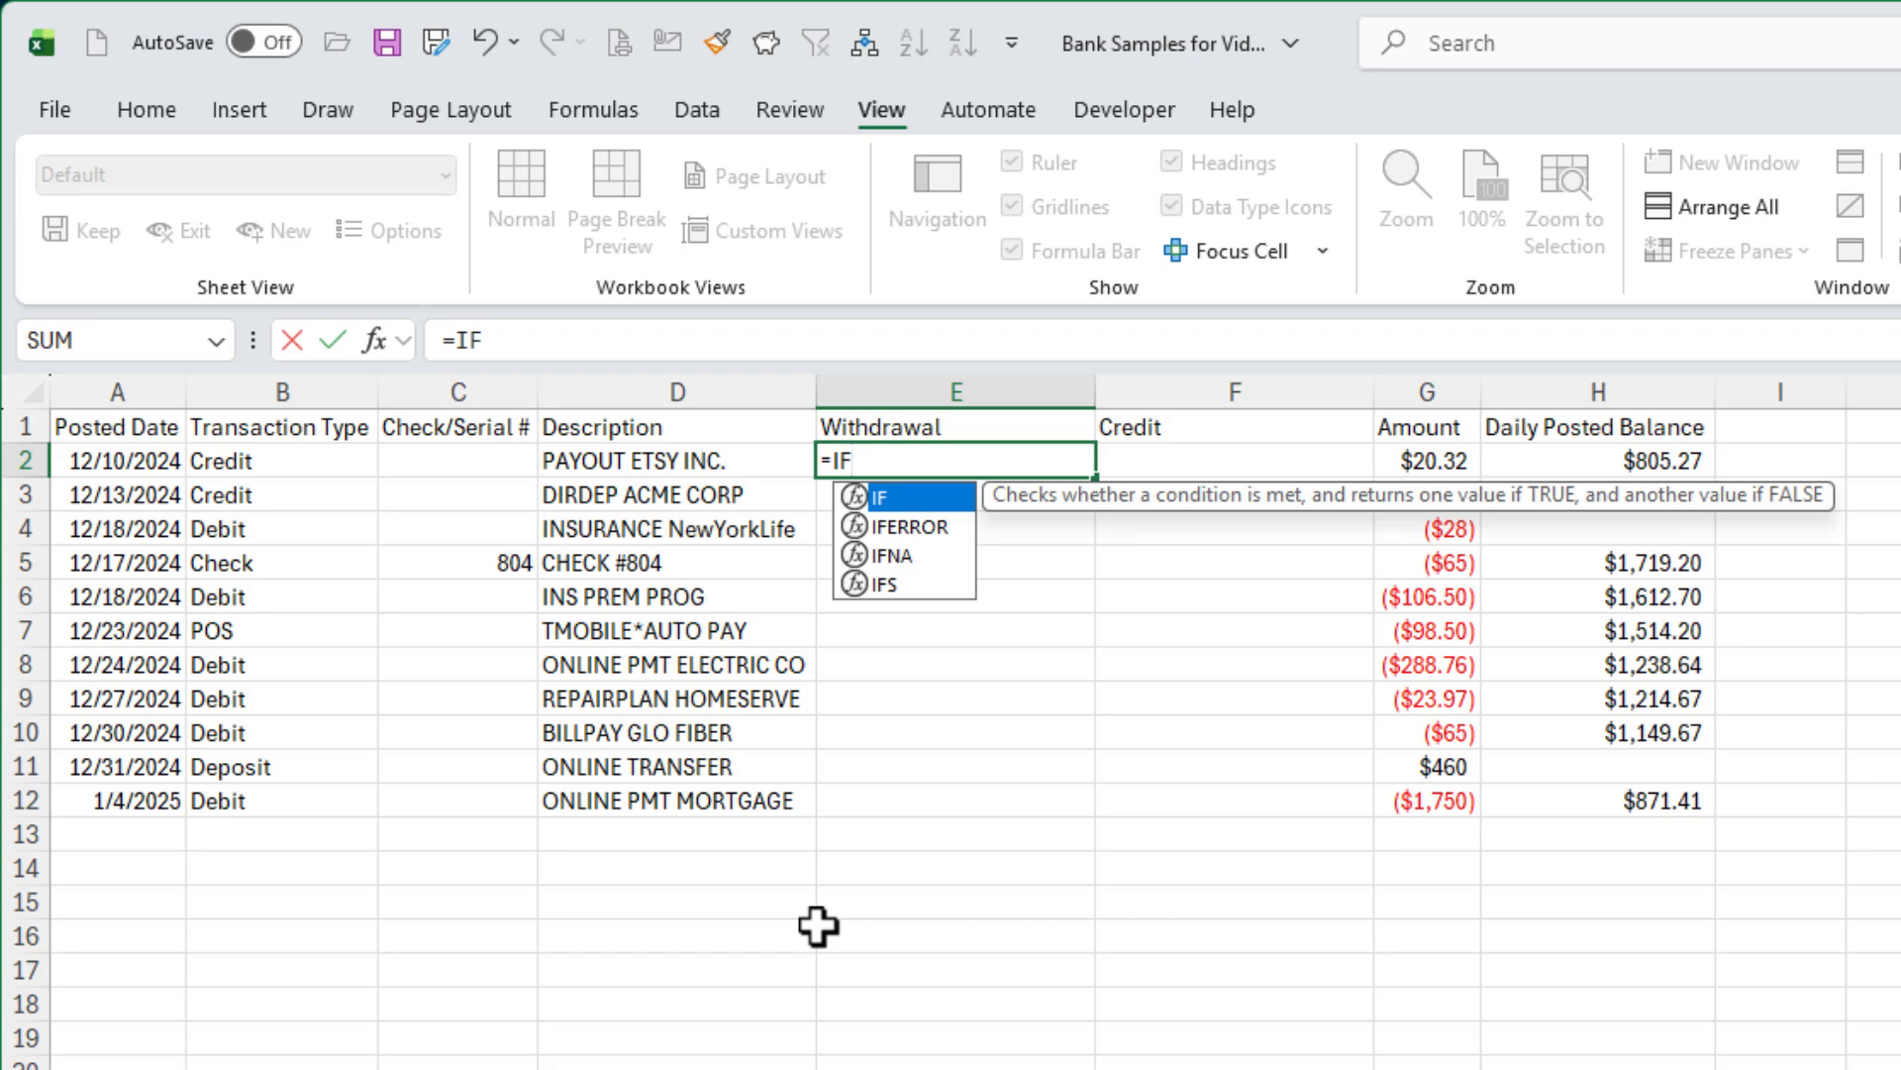
type("(")
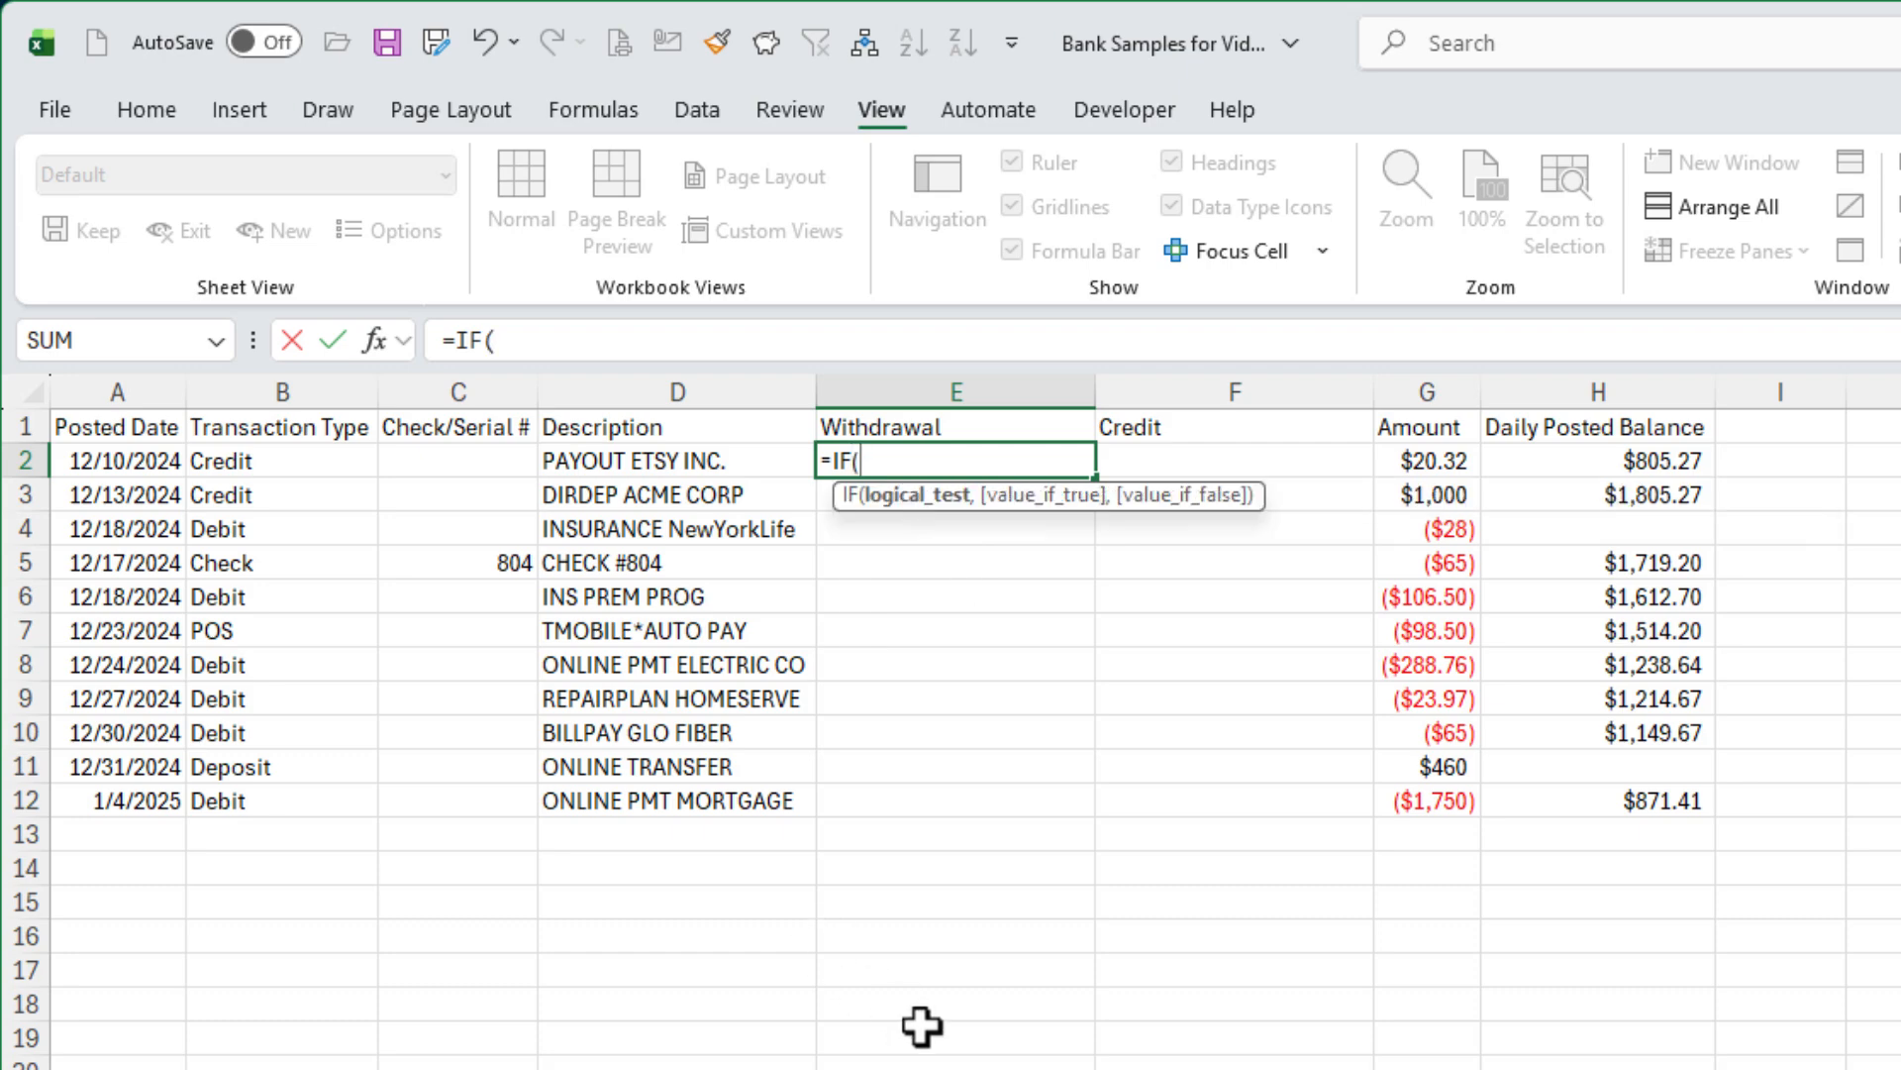
left_click(1422, 463)
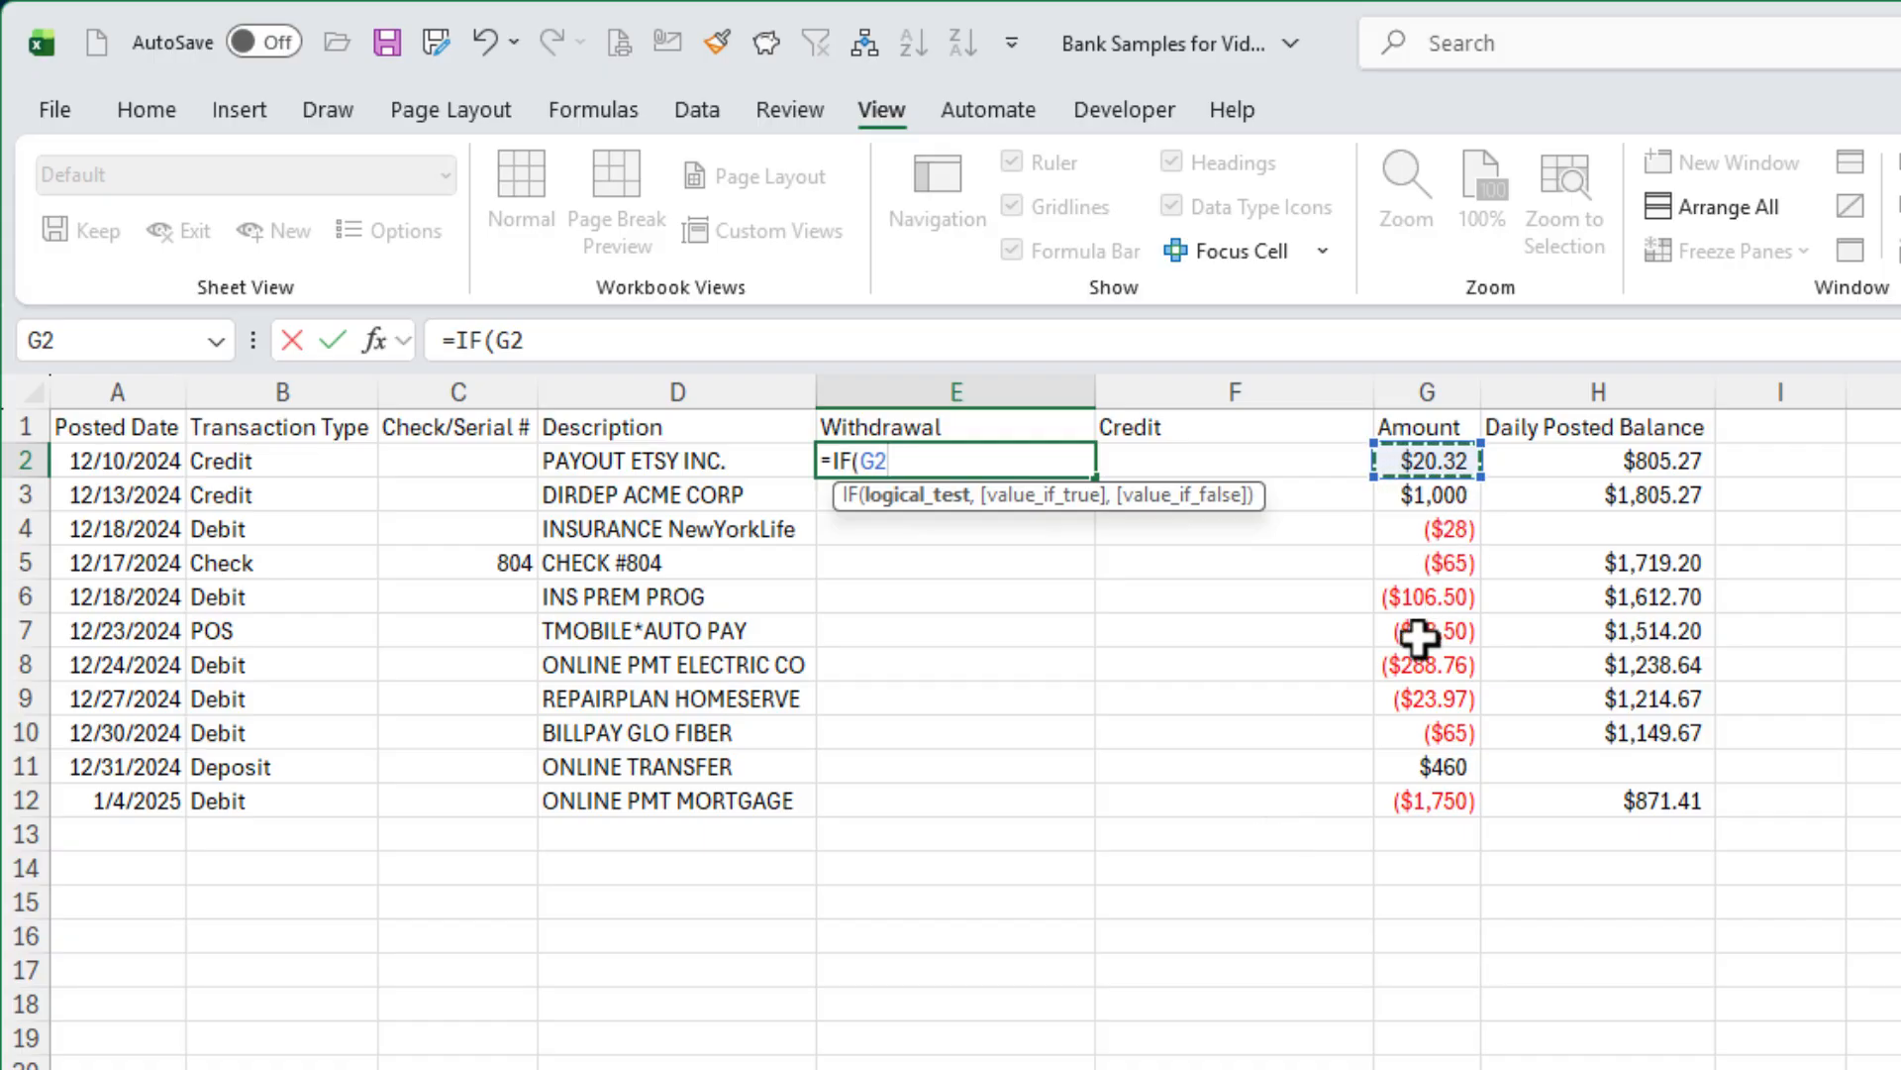
type("<0,")
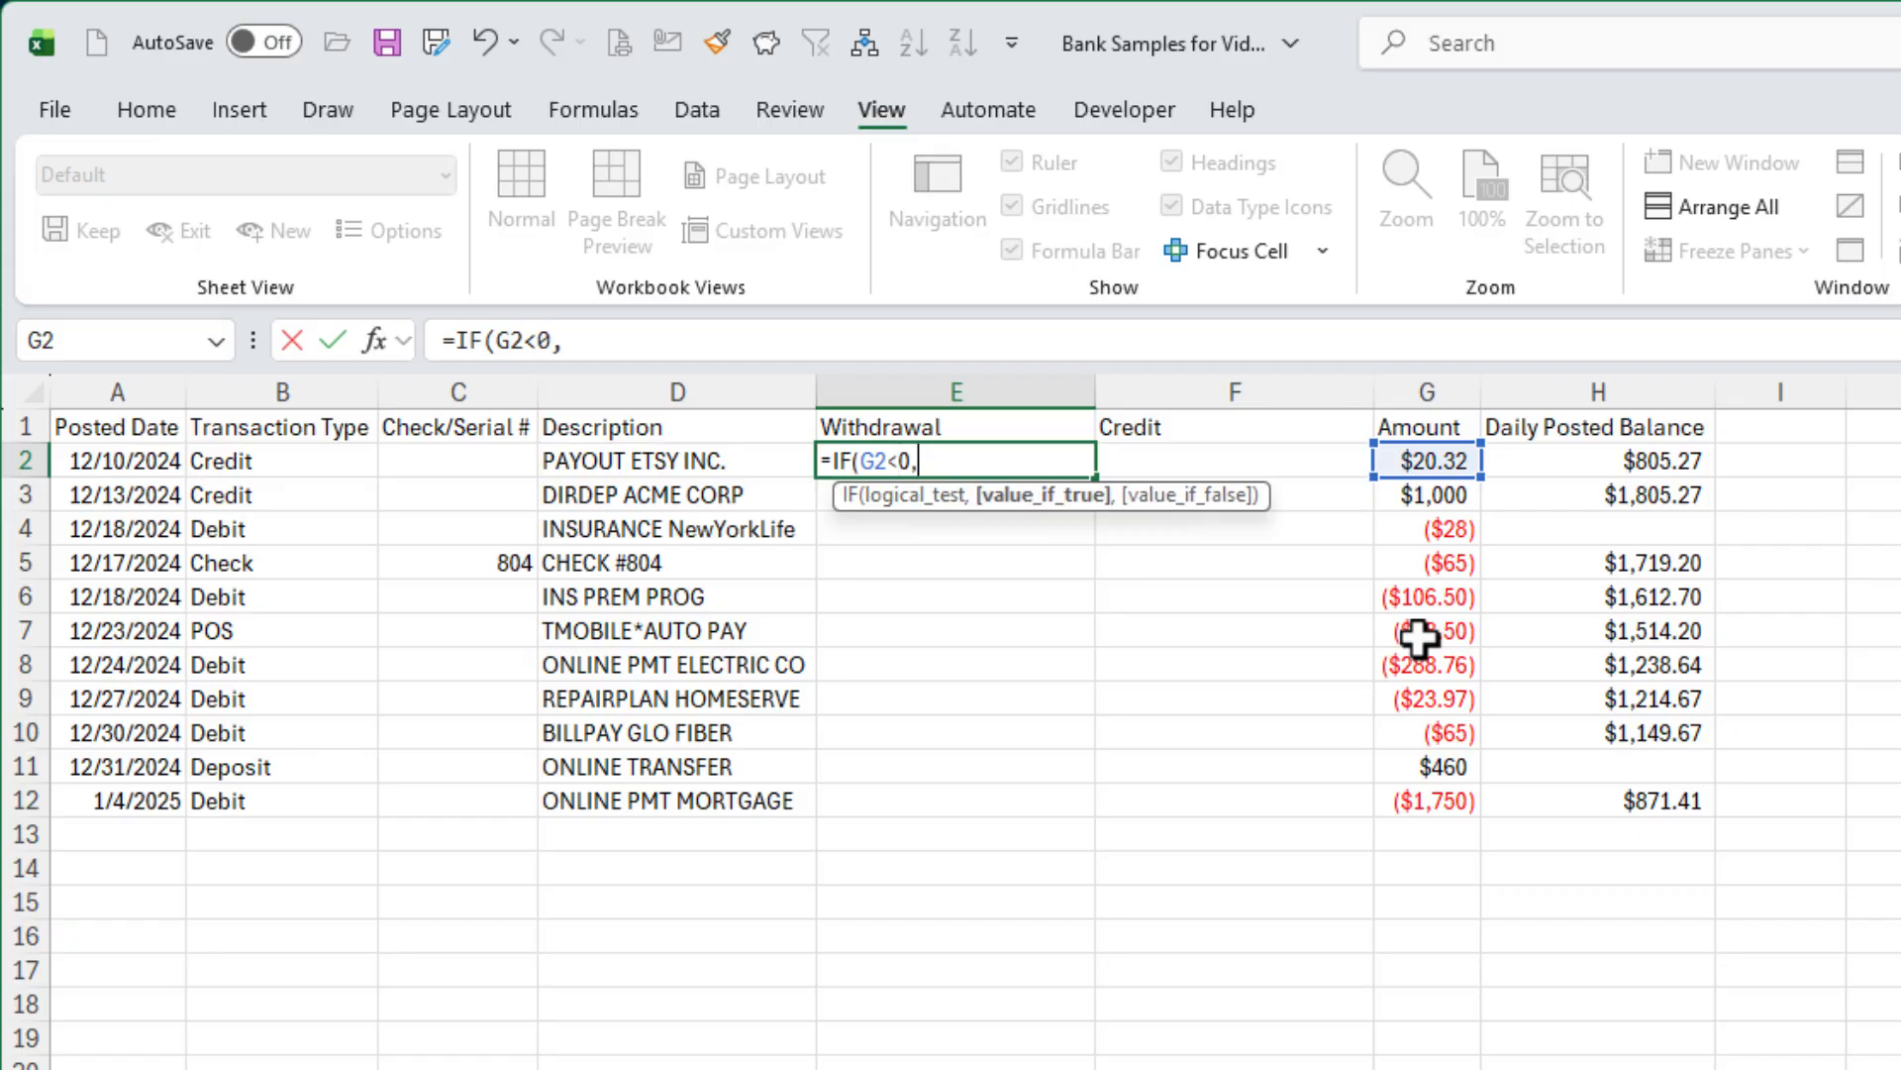
type("G")
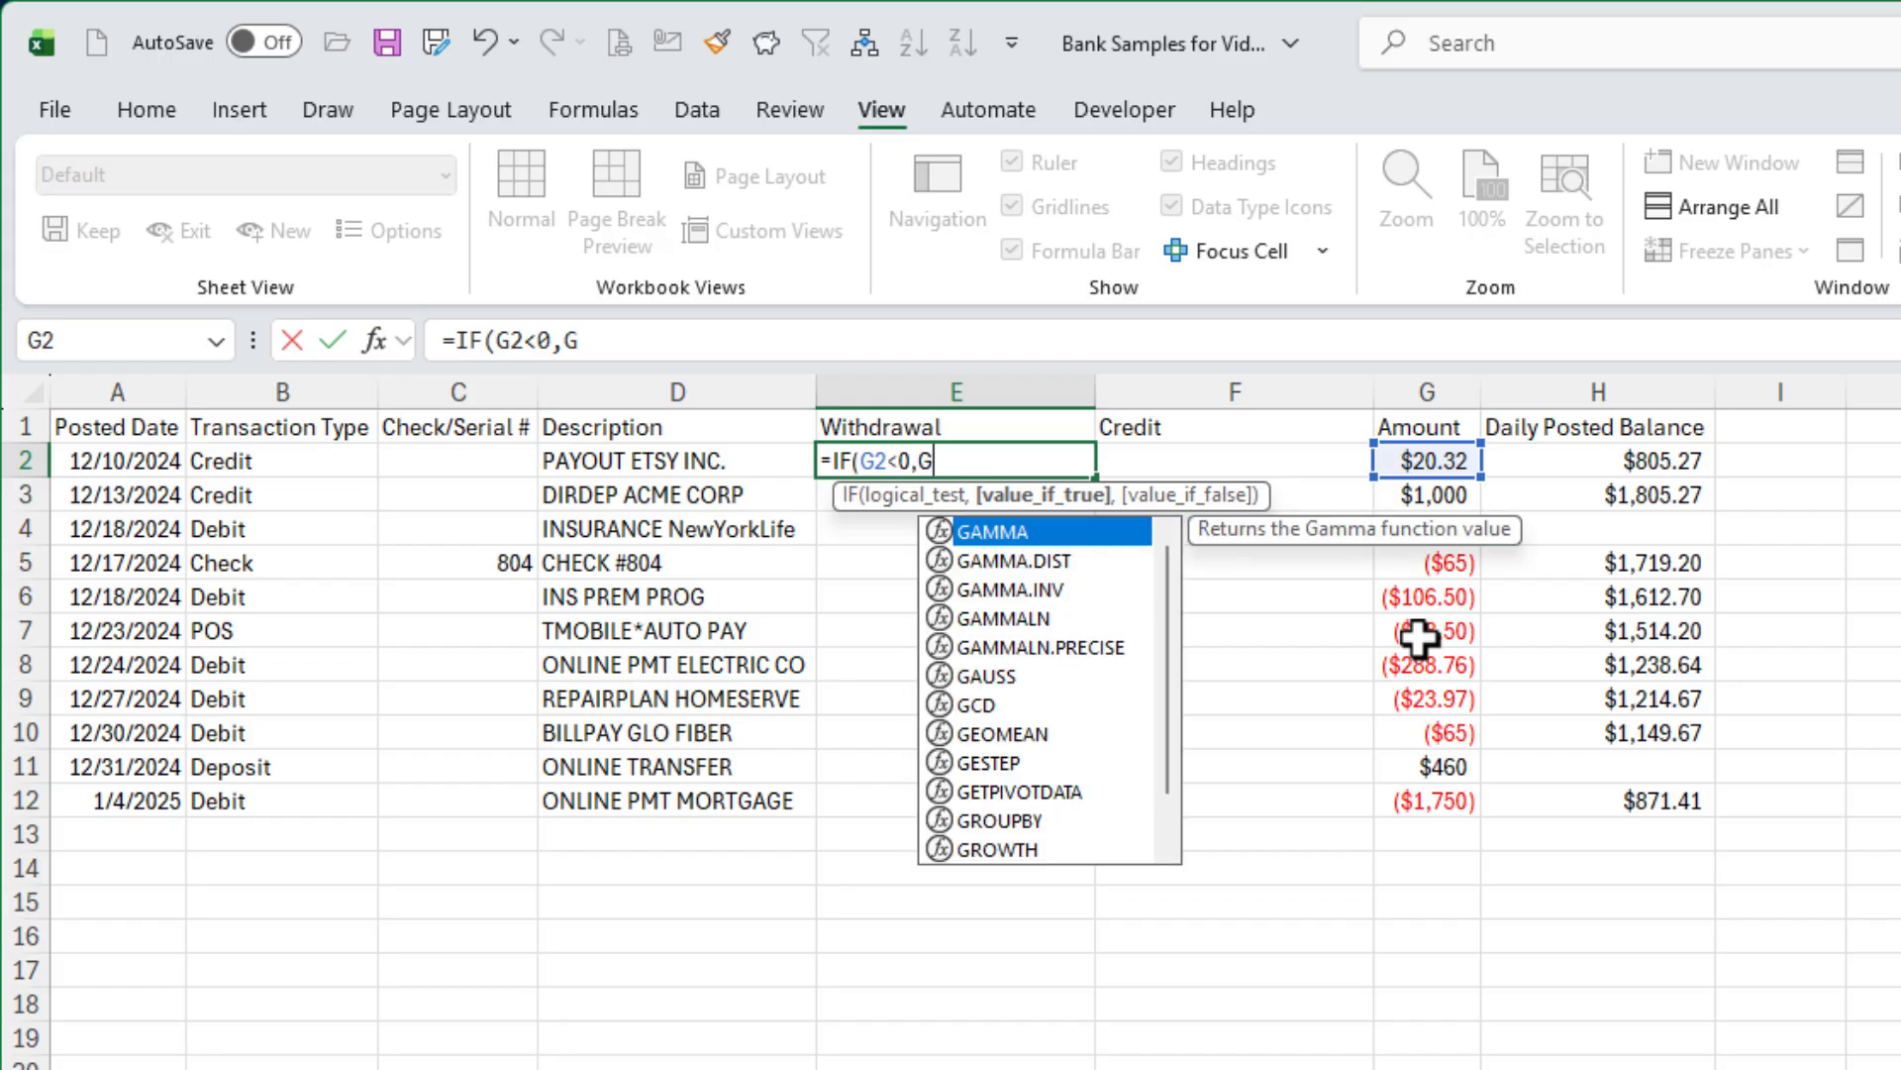
type("2")
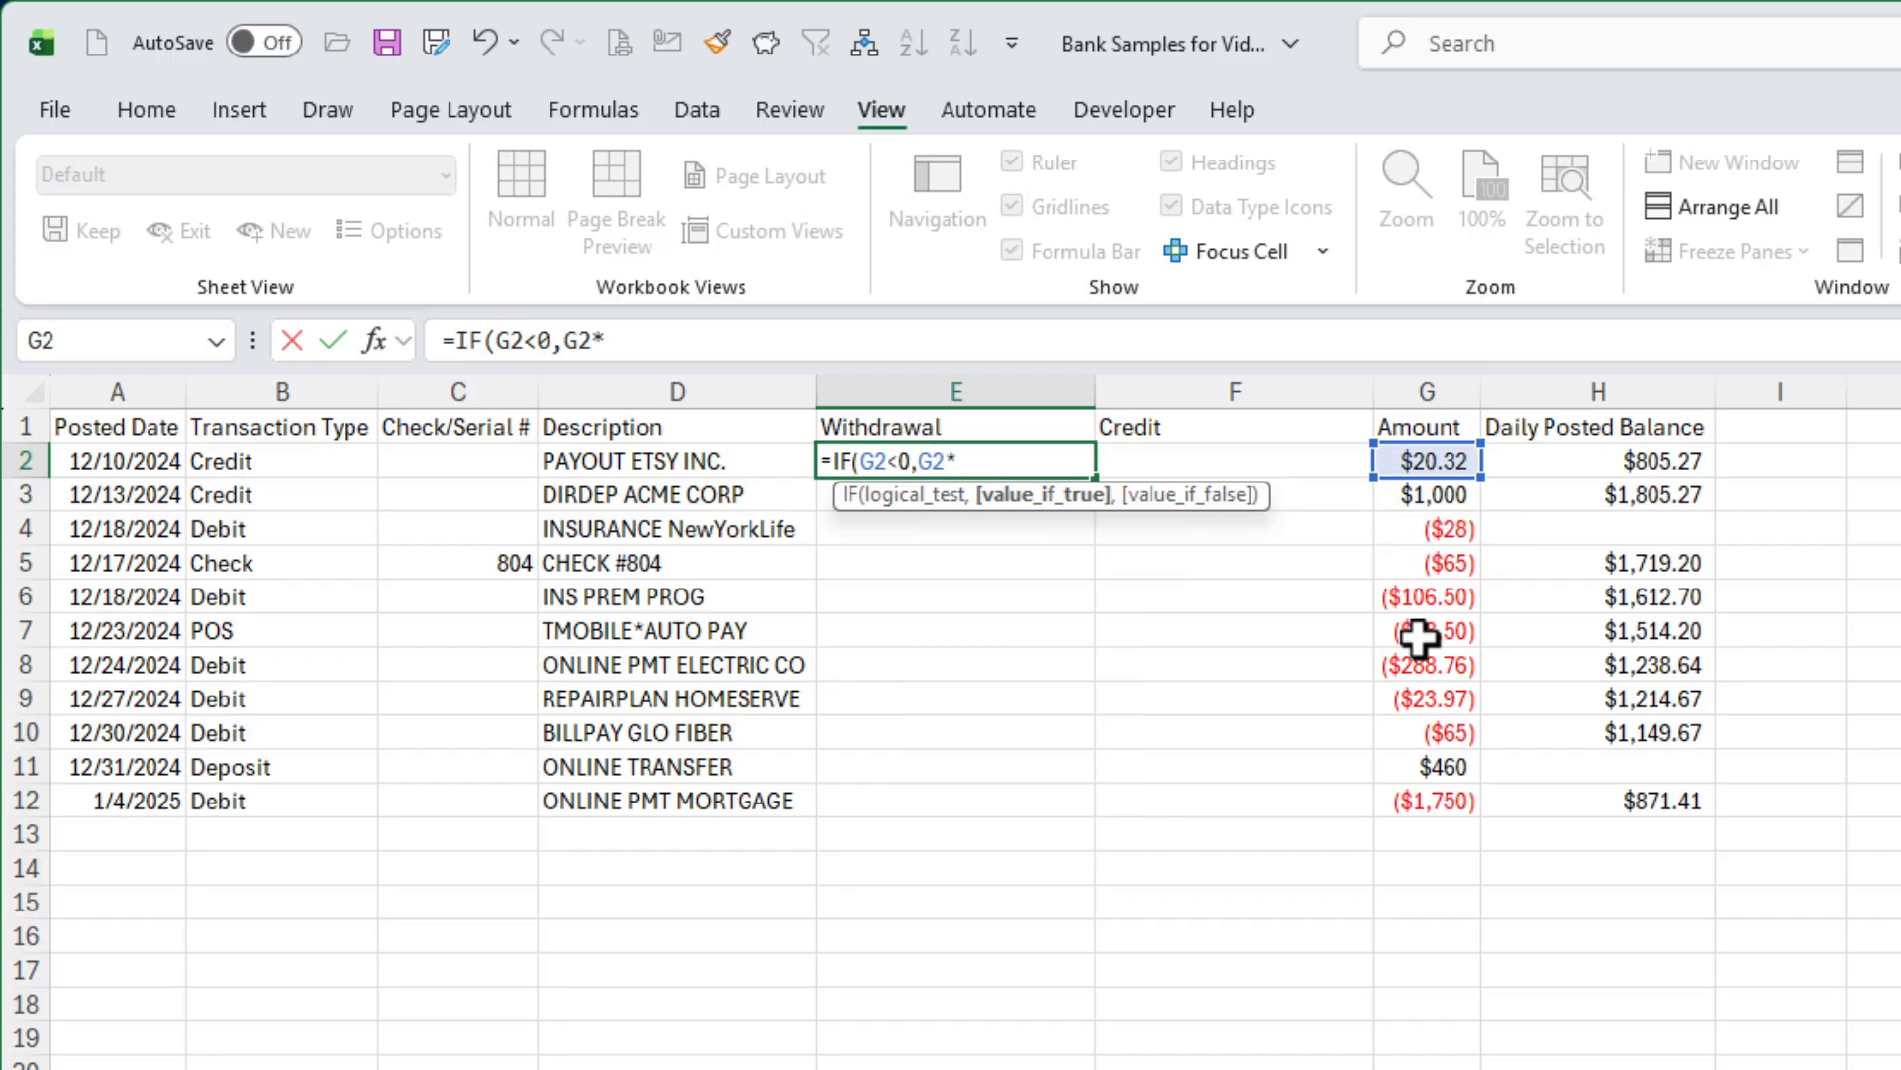
type("*-1,")
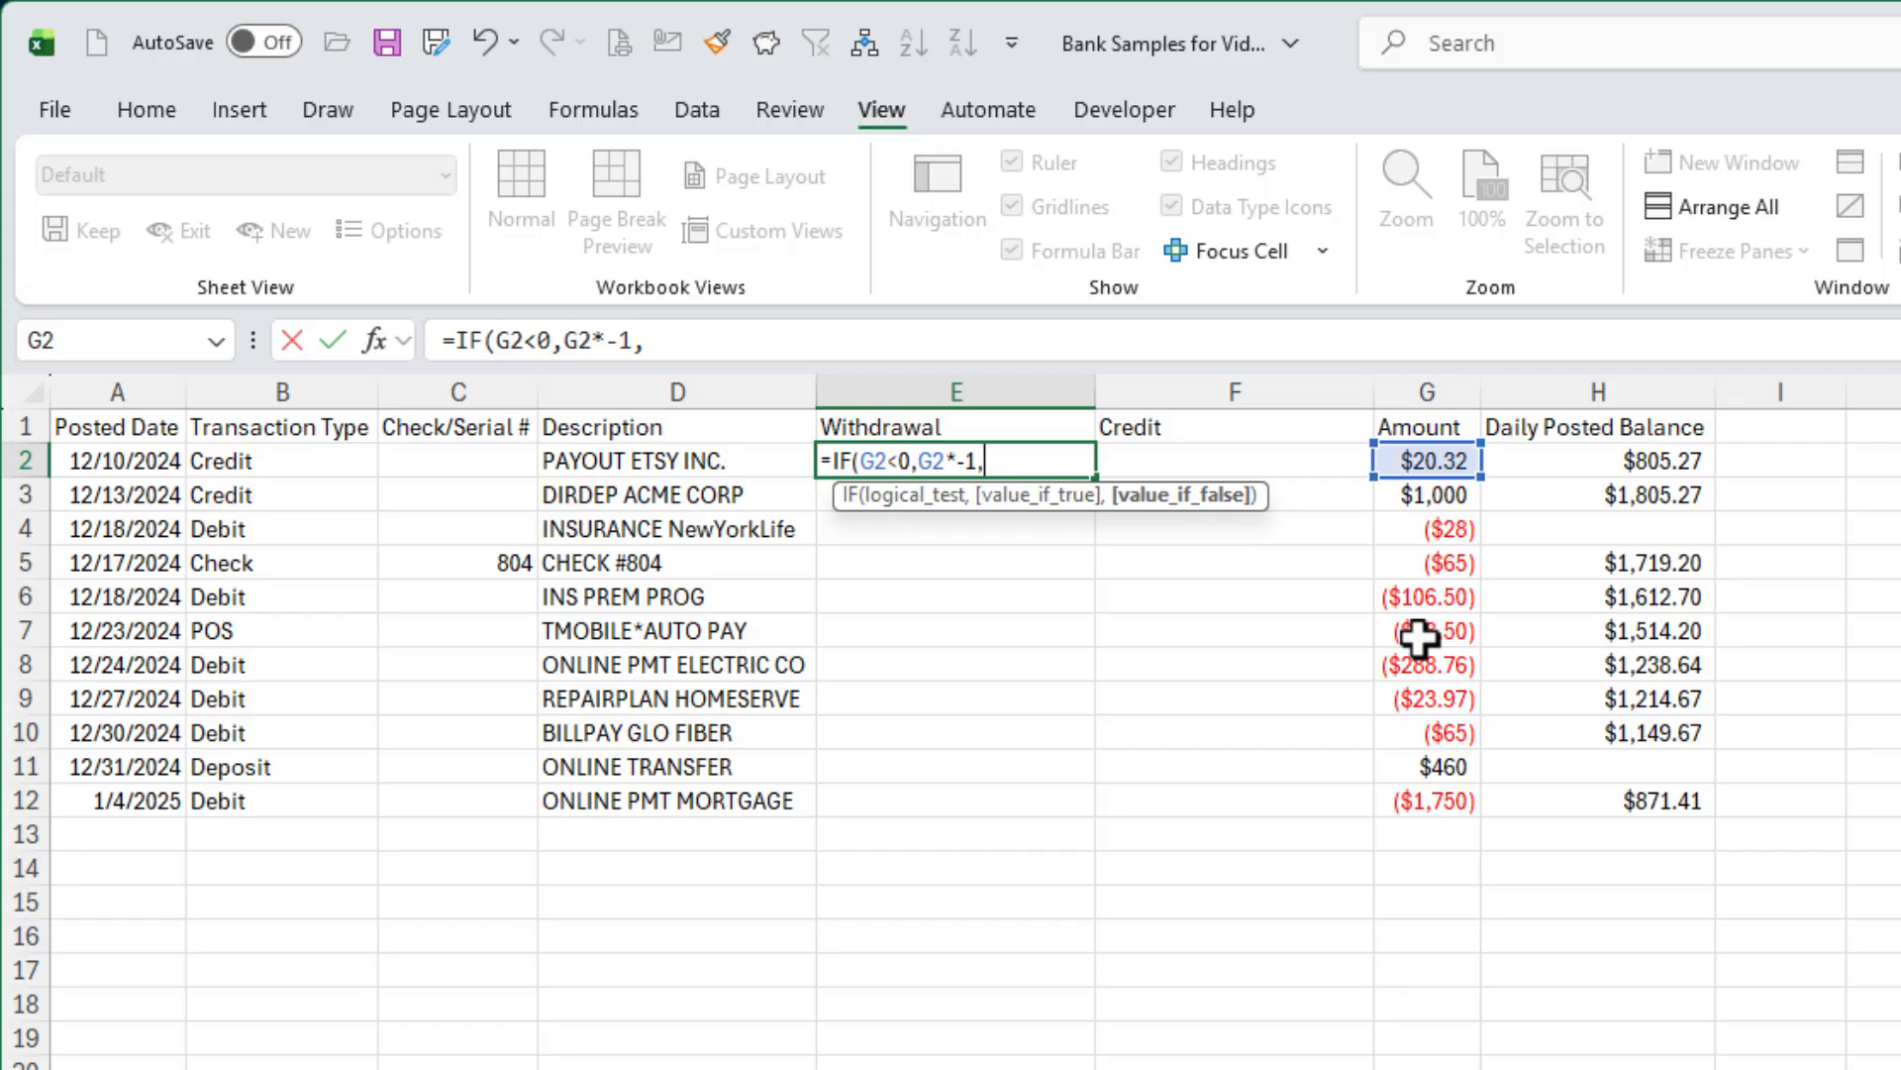
type("0)")
key("Return")
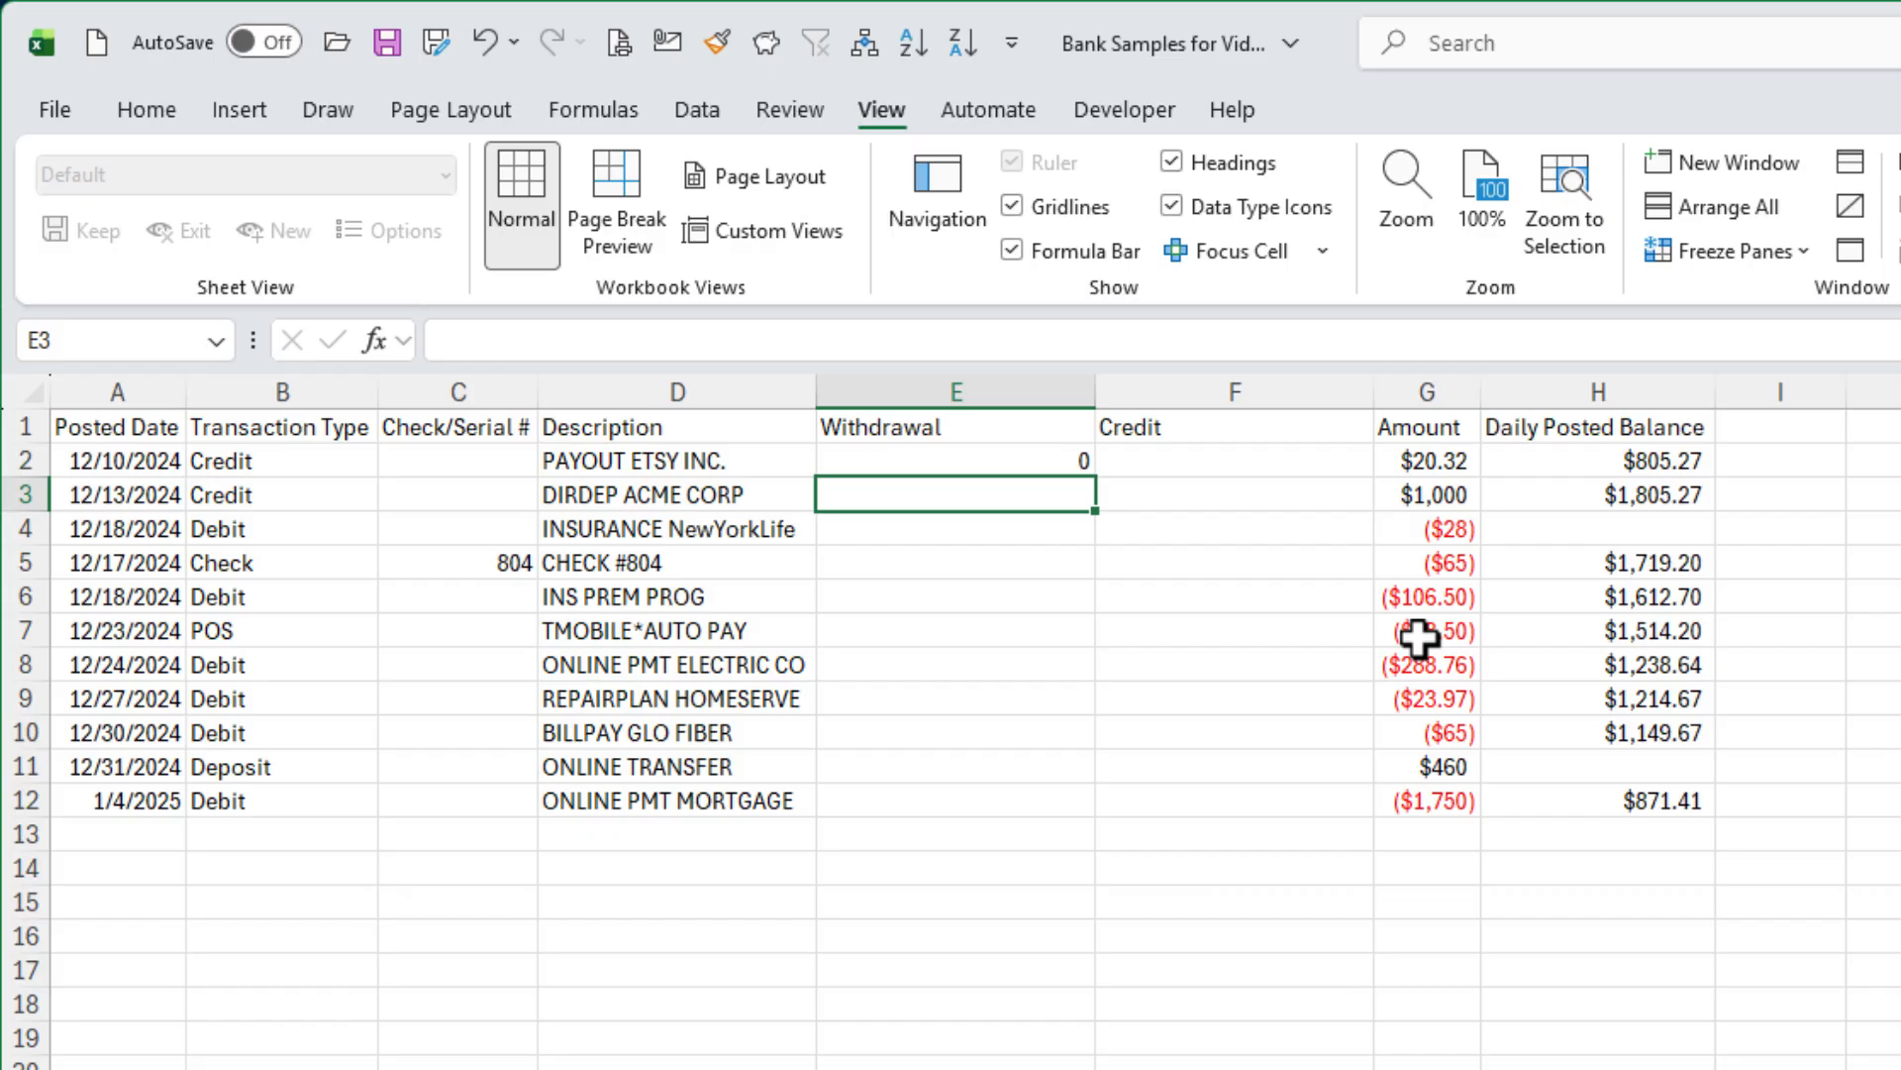
Fill the Withdrawal formula from E2 down to row 45 and check the copied formula in E4
left_click(1033, 459)
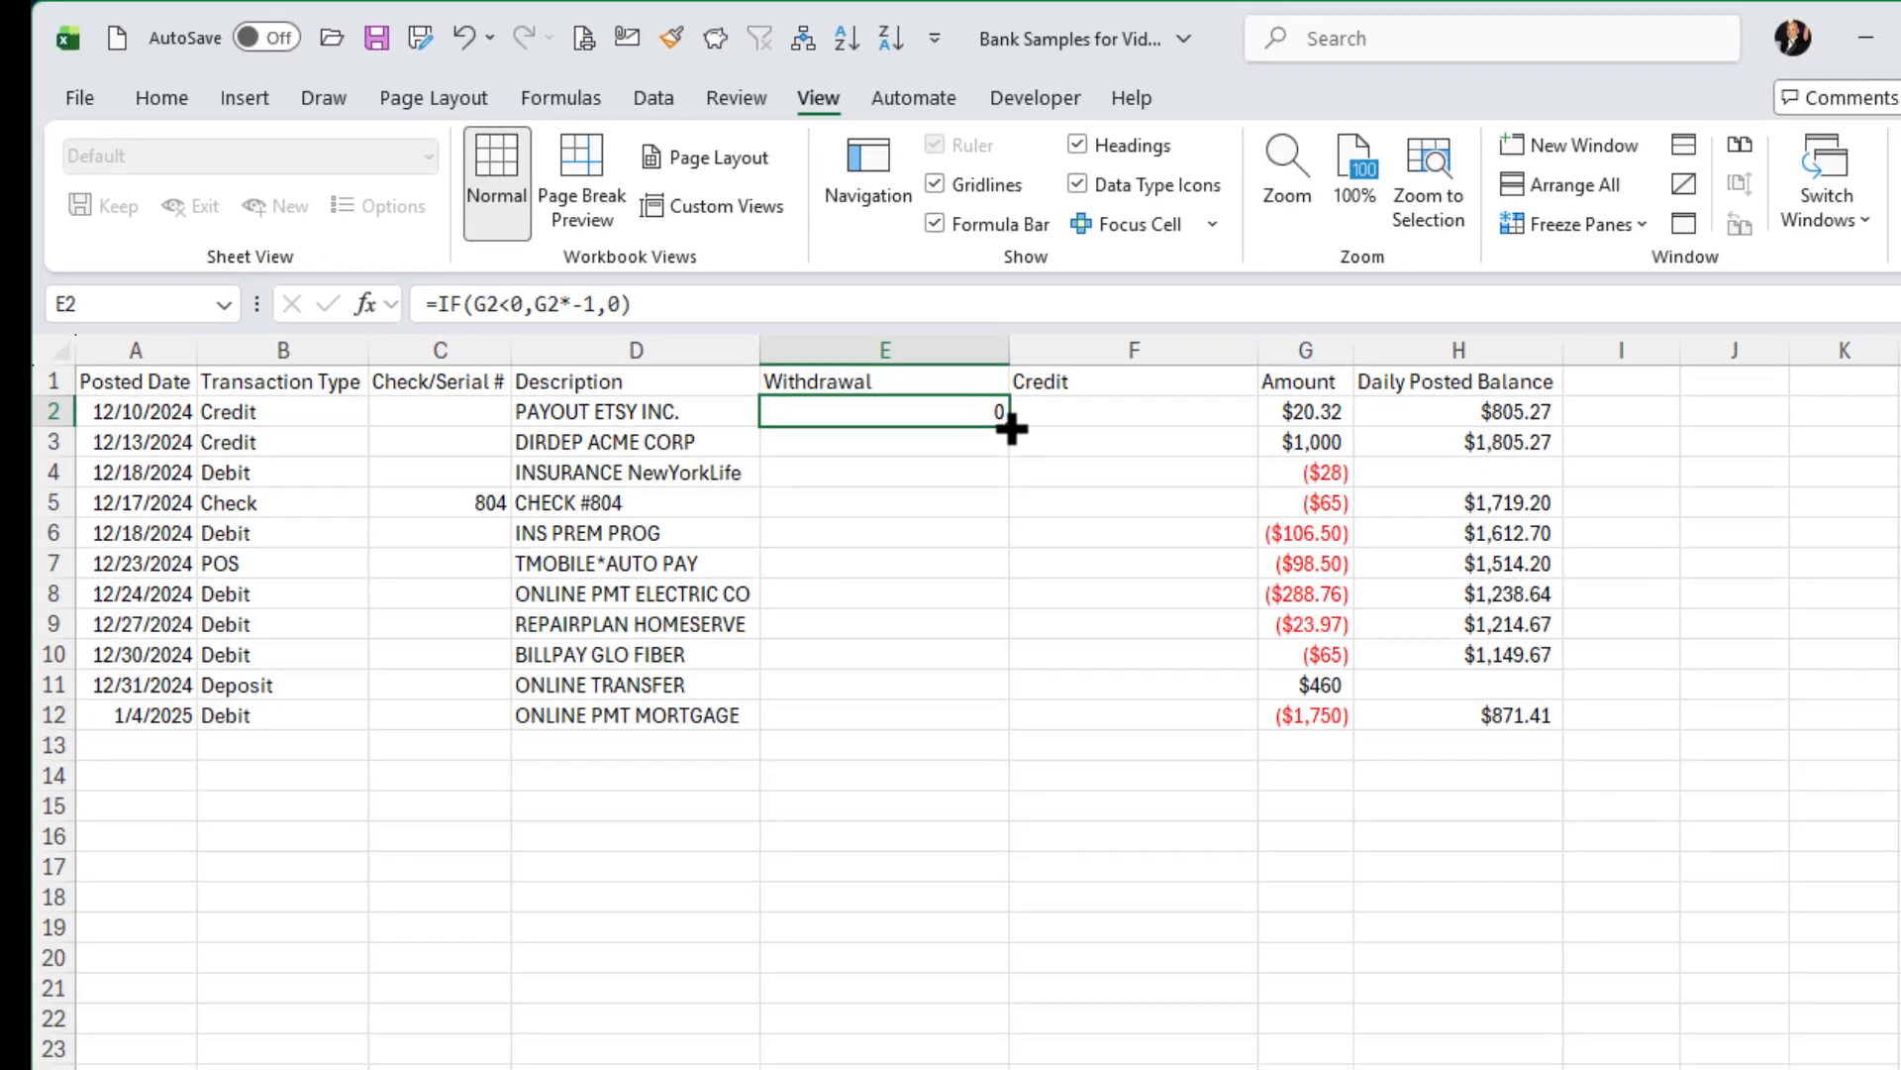
left_click_drag(1009, 424, 959, 1039)
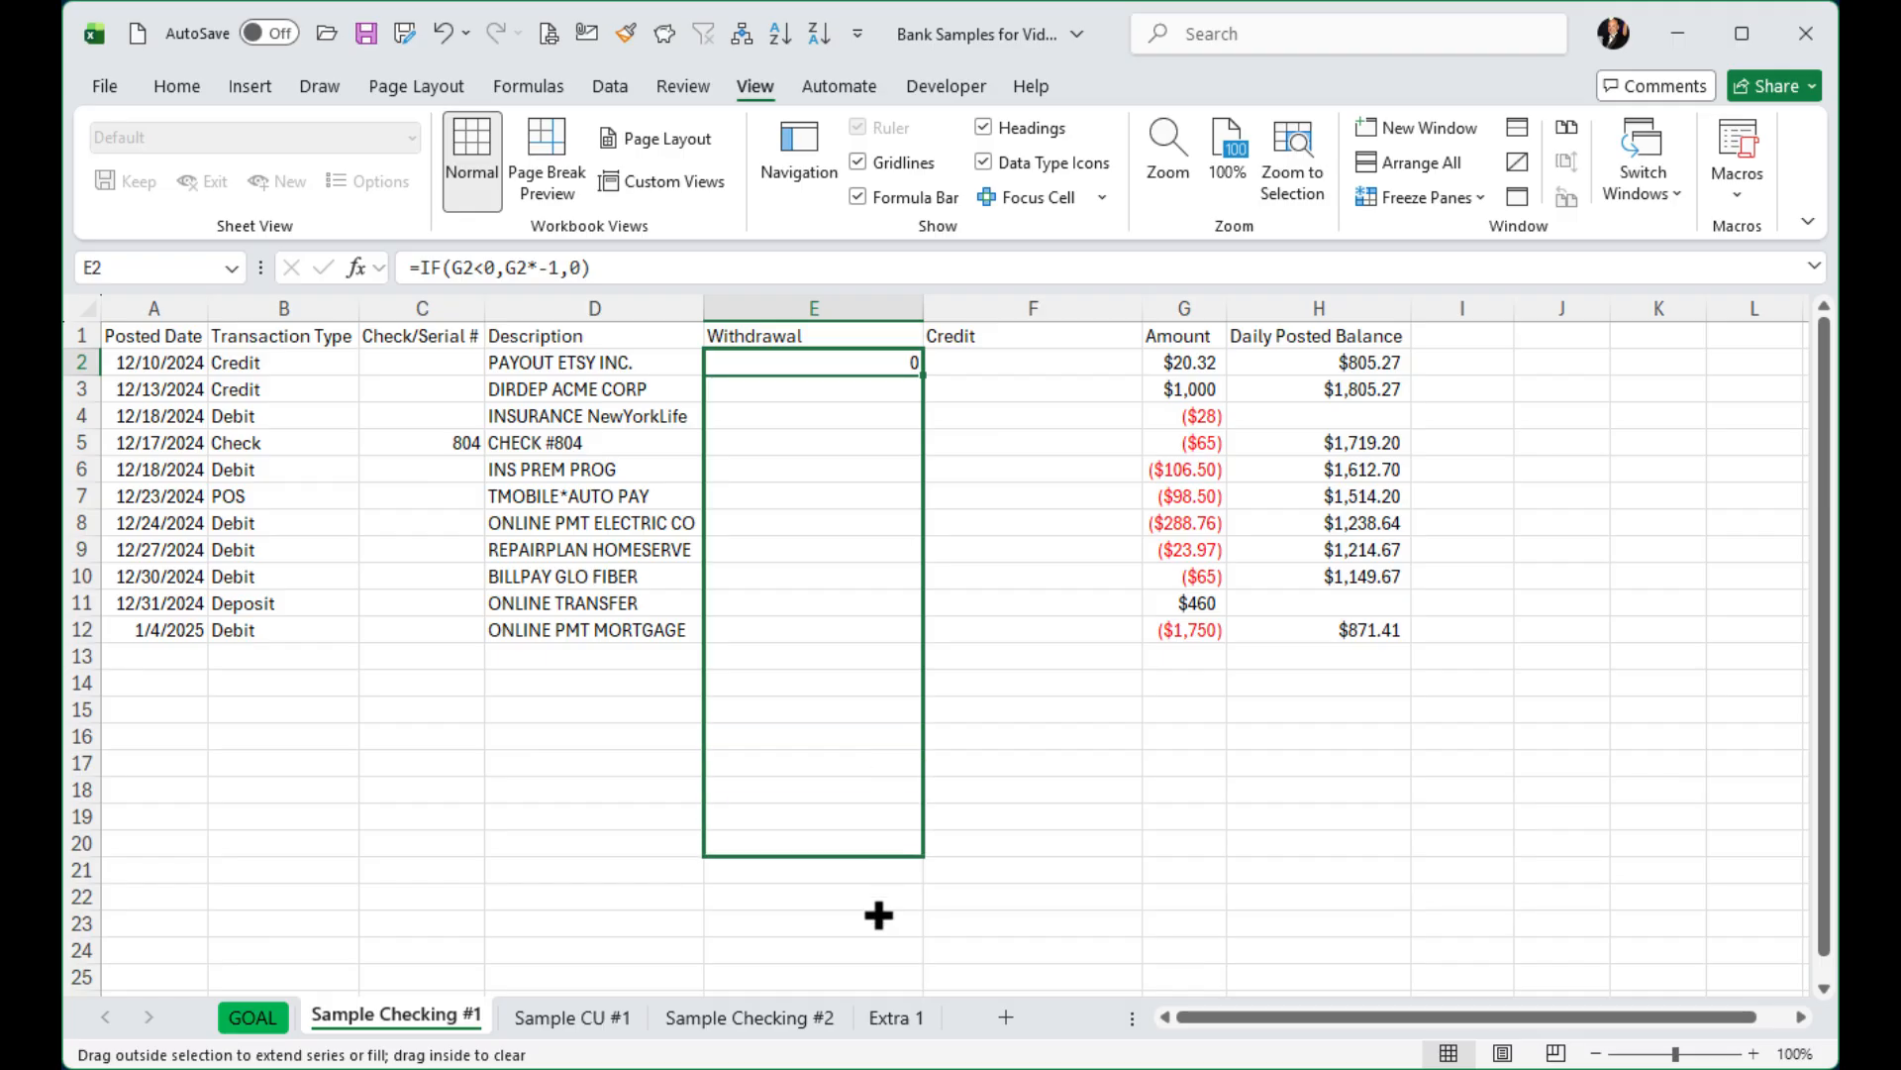
left_click_drag(878, 914, 875, 1017)
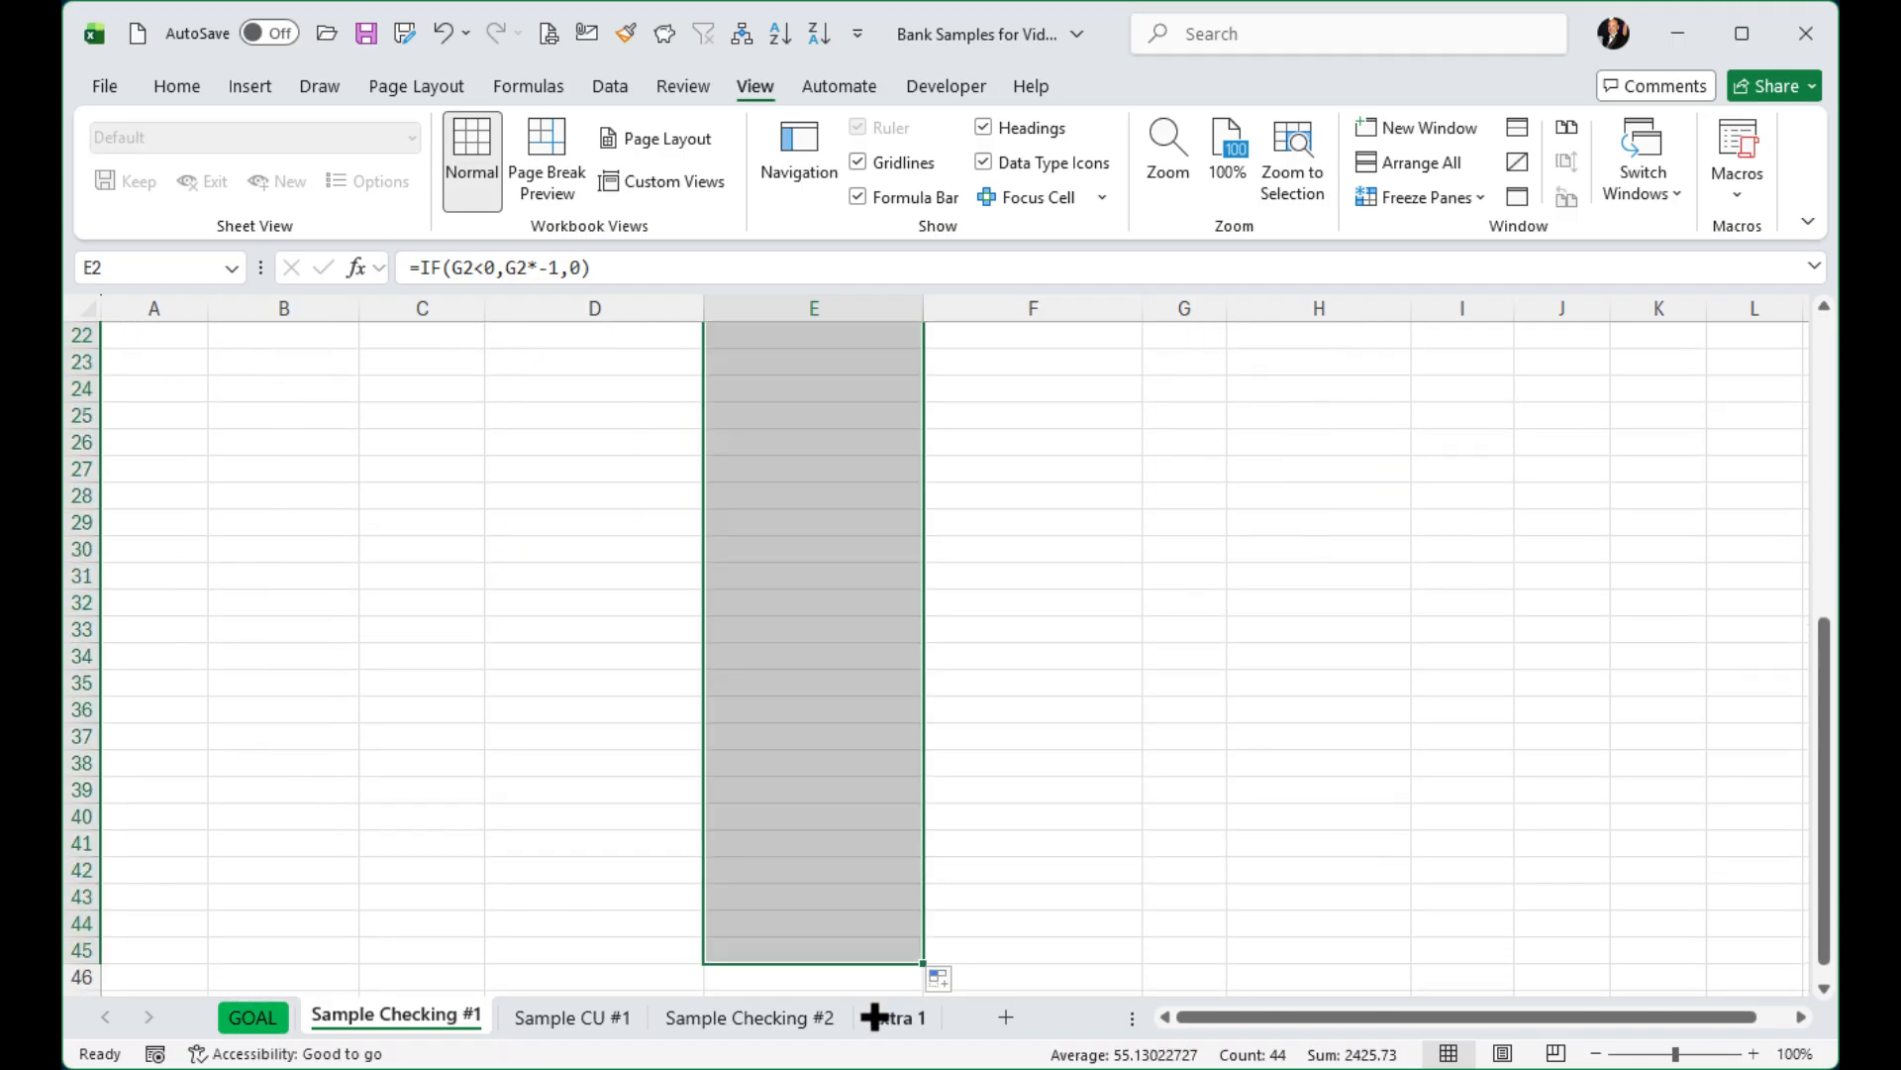
left_click_drag(1827, 937, 1825, 500)
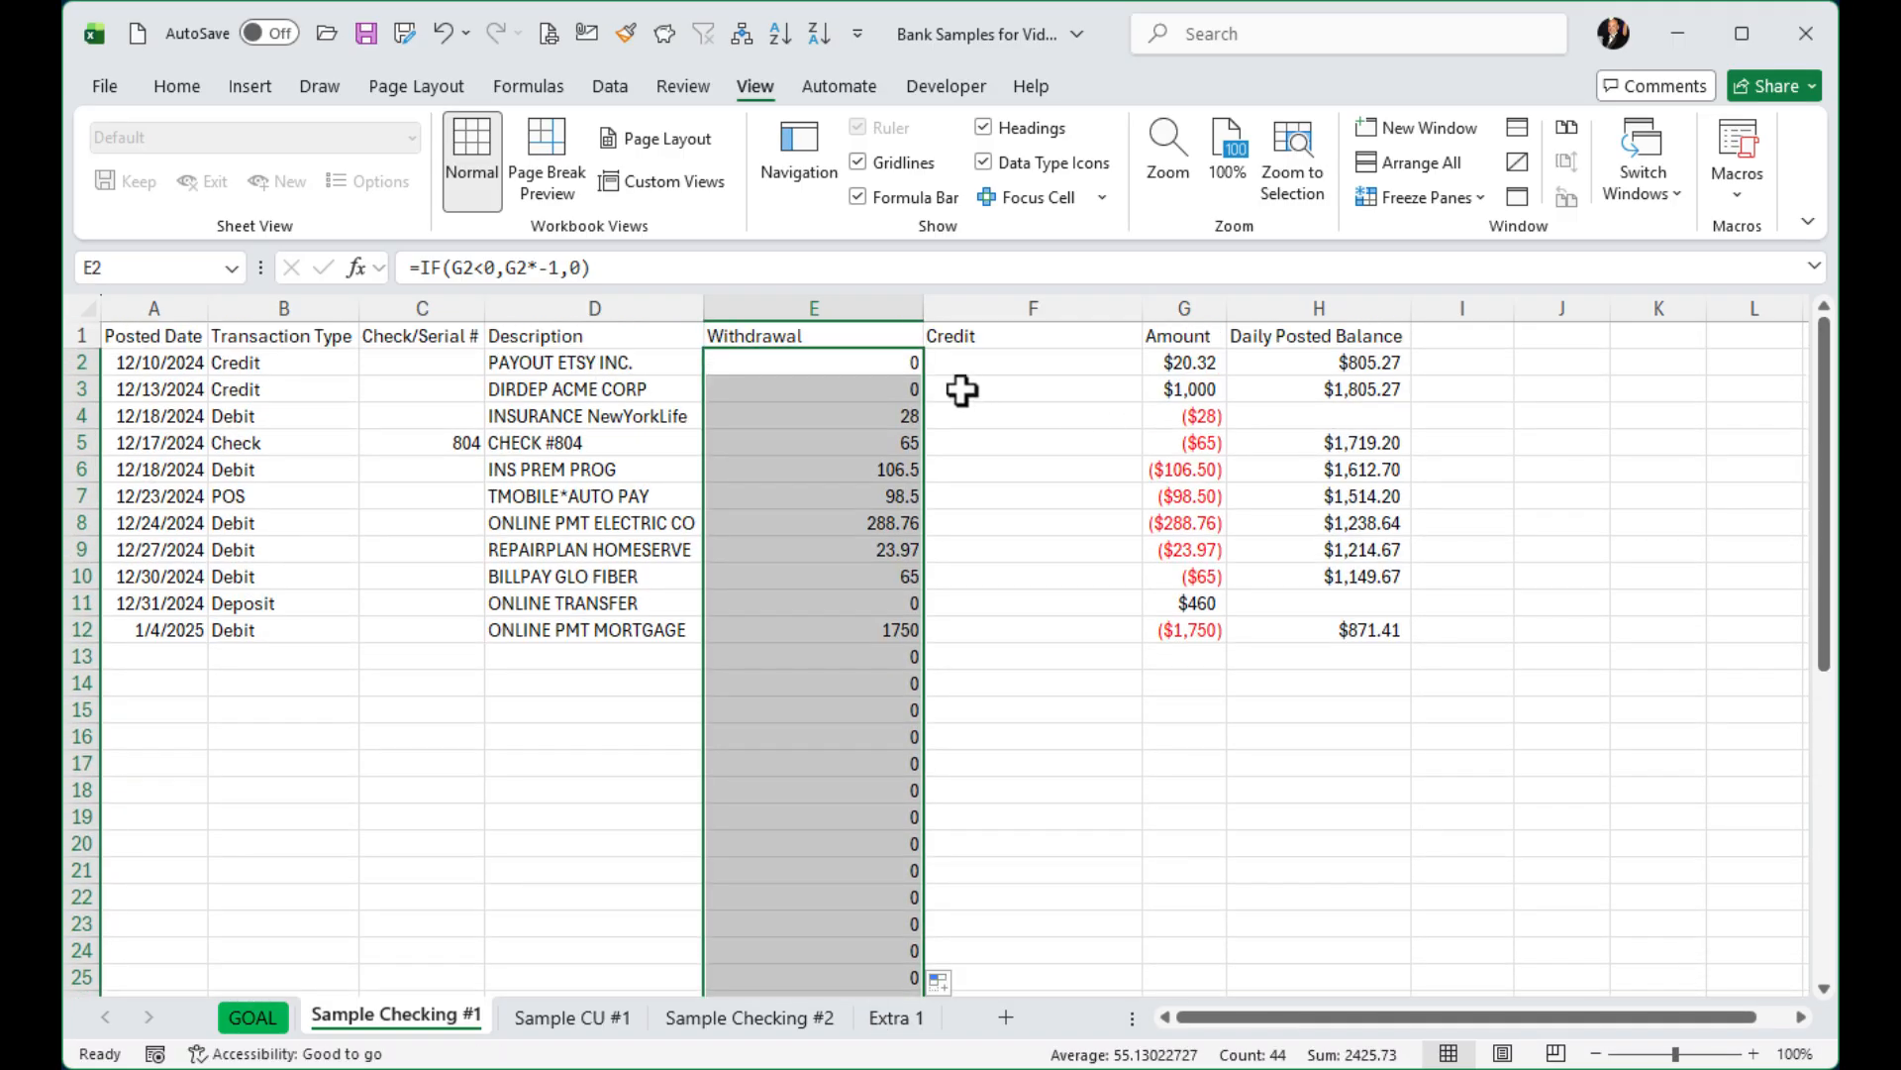
left_click(822, 362)
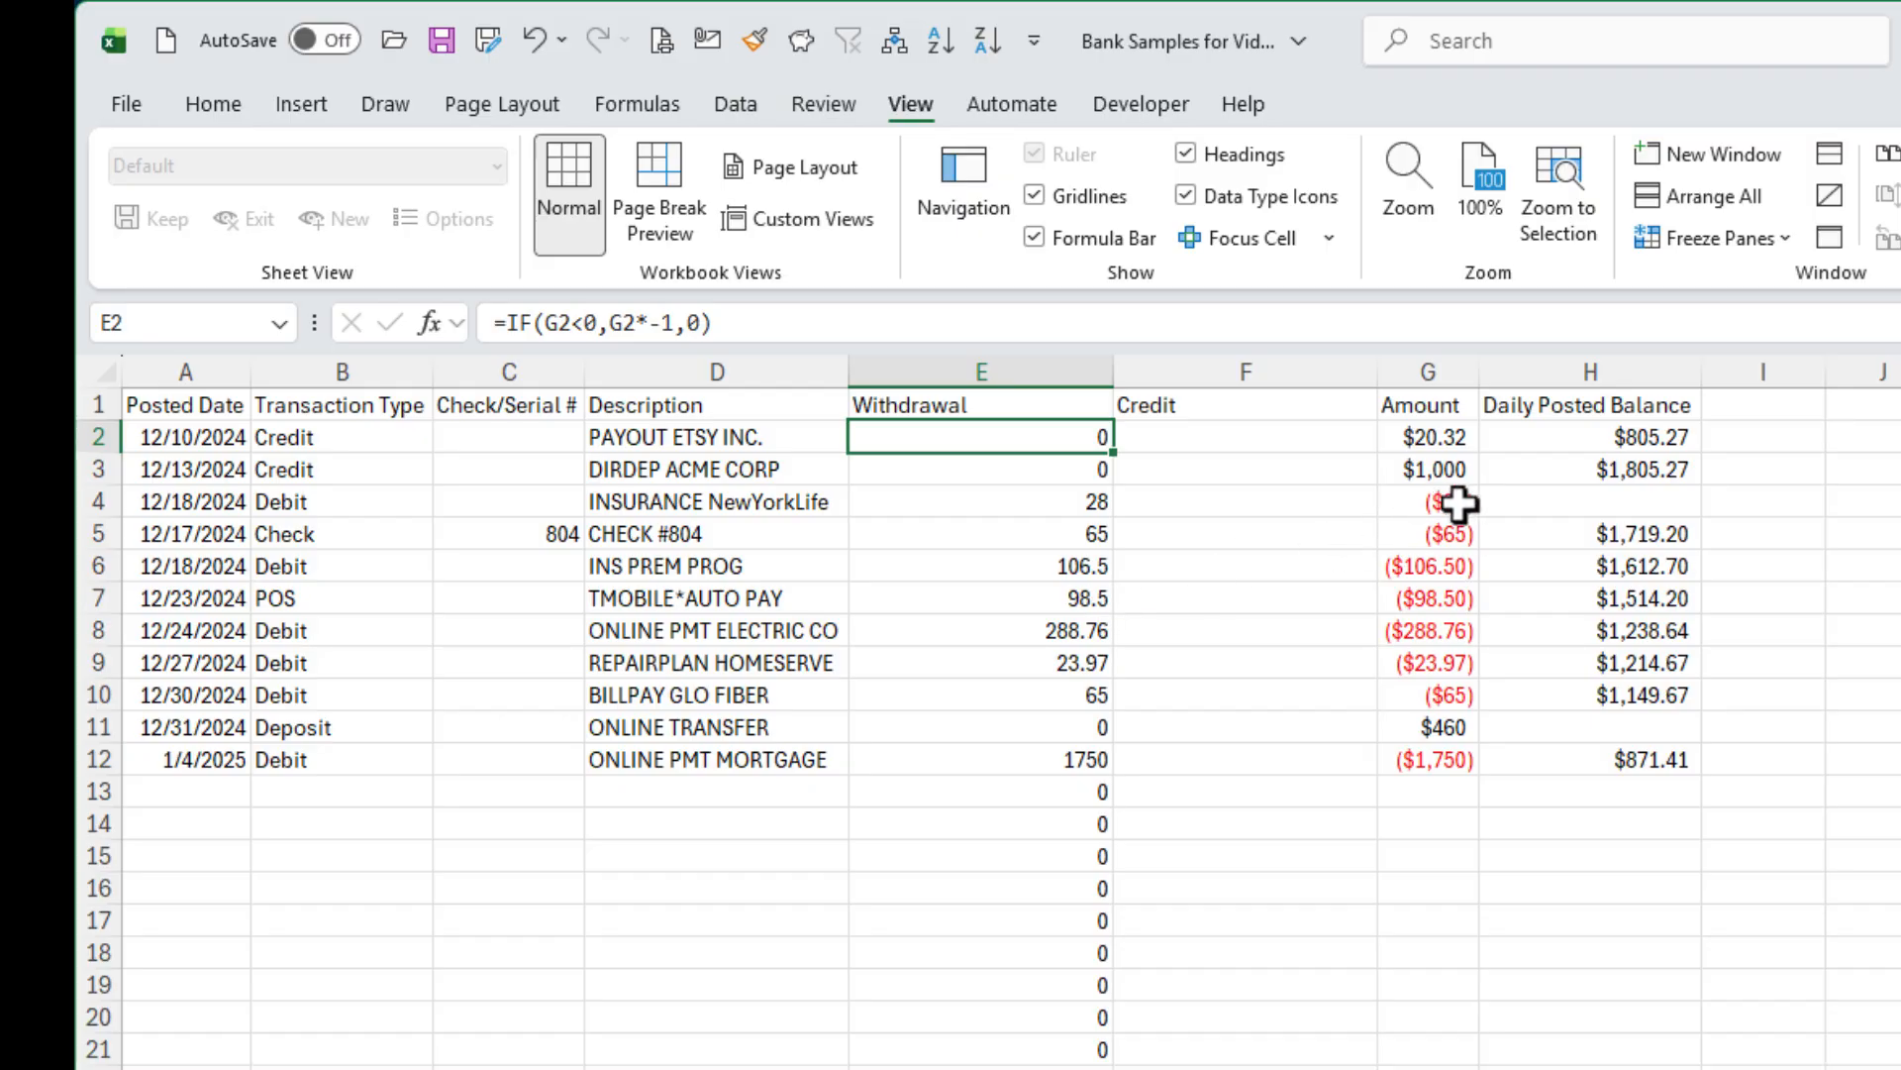
left_click(1049, 505)
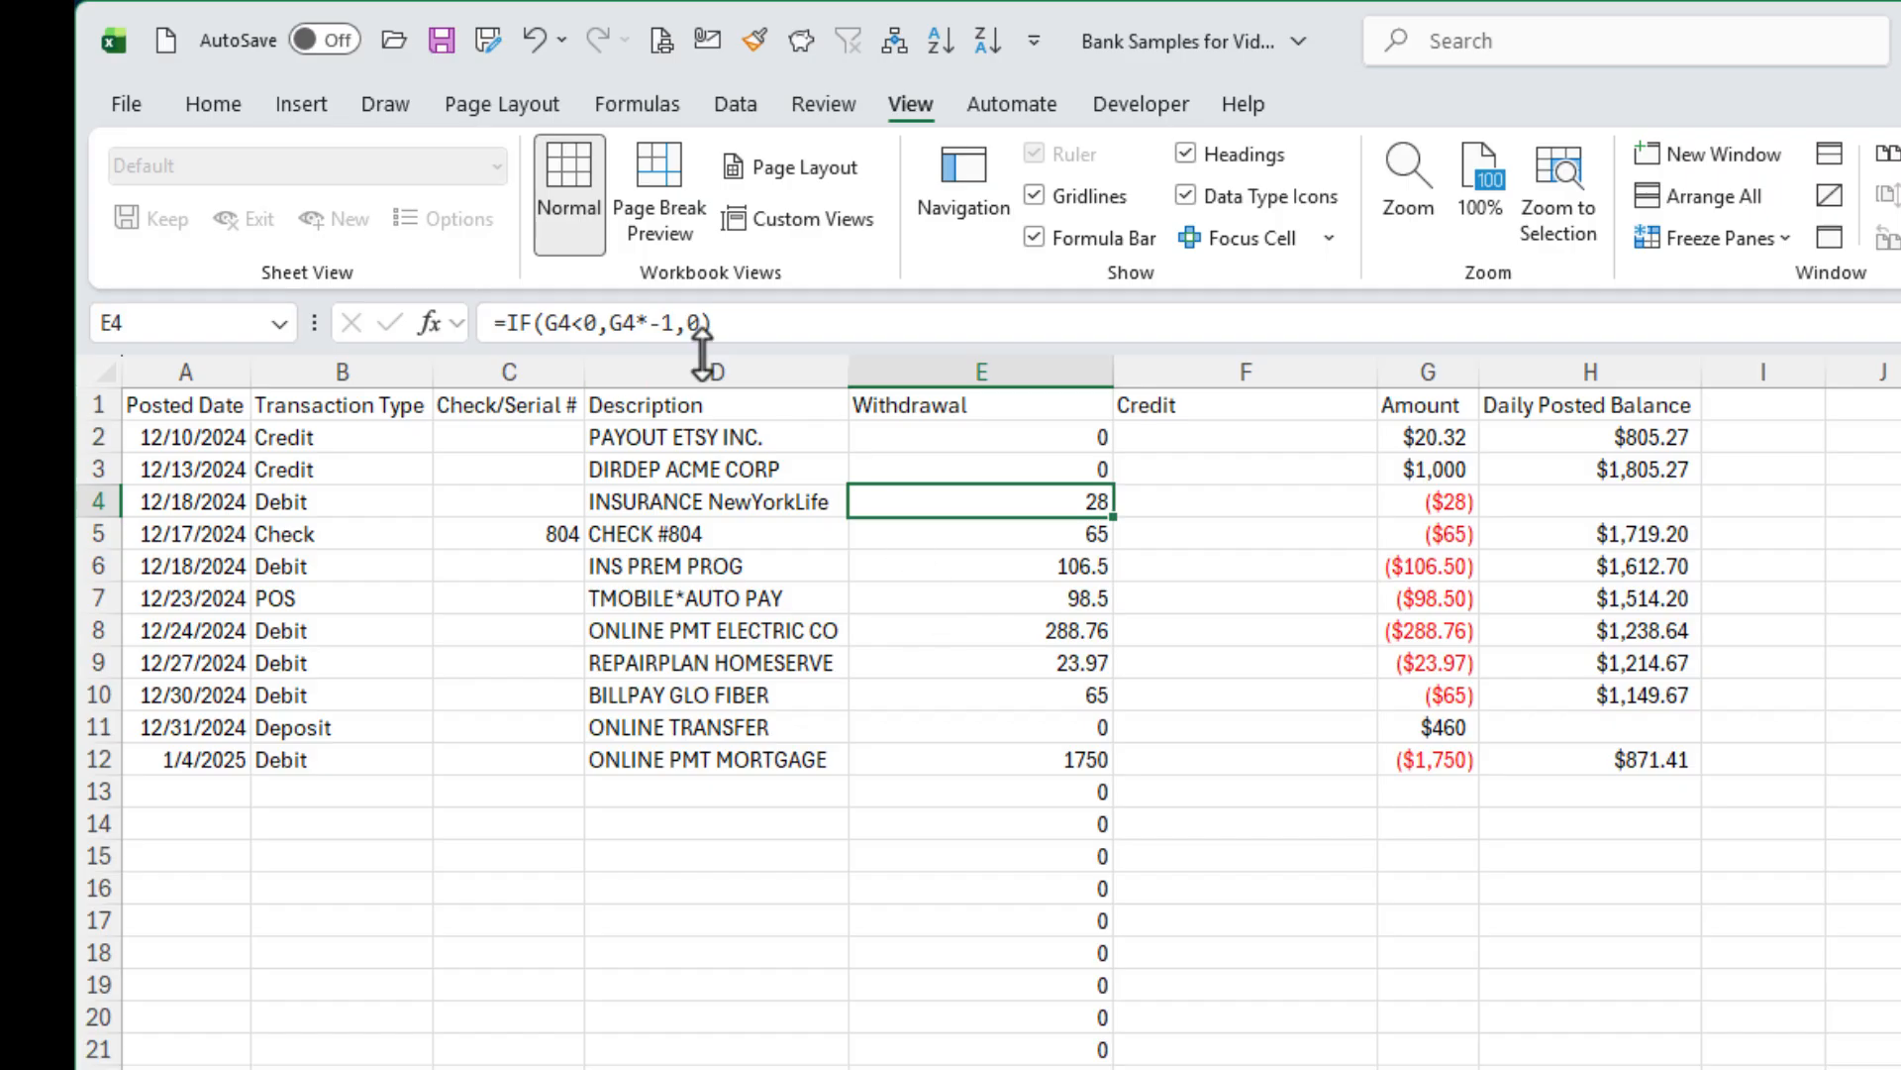
Enter =IF(G2>0,G2,0) in the first Credit cell, F2, to return only positive amounts
left_click(1205, 434)
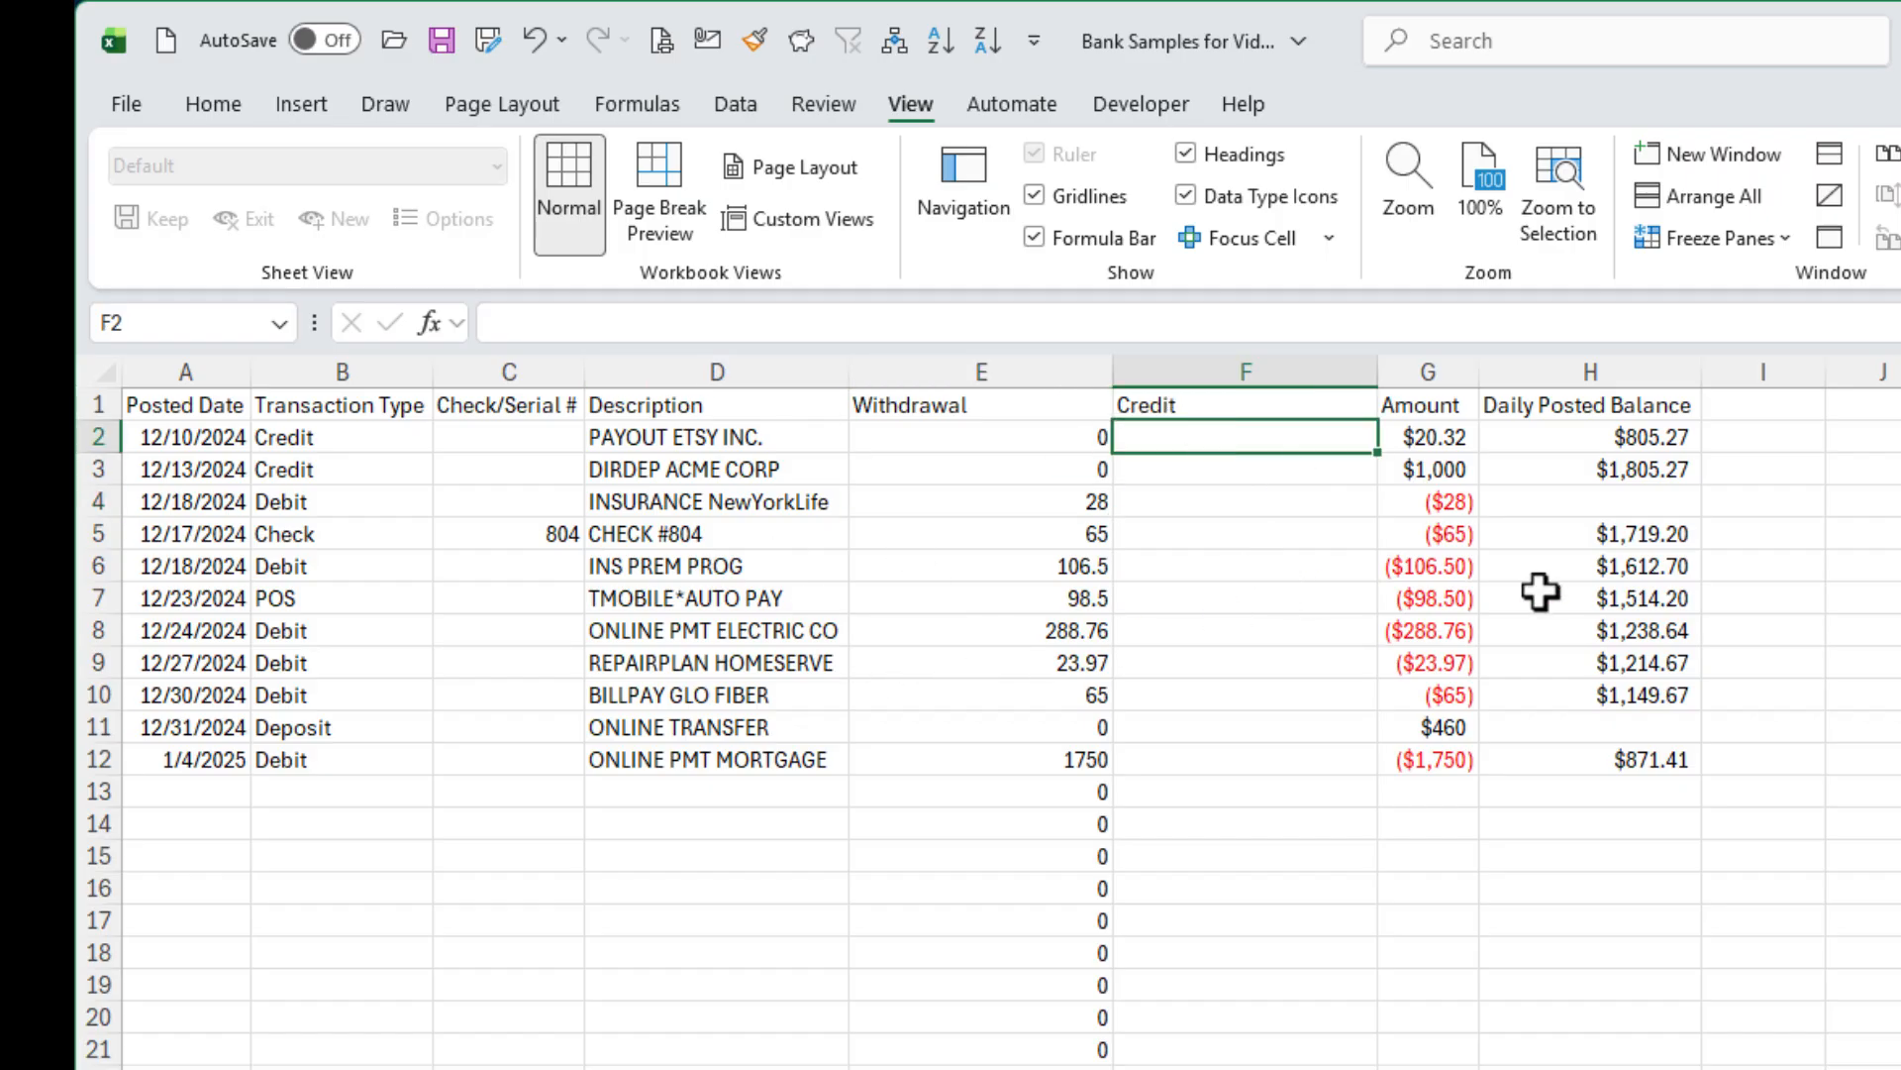
type("=if")
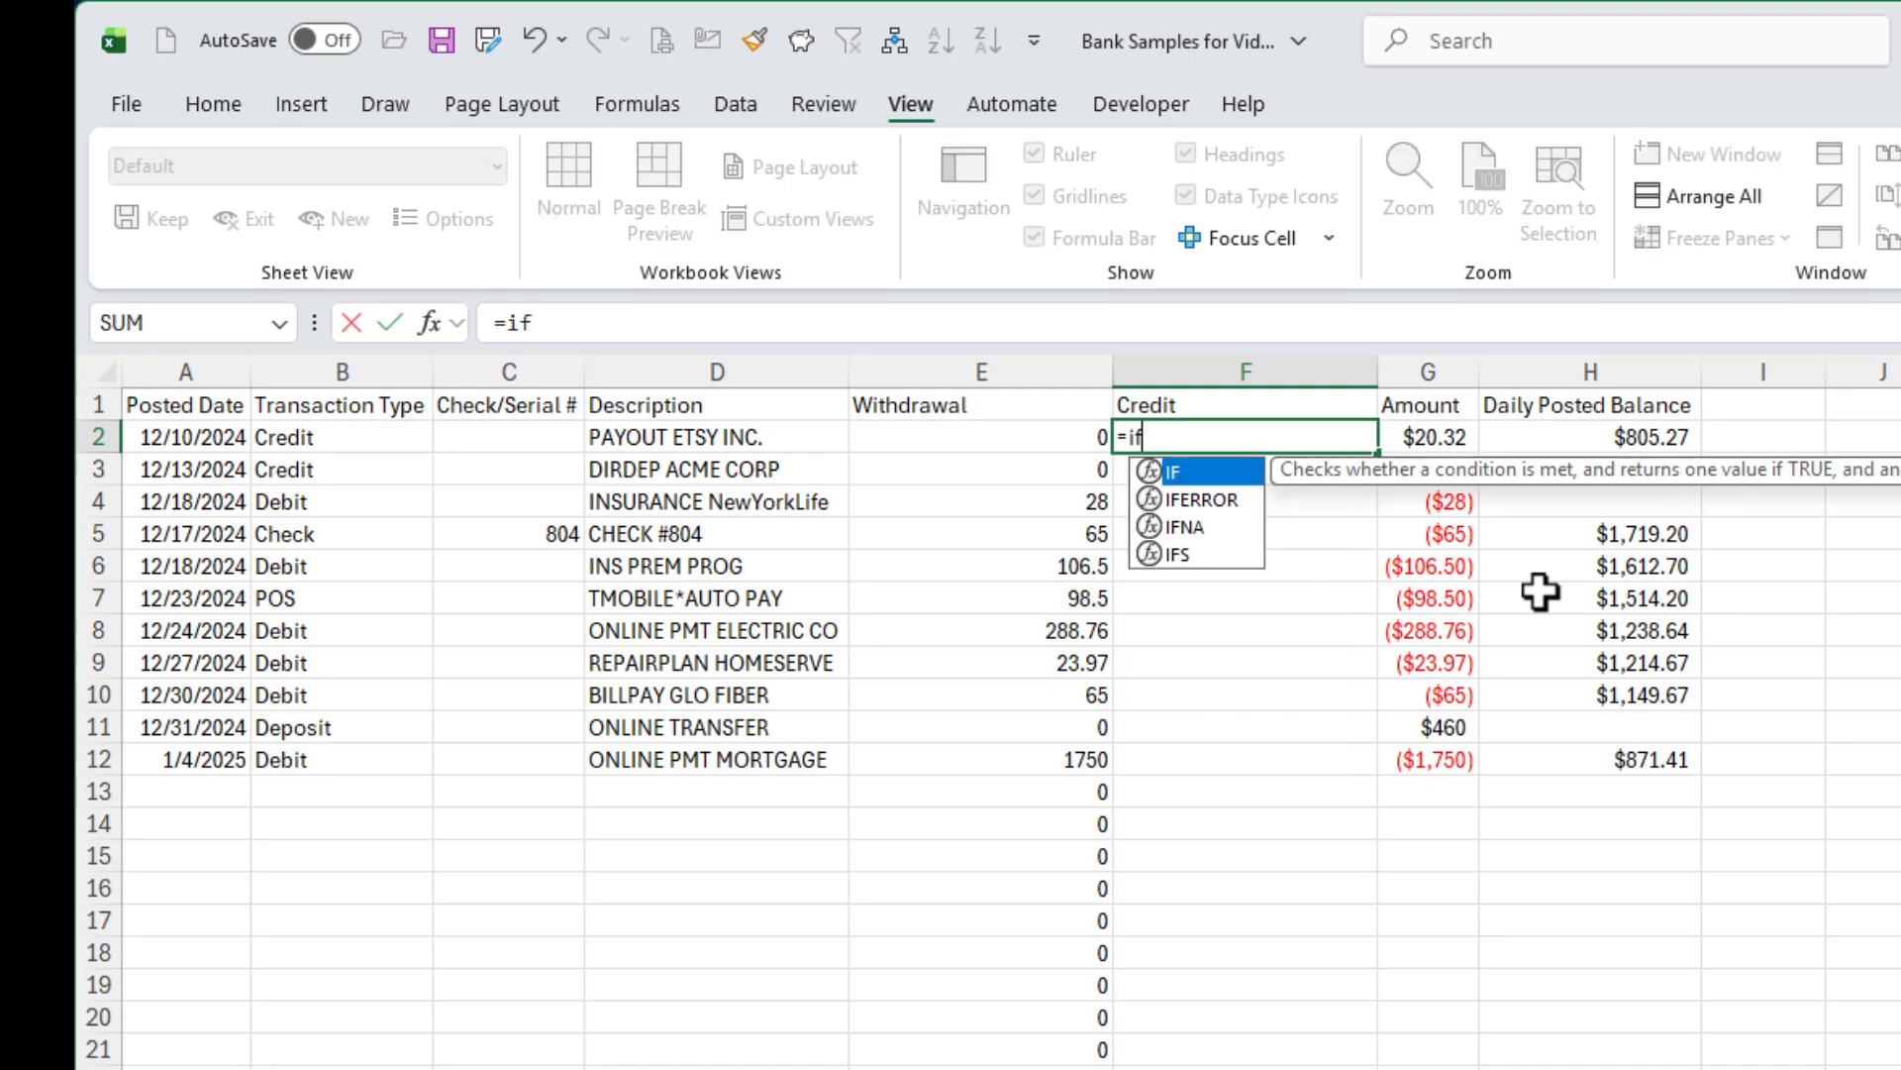
key("Tab")
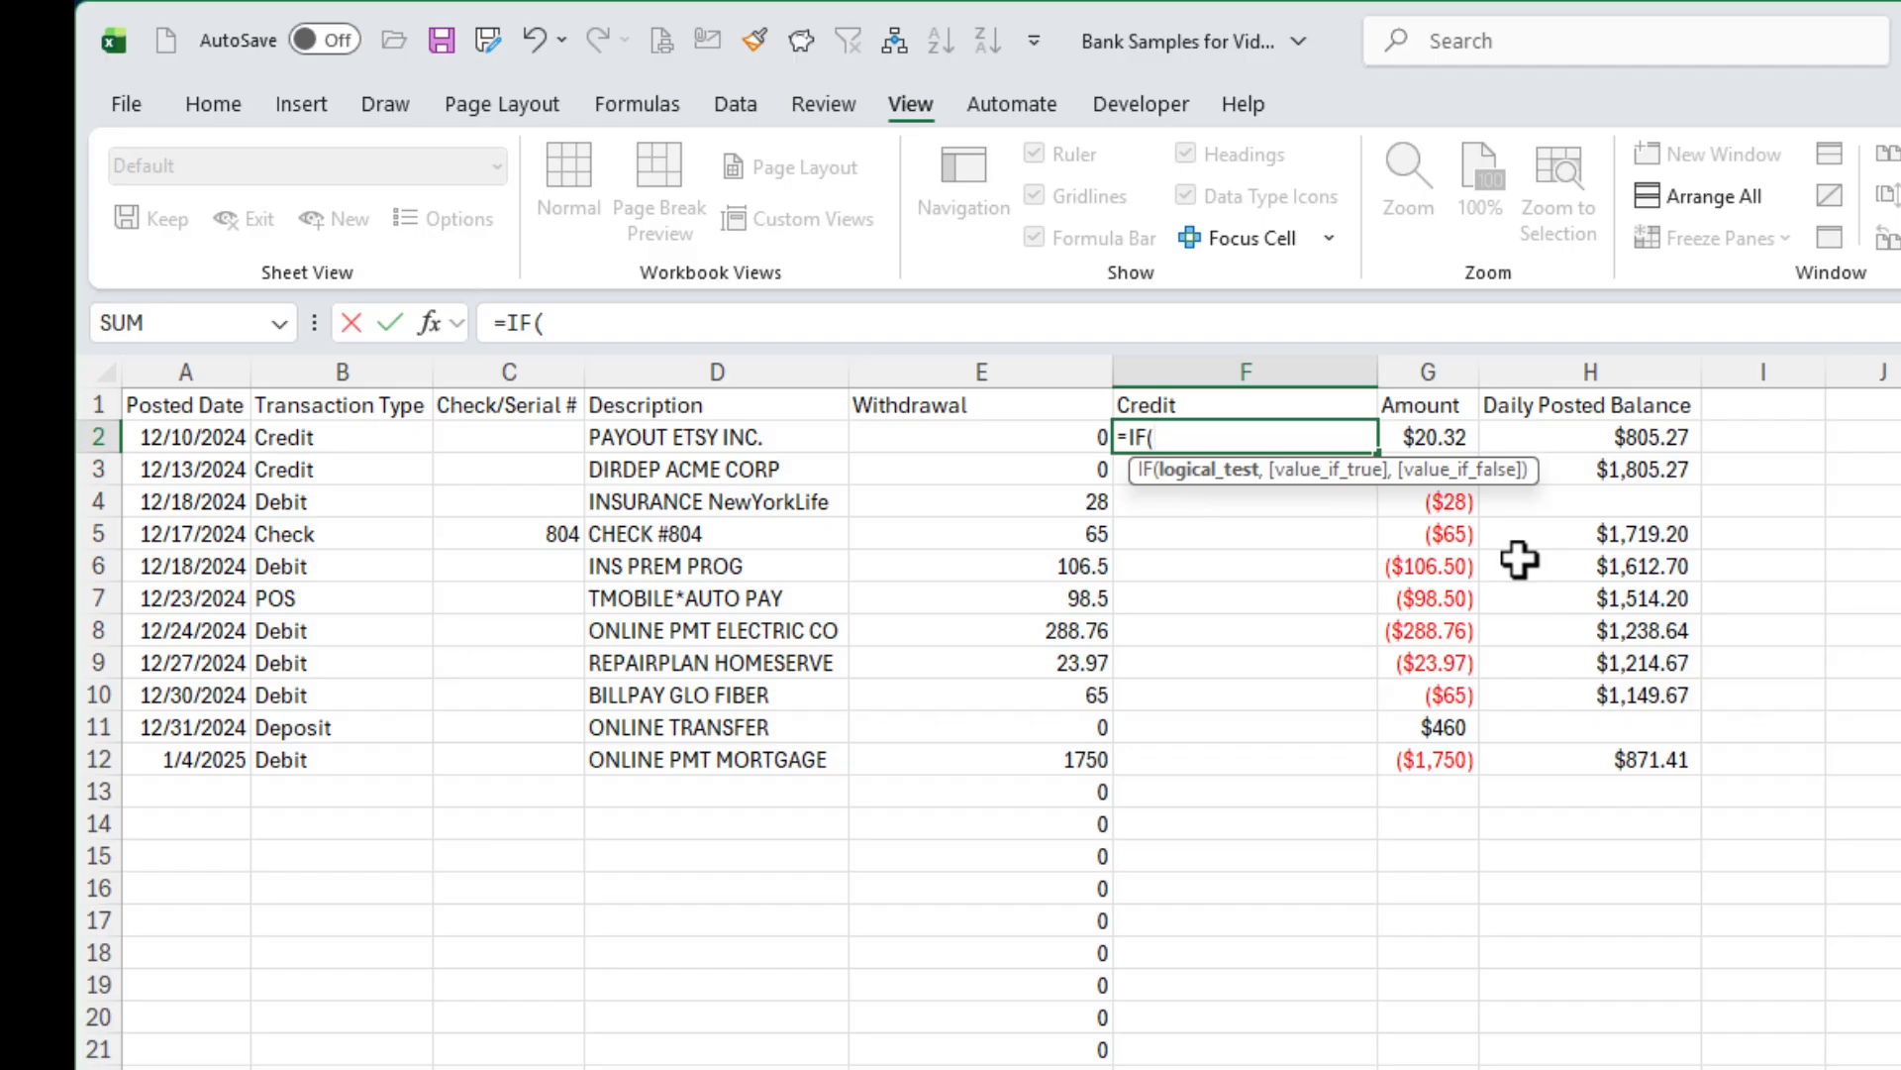
left_click(1454, 441)
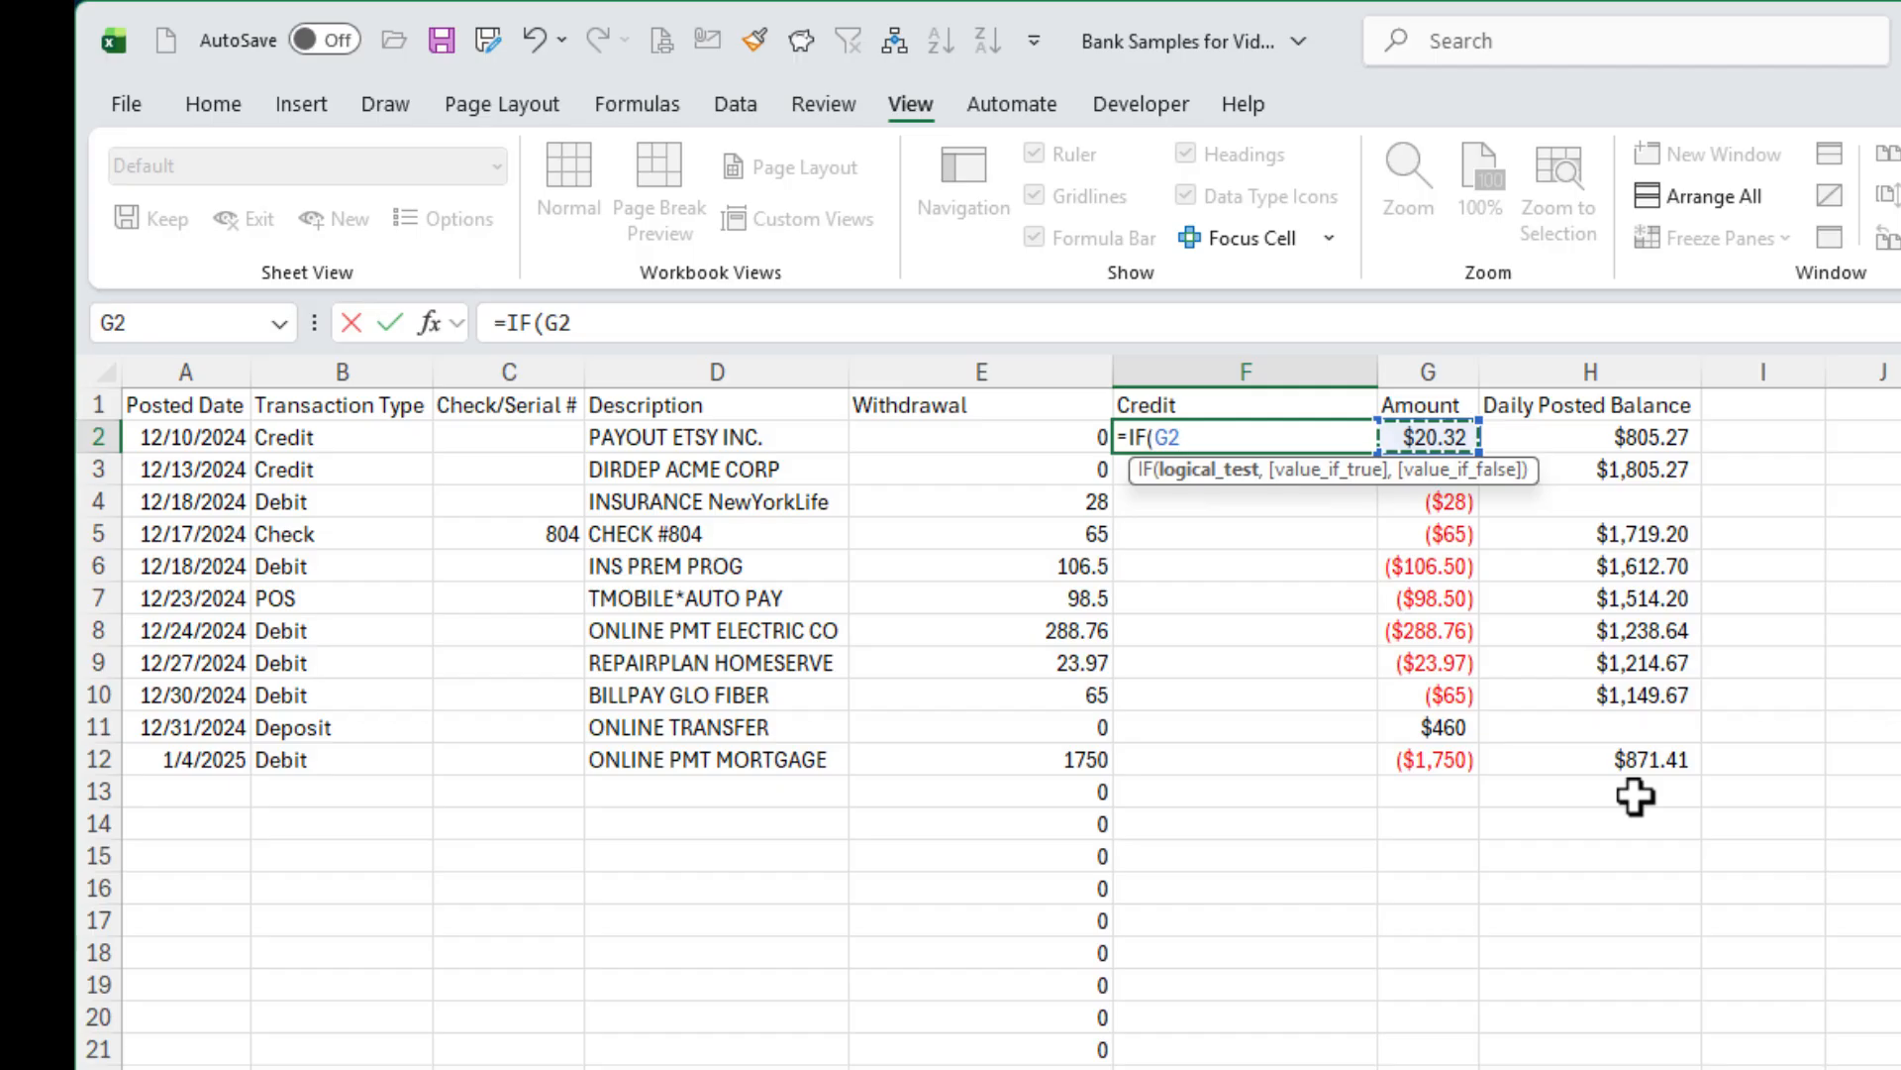
type(">0,G2")
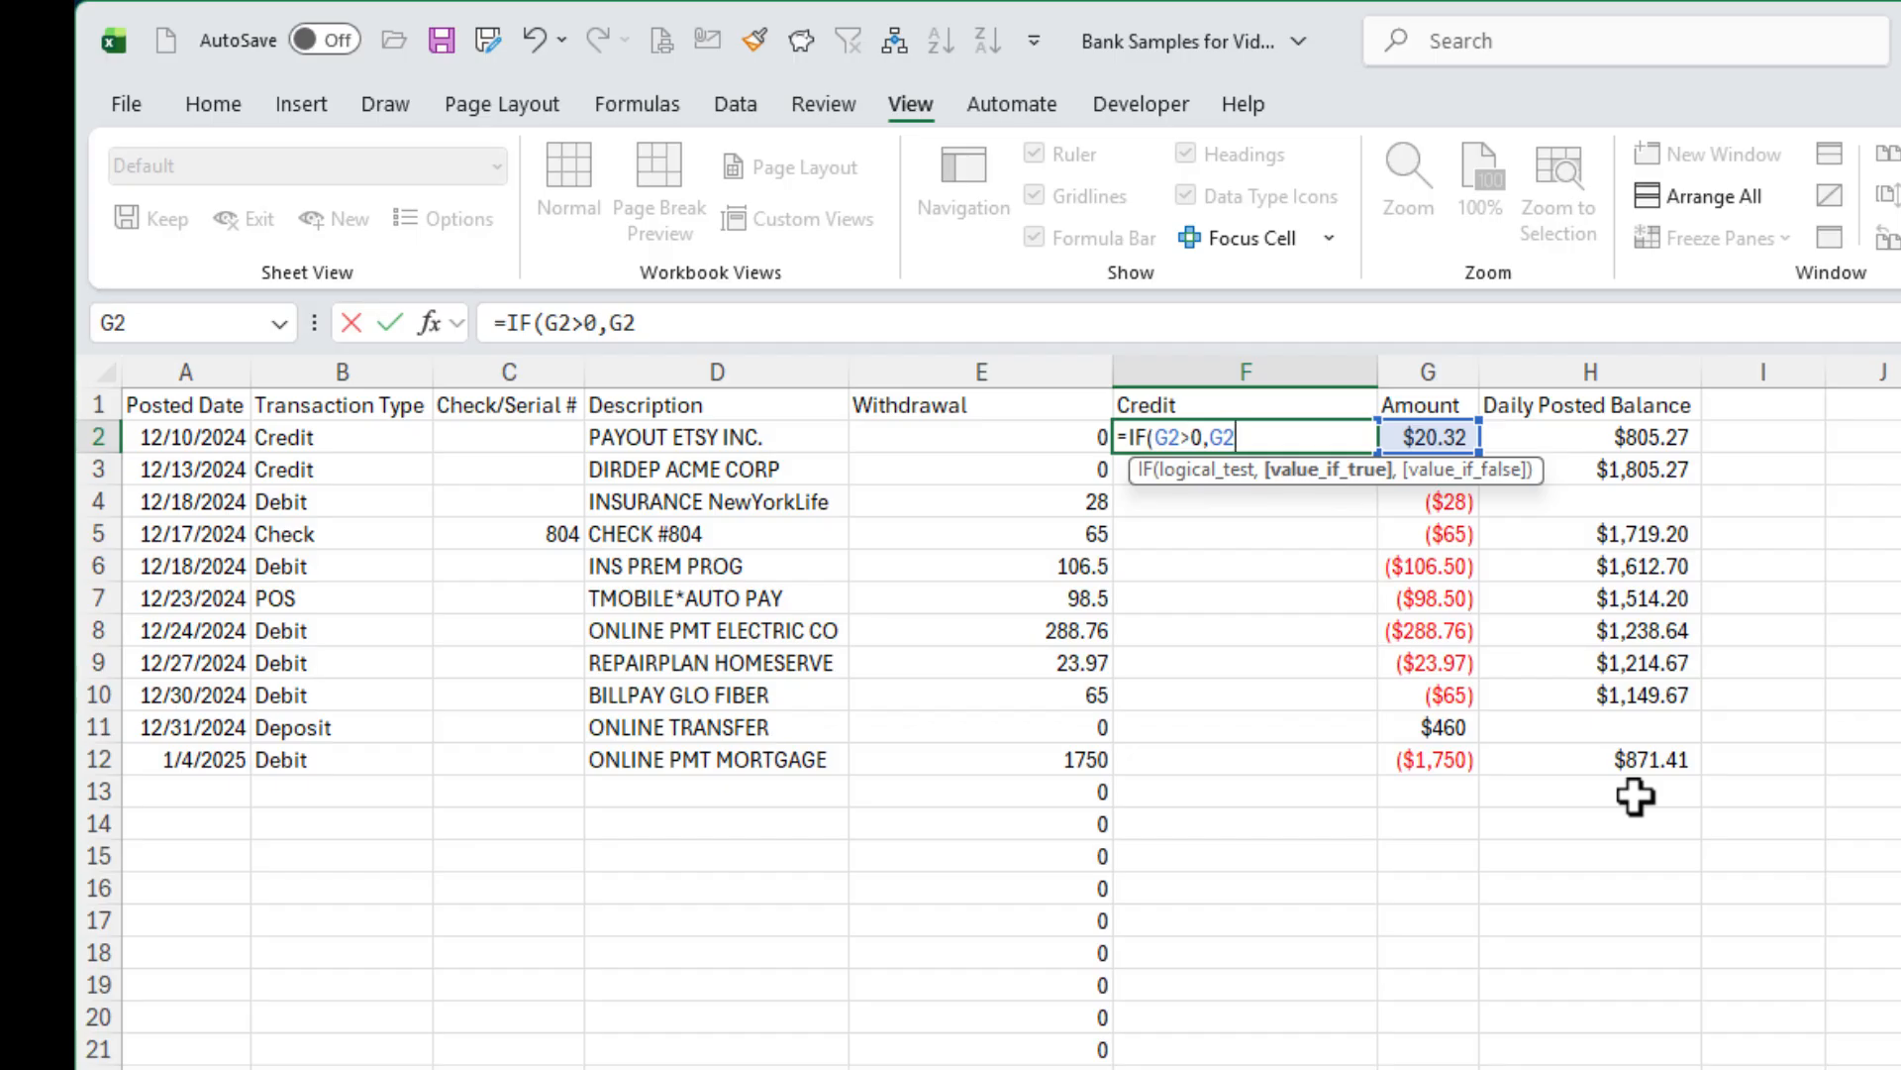
type(",")
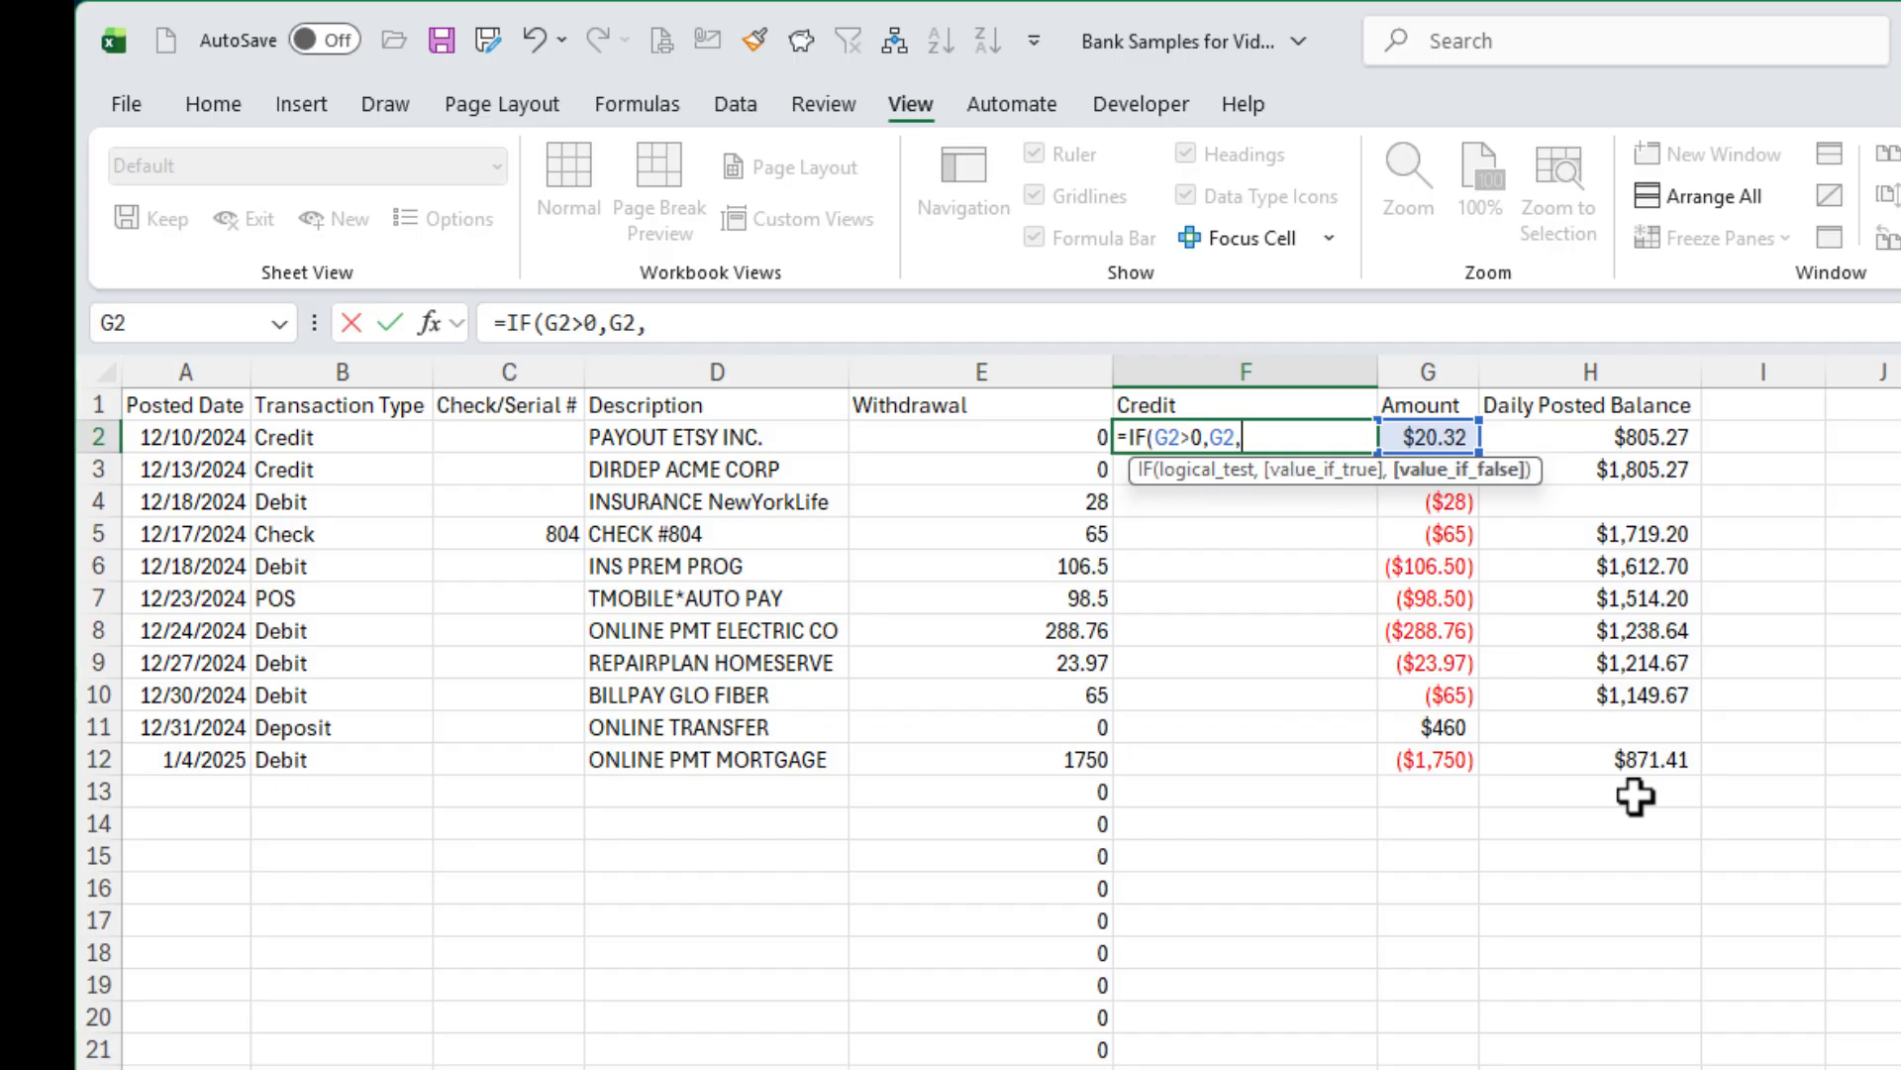
type("0)")
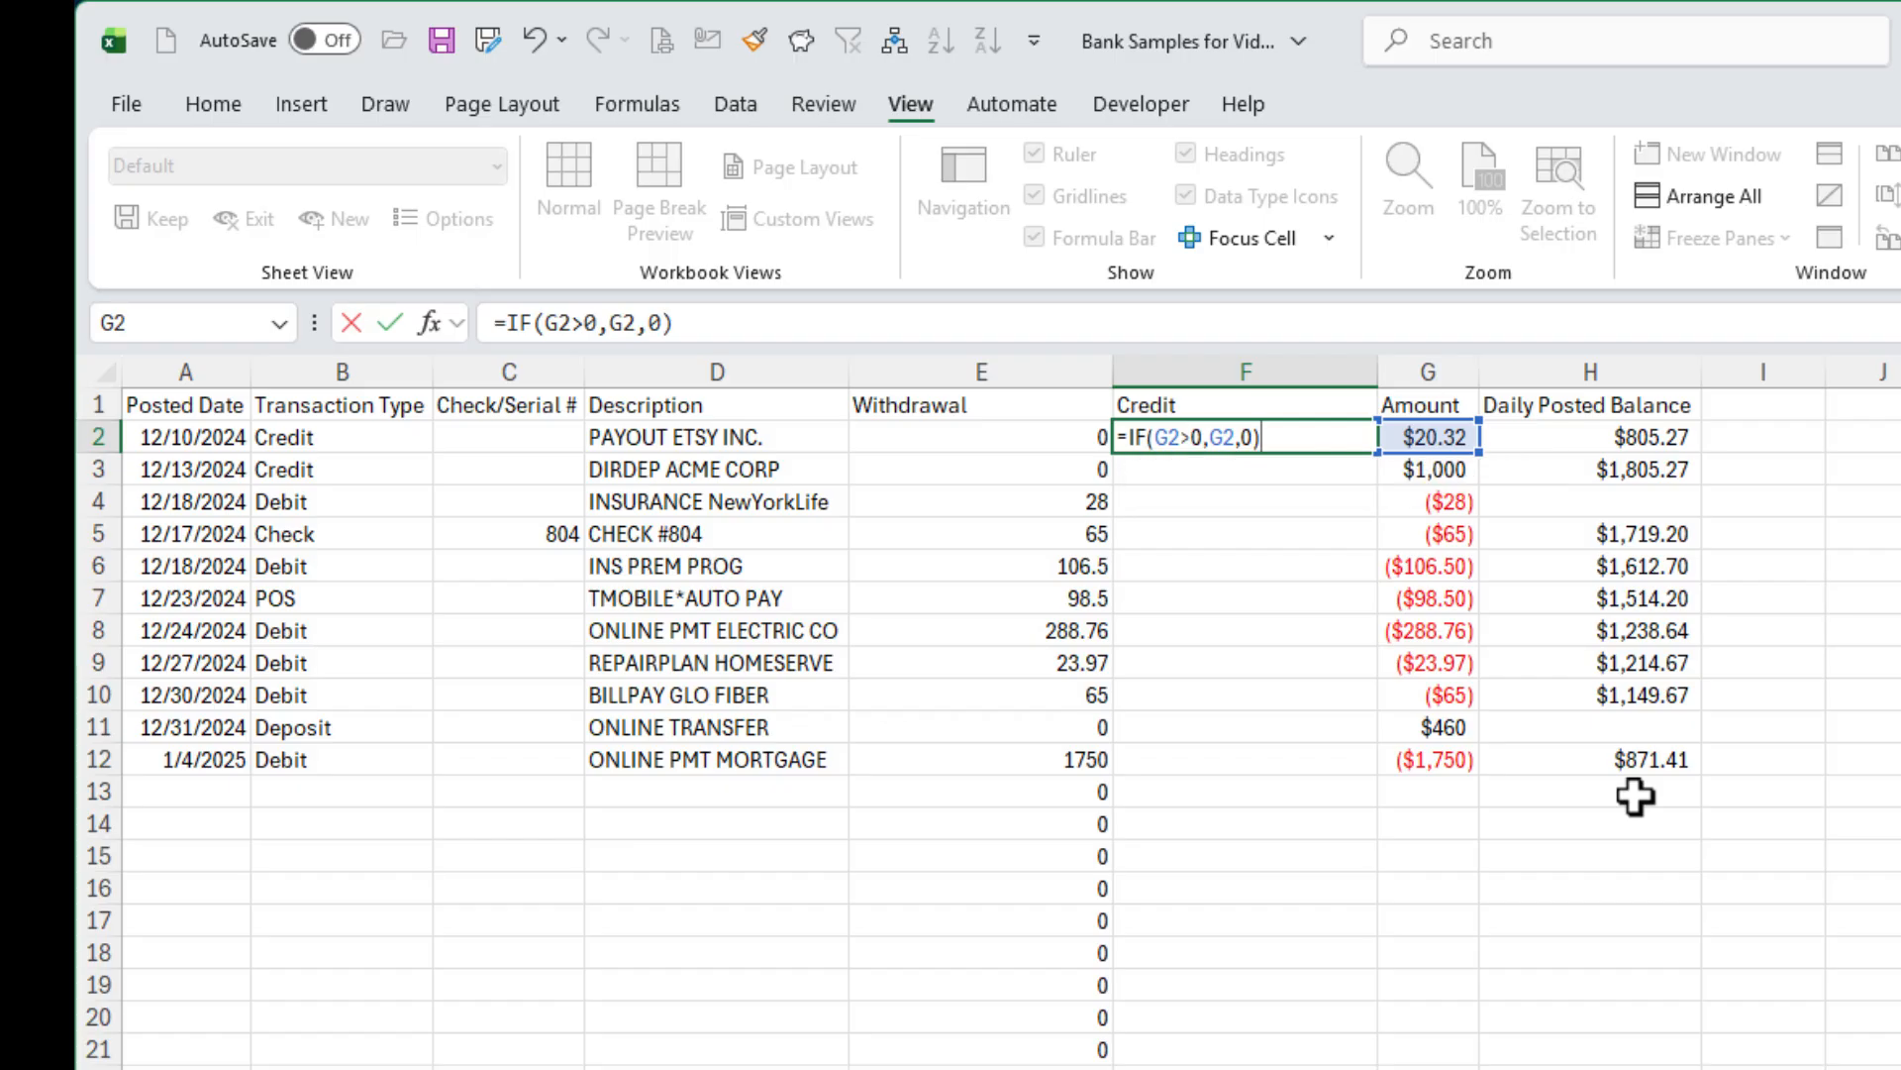
key("Return")
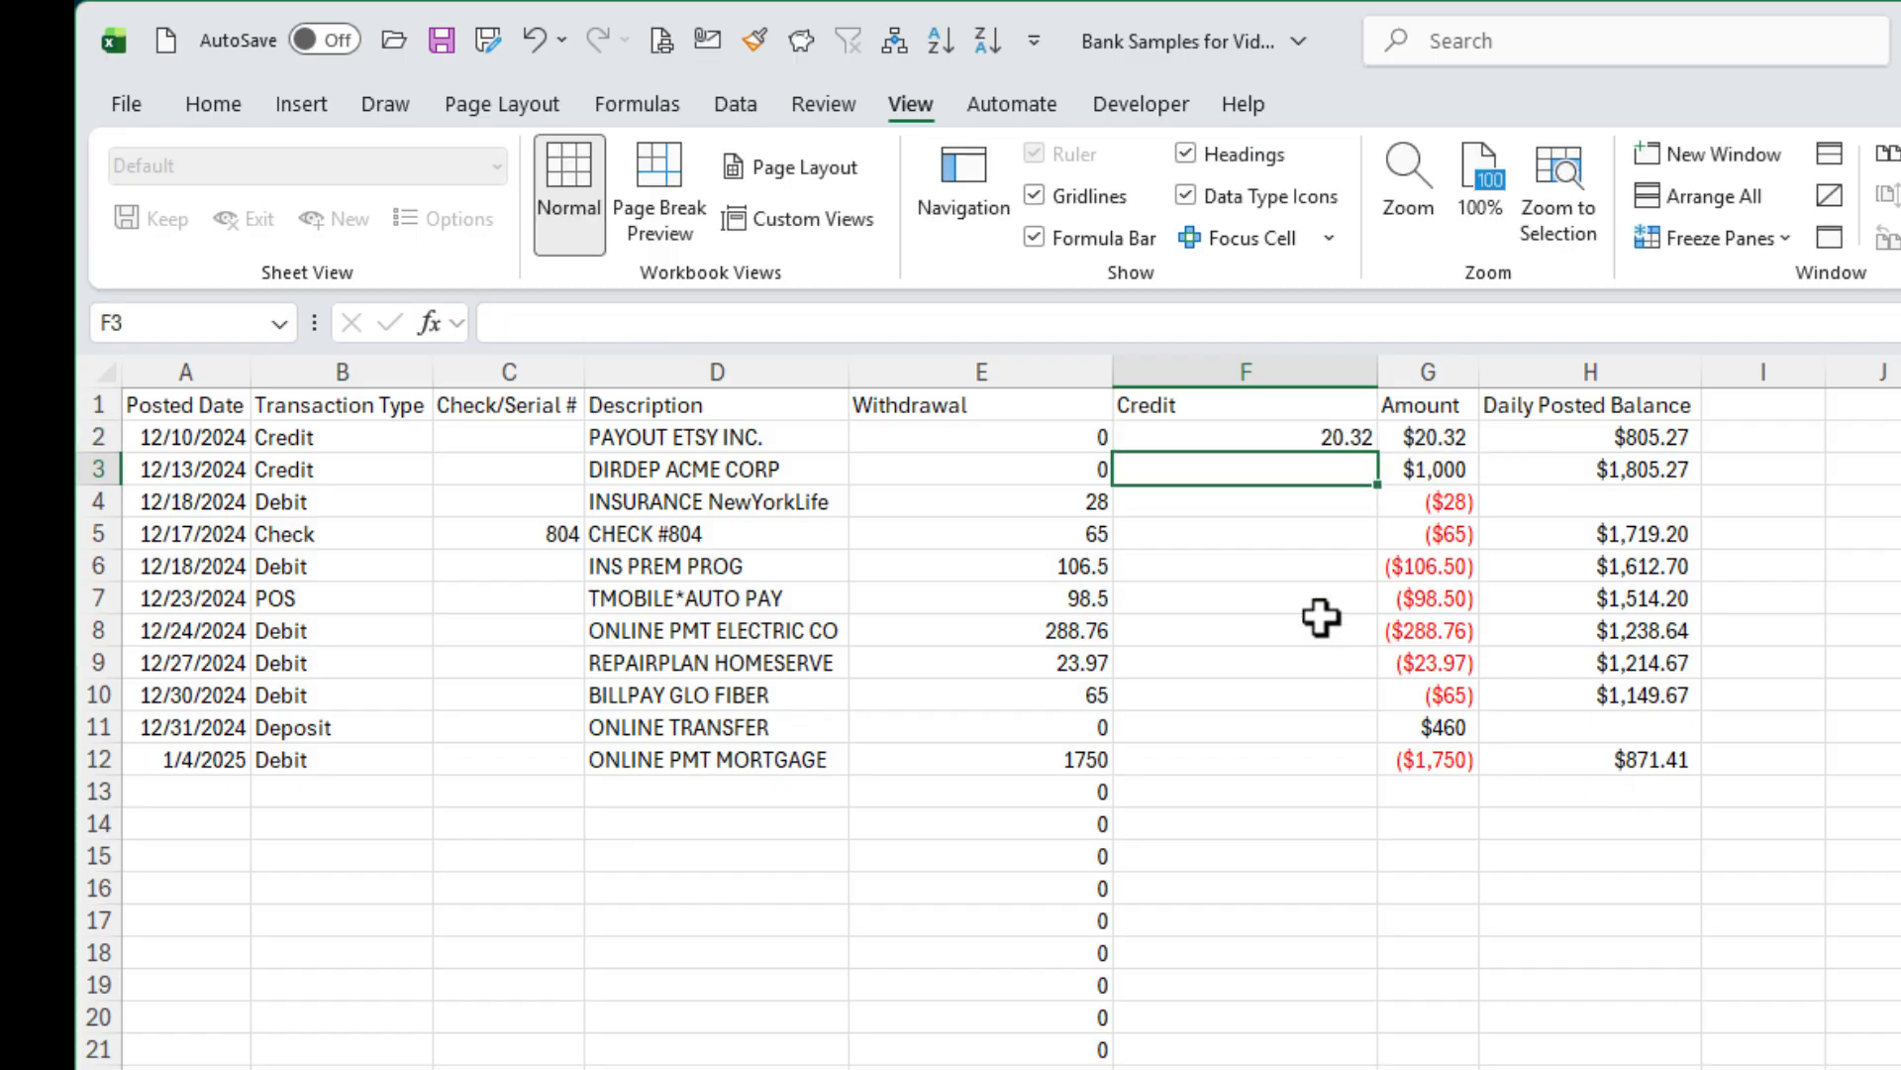
Fill the Credit formula from F2 down the column alongside the filled Withdrawal formulas
left_click(1297, 436)
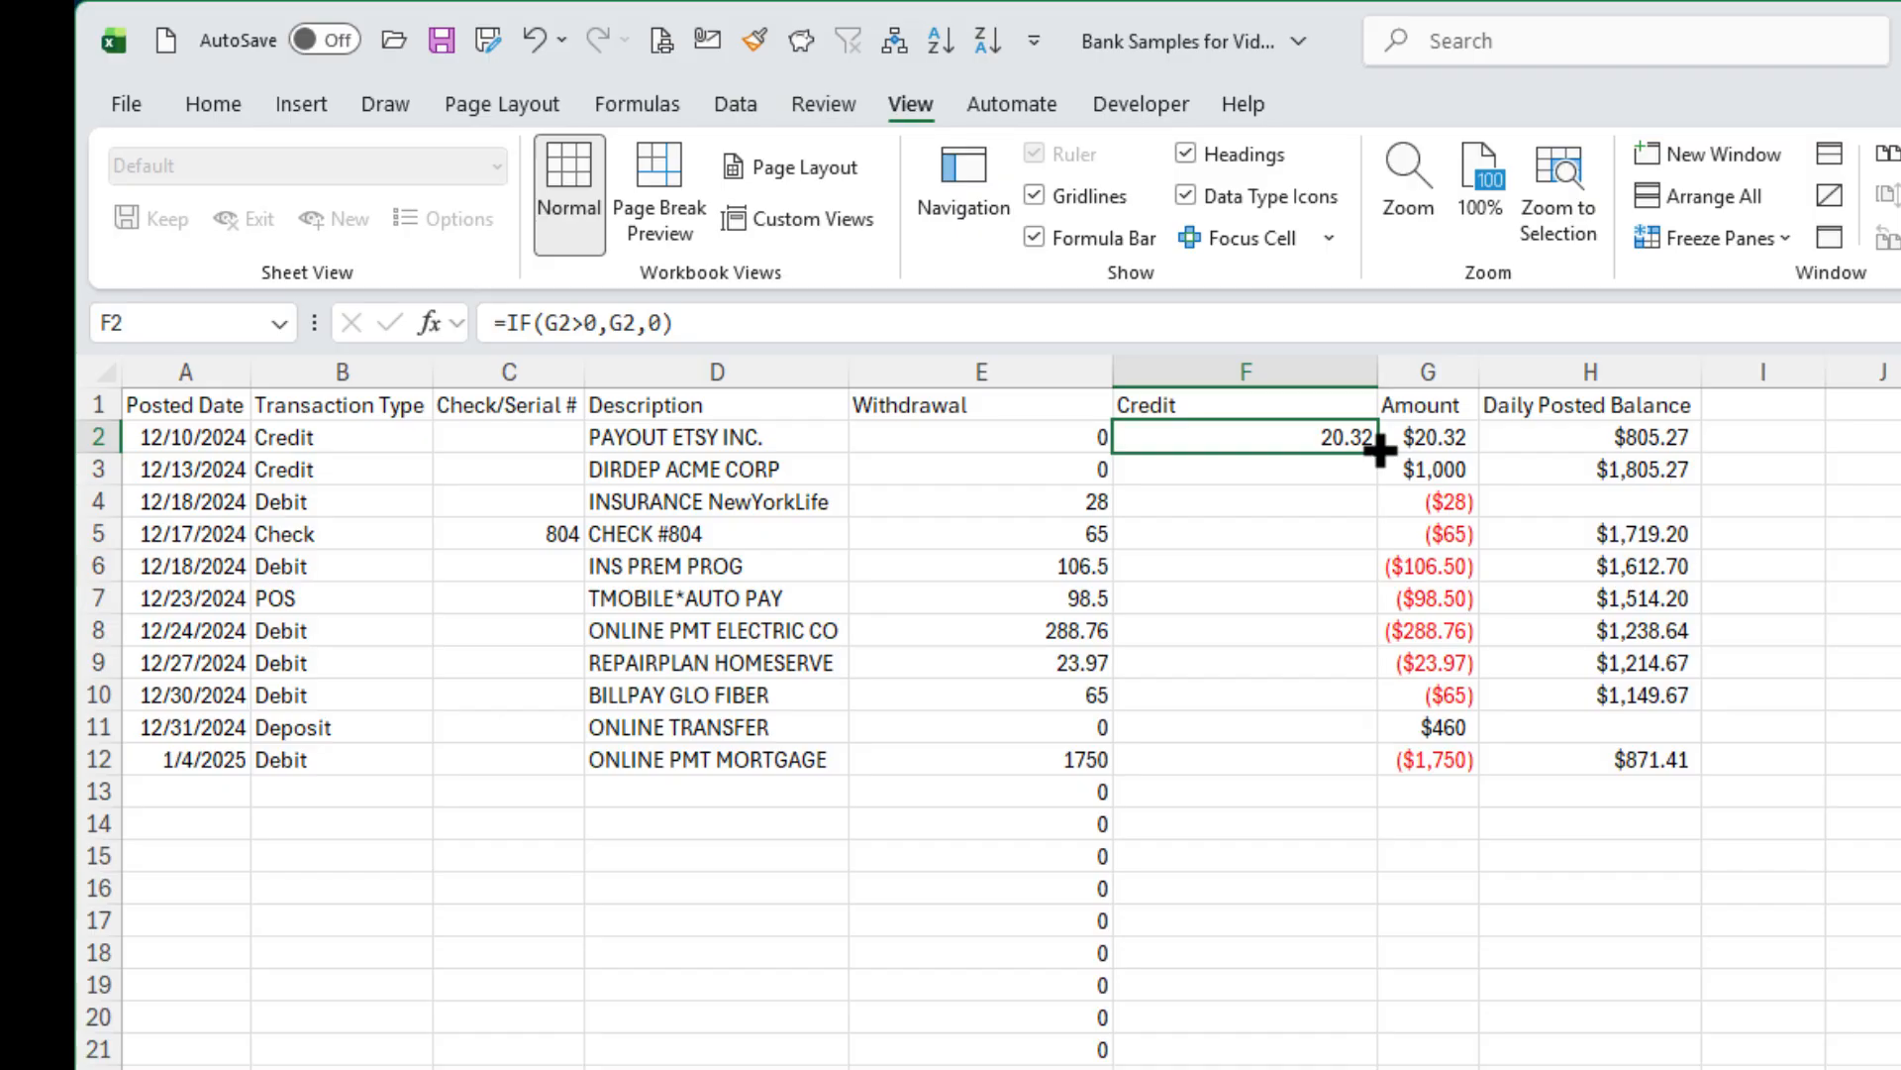
double_click(1379, 450)
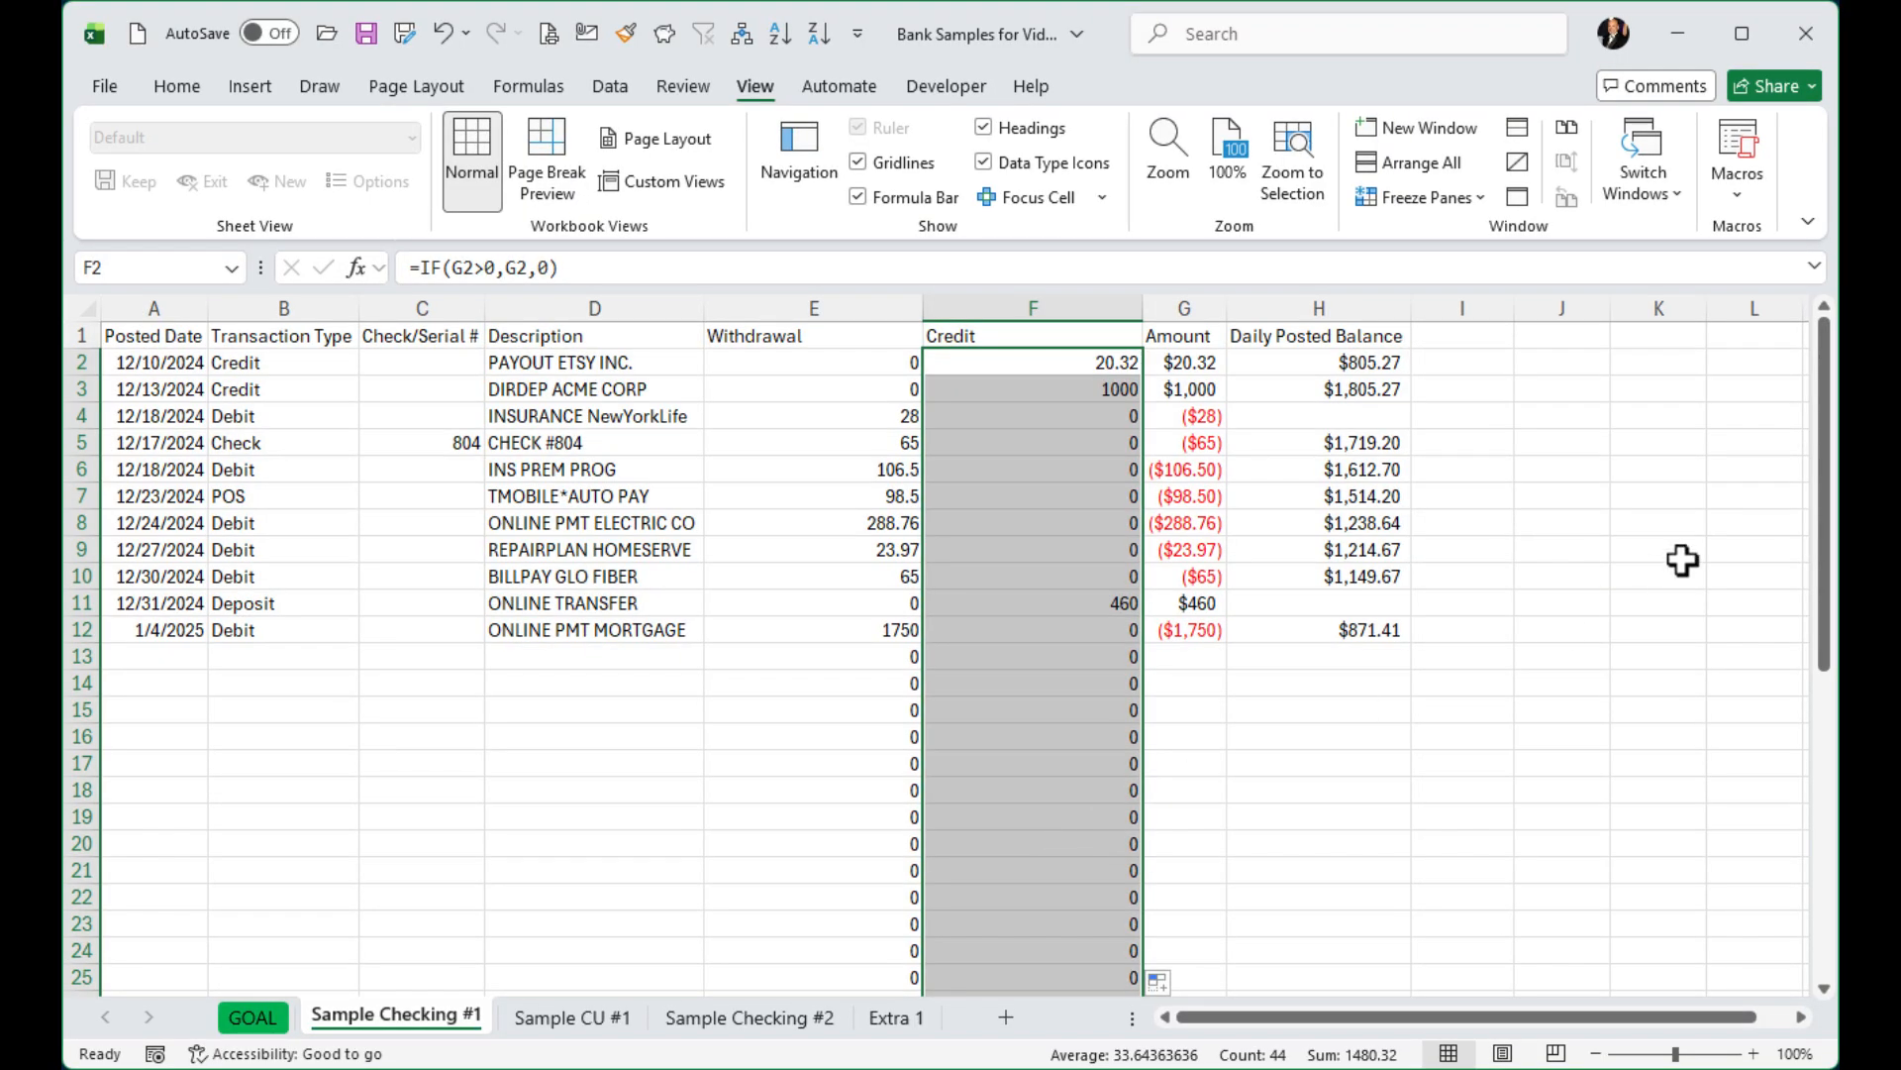
mouse_move(1819, 563)
left_mouse_down()
mouse_move(1822, 881)
mouse_move(1822, 575)
left_mouse_up()
left_click(973, 574)
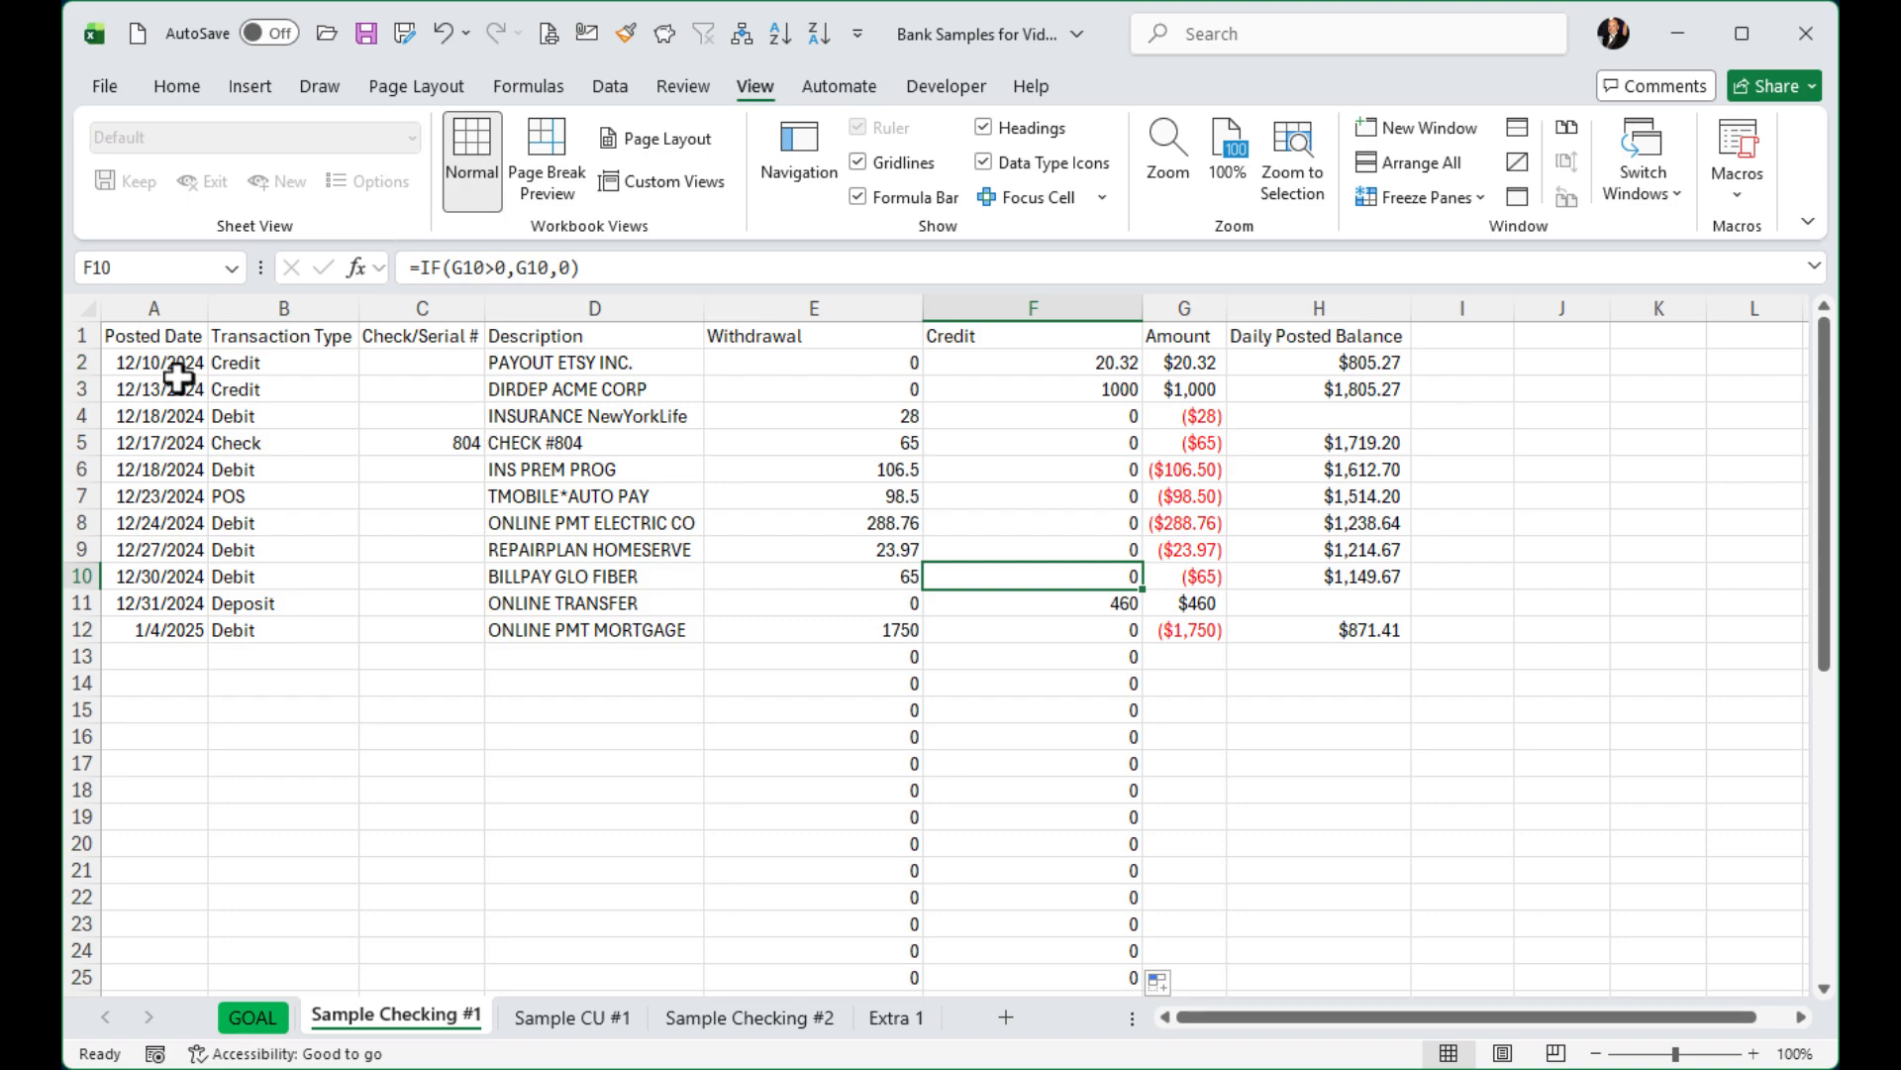
Copy the transaction rows A2:F12 from Sample Checking #1 without the header row
left_click_drag(158, 364, 1055, 631)
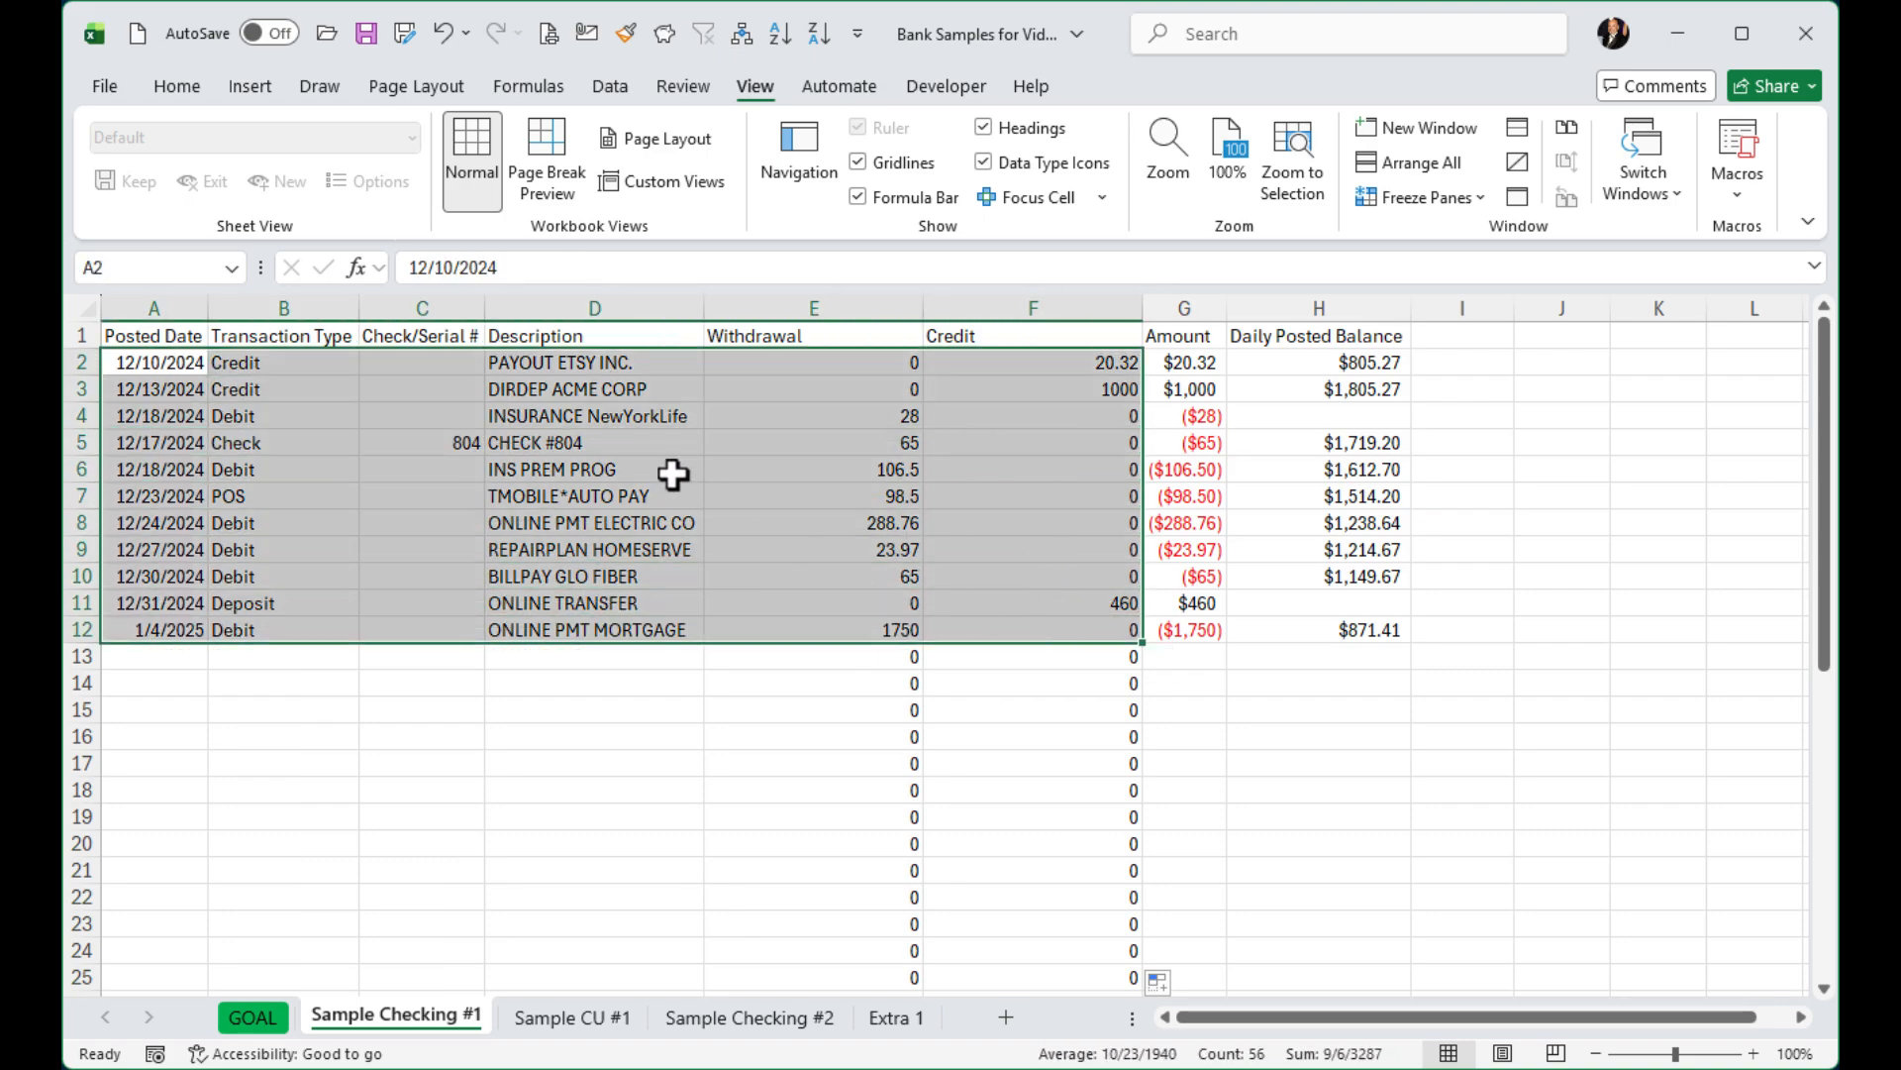
right_click(591, 465)
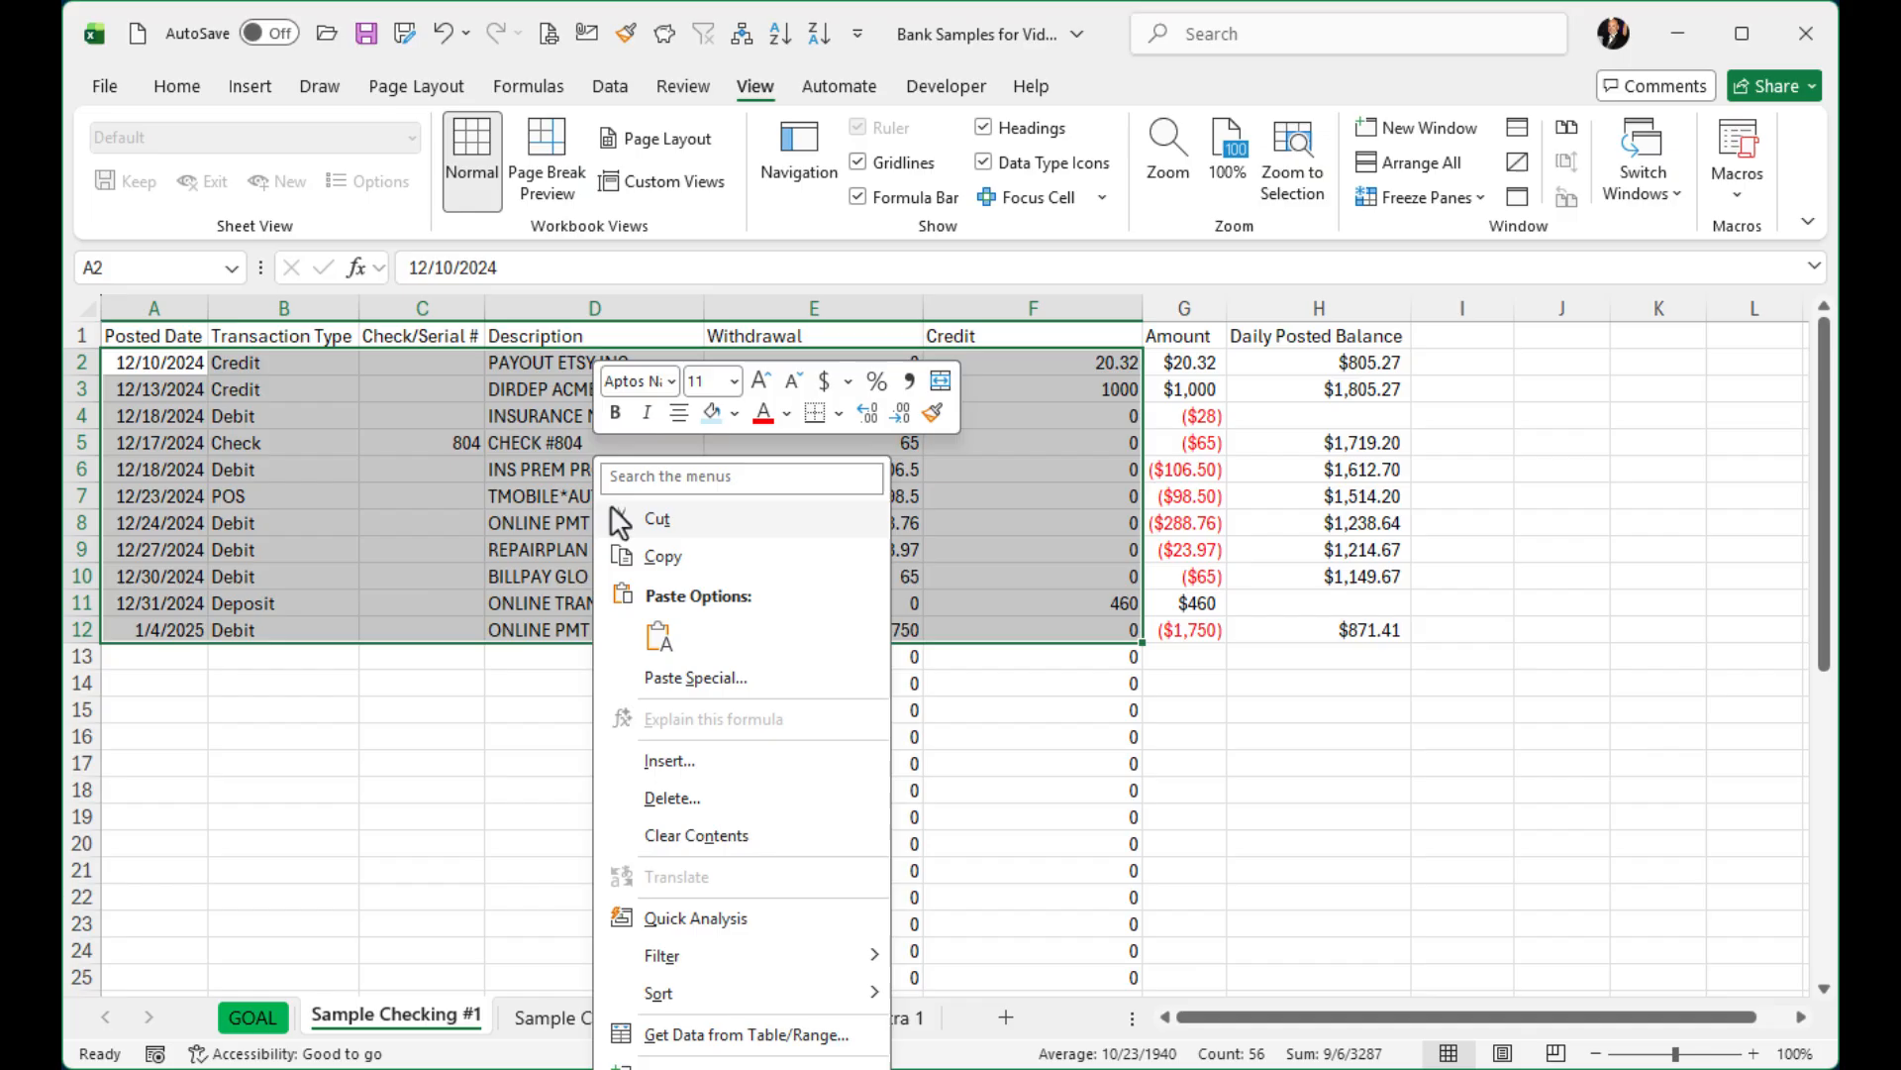
left_click(651, 556)
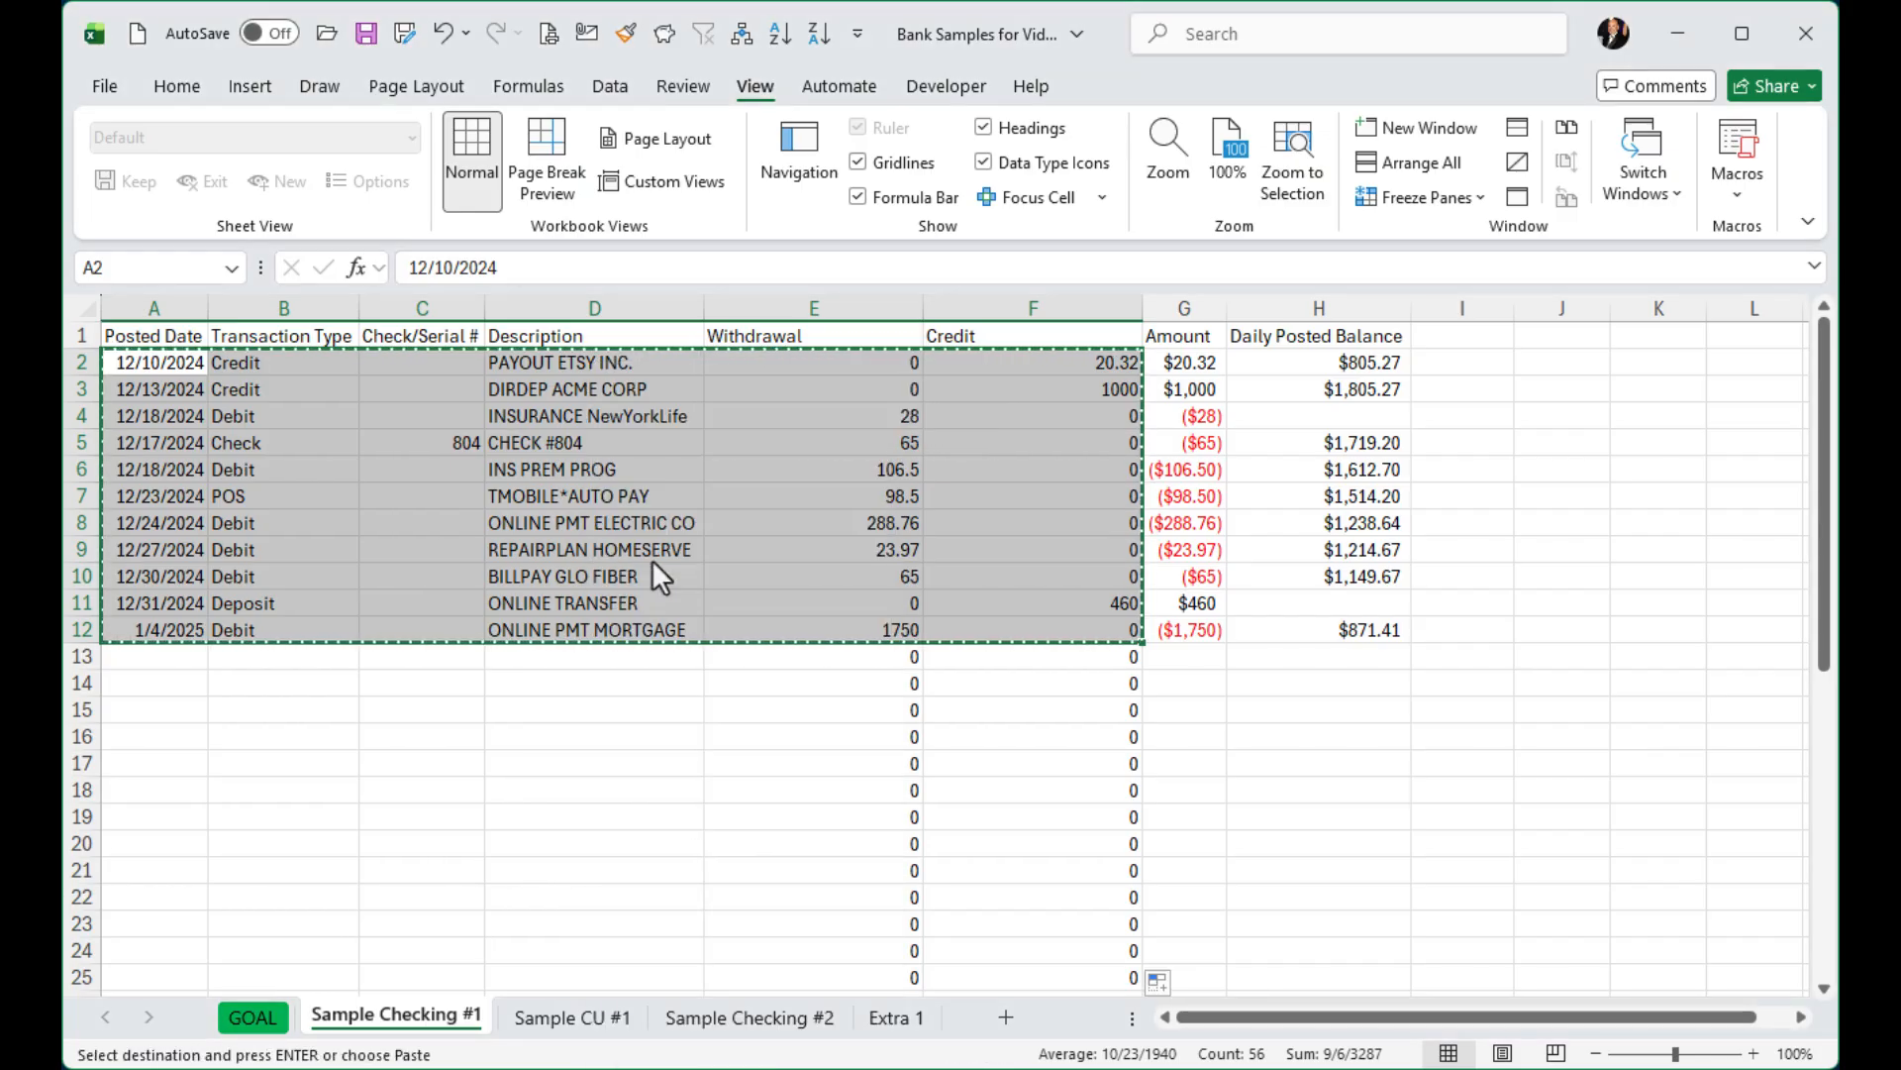
Switch to the Excel-Checkbook Register workbook and paste the copied transactions as values only, starting at A88 of the Checking Acct sheet
key("alt+Tab")
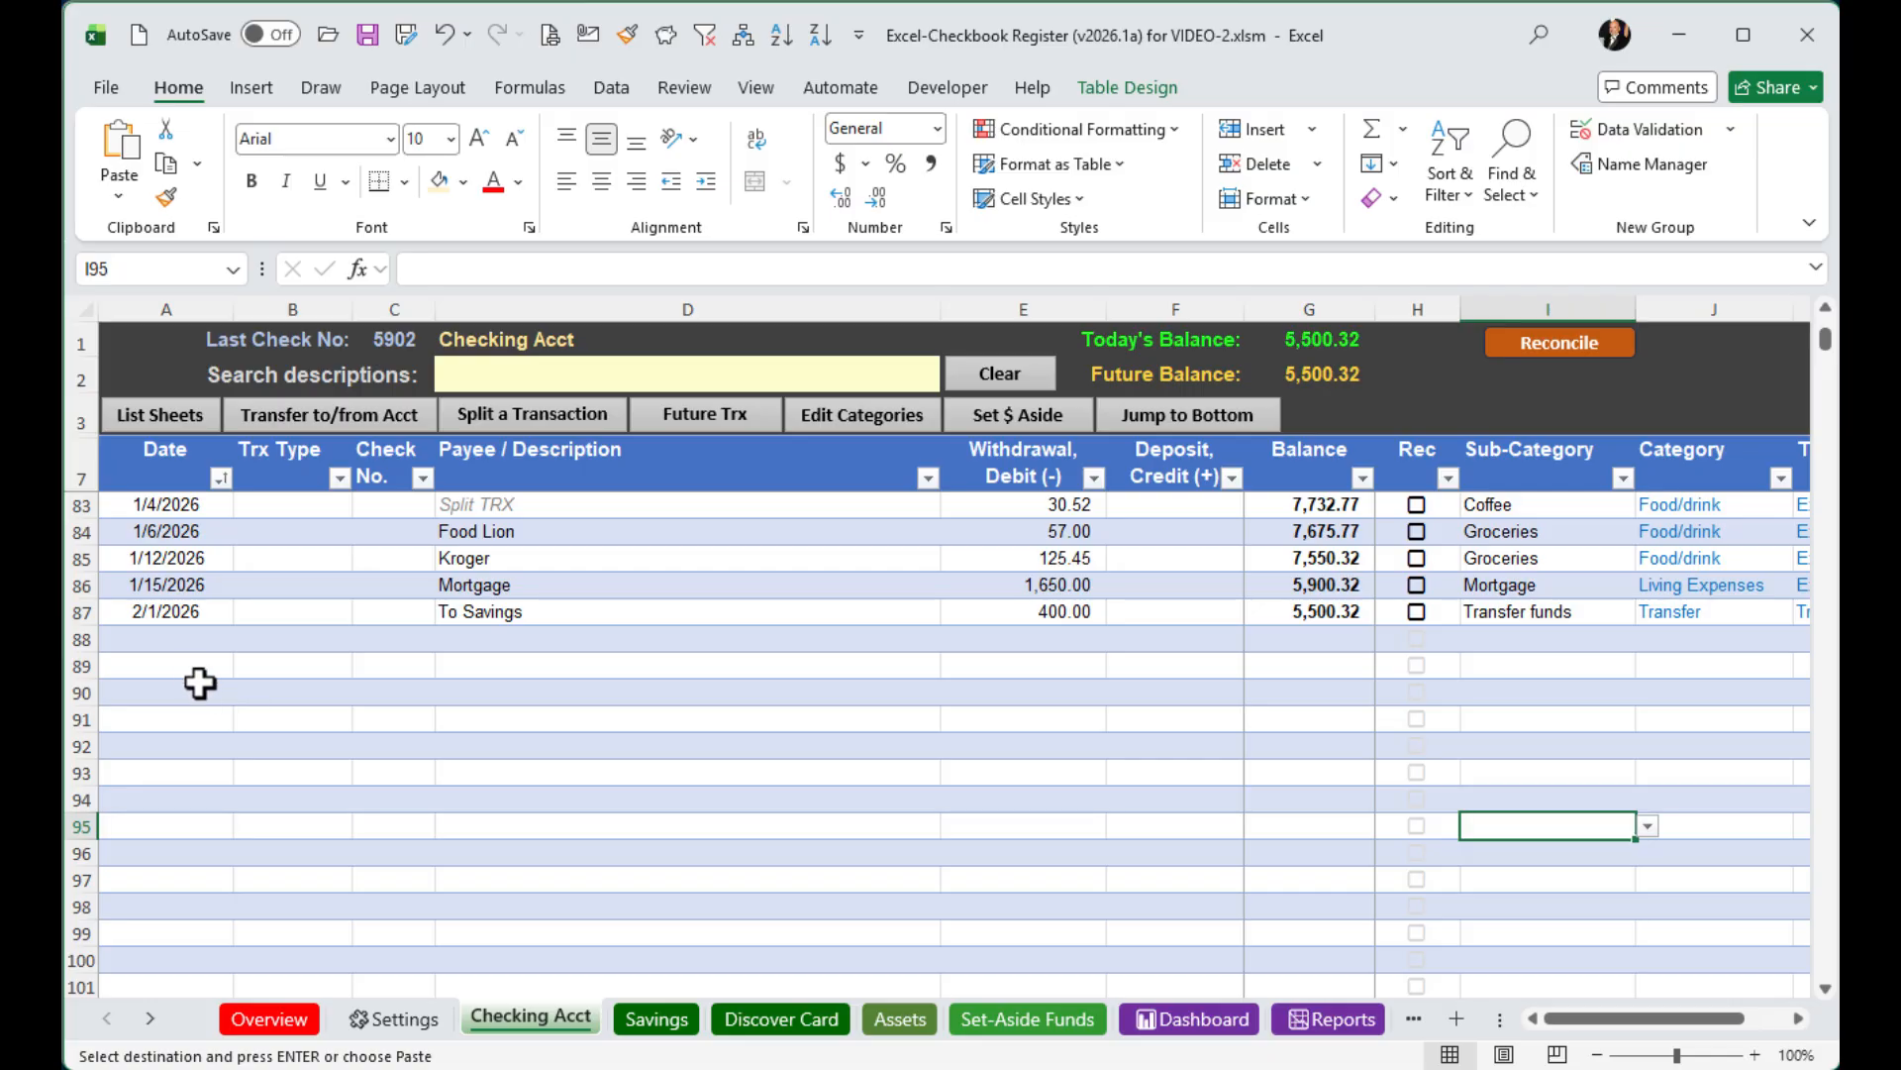
left_click(179, 638)
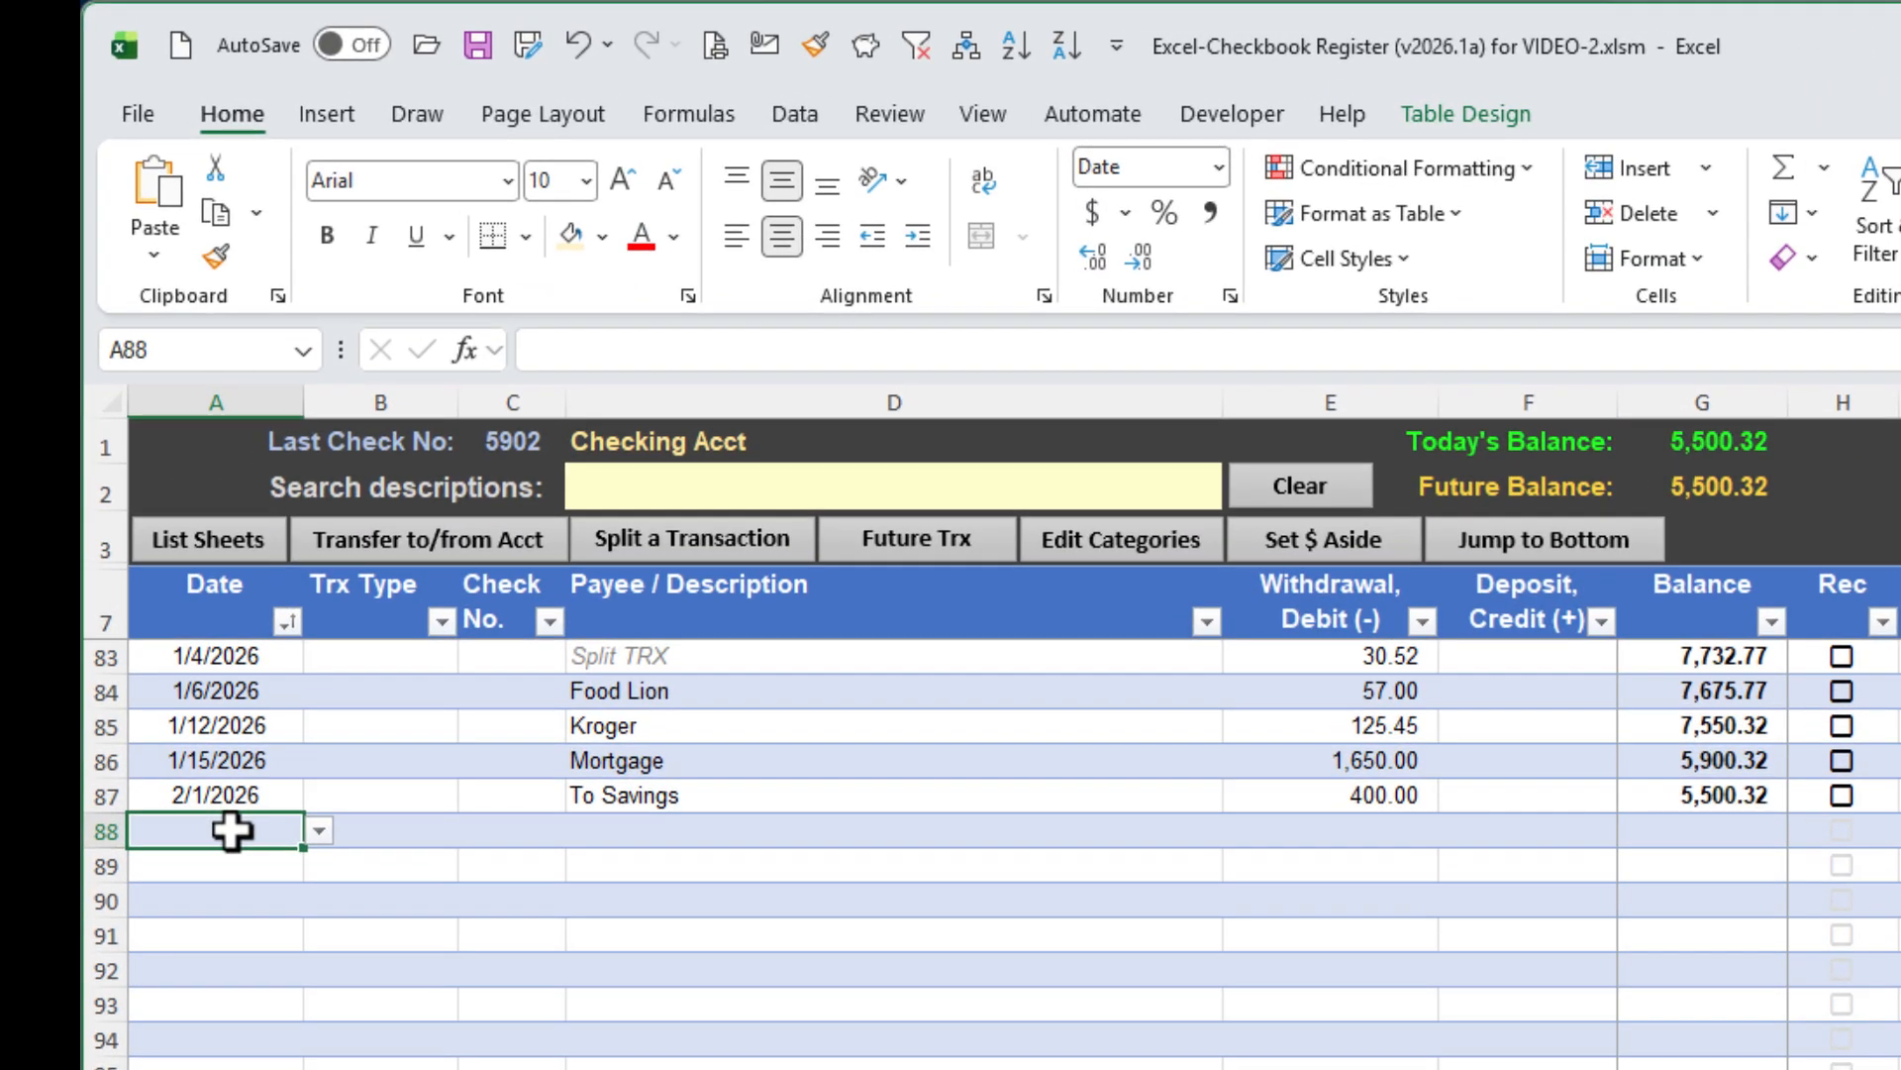
left_click(153, 256)
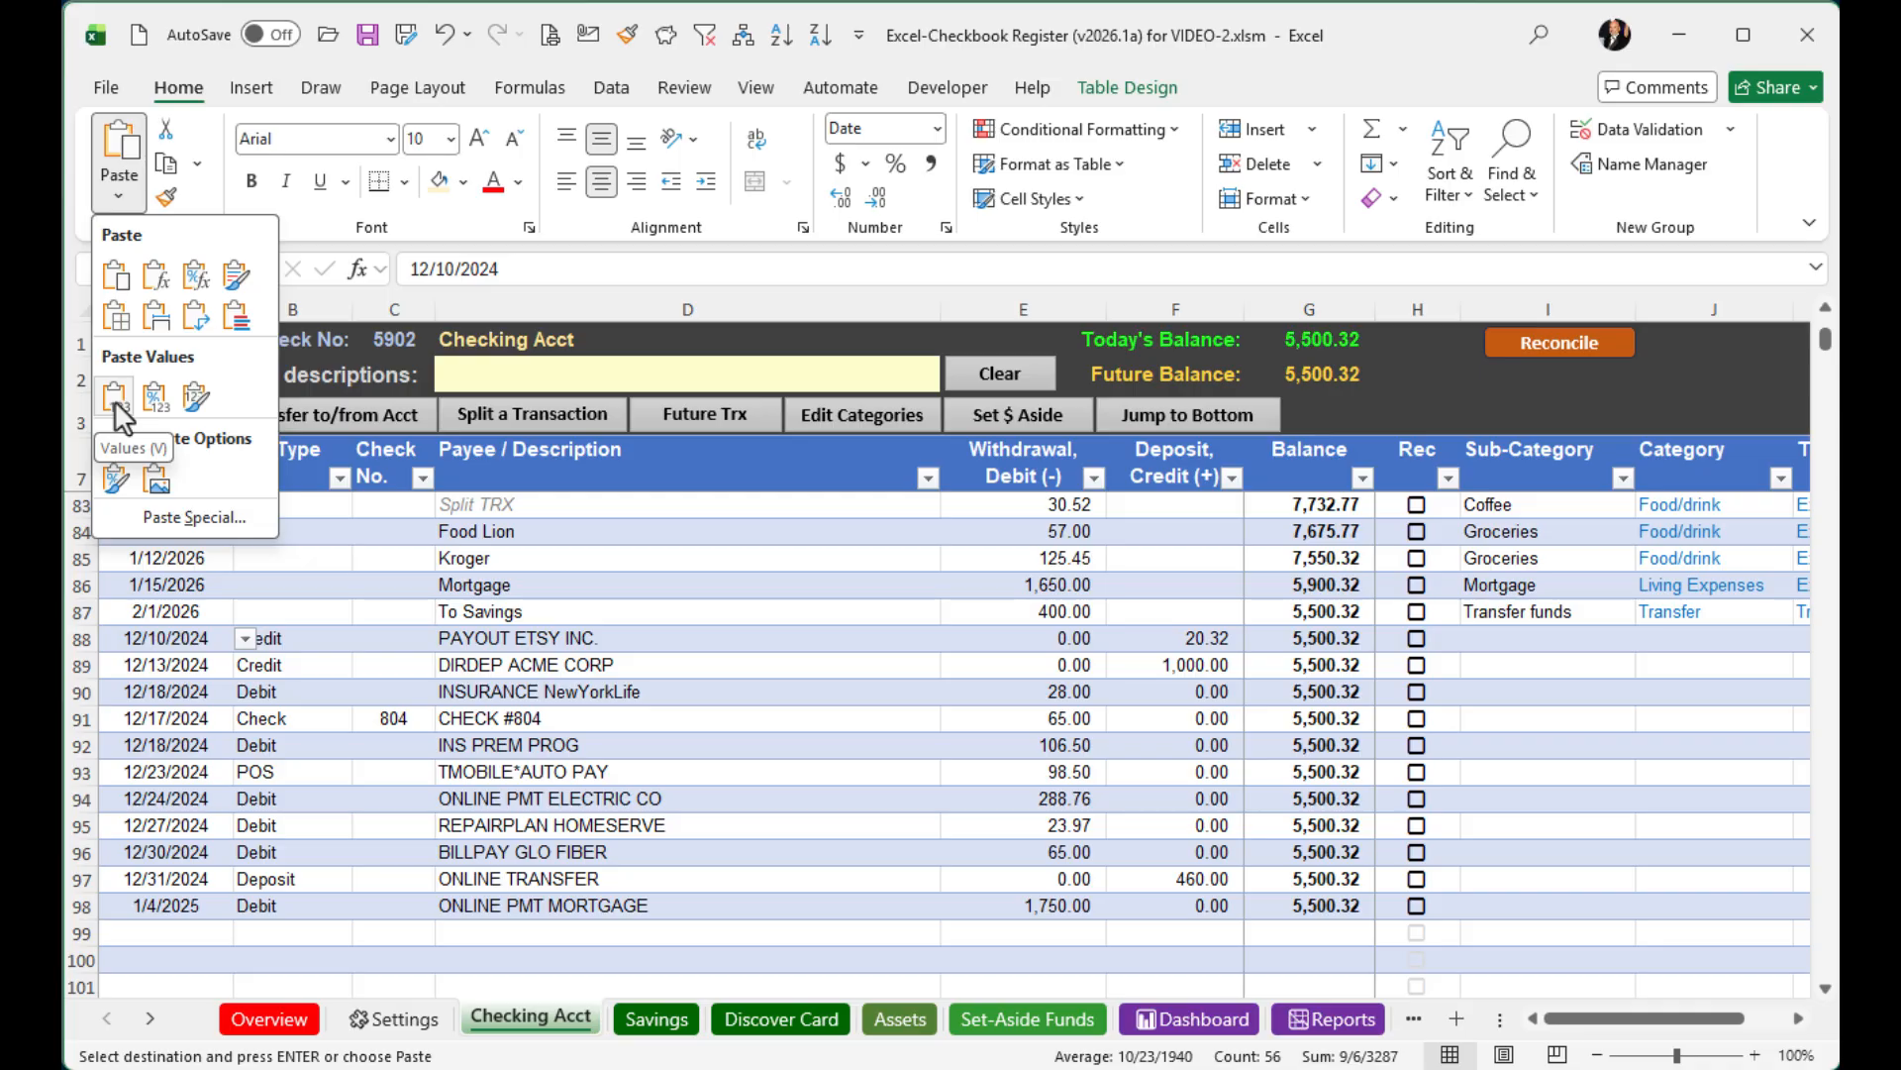
left_click(115, 400)
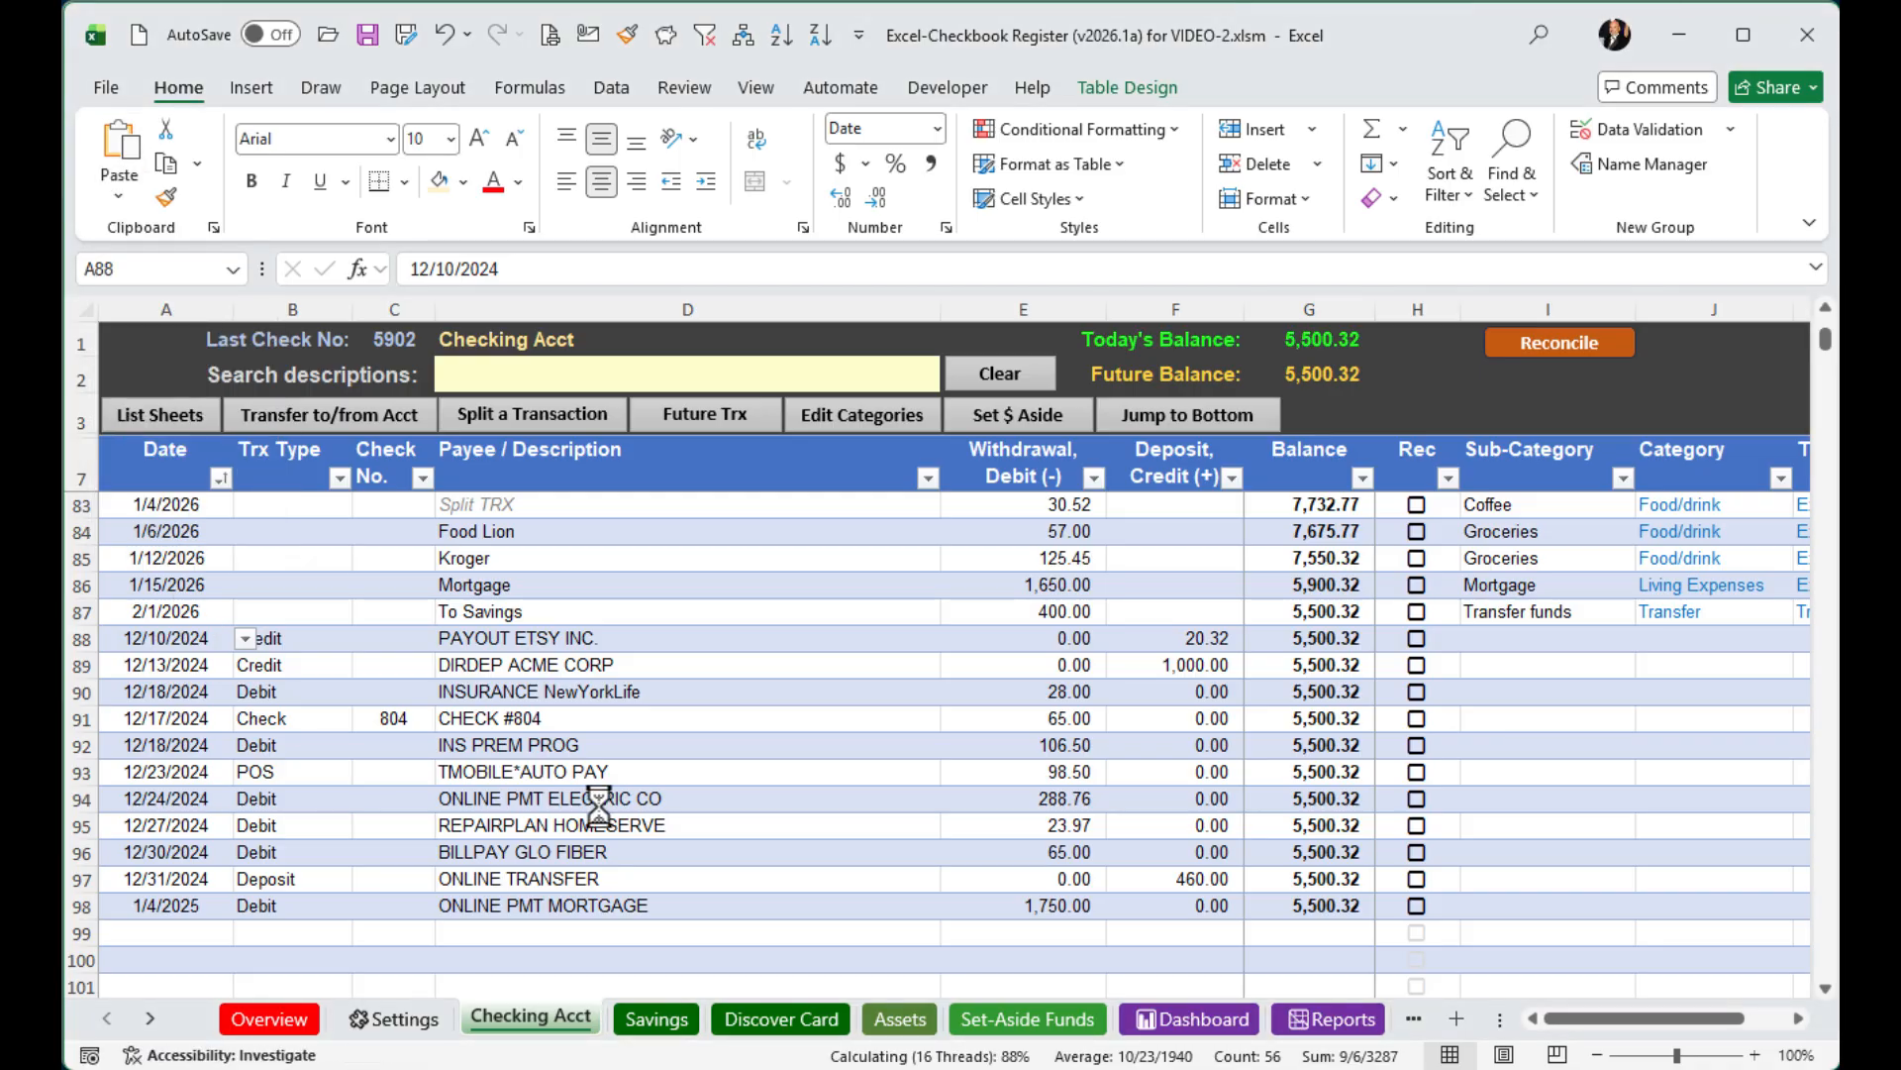
left_click(715, 798)
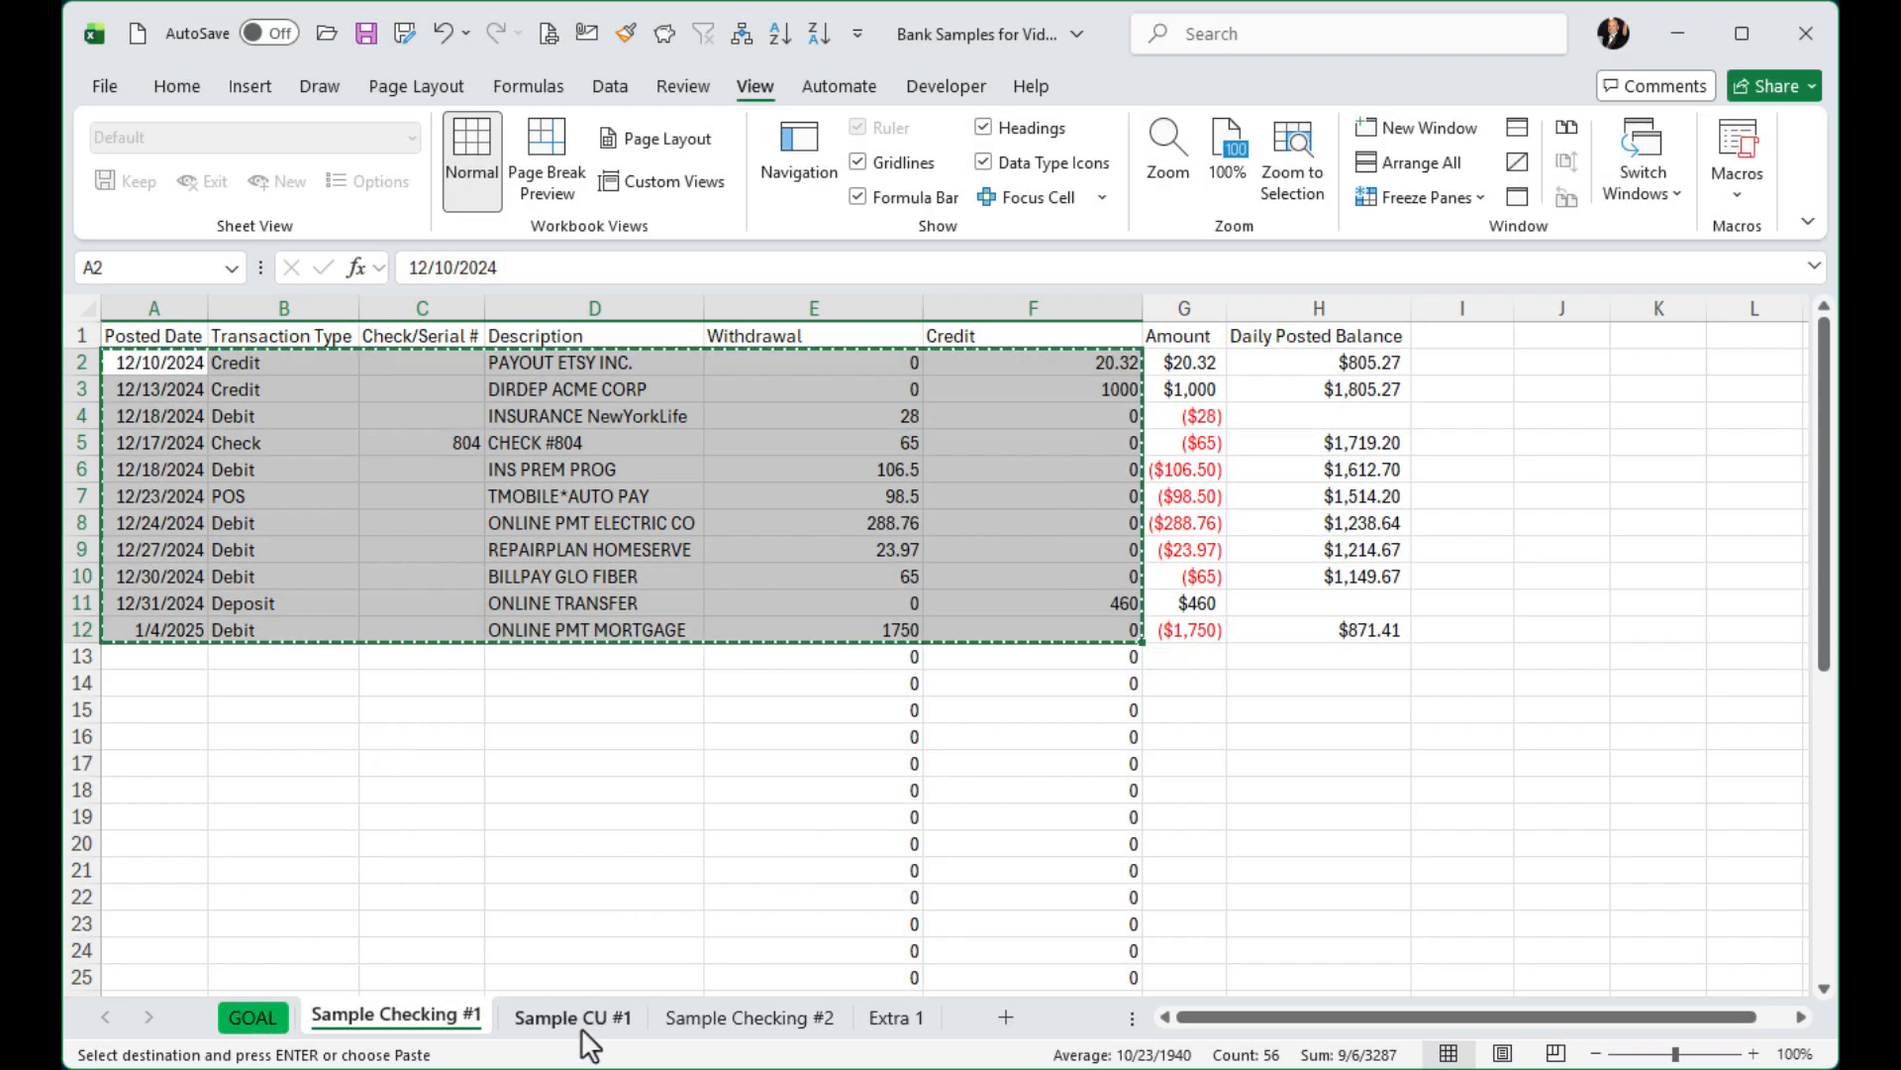
Open the Sample CU #1 sheet and auto-fit the width of all its columns to their contents
left_click(575, 1017)
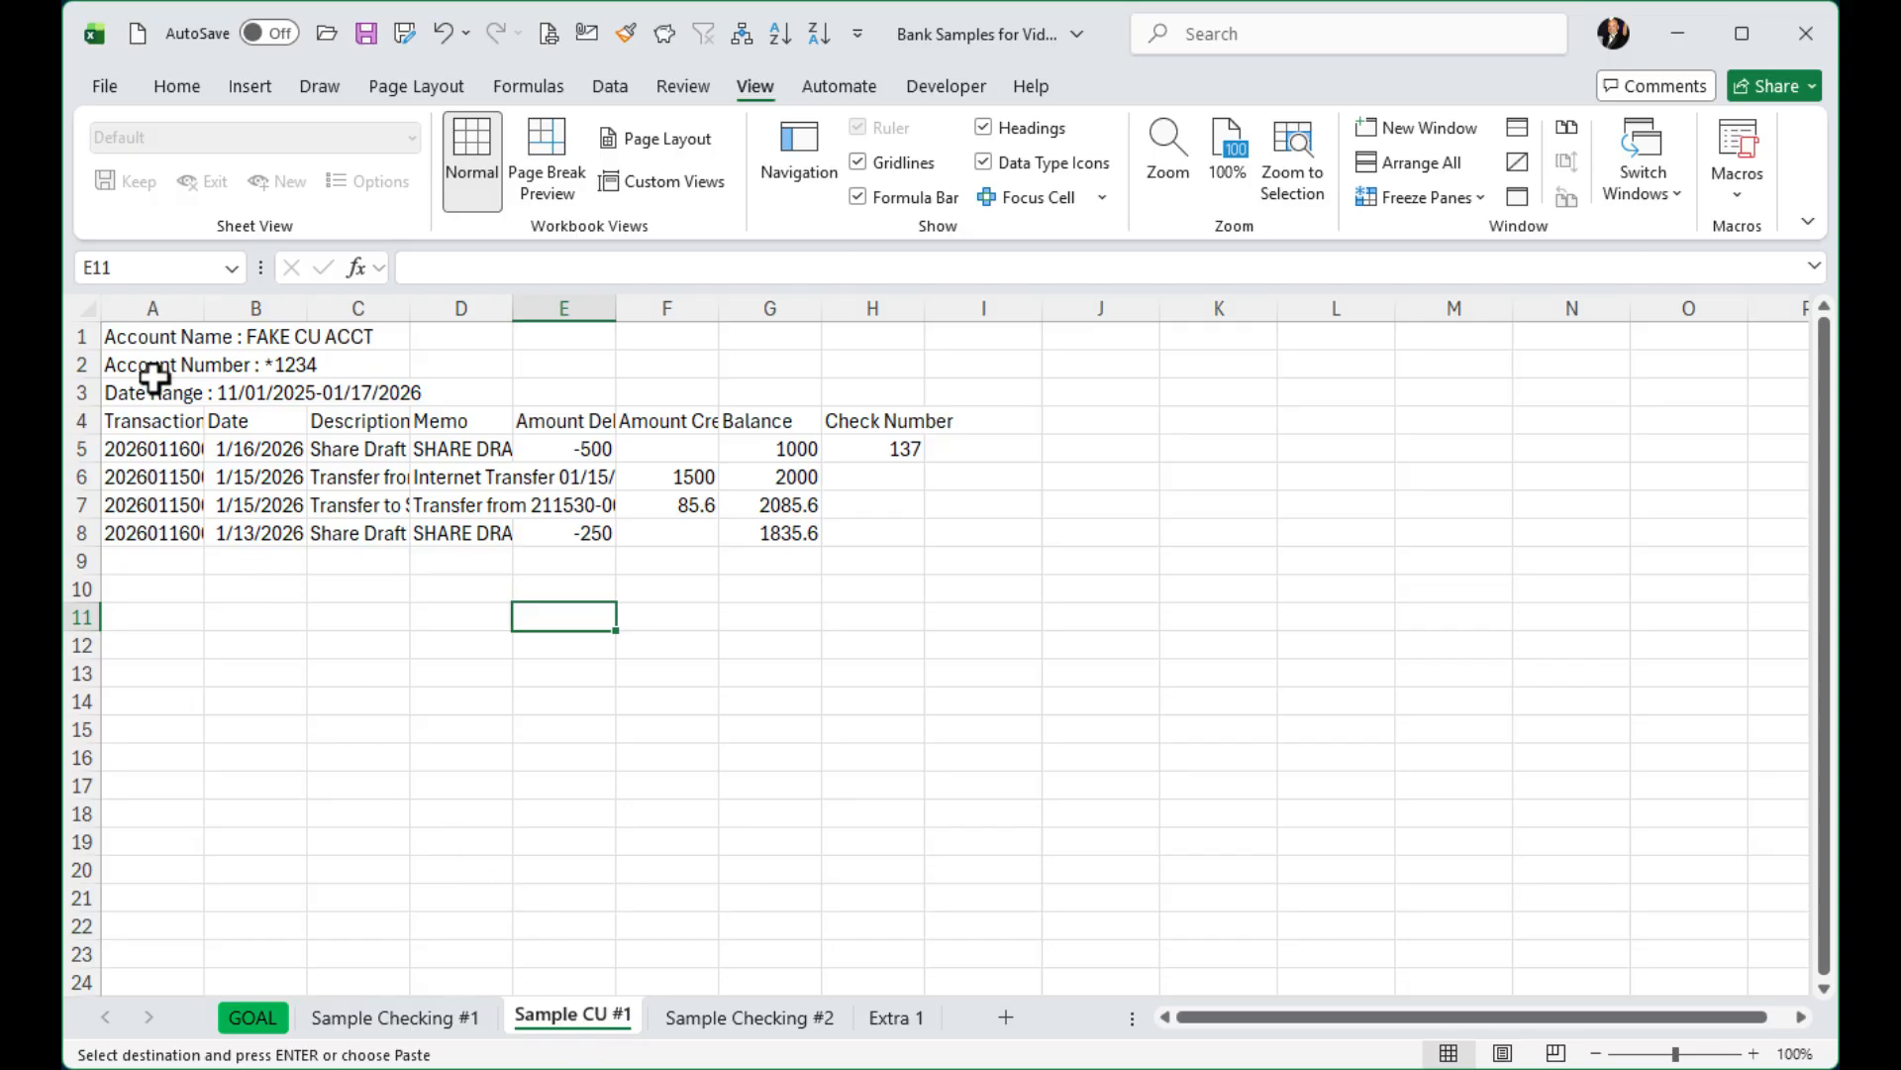
left_click(83, 311)
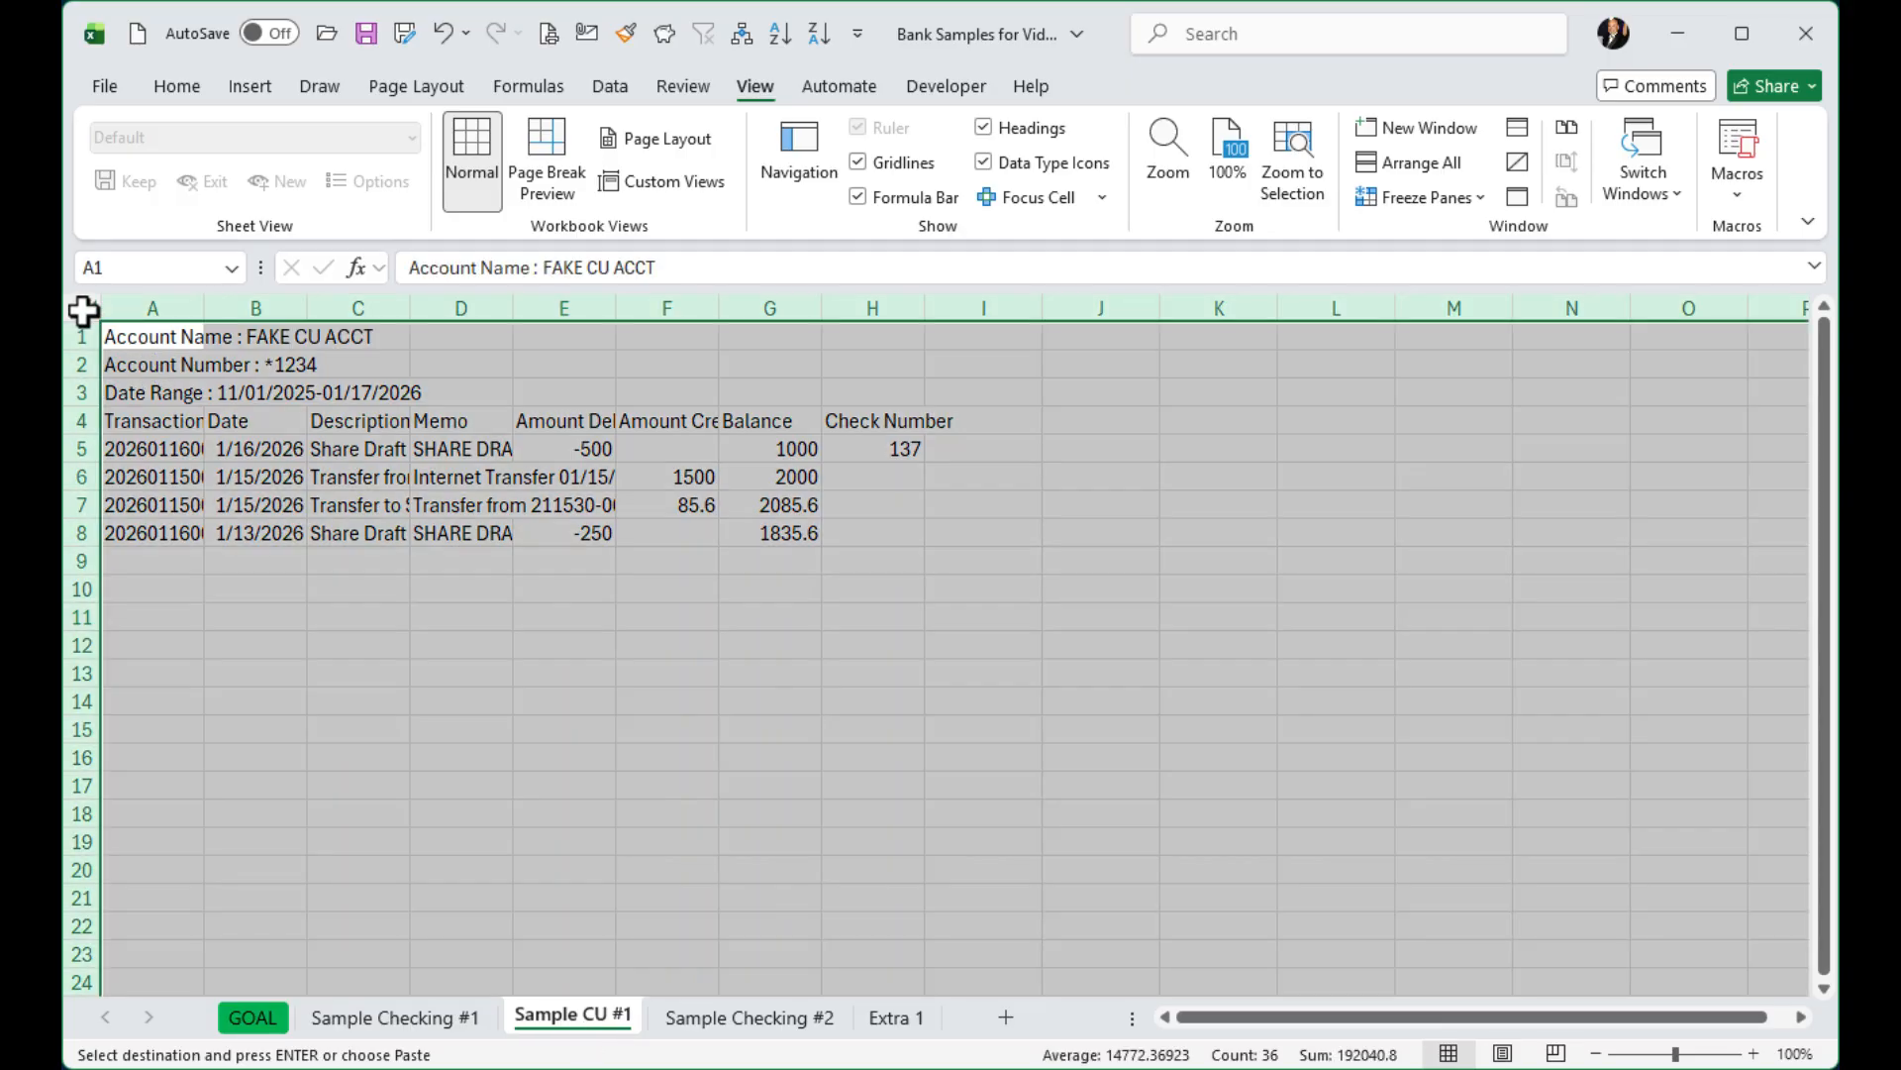
double_click(203, 311)
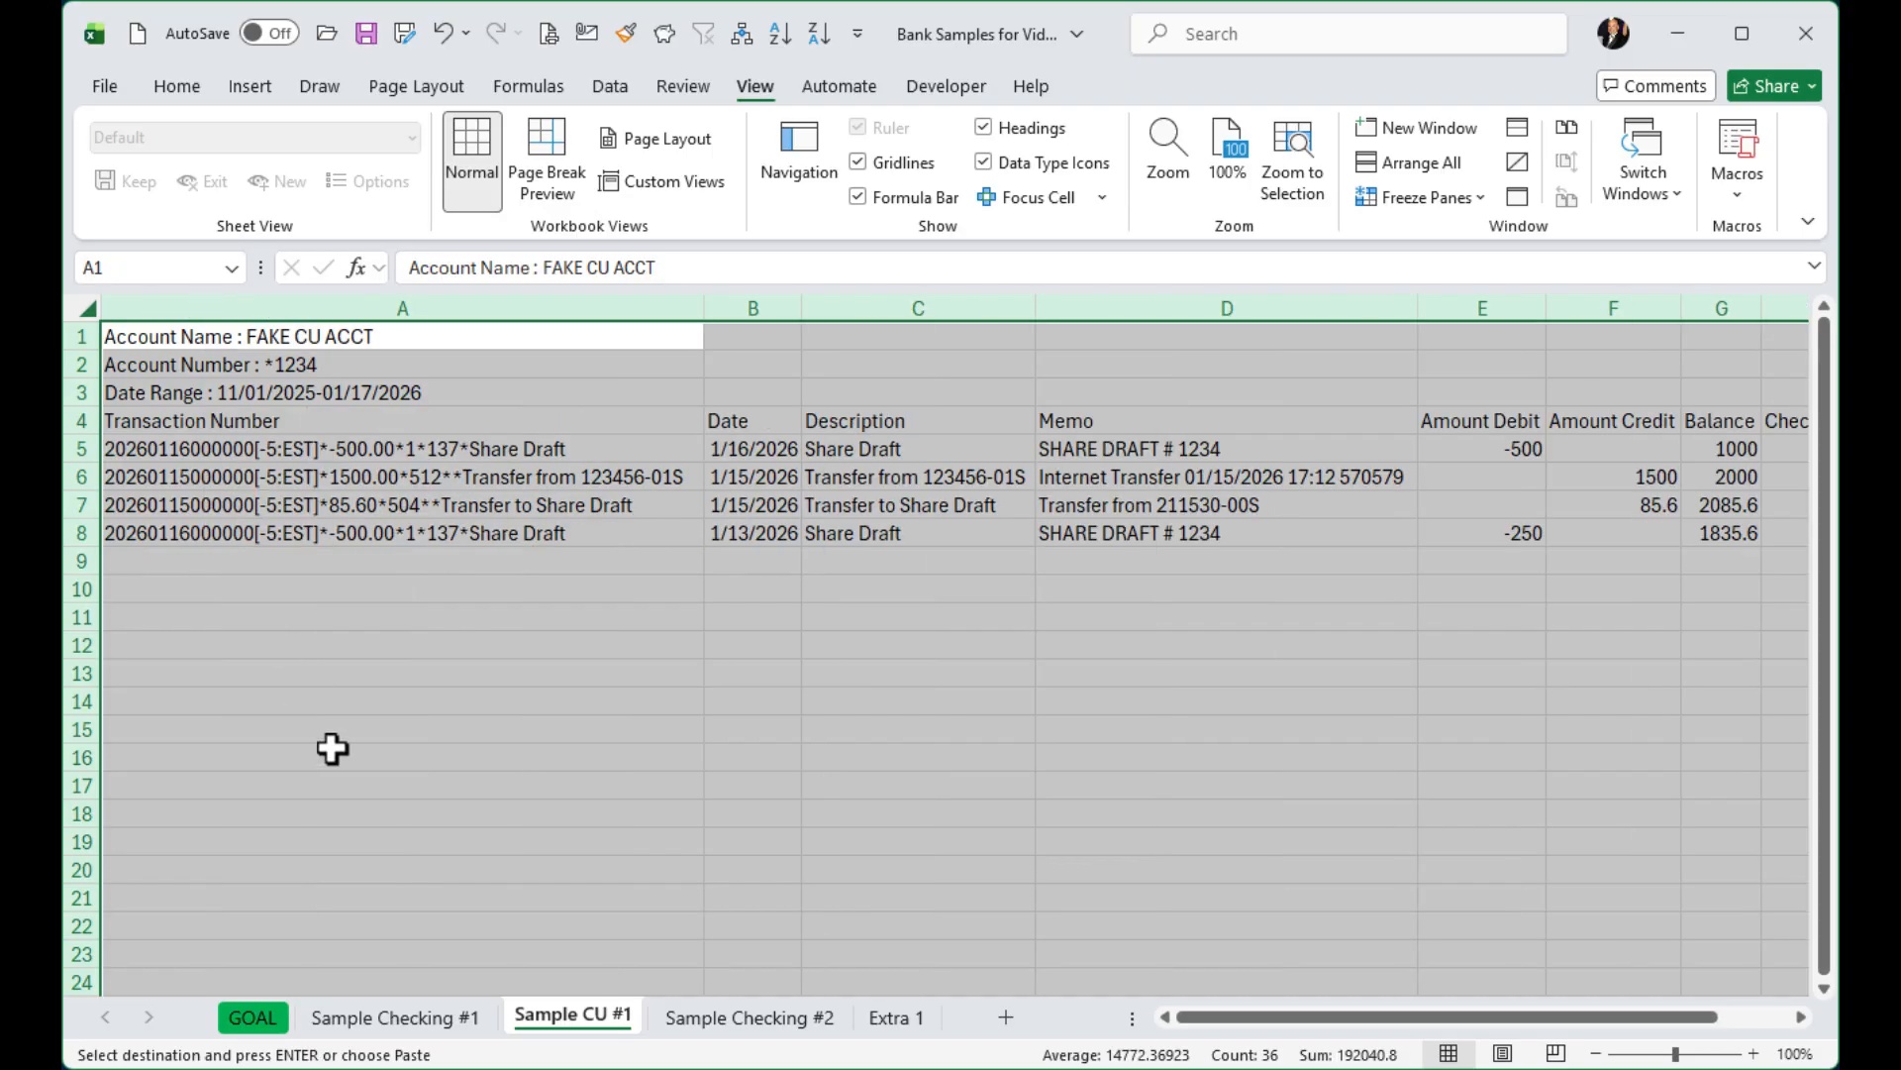
left_click(496, 591)
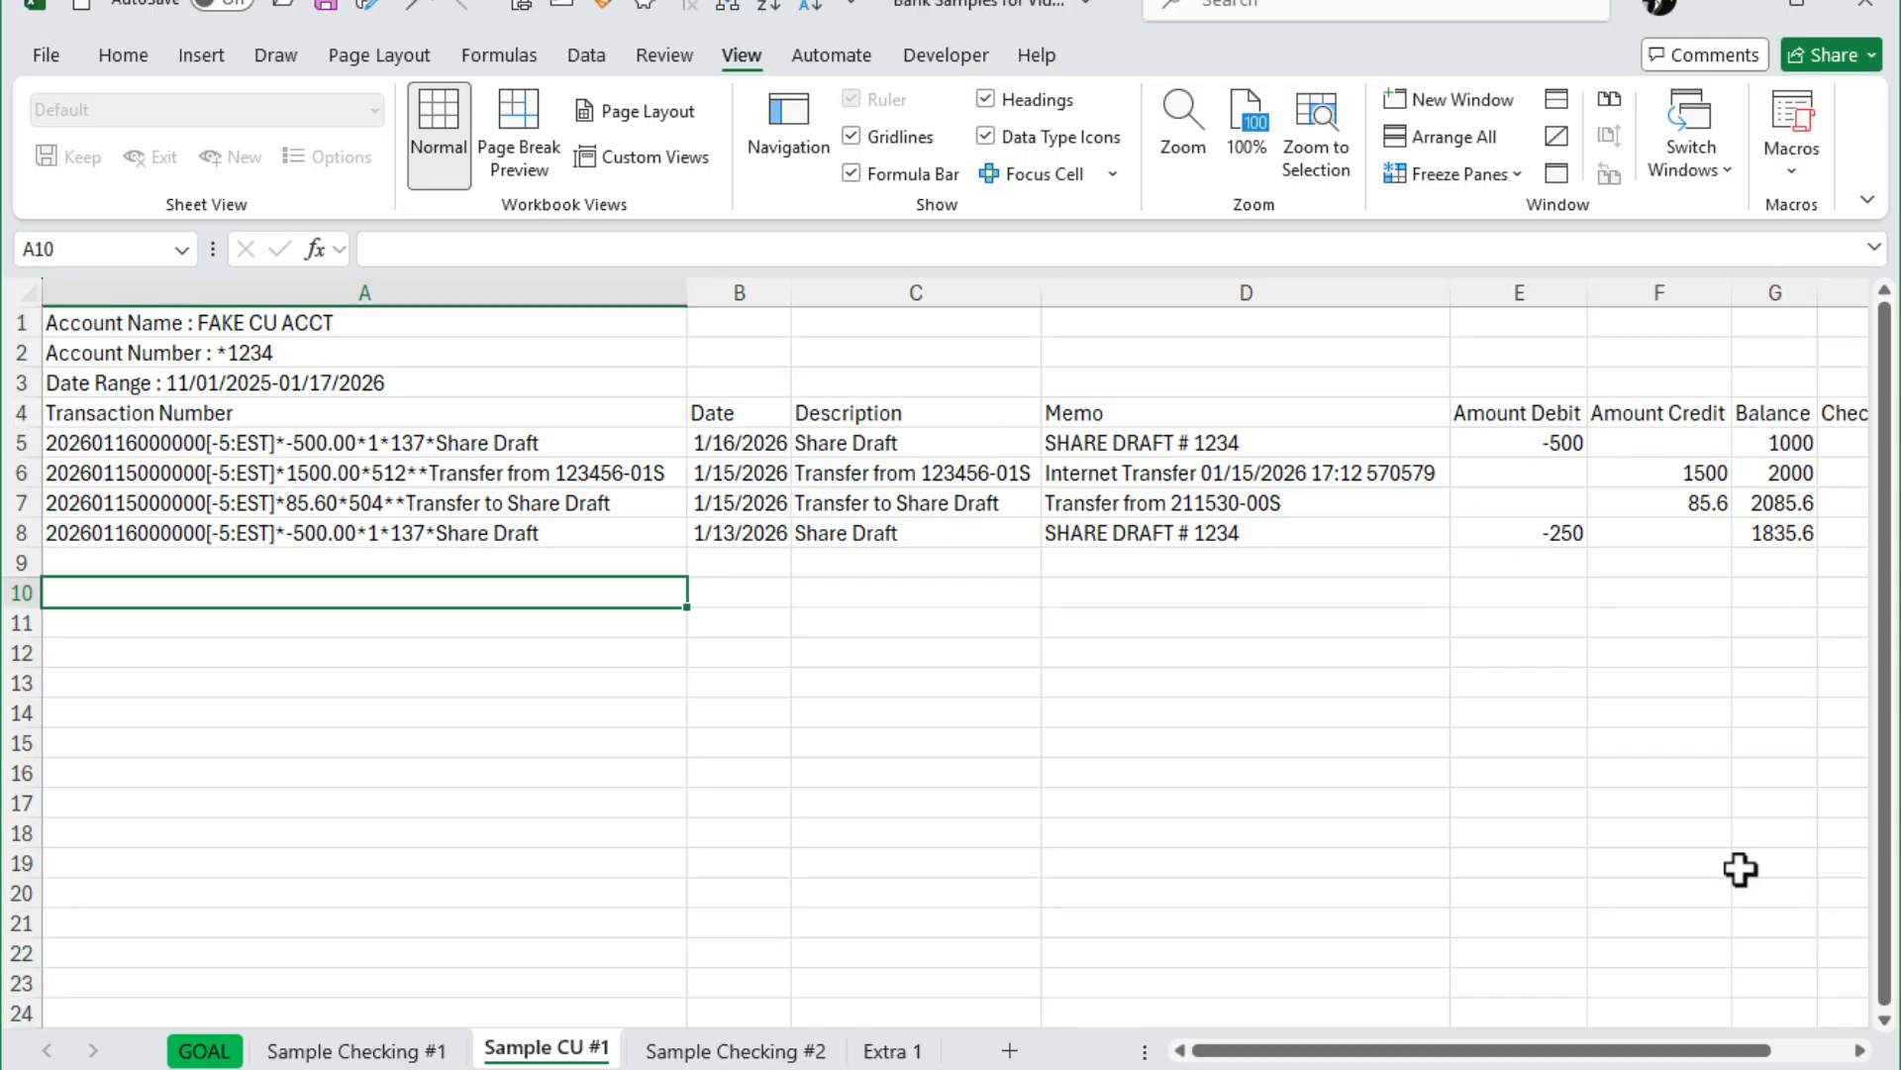
Compare the columns with the layout on the GOAL sheet, and delete the Transaction Number column from Sample CU #1
mouse_move(1661, 1058)
left_mouse_down()
mouse_move(1731, 1058)
mouse_move(1674, 1055)
left_mouse_up()
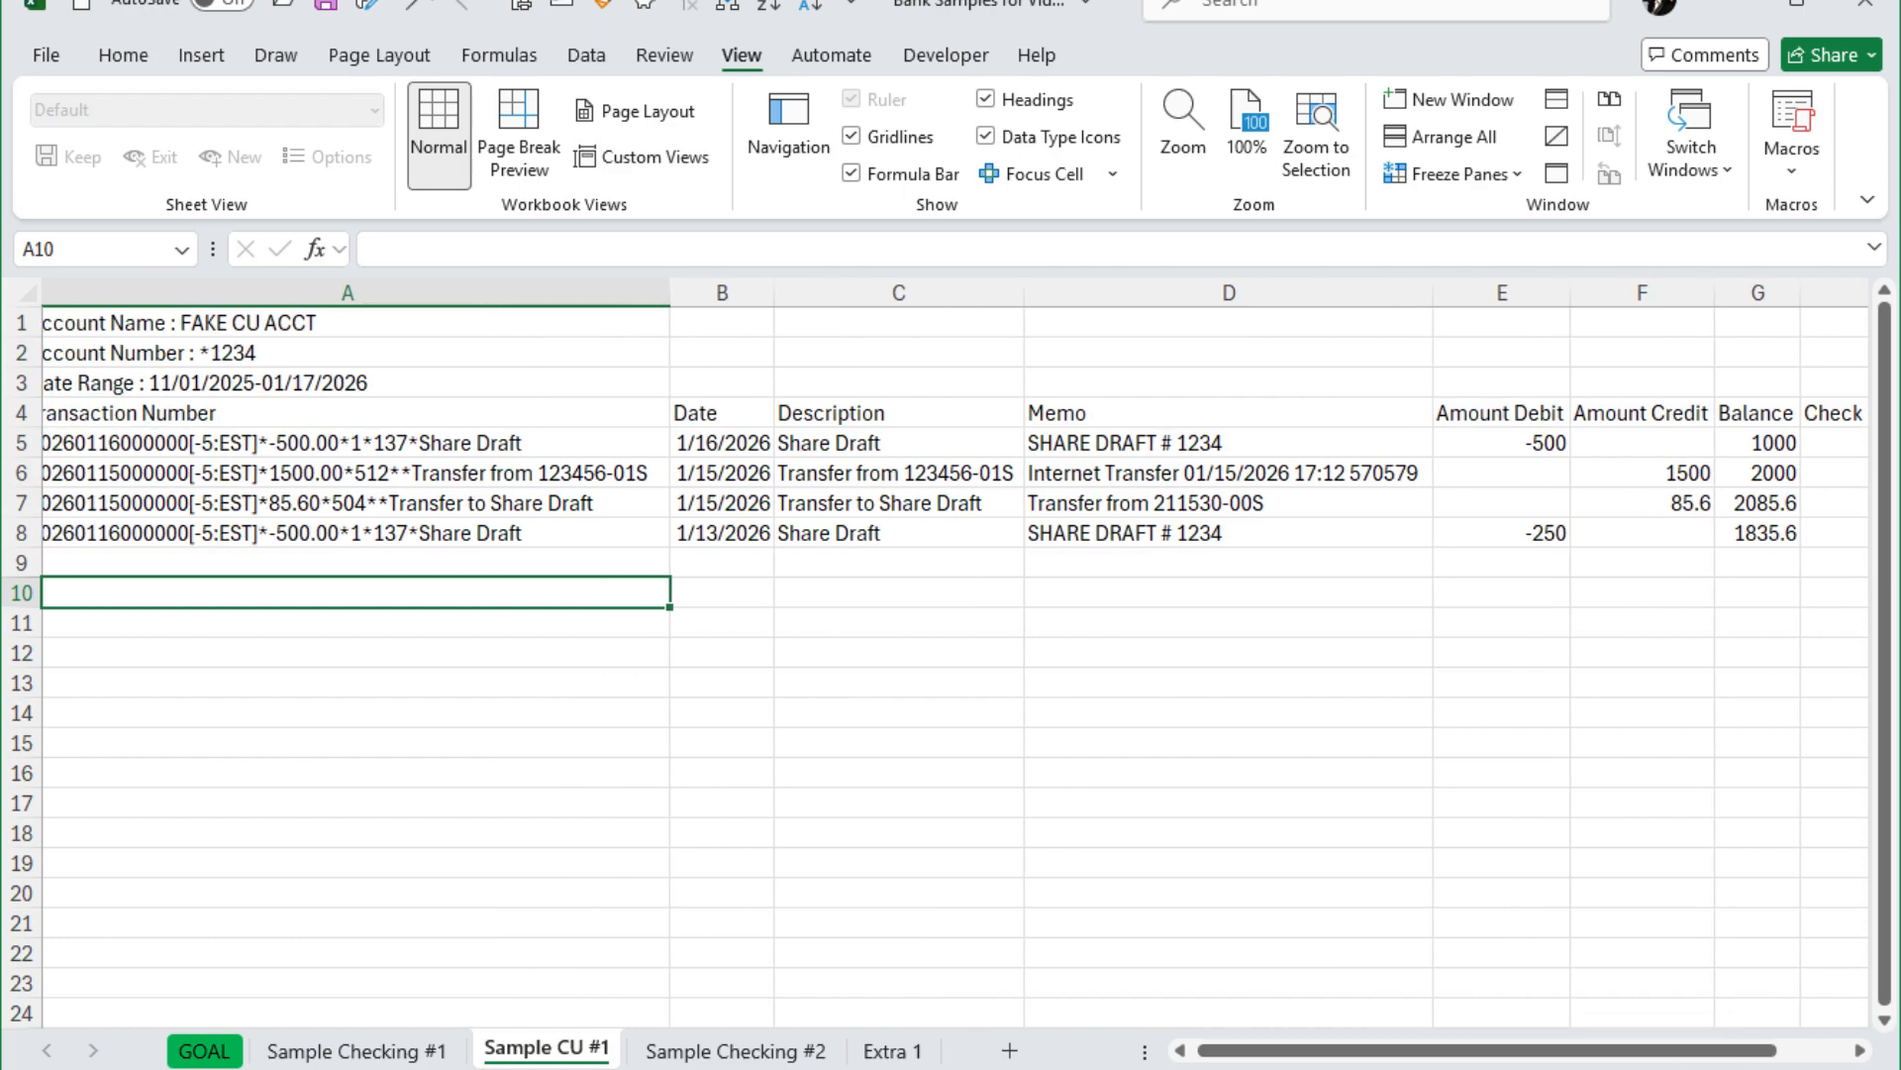
left_click(204, 1052)
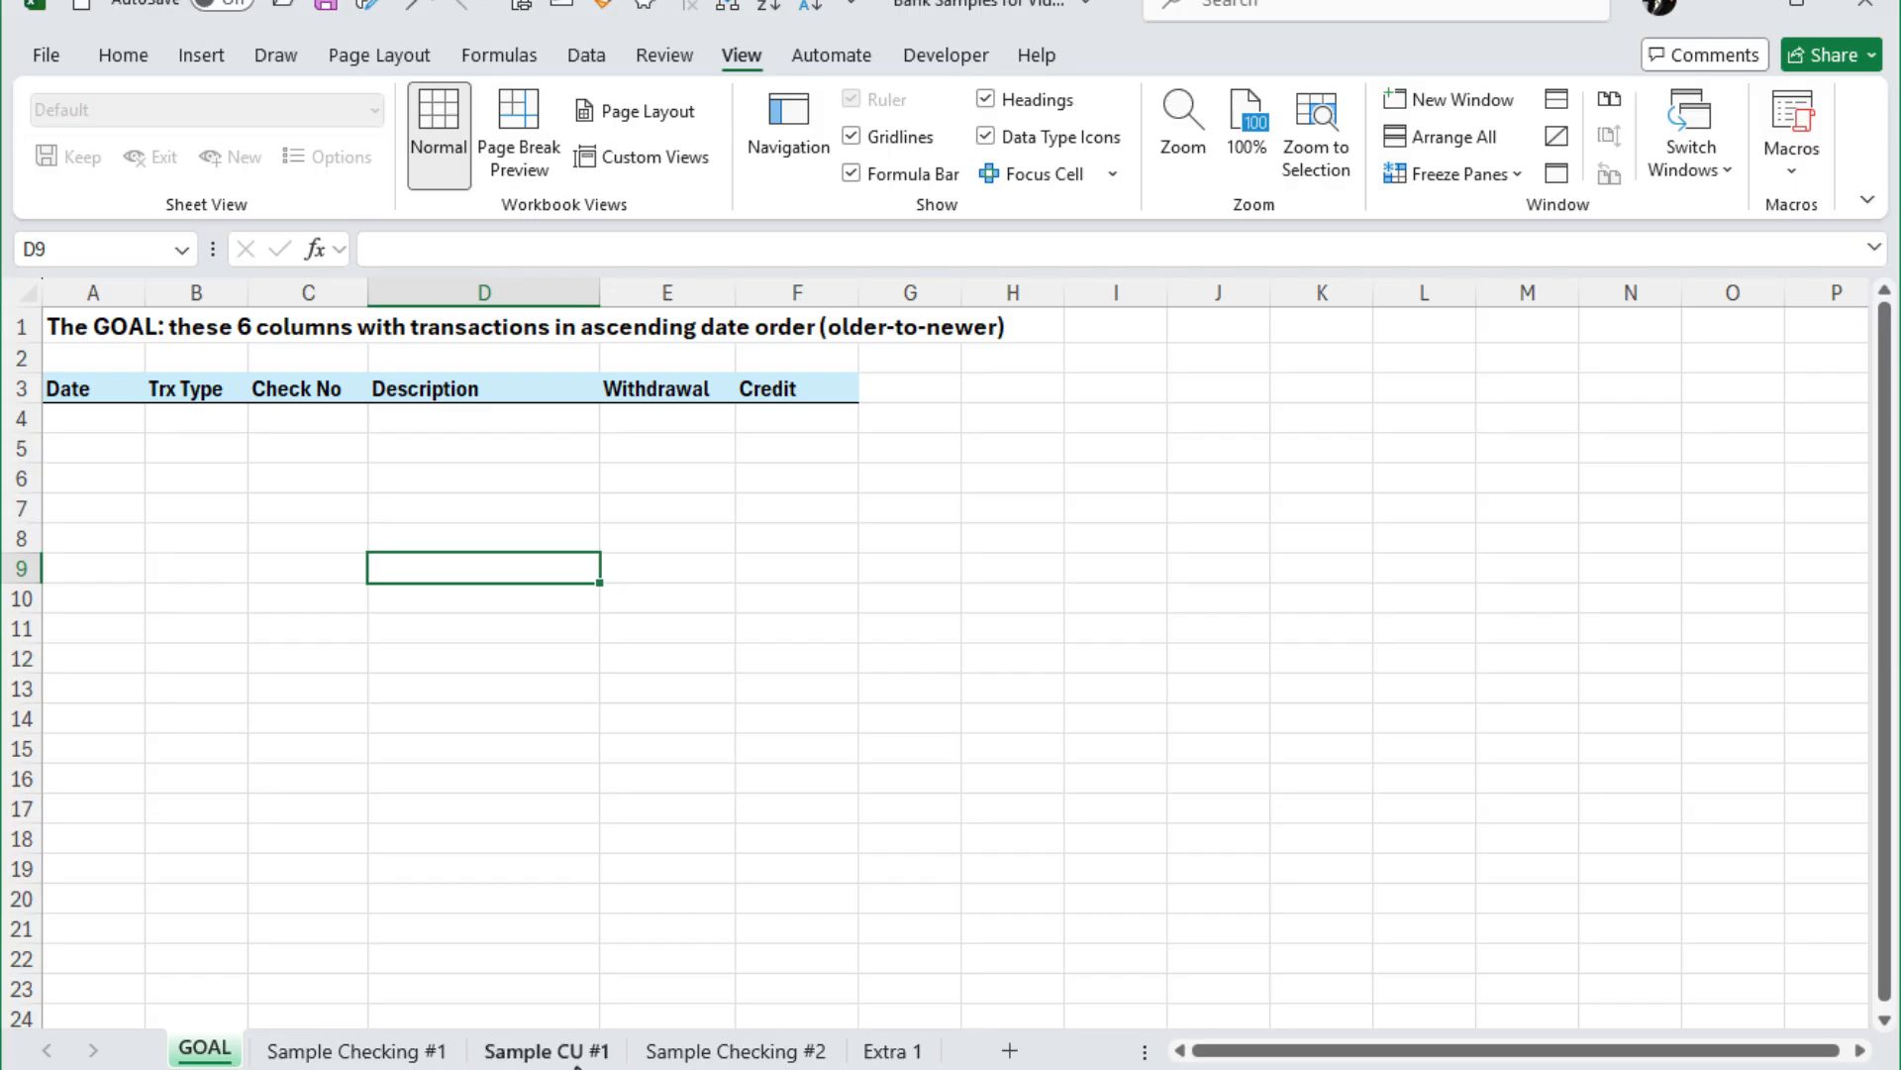
left_click(577, 1056)
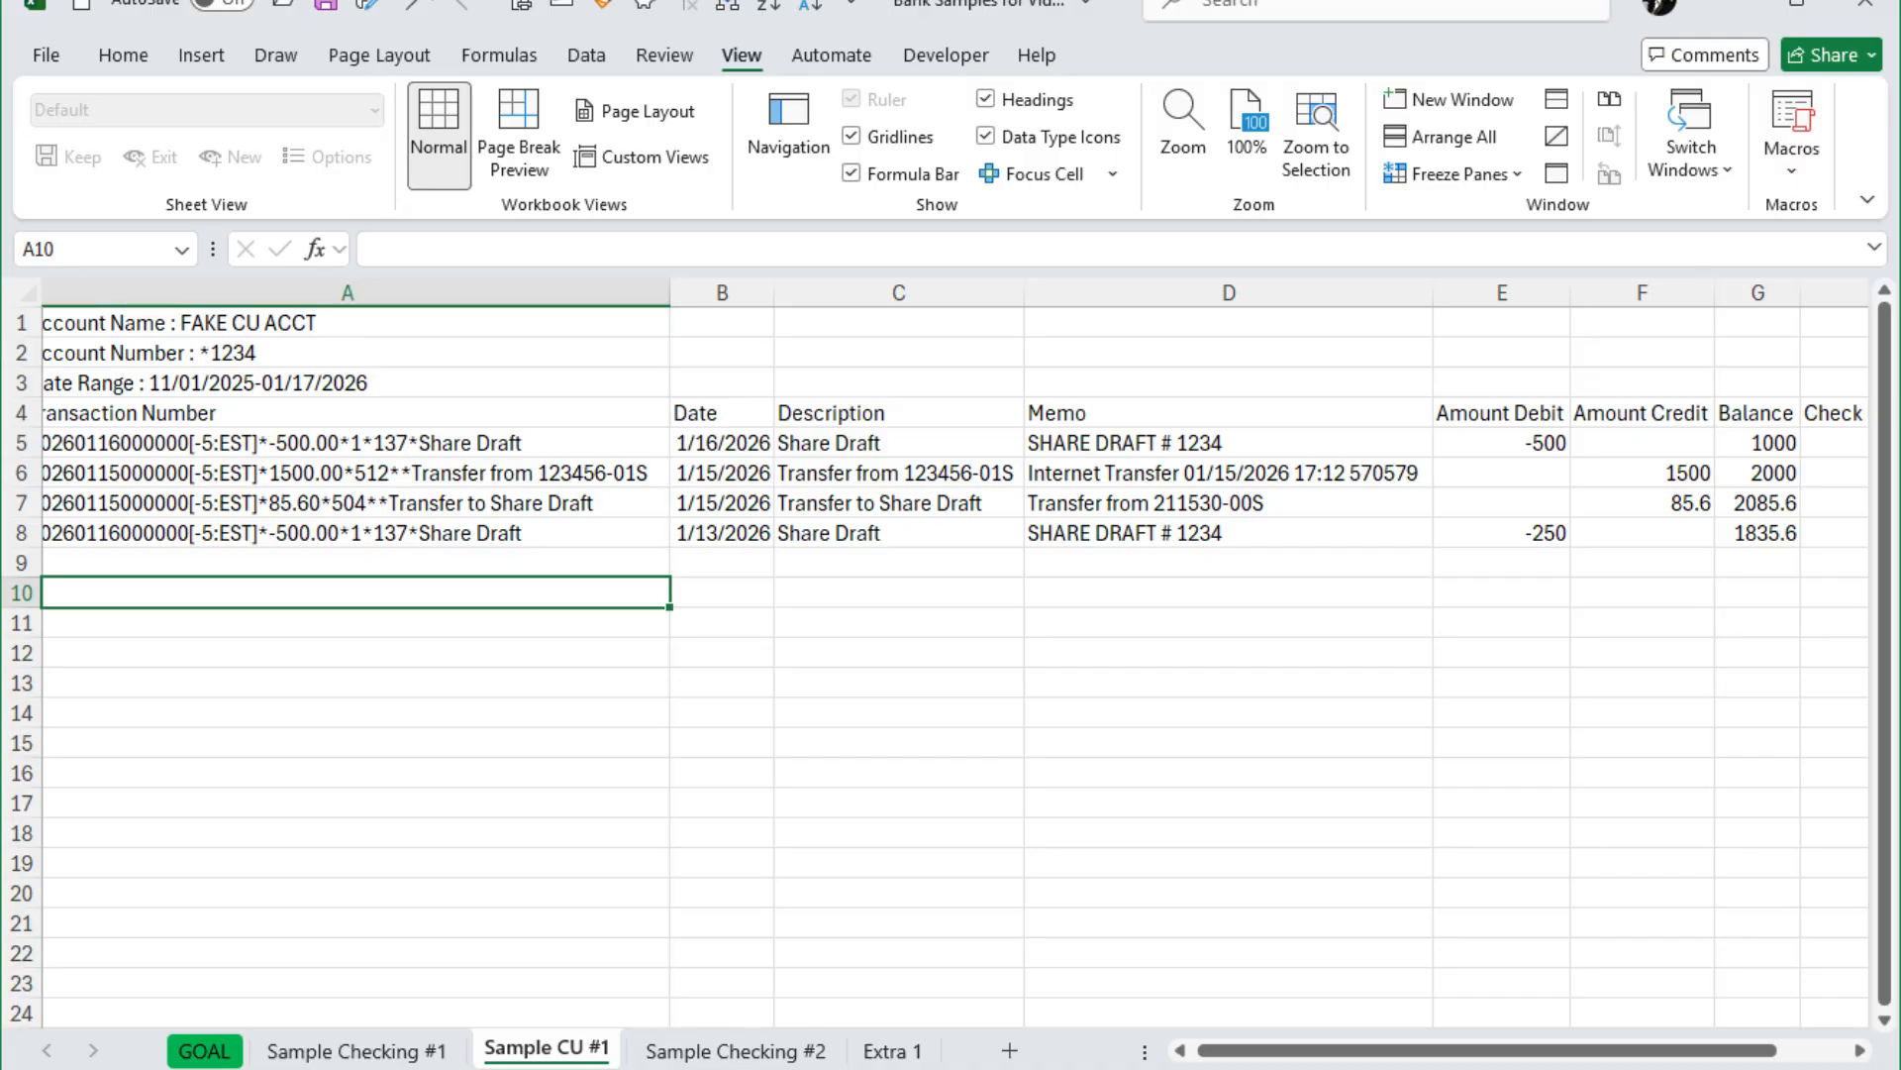
left_click(1180, 1049)
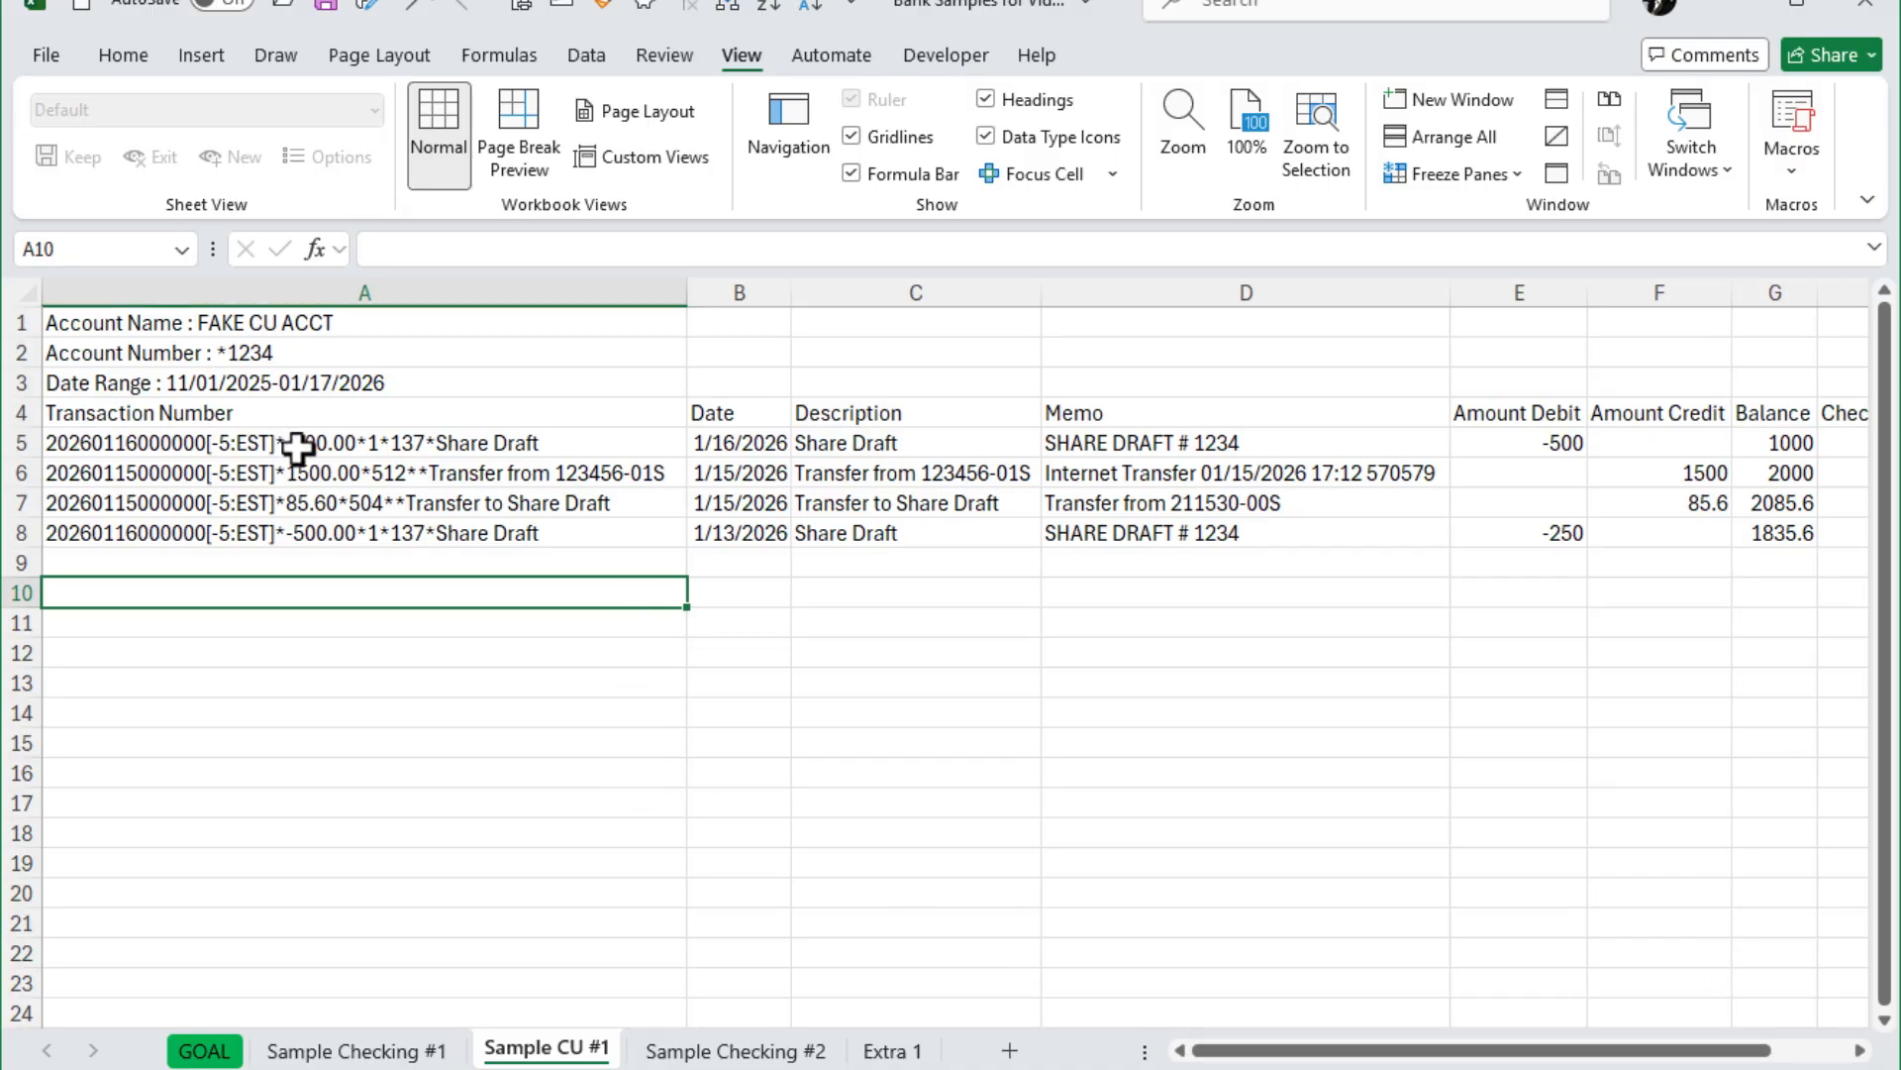
right_click(365, 295)
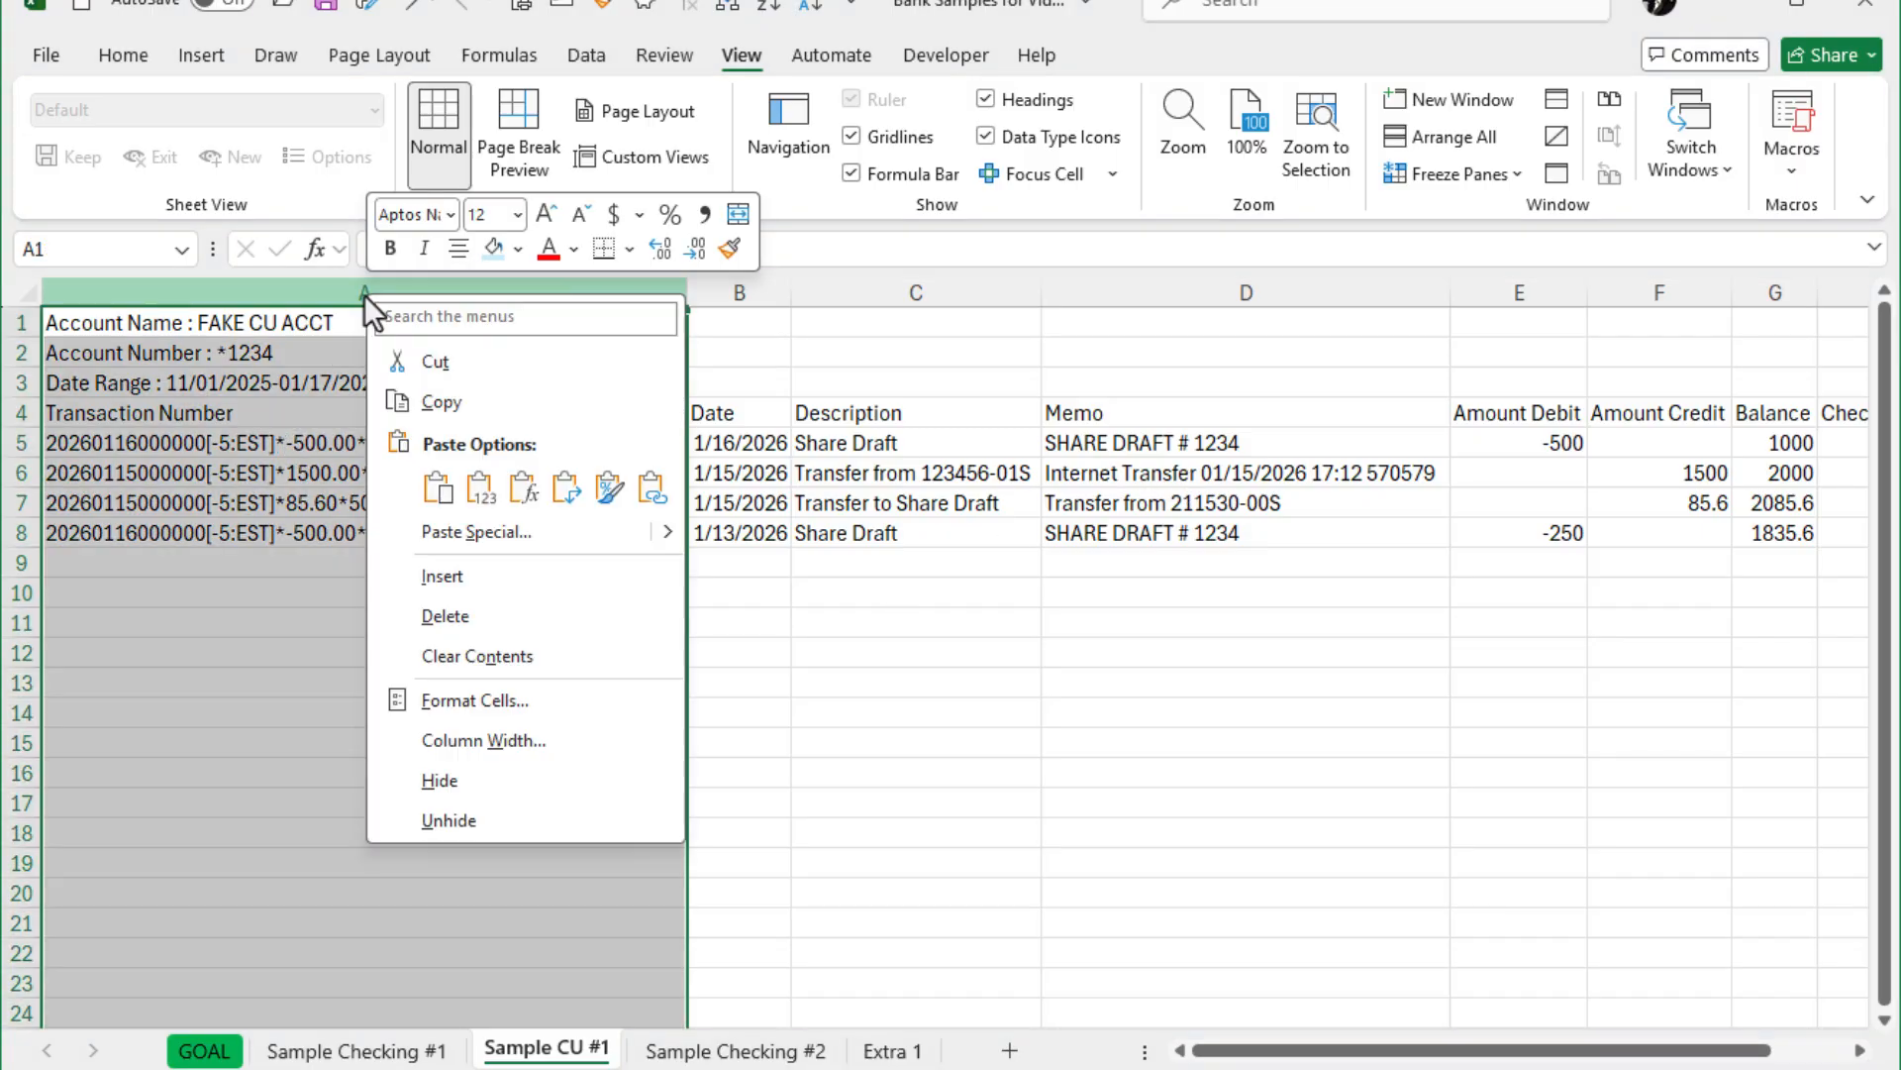
left_click(438, 616)
left_click(335, 624)
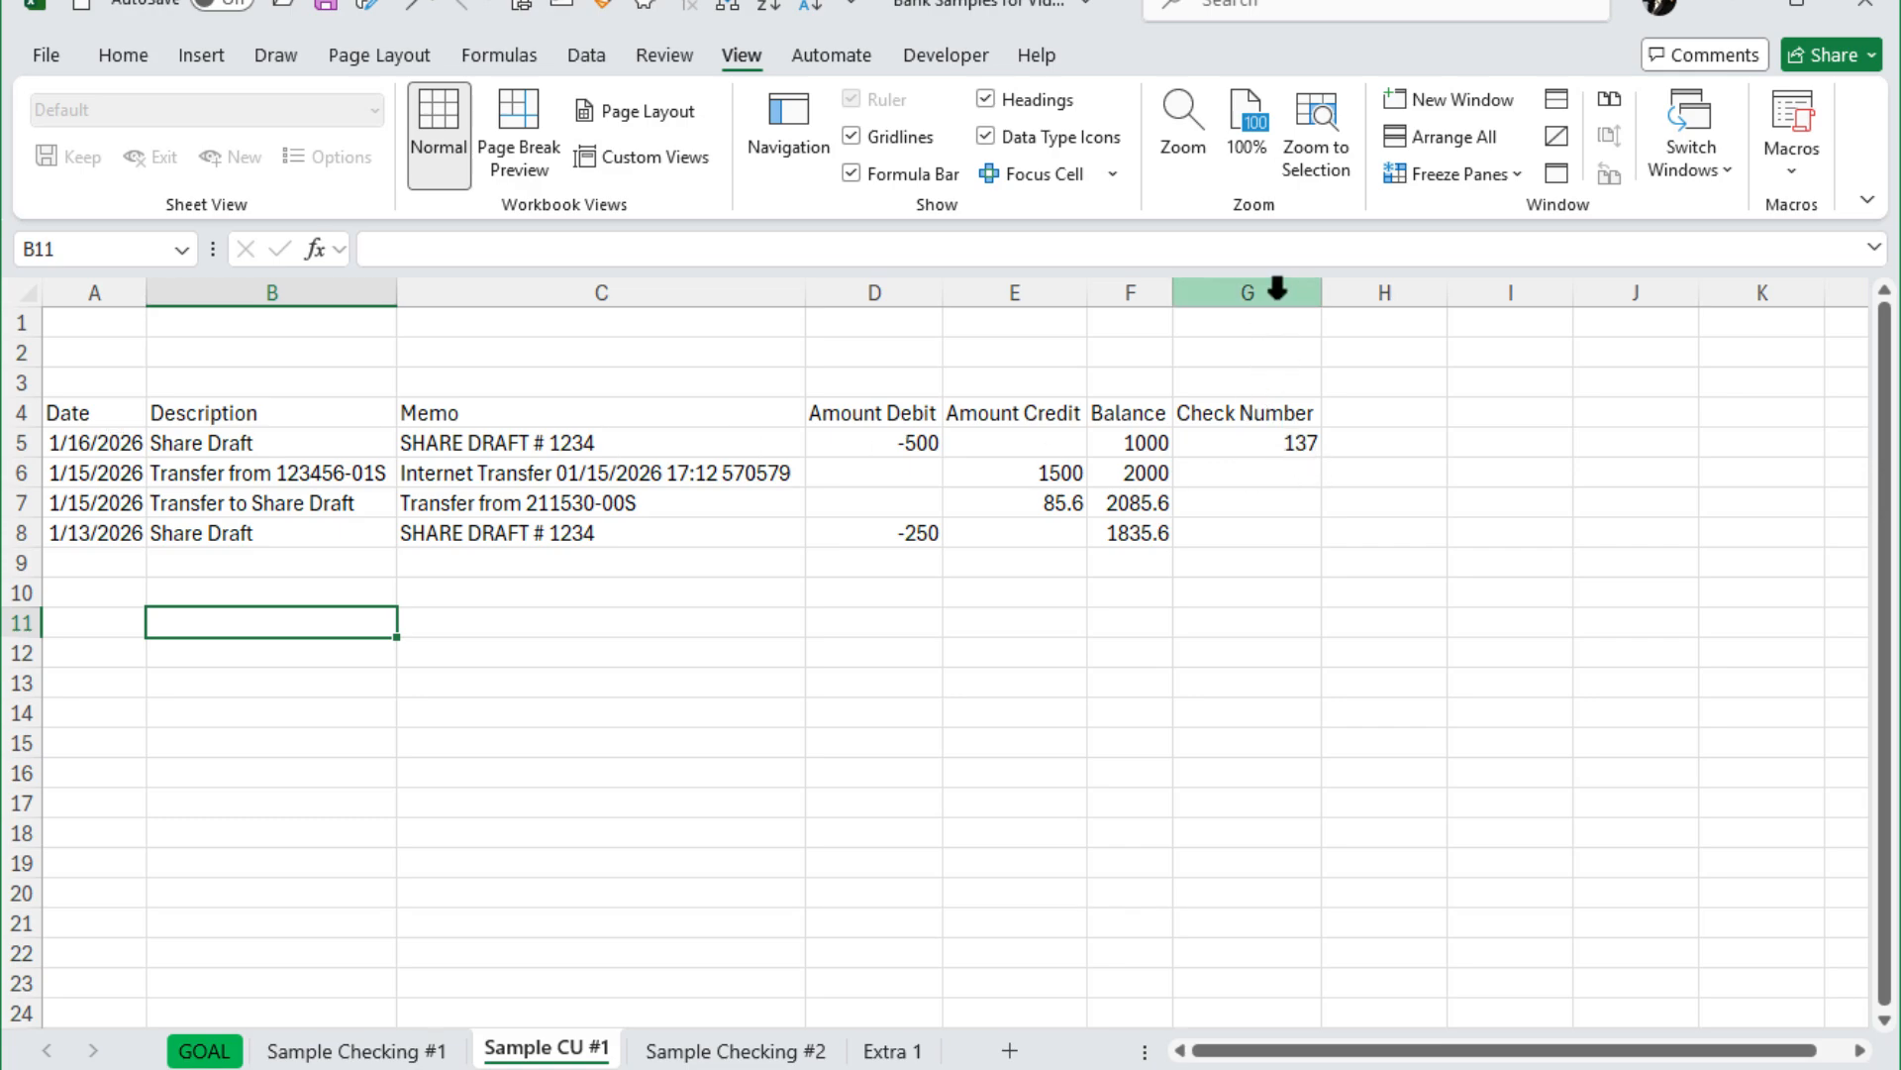
Move the Check Number column from G to directly before the Description column
right_click(1278, 292)
left_click(1380, 366)
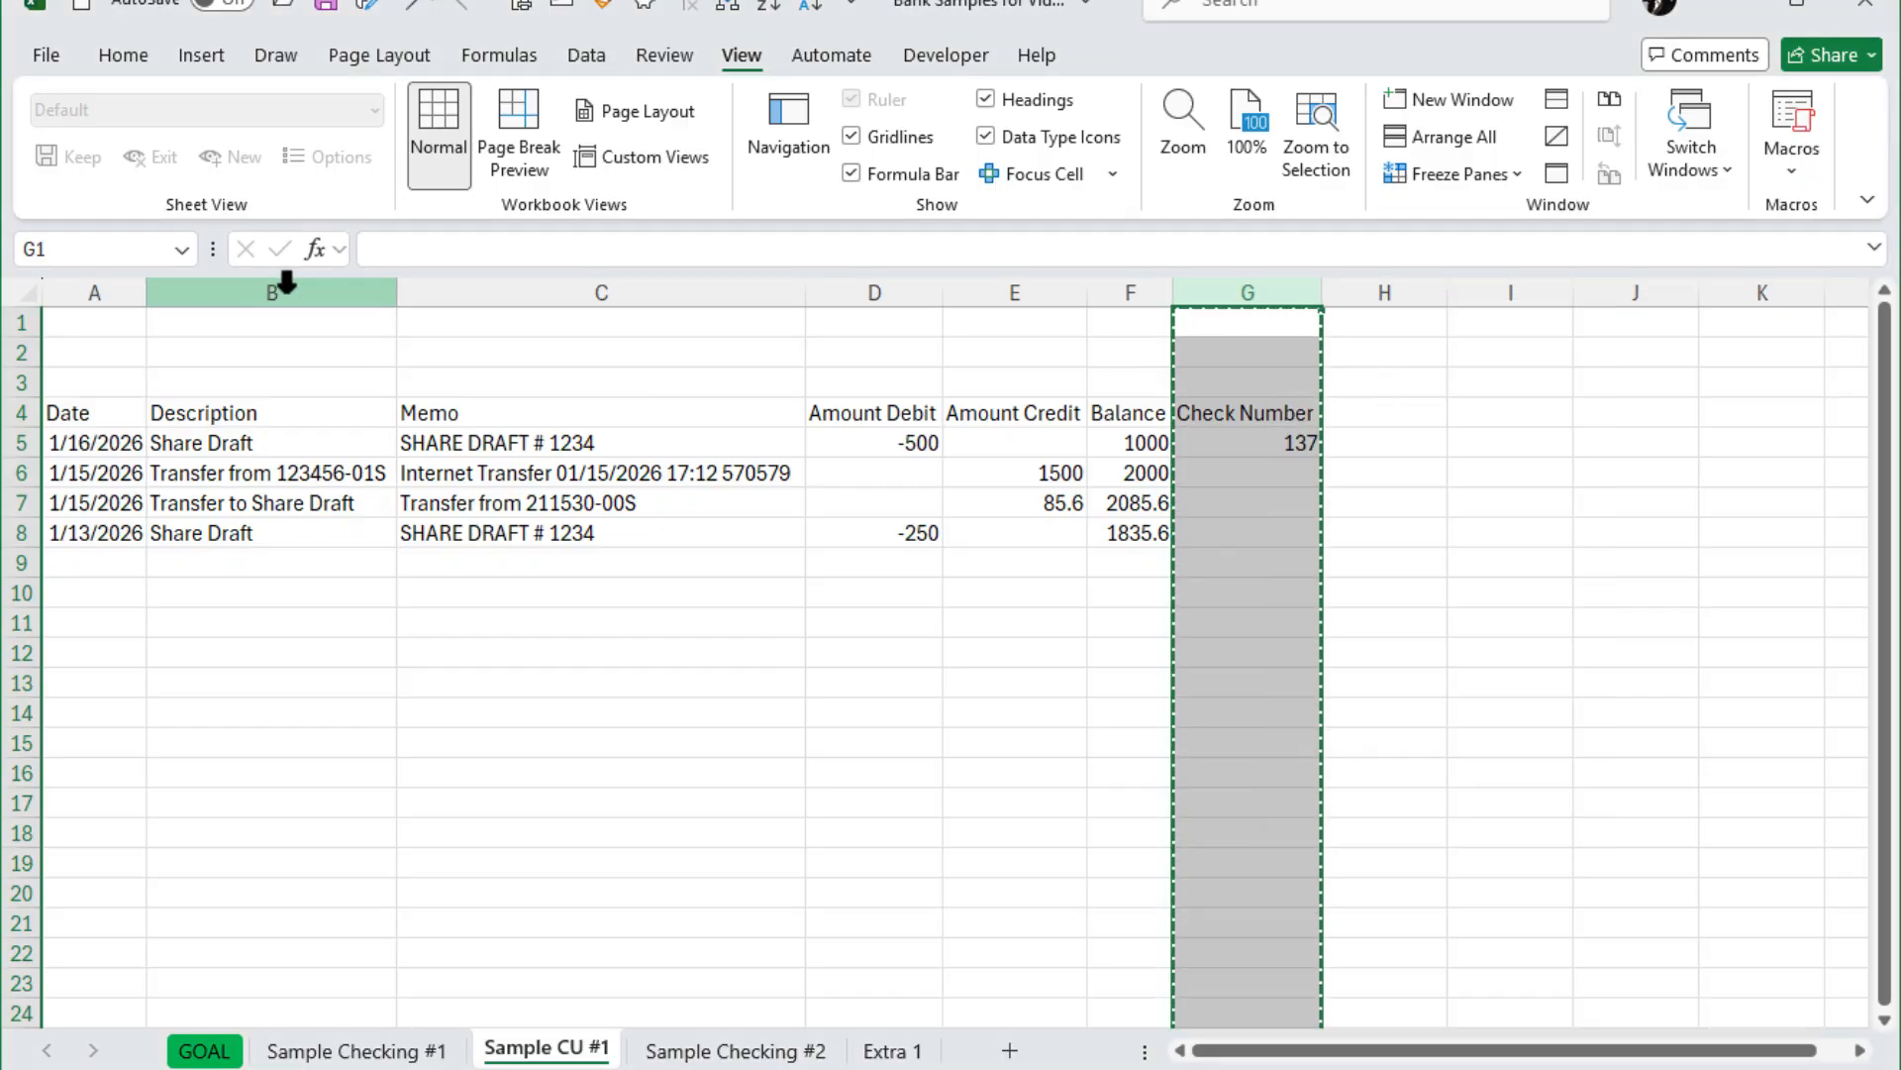
right_click(273, 292)
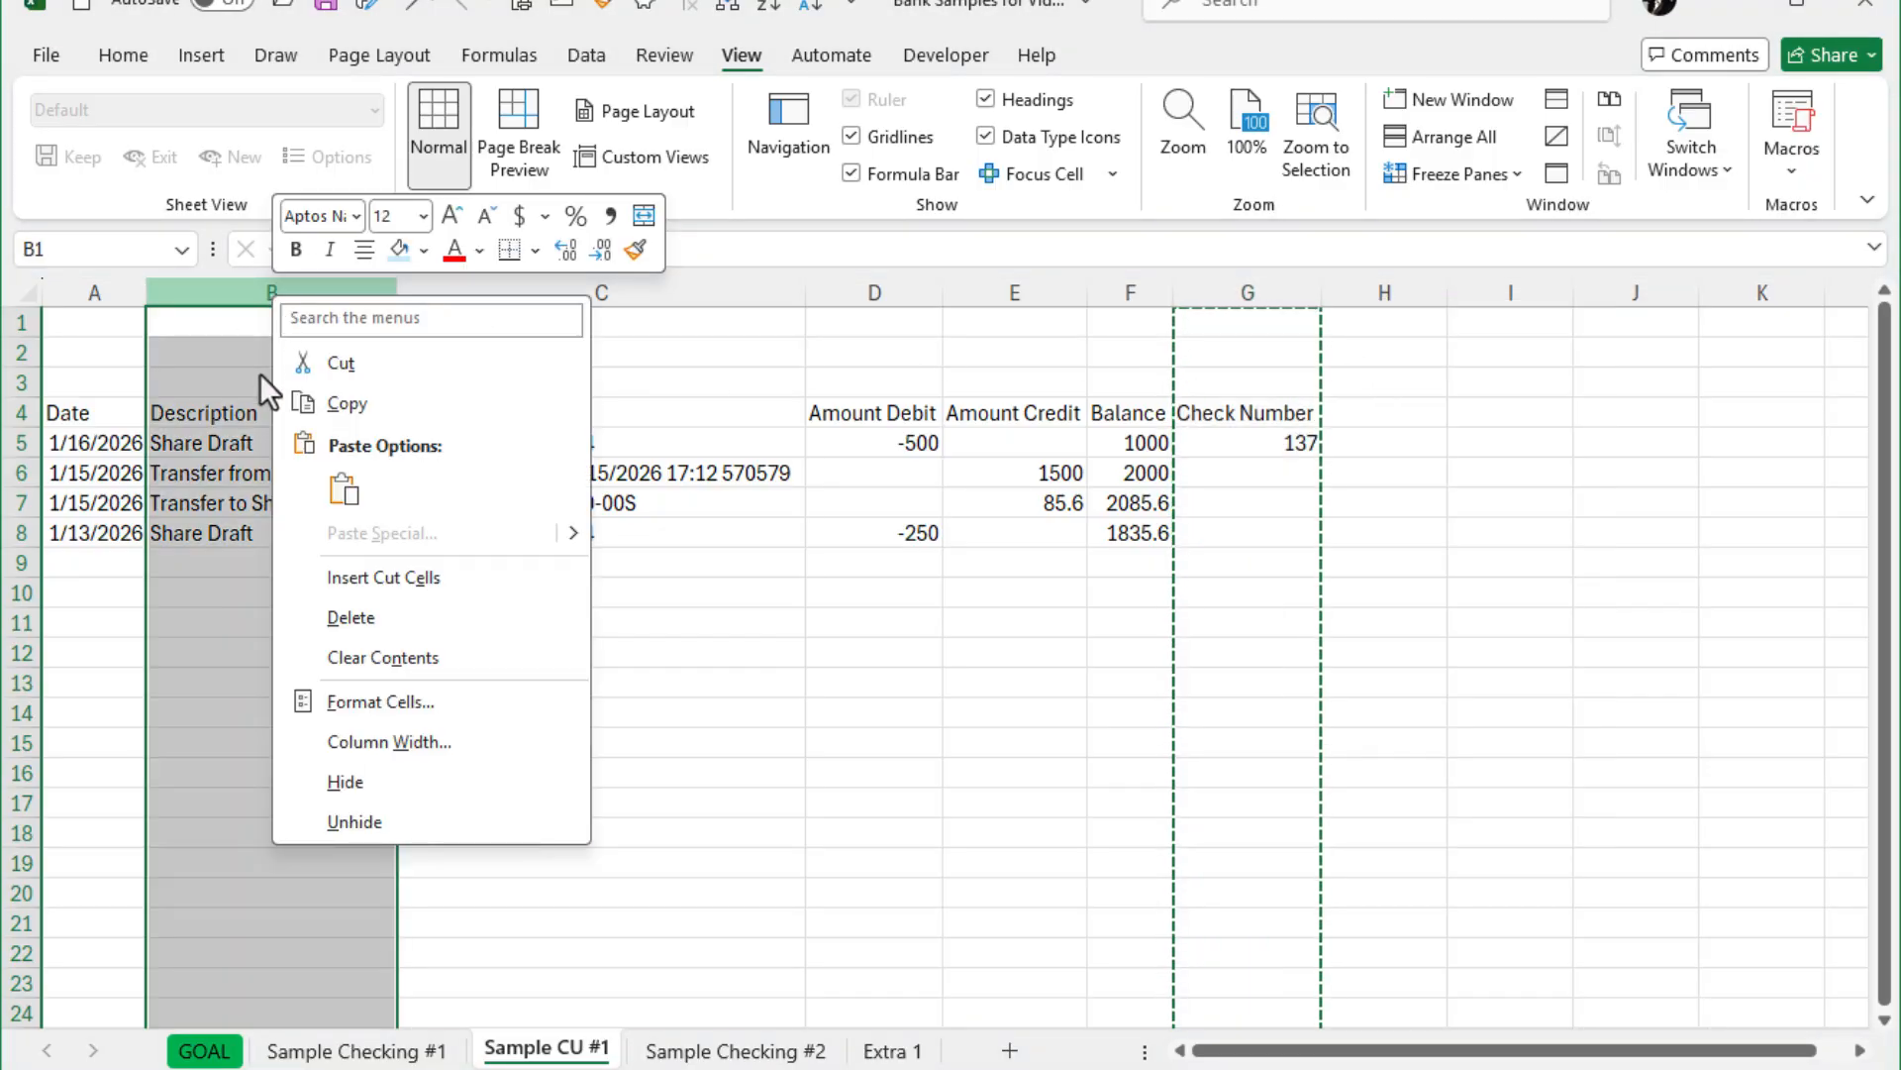
left_click(390, 574)
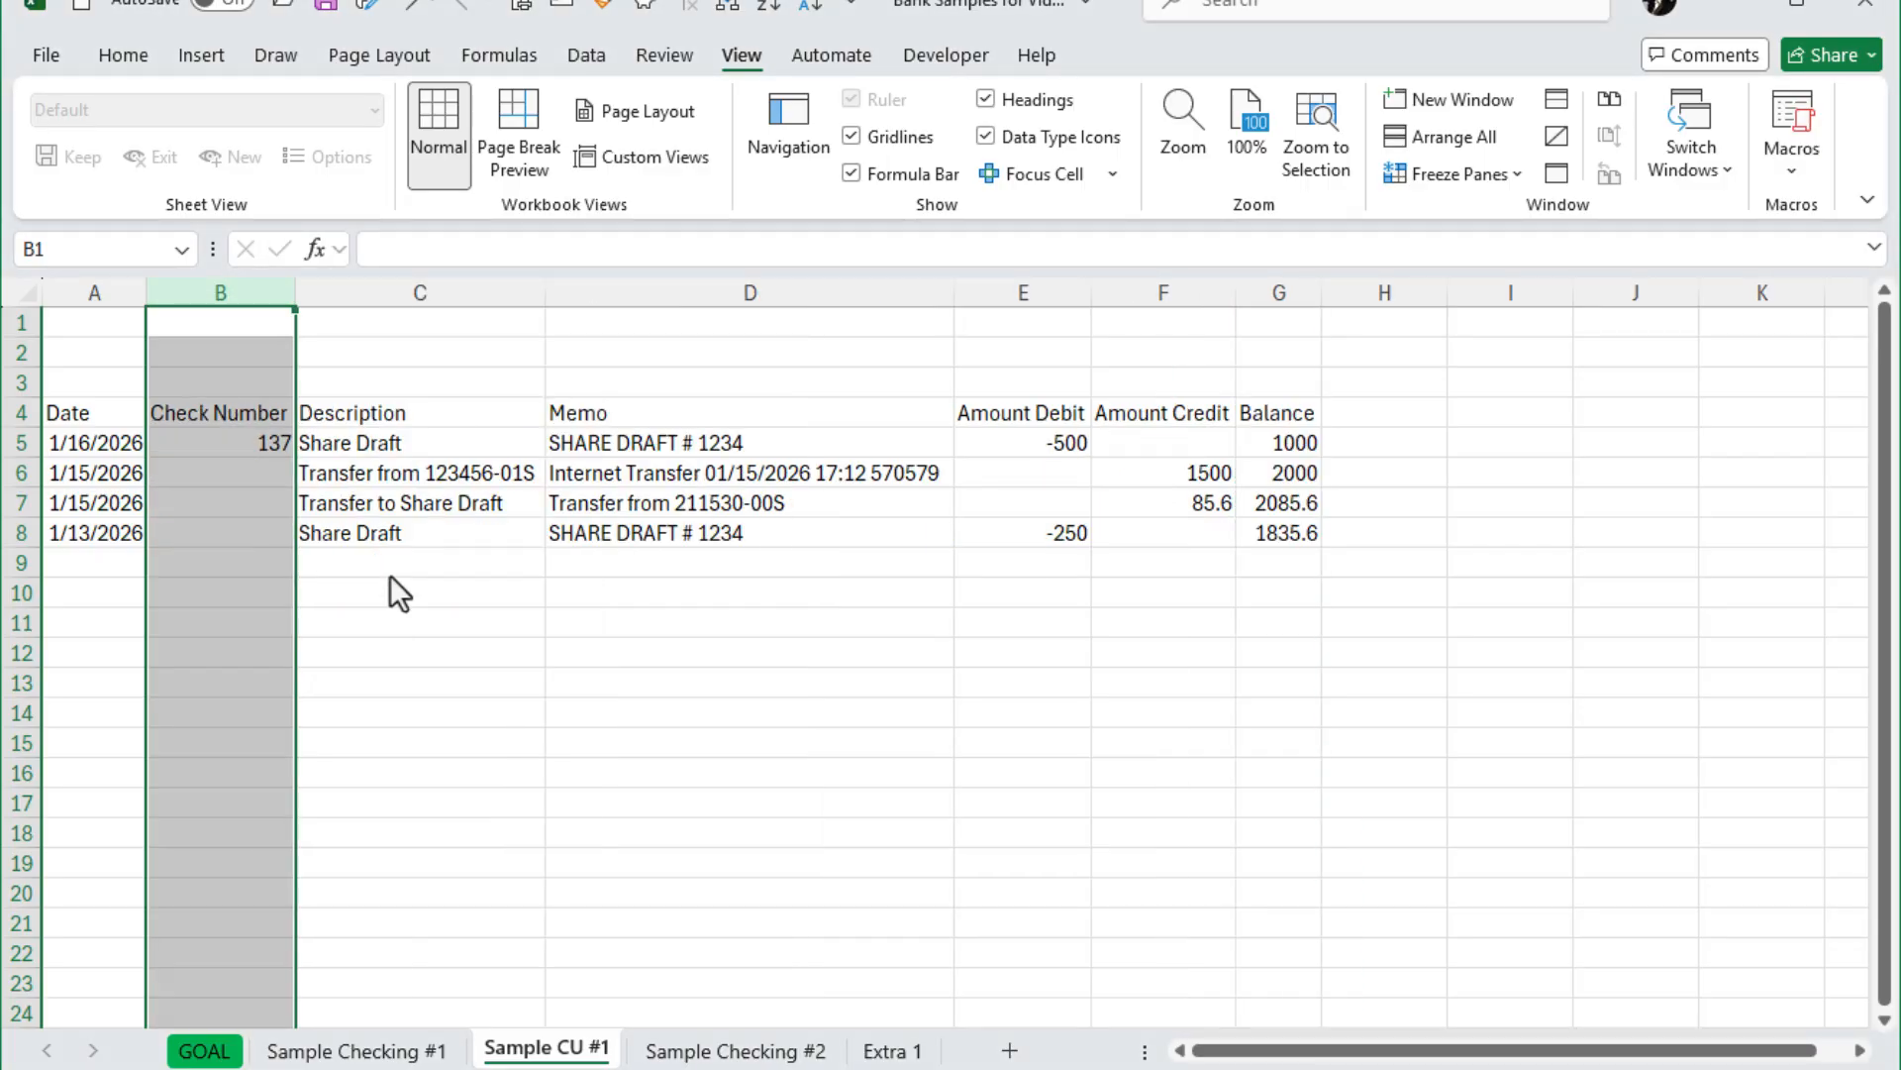
left_click(257, 530)
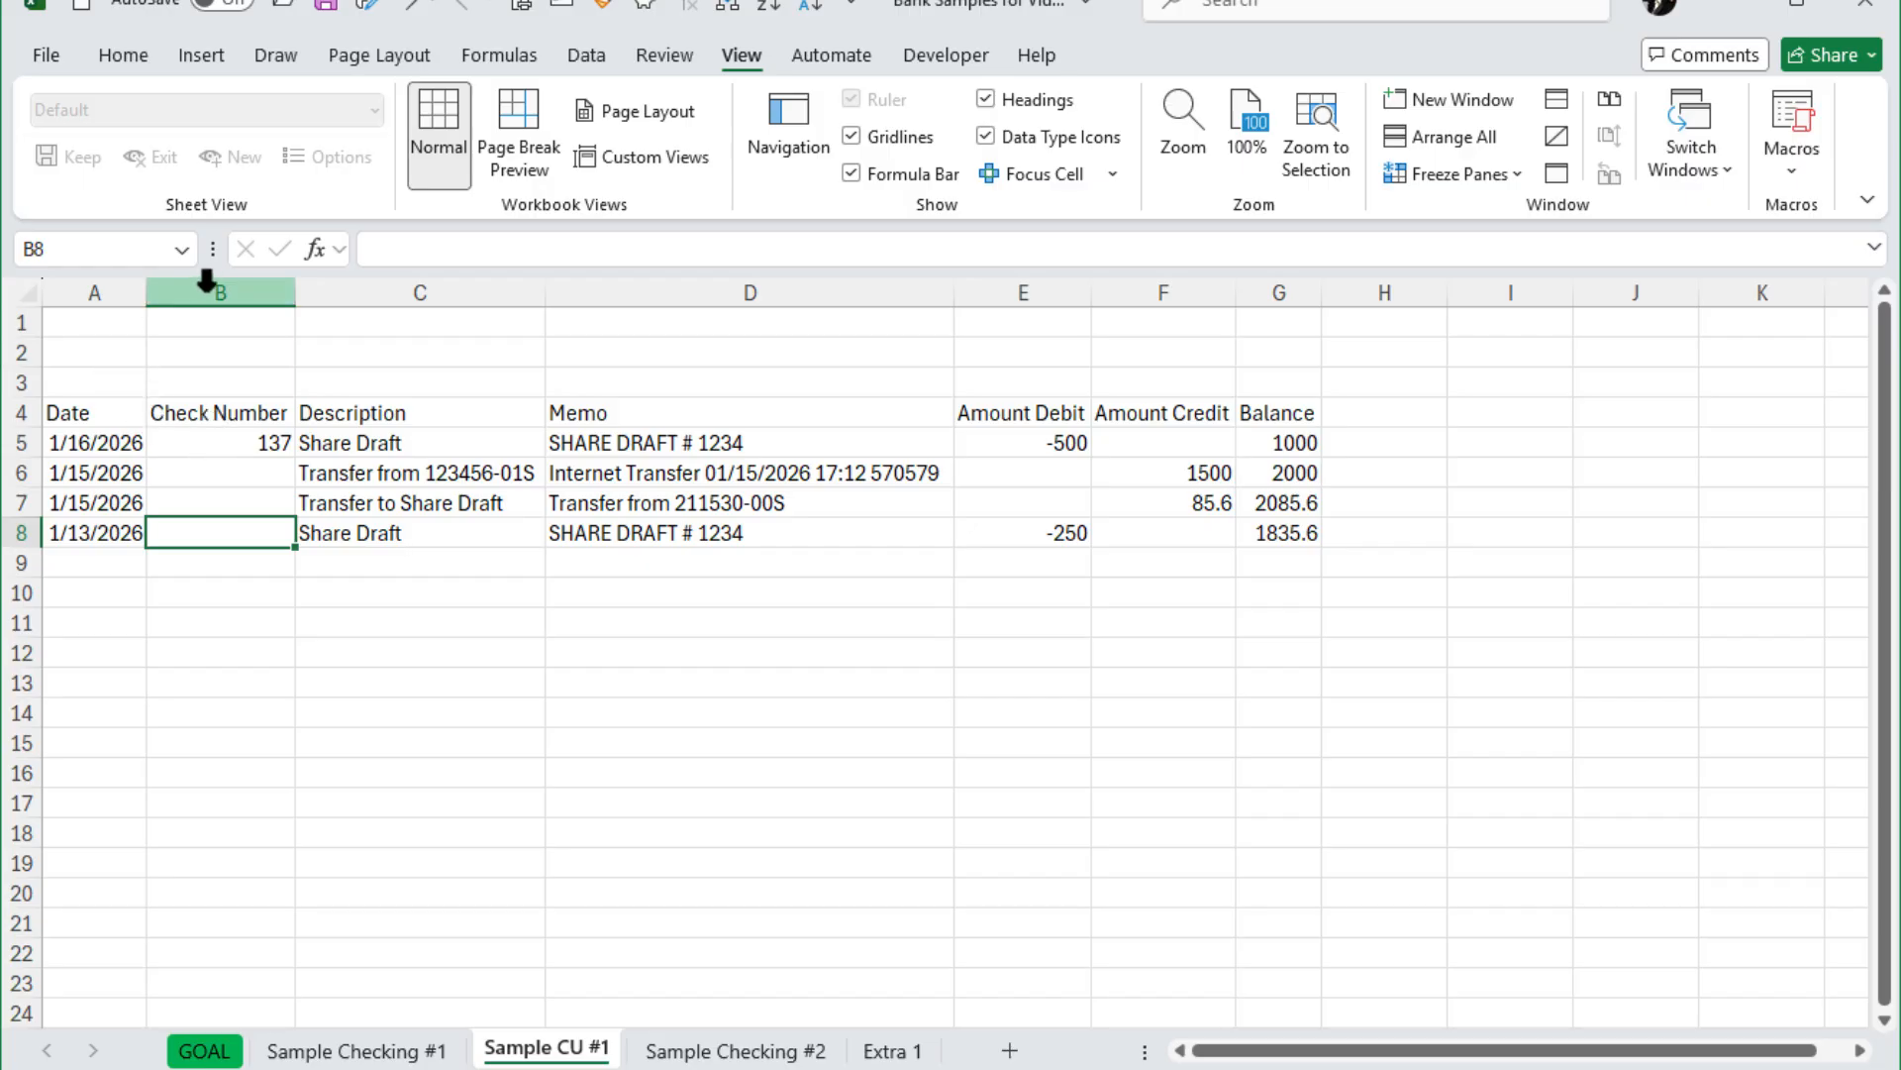
Insert a blank column B between Date and Check Number, and head it Trx Type in B4
right_click(206, 285)
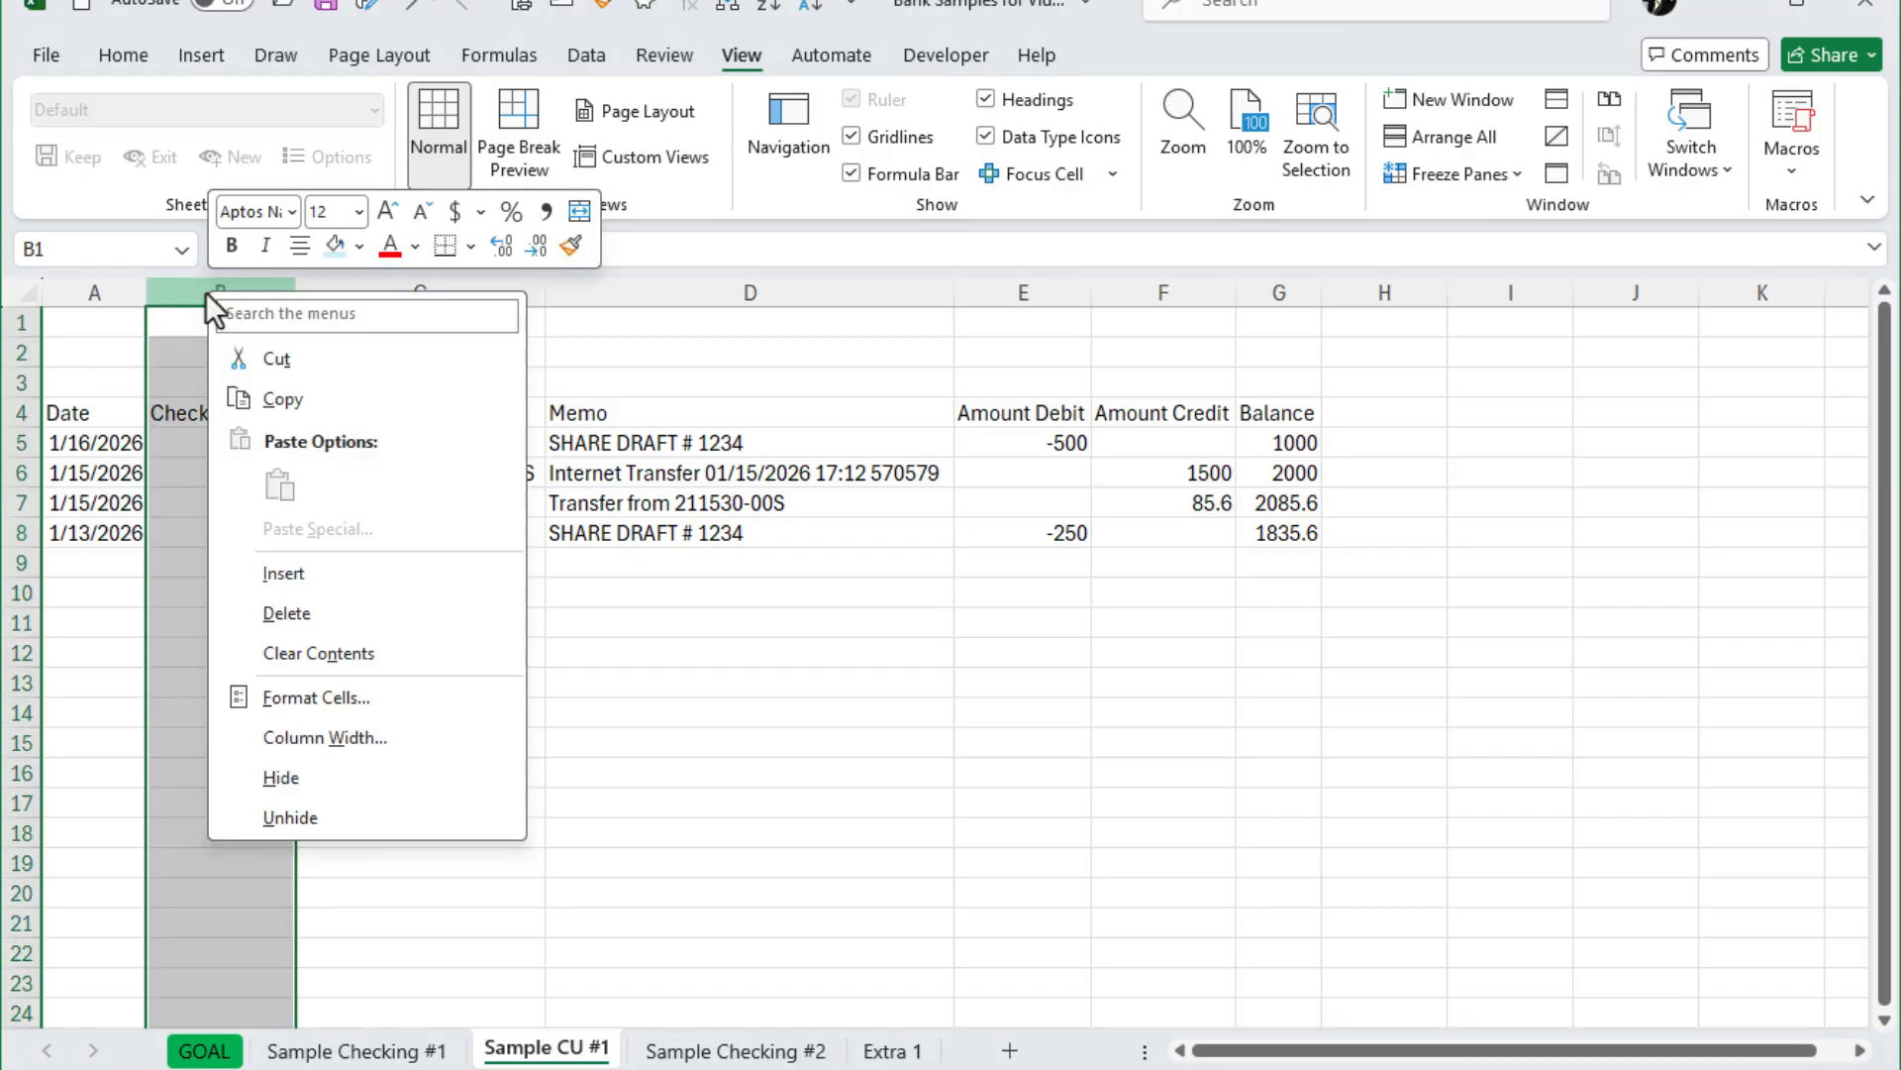
left_click(275, 573)
left_click(212, 412)
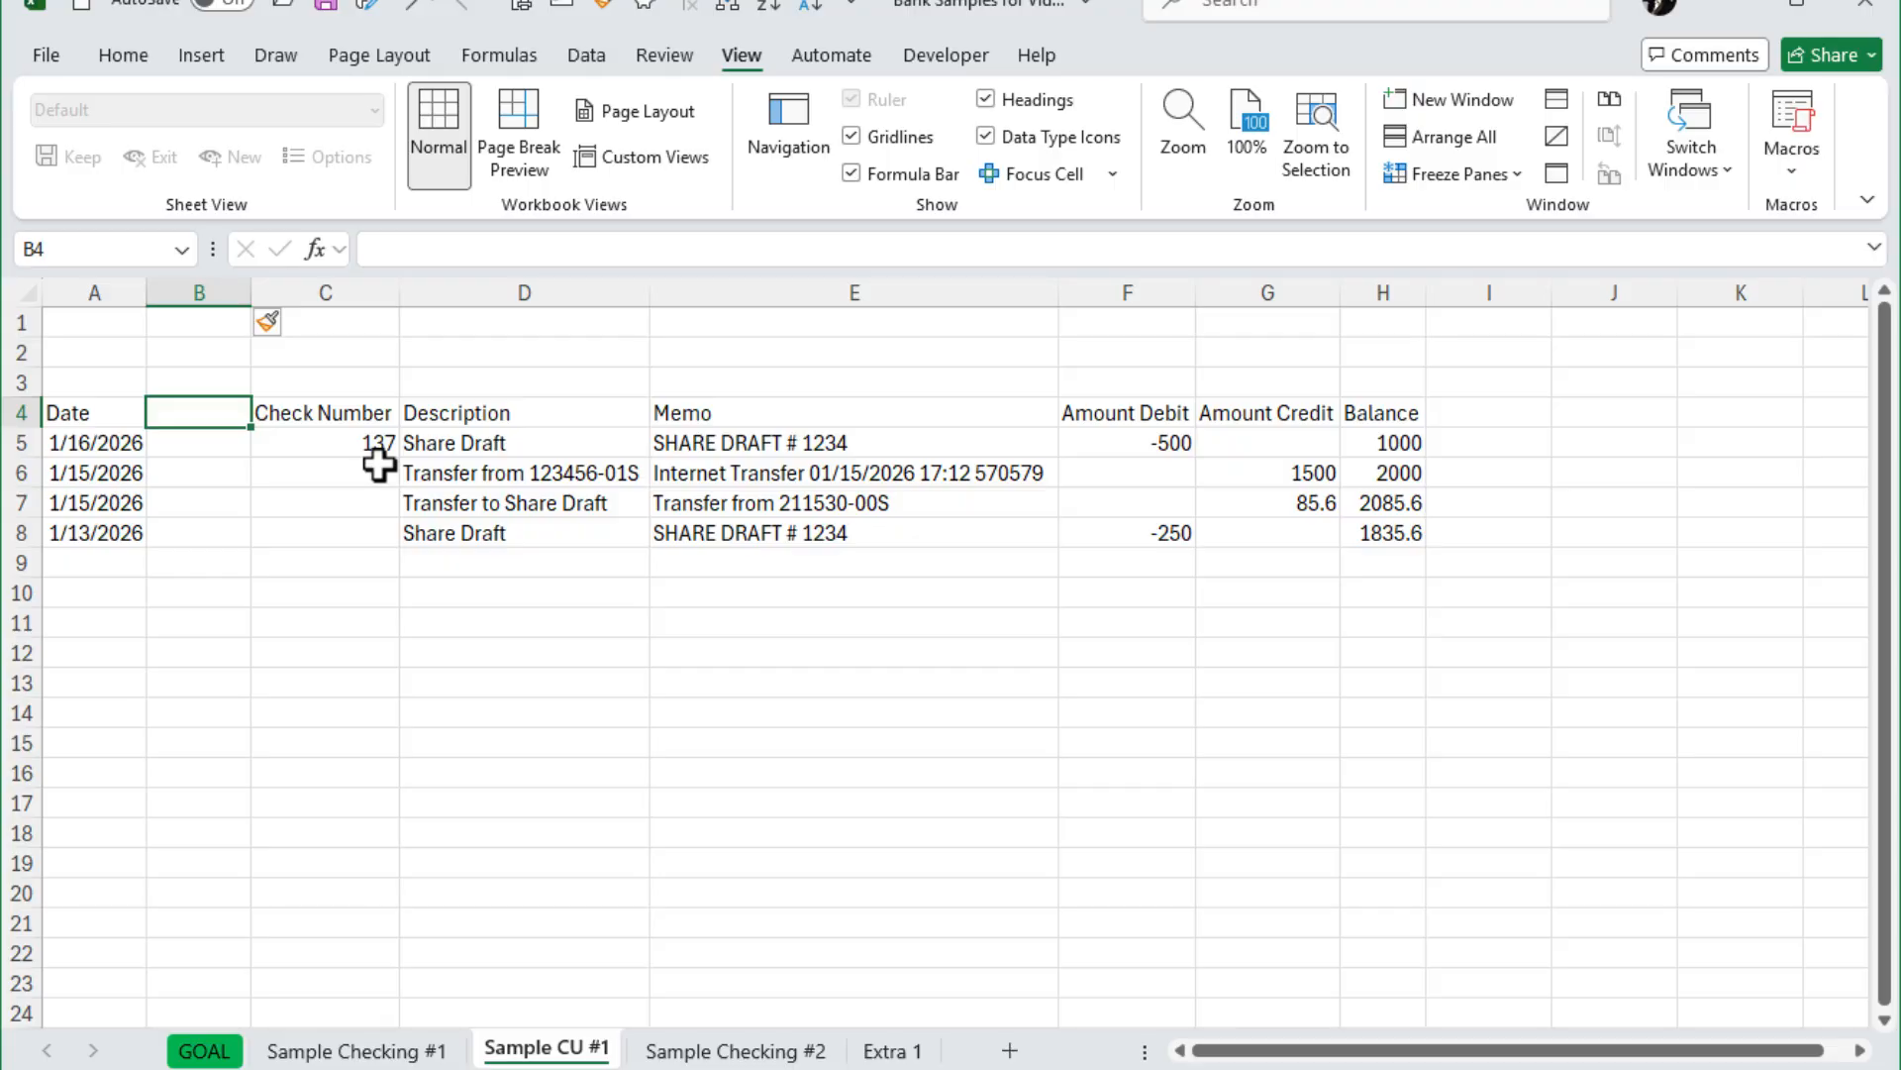
type("Trx T")
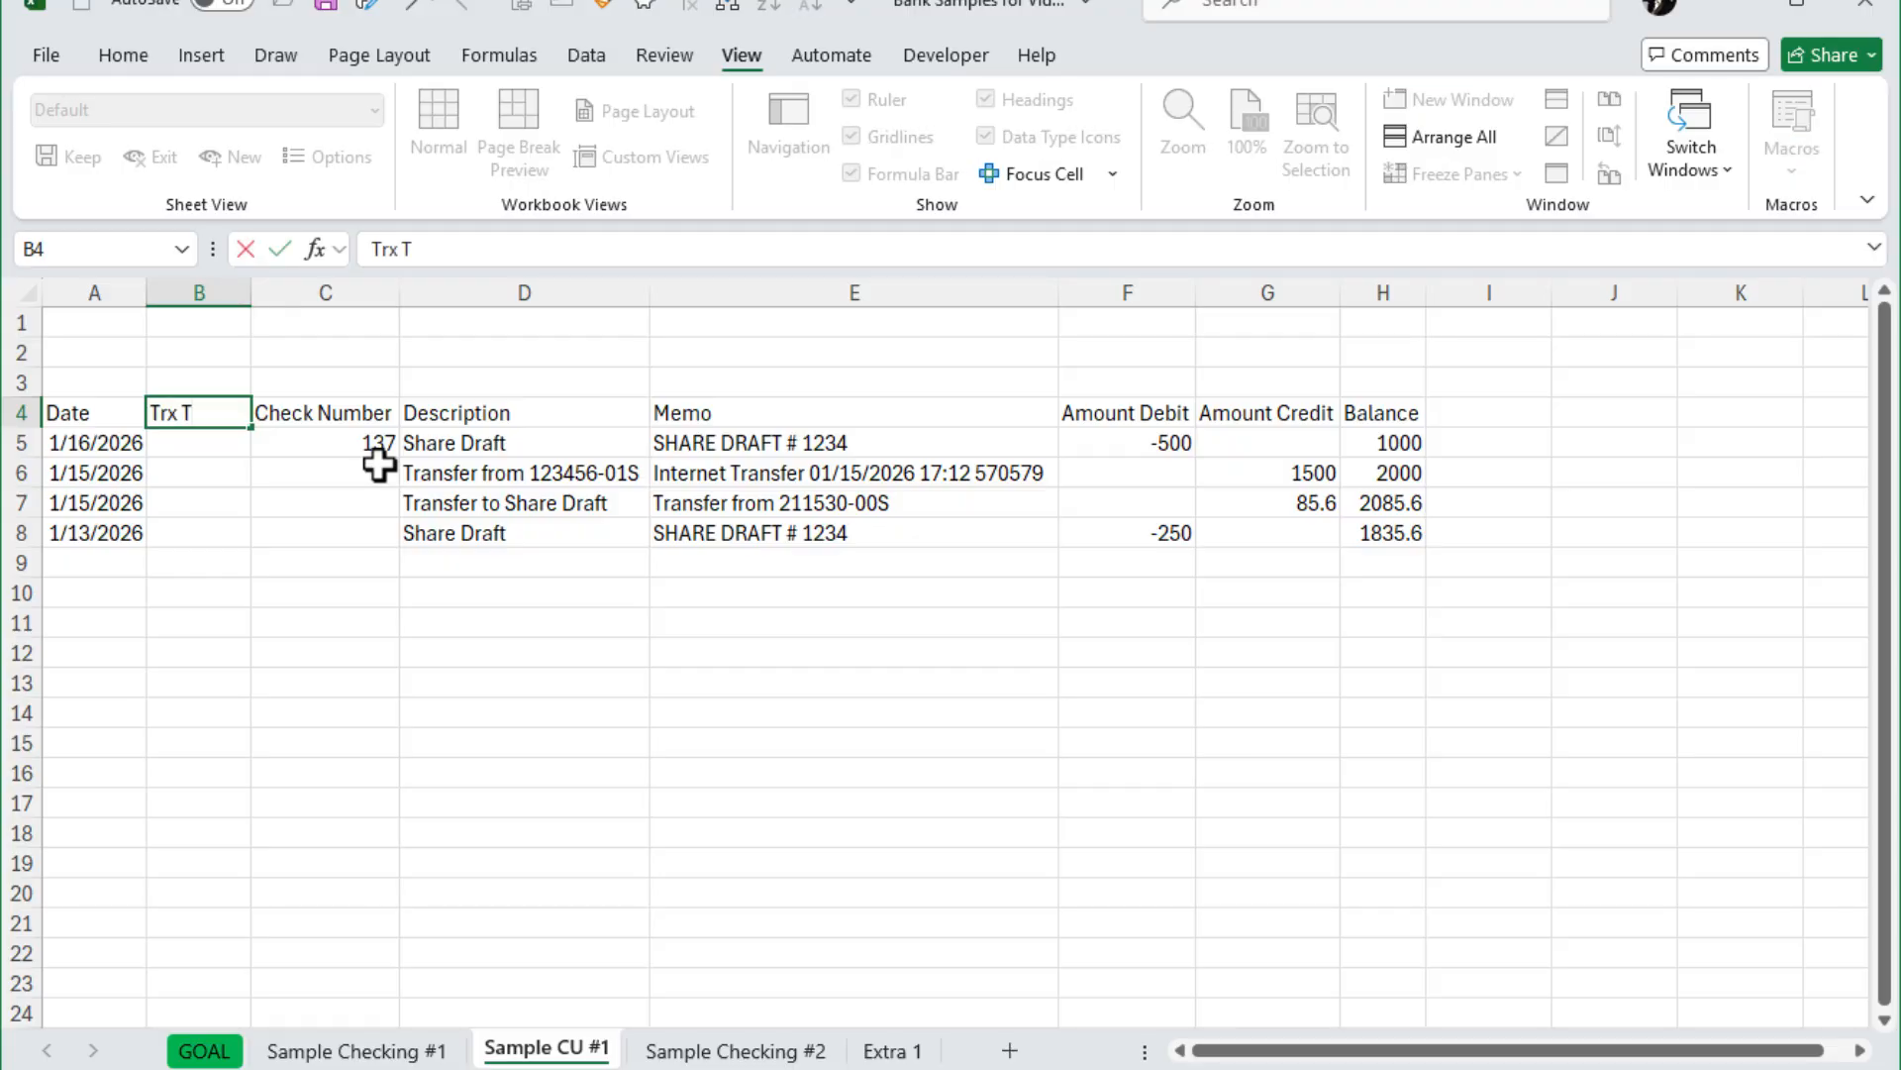
type("ype")
key("Return")
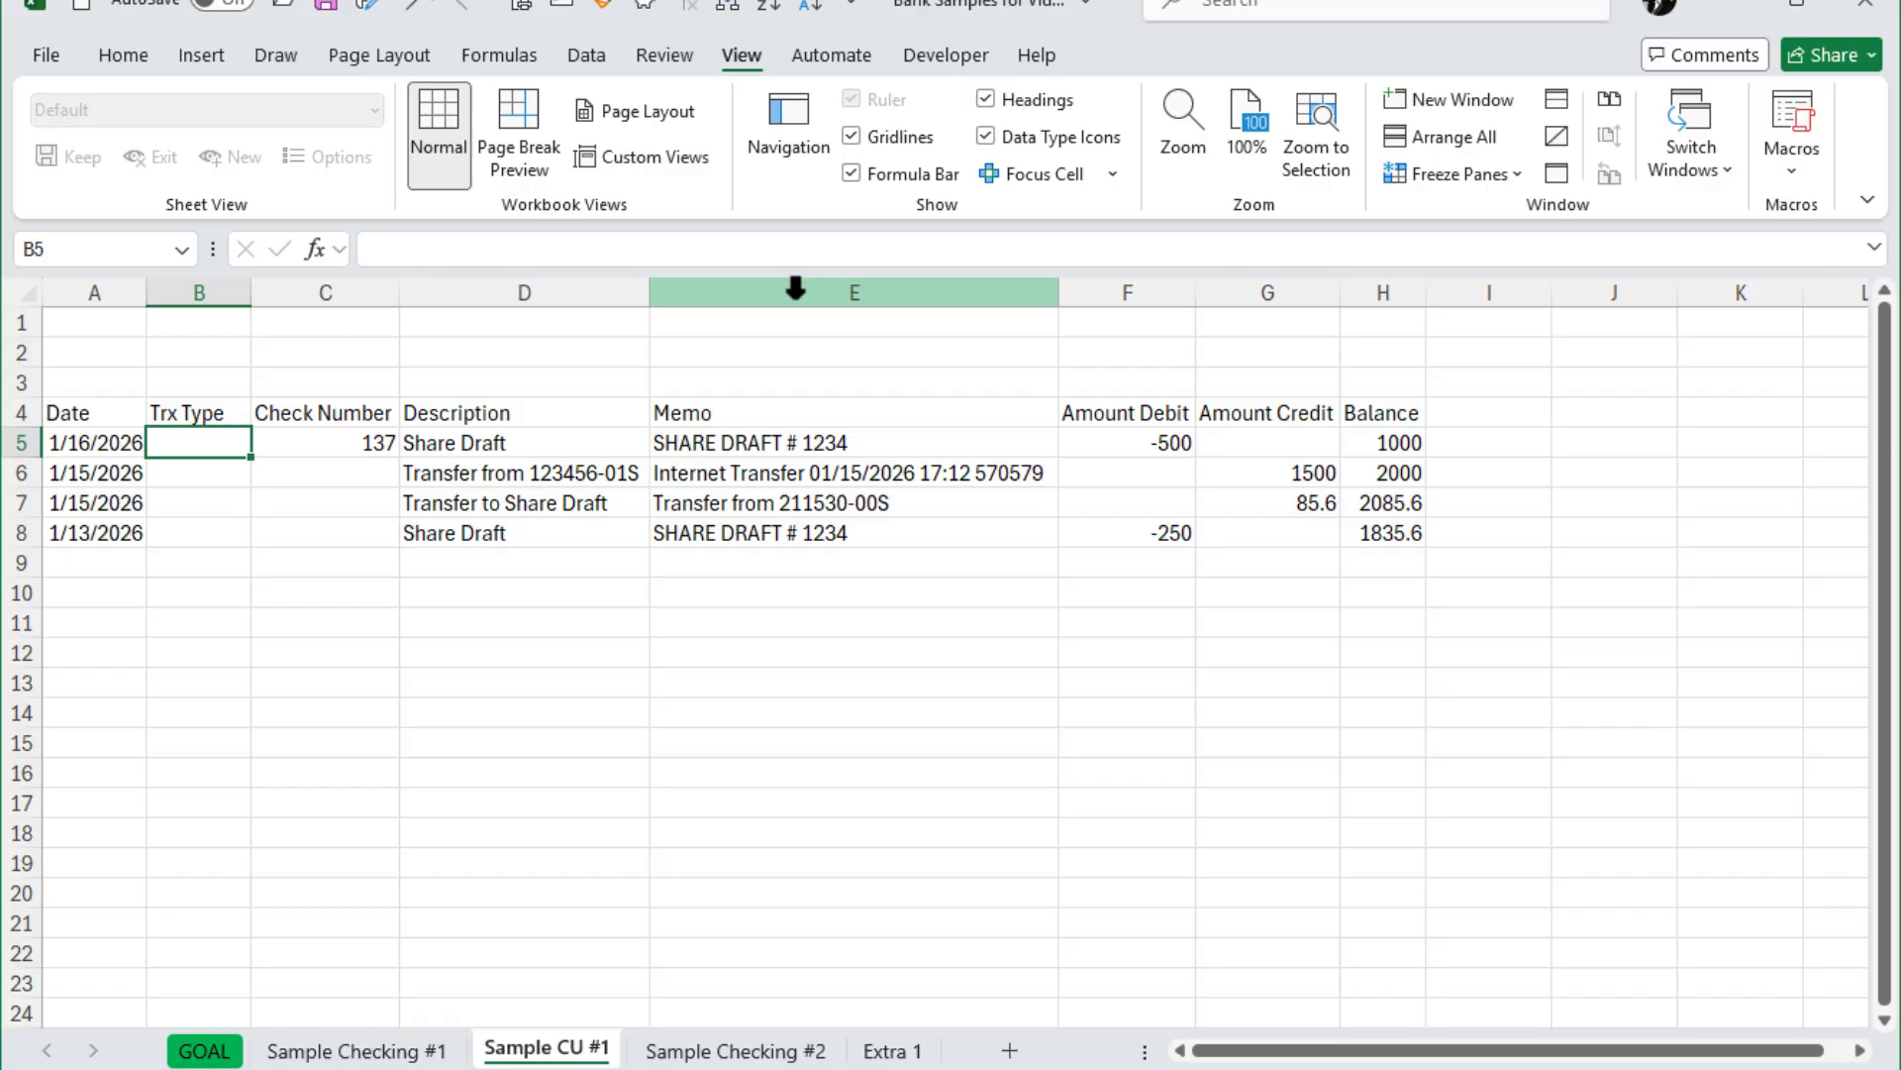
Insert two blank columns between Description and Memo, and head them Withdrawal in E4 and Credit in F4
right_click(798, 289)
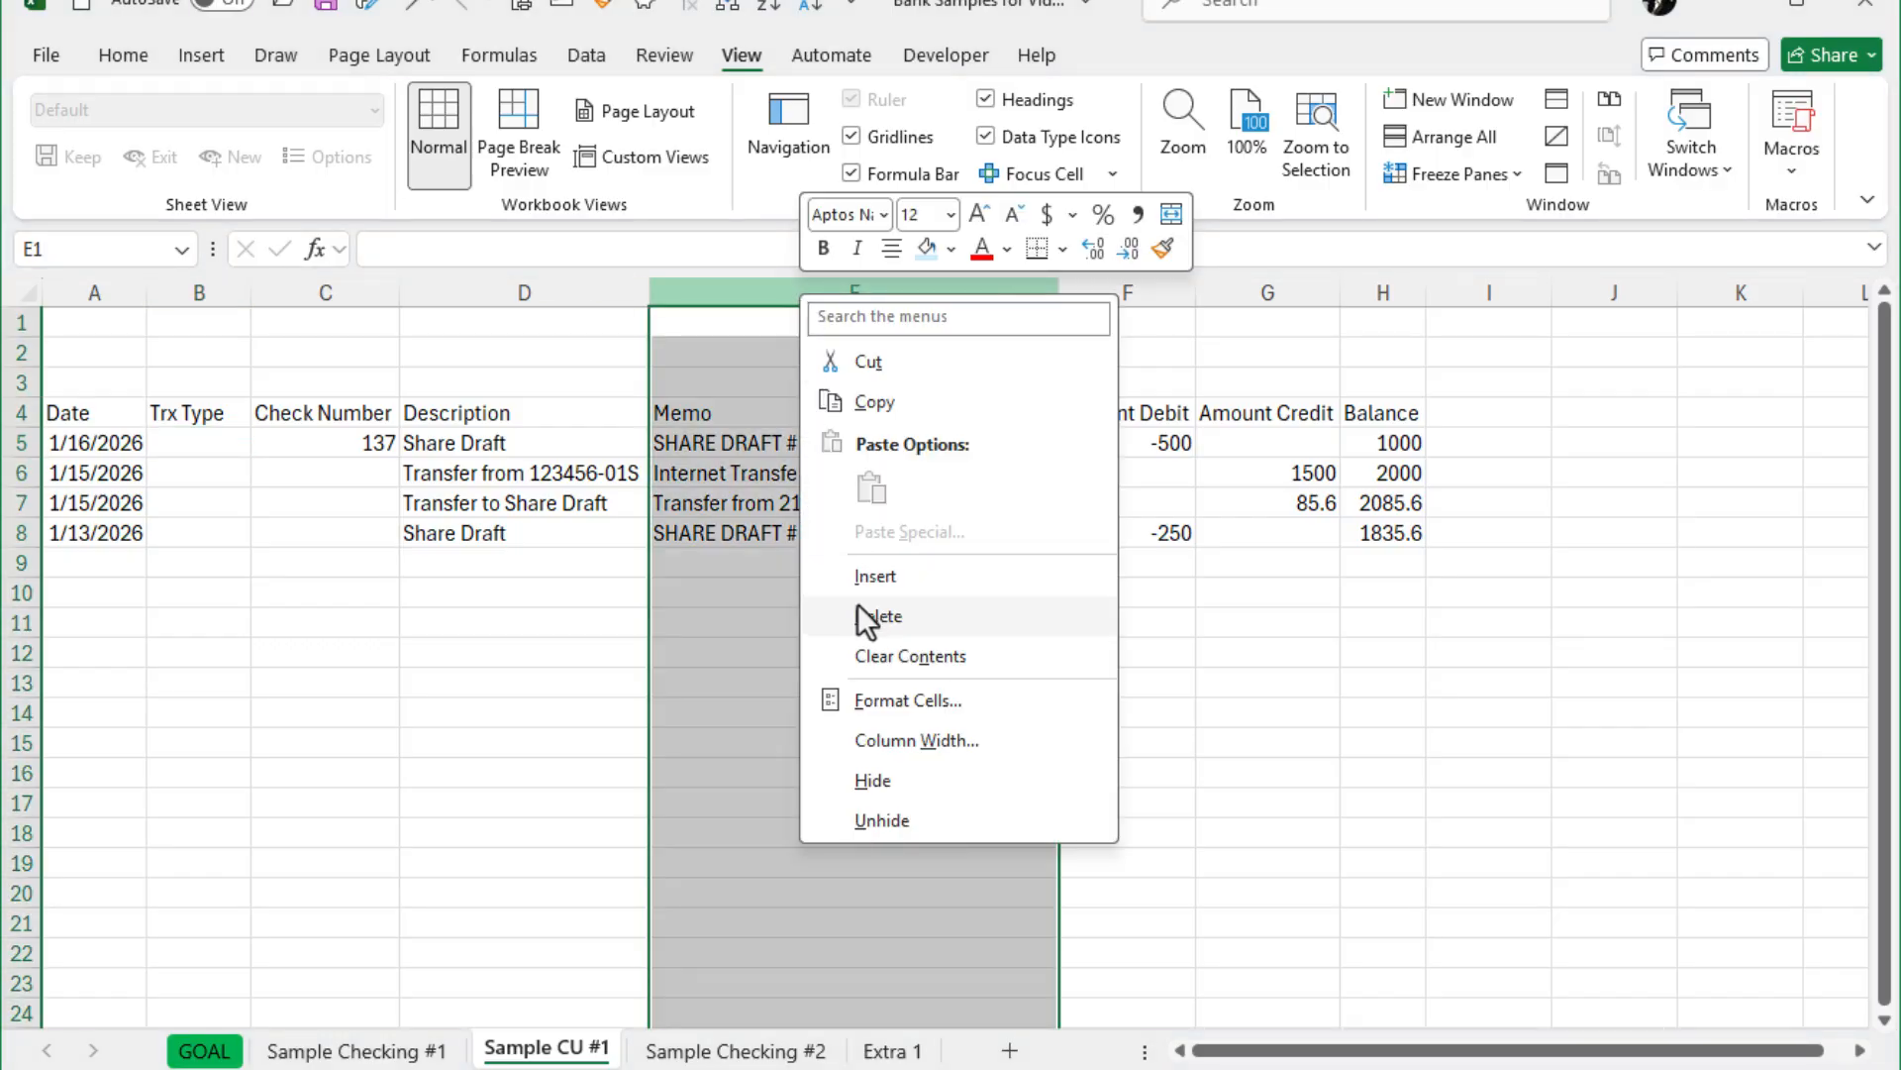
left_click(888, 577)
right_click(968, 289)
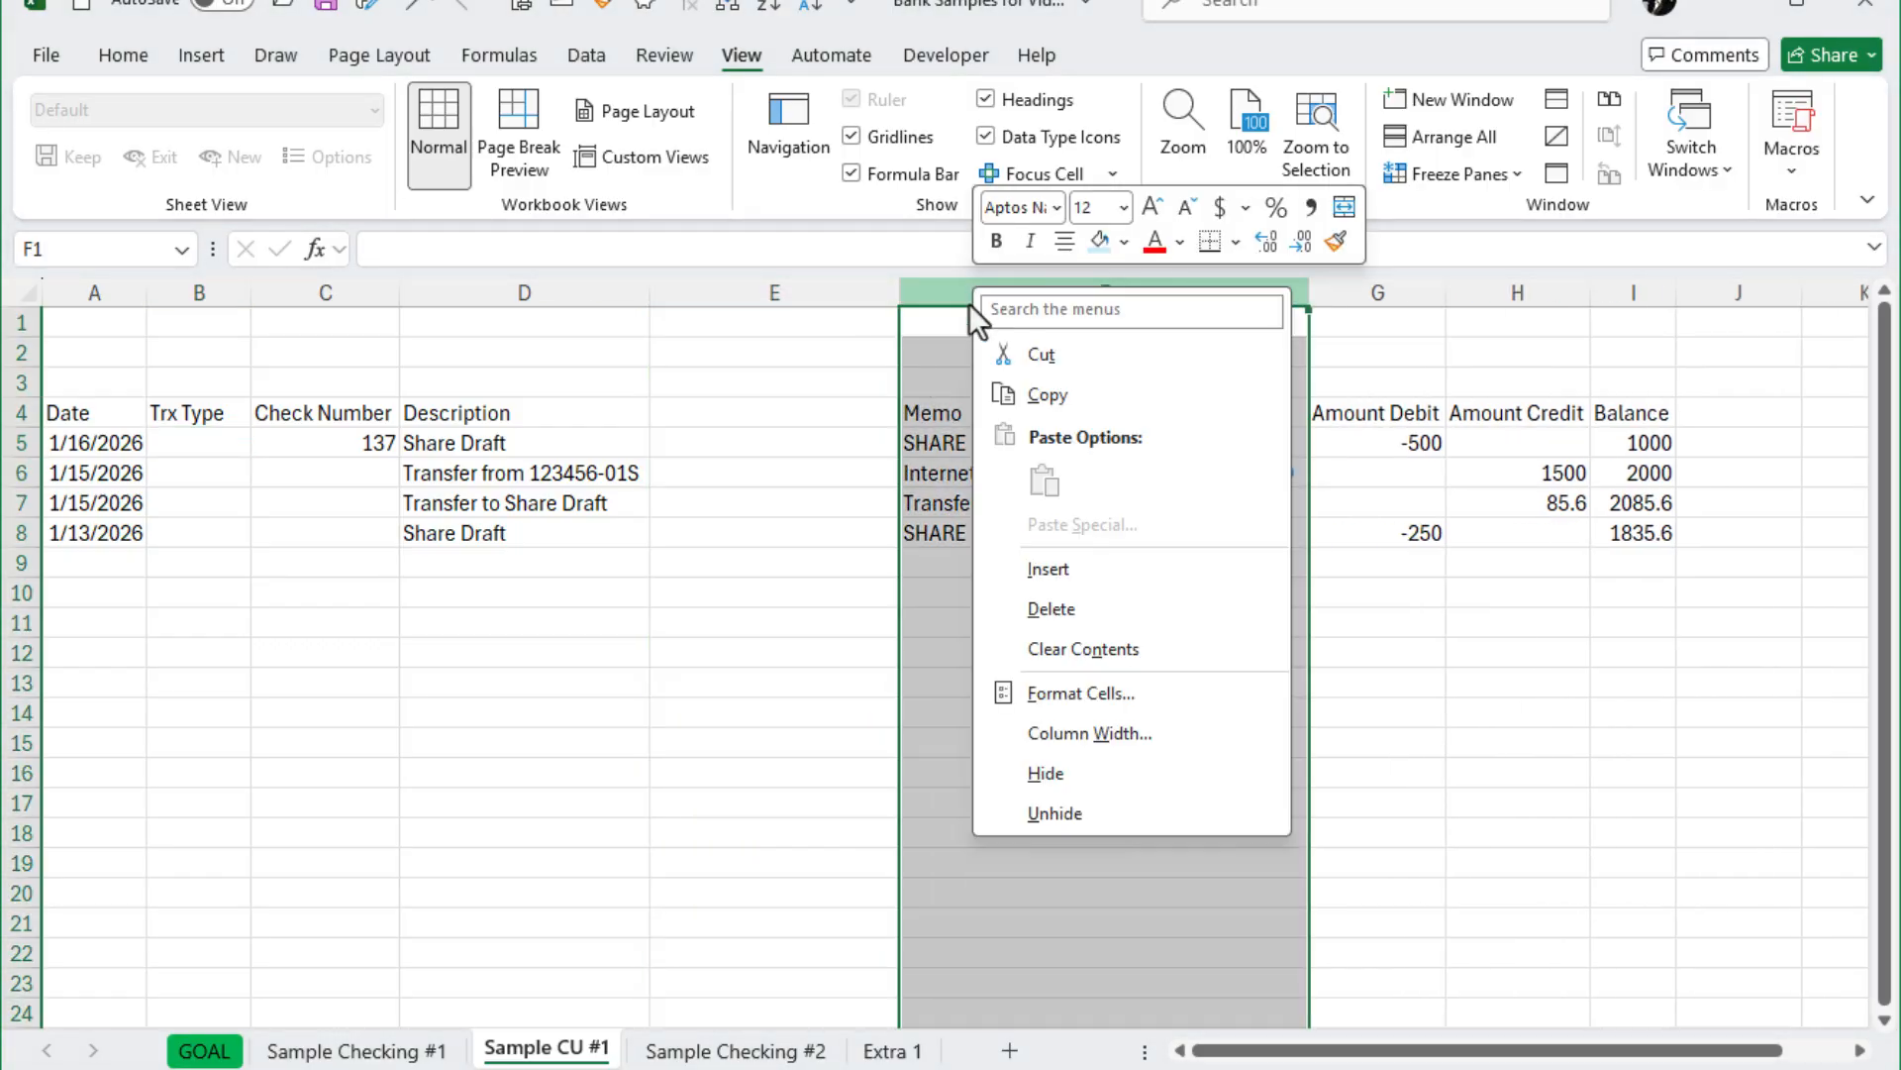
left_click(1044, 574)
left_click(750, 414)
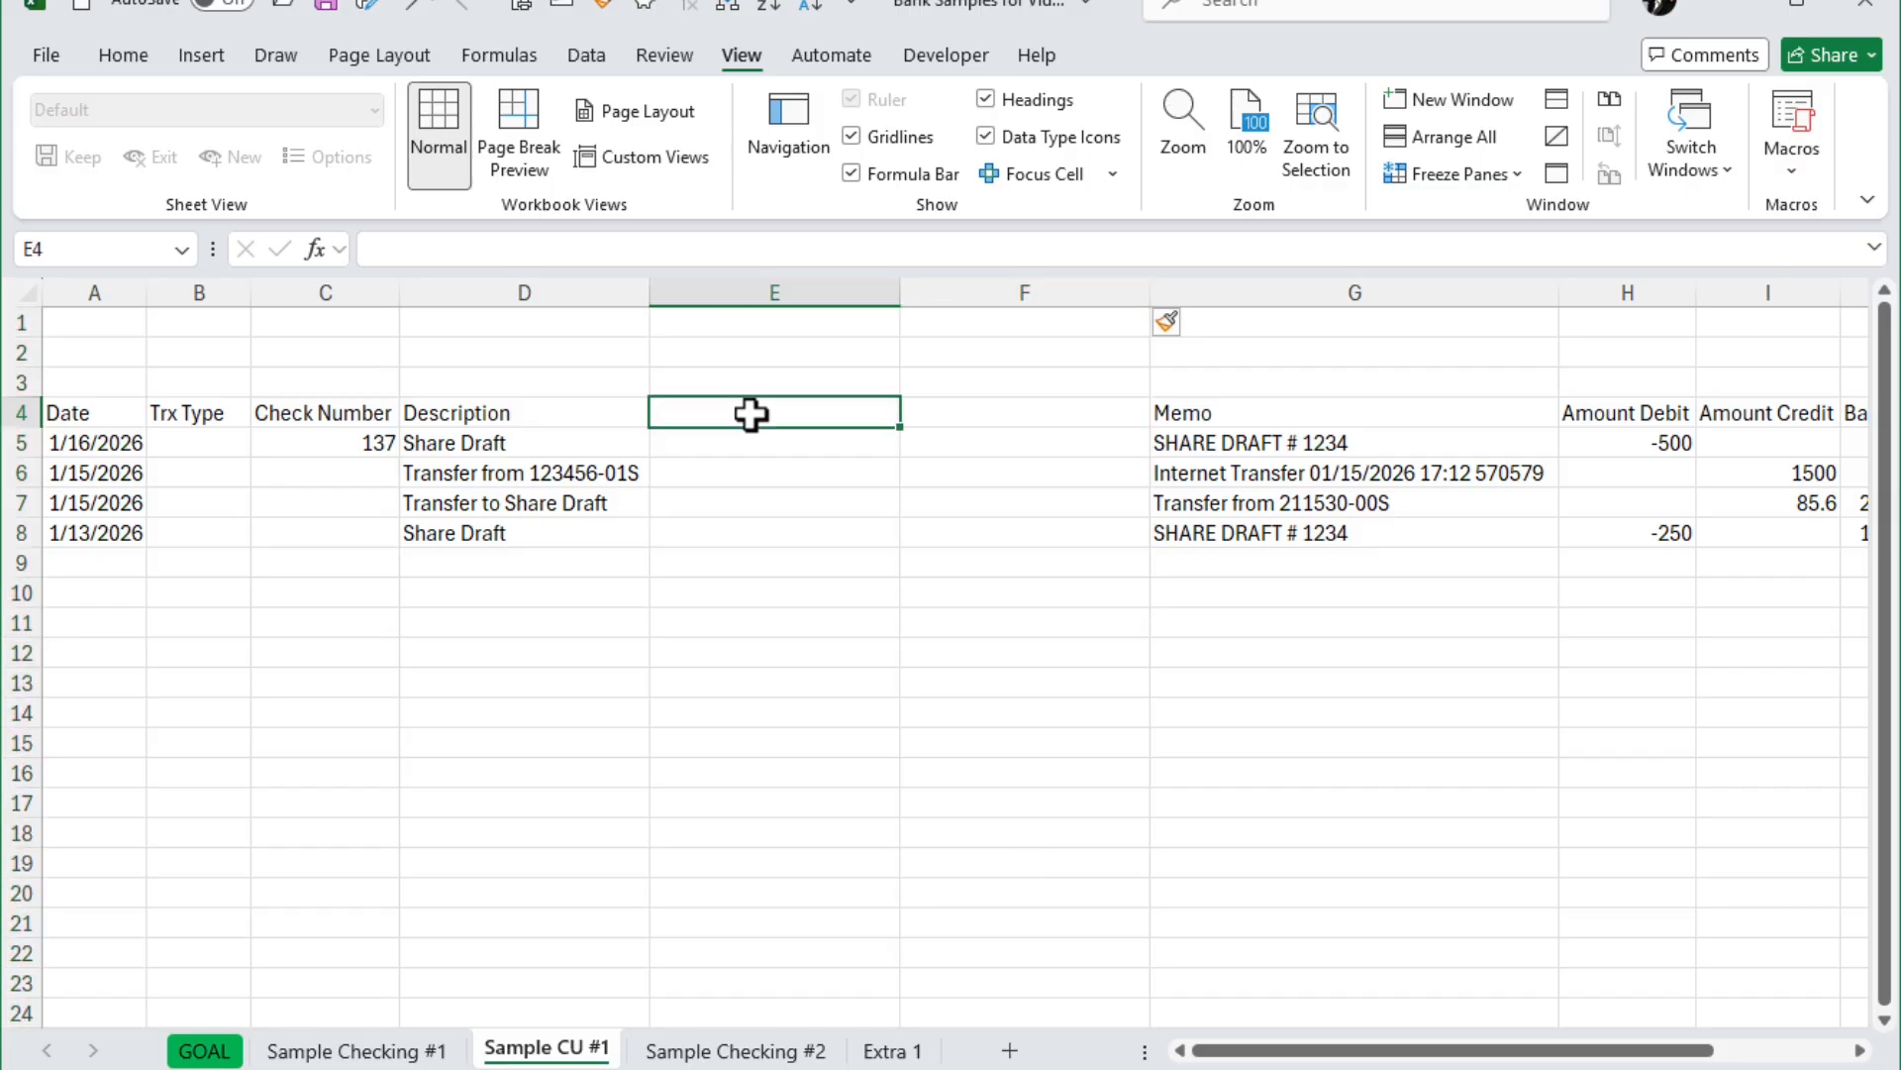
type("Withdrawal")
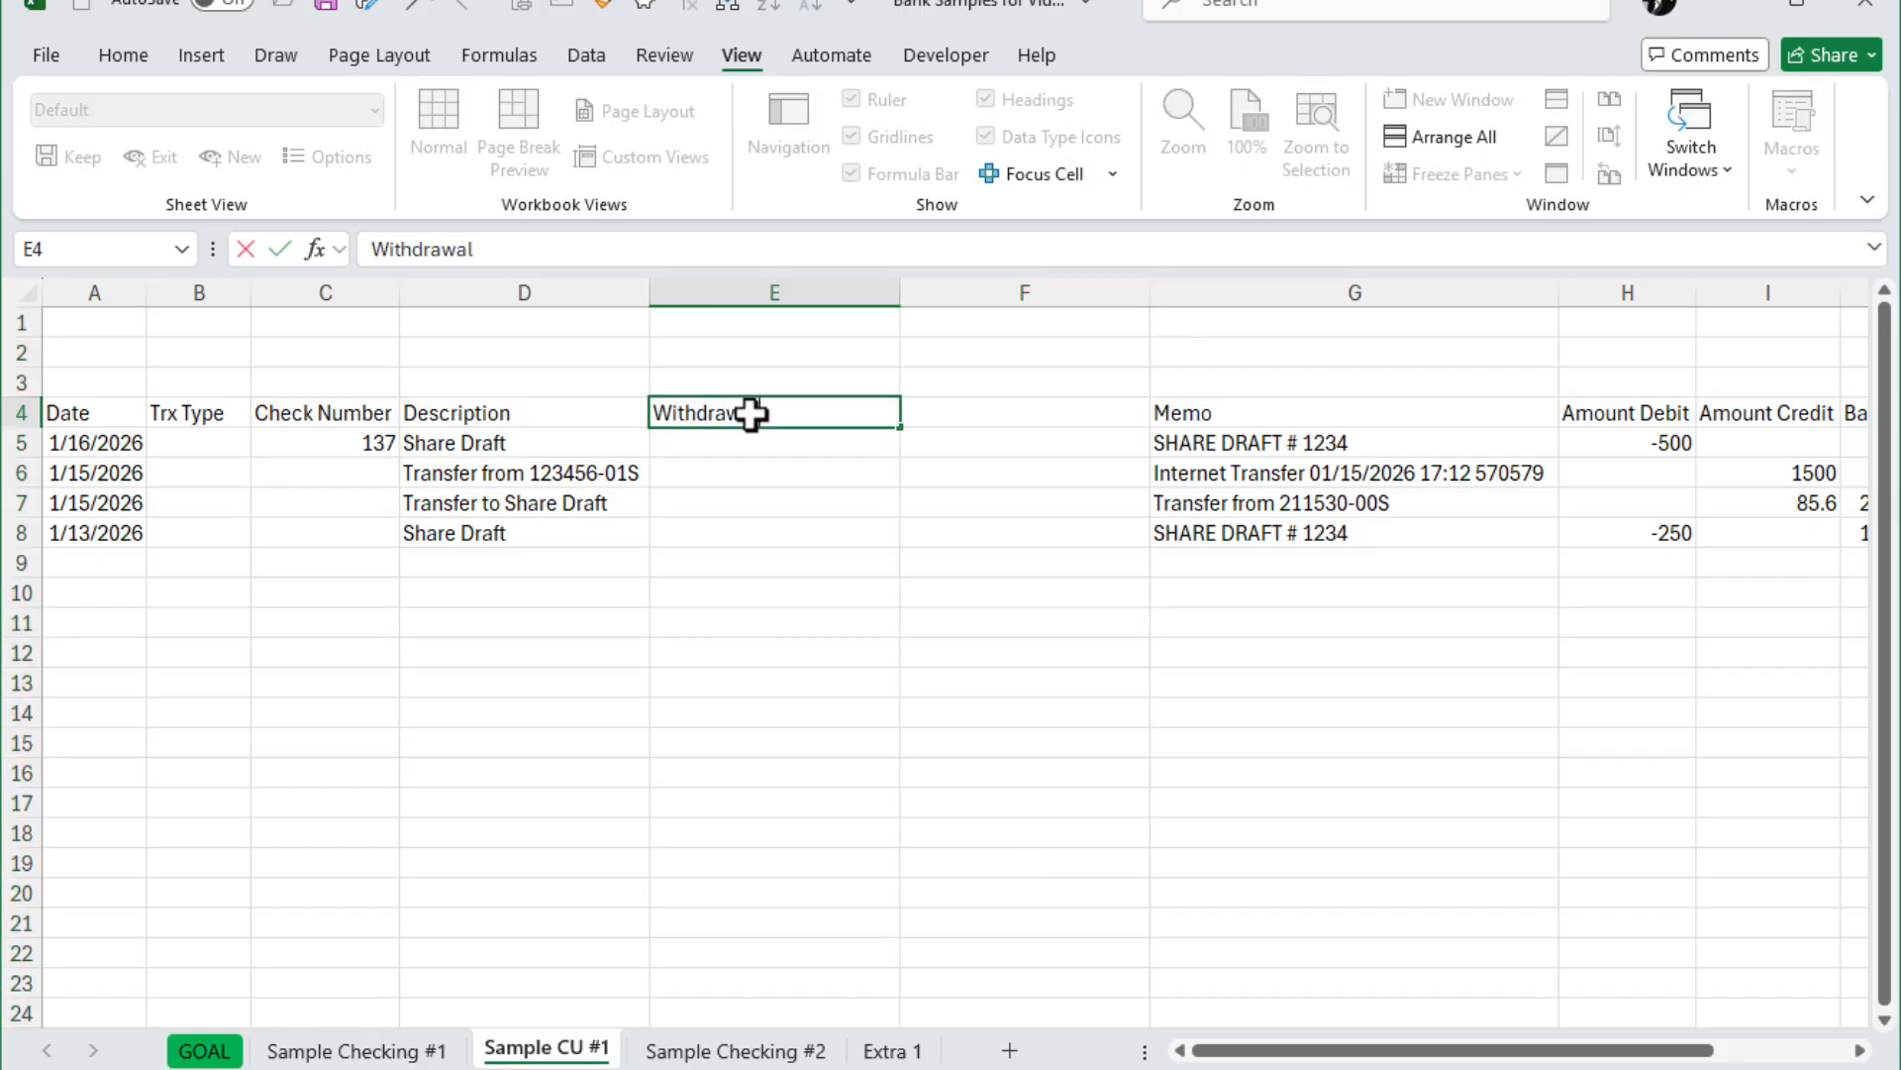
key("Tab")
type("Credit")
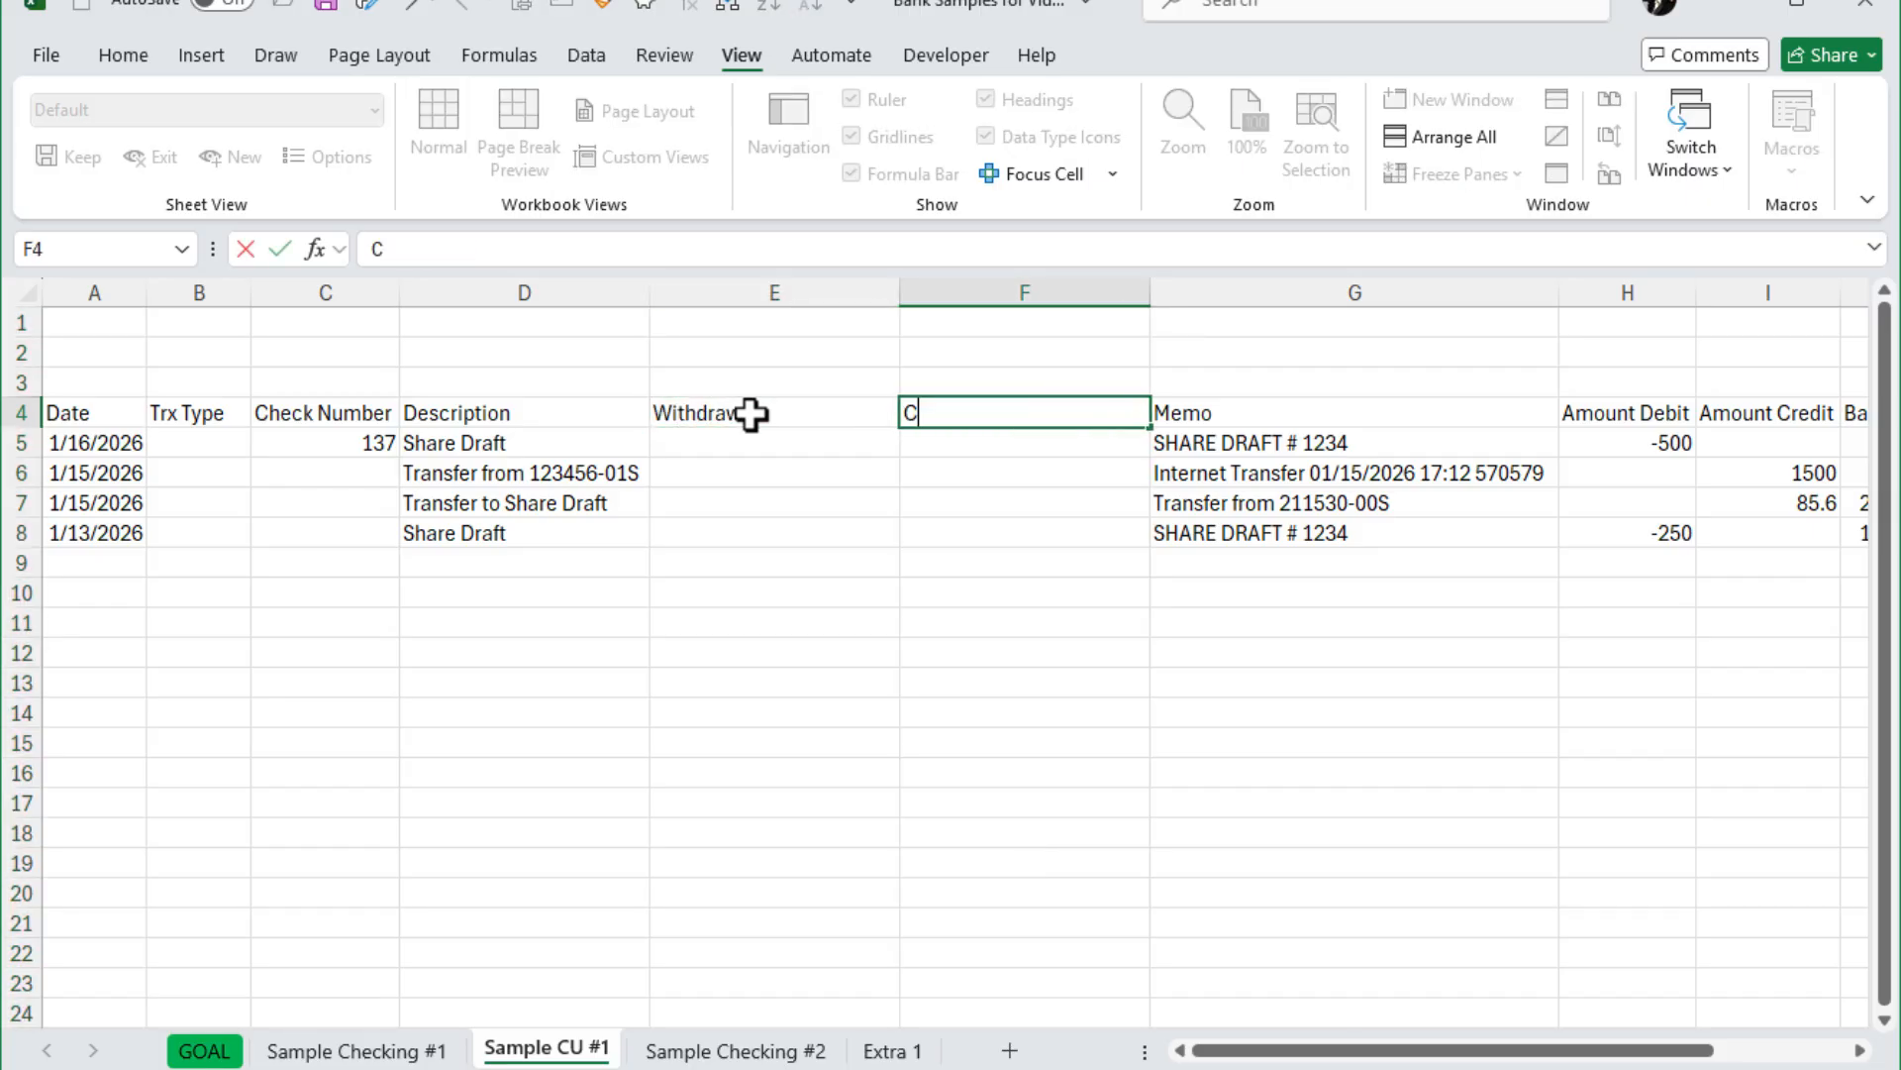
key("Return")
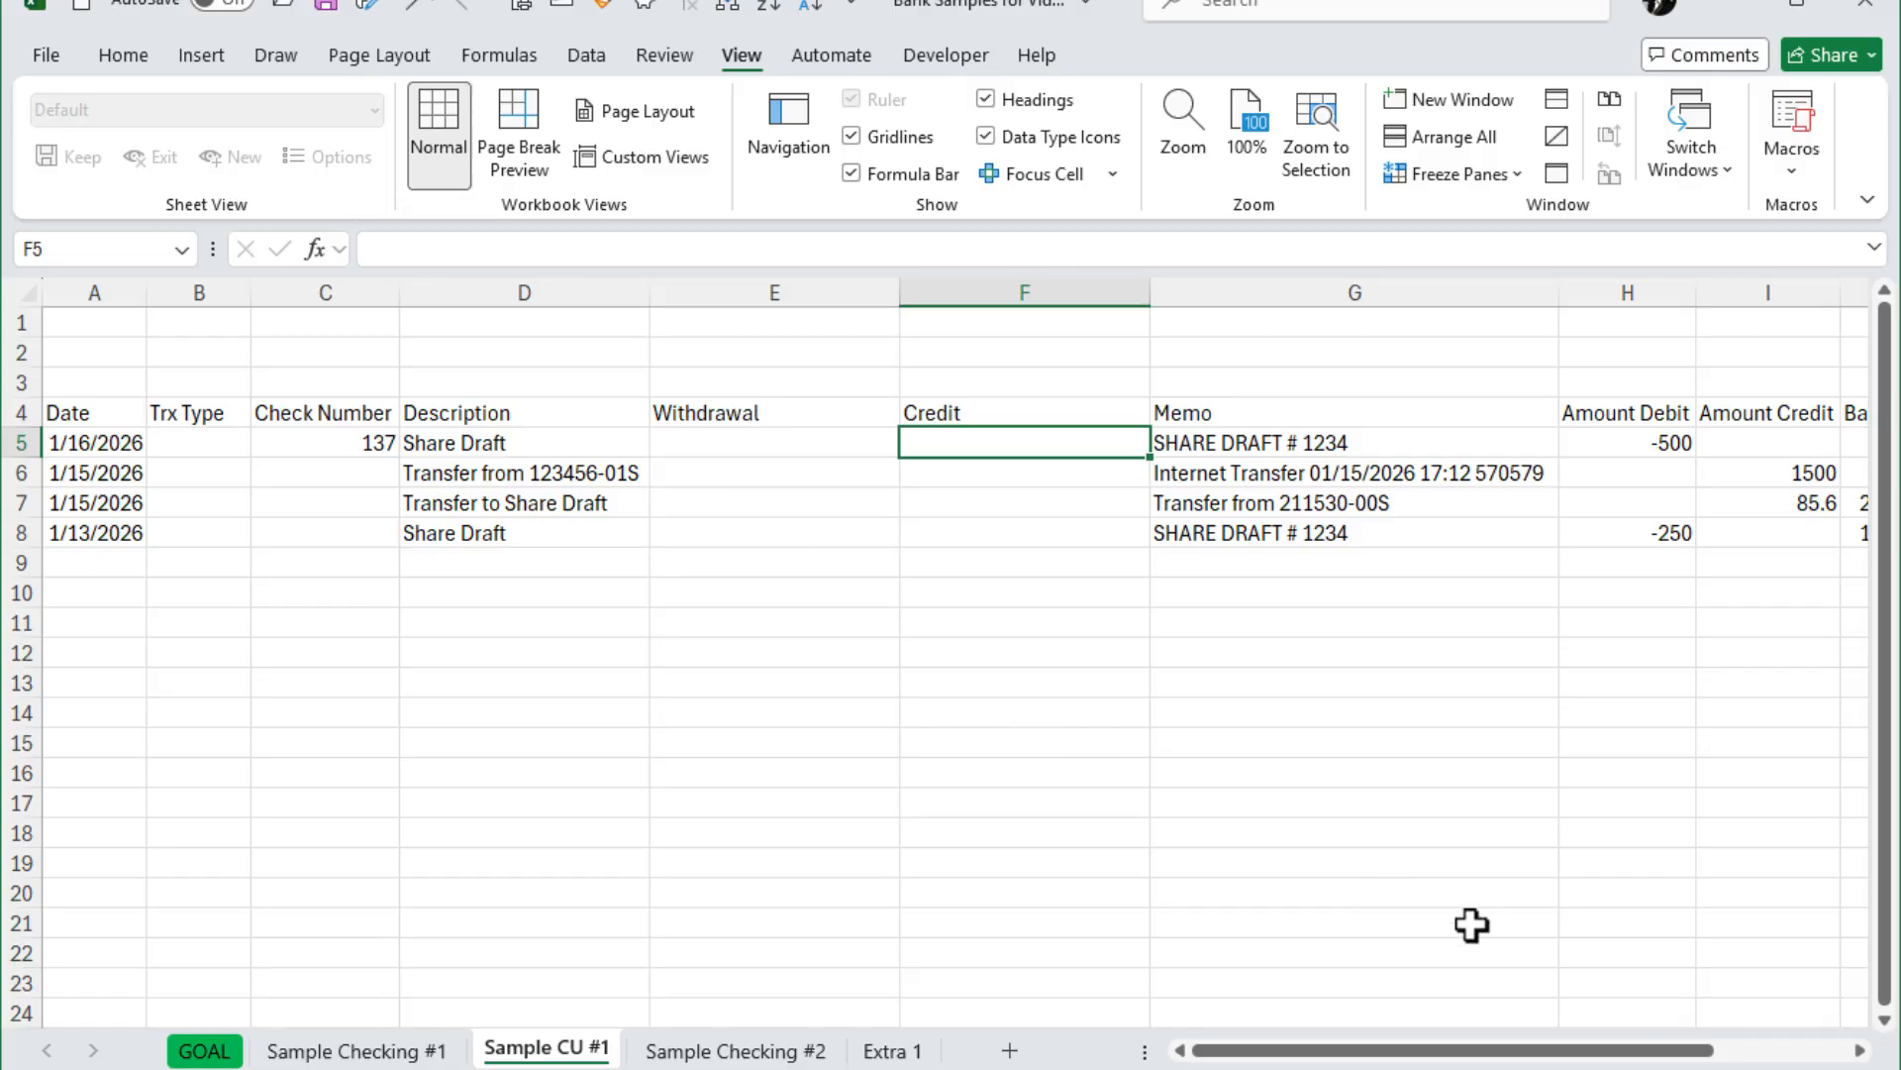
Move the Memo column to directly after the Balance column
left_click_drag(1454, 1058, 1600, 1055)
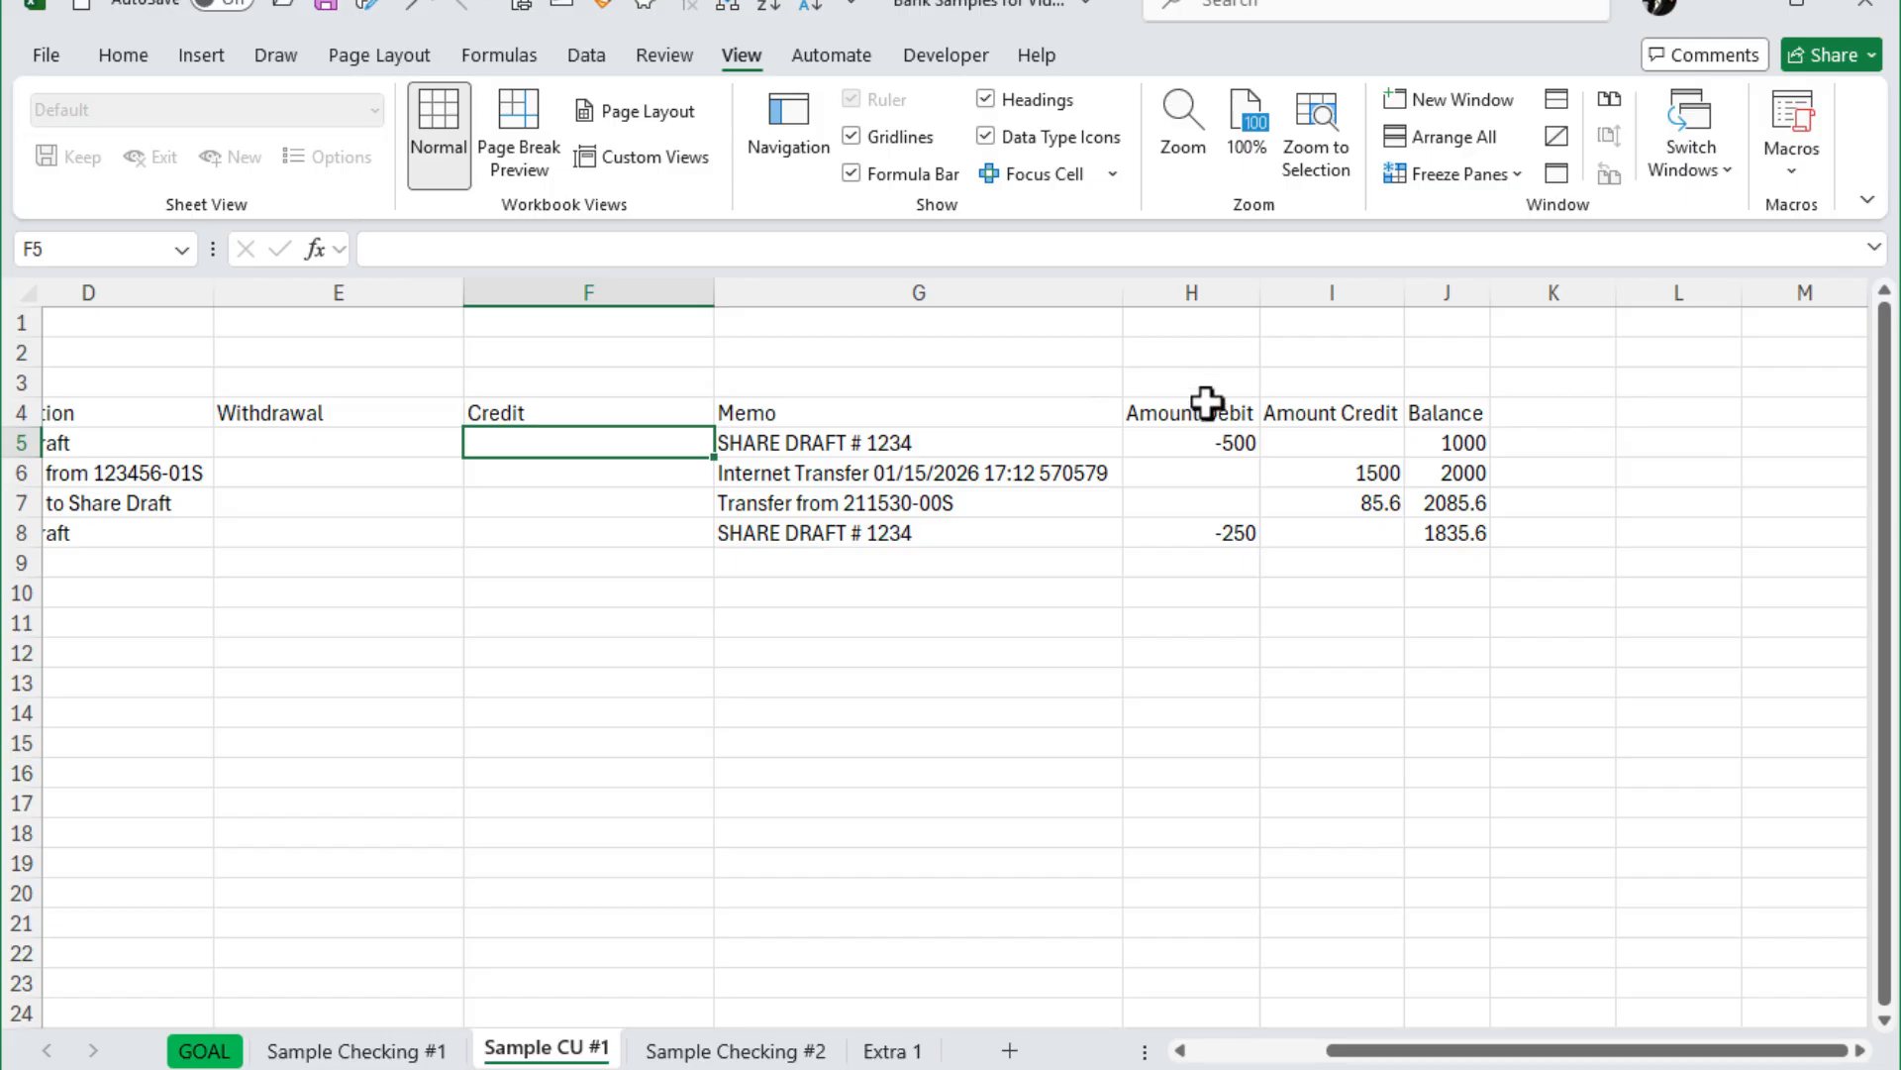
left_click(918, 292)
right_click(919, 298)
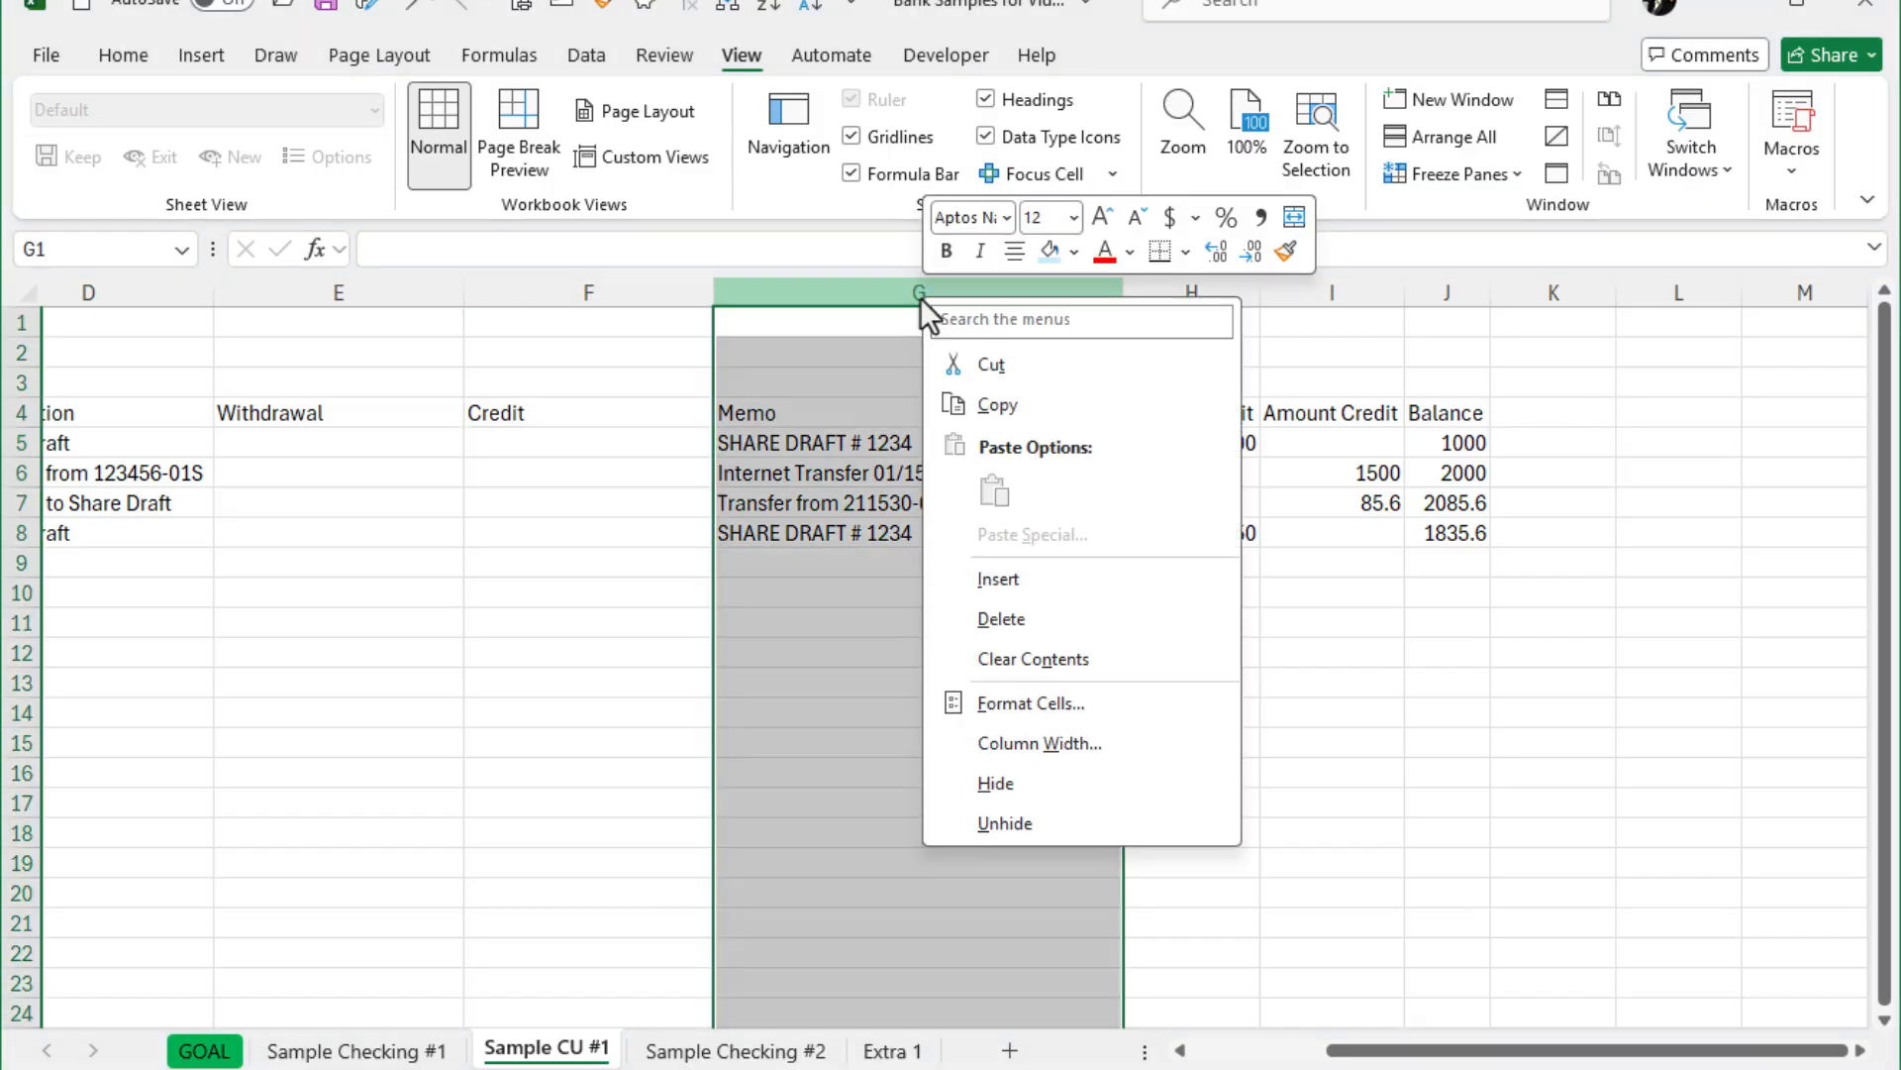
left_click(1020, 364)
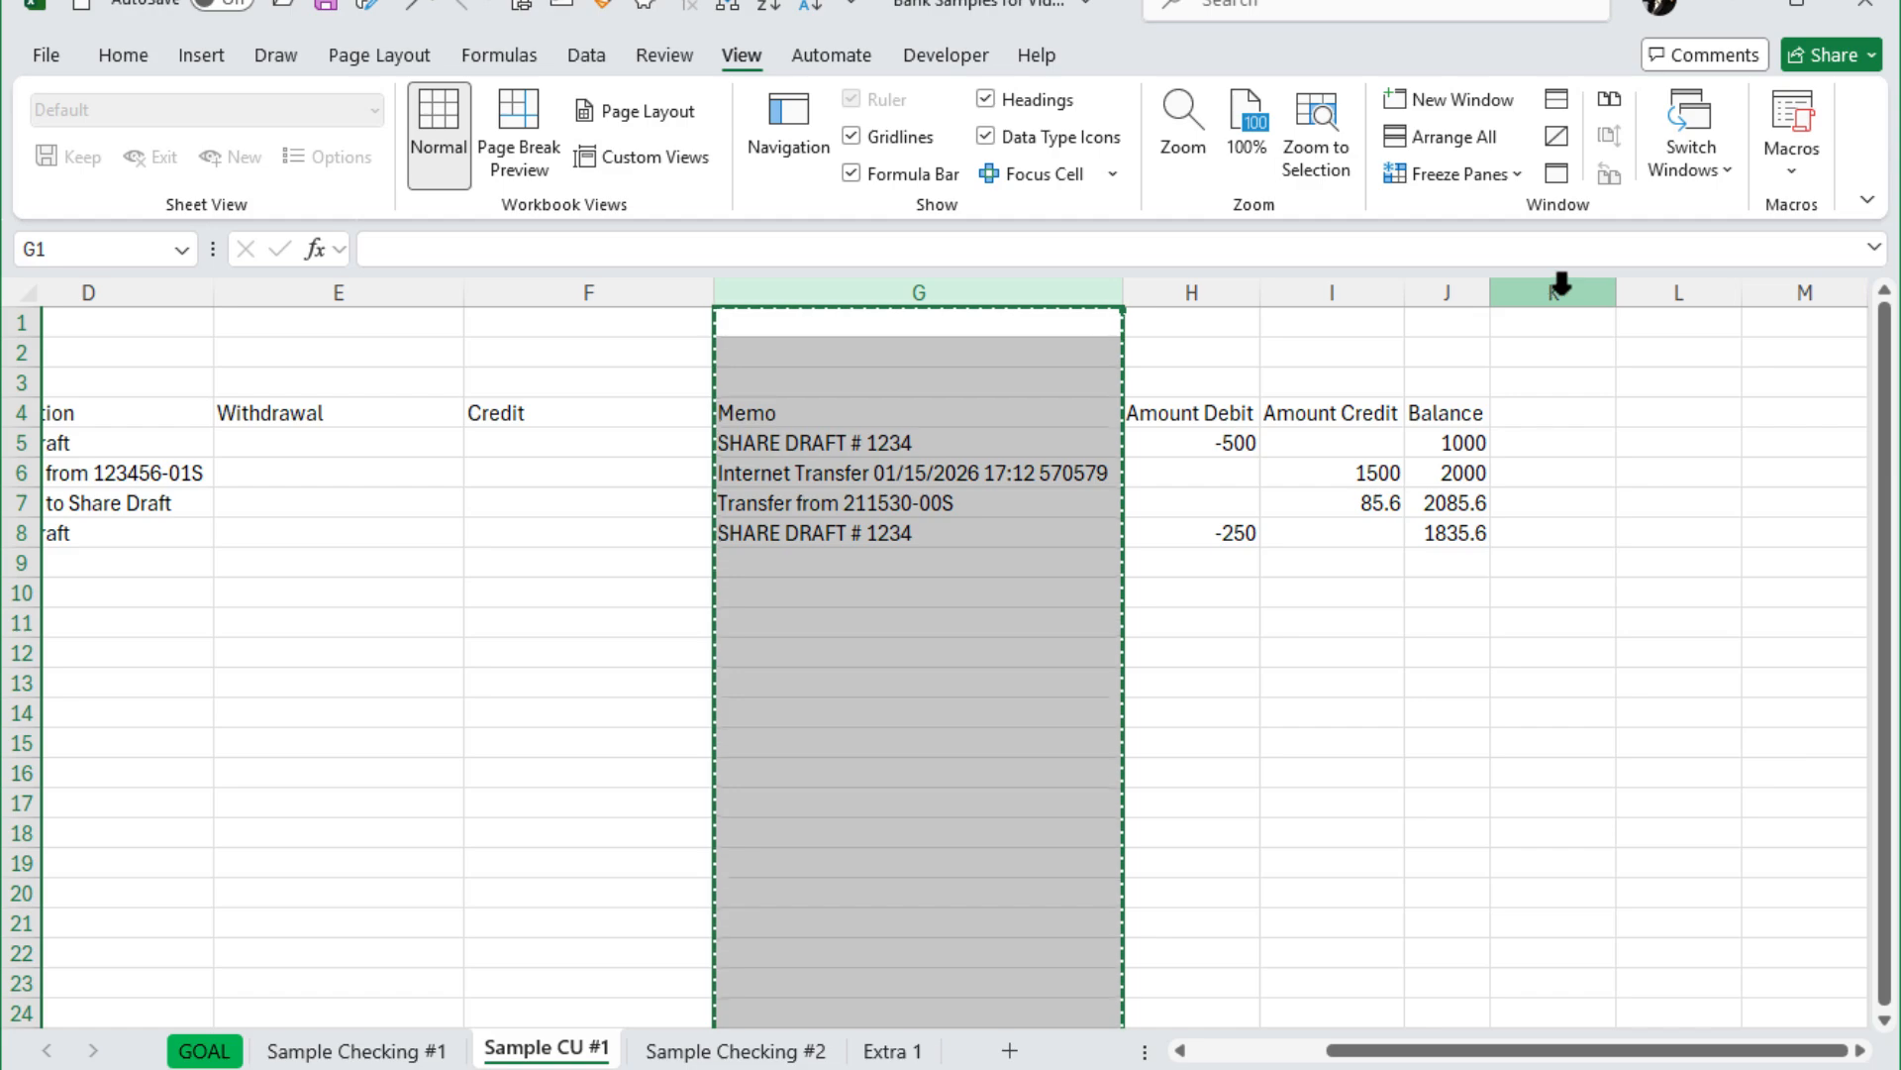
left_click(1557, 293)
right_click(1561, 295)
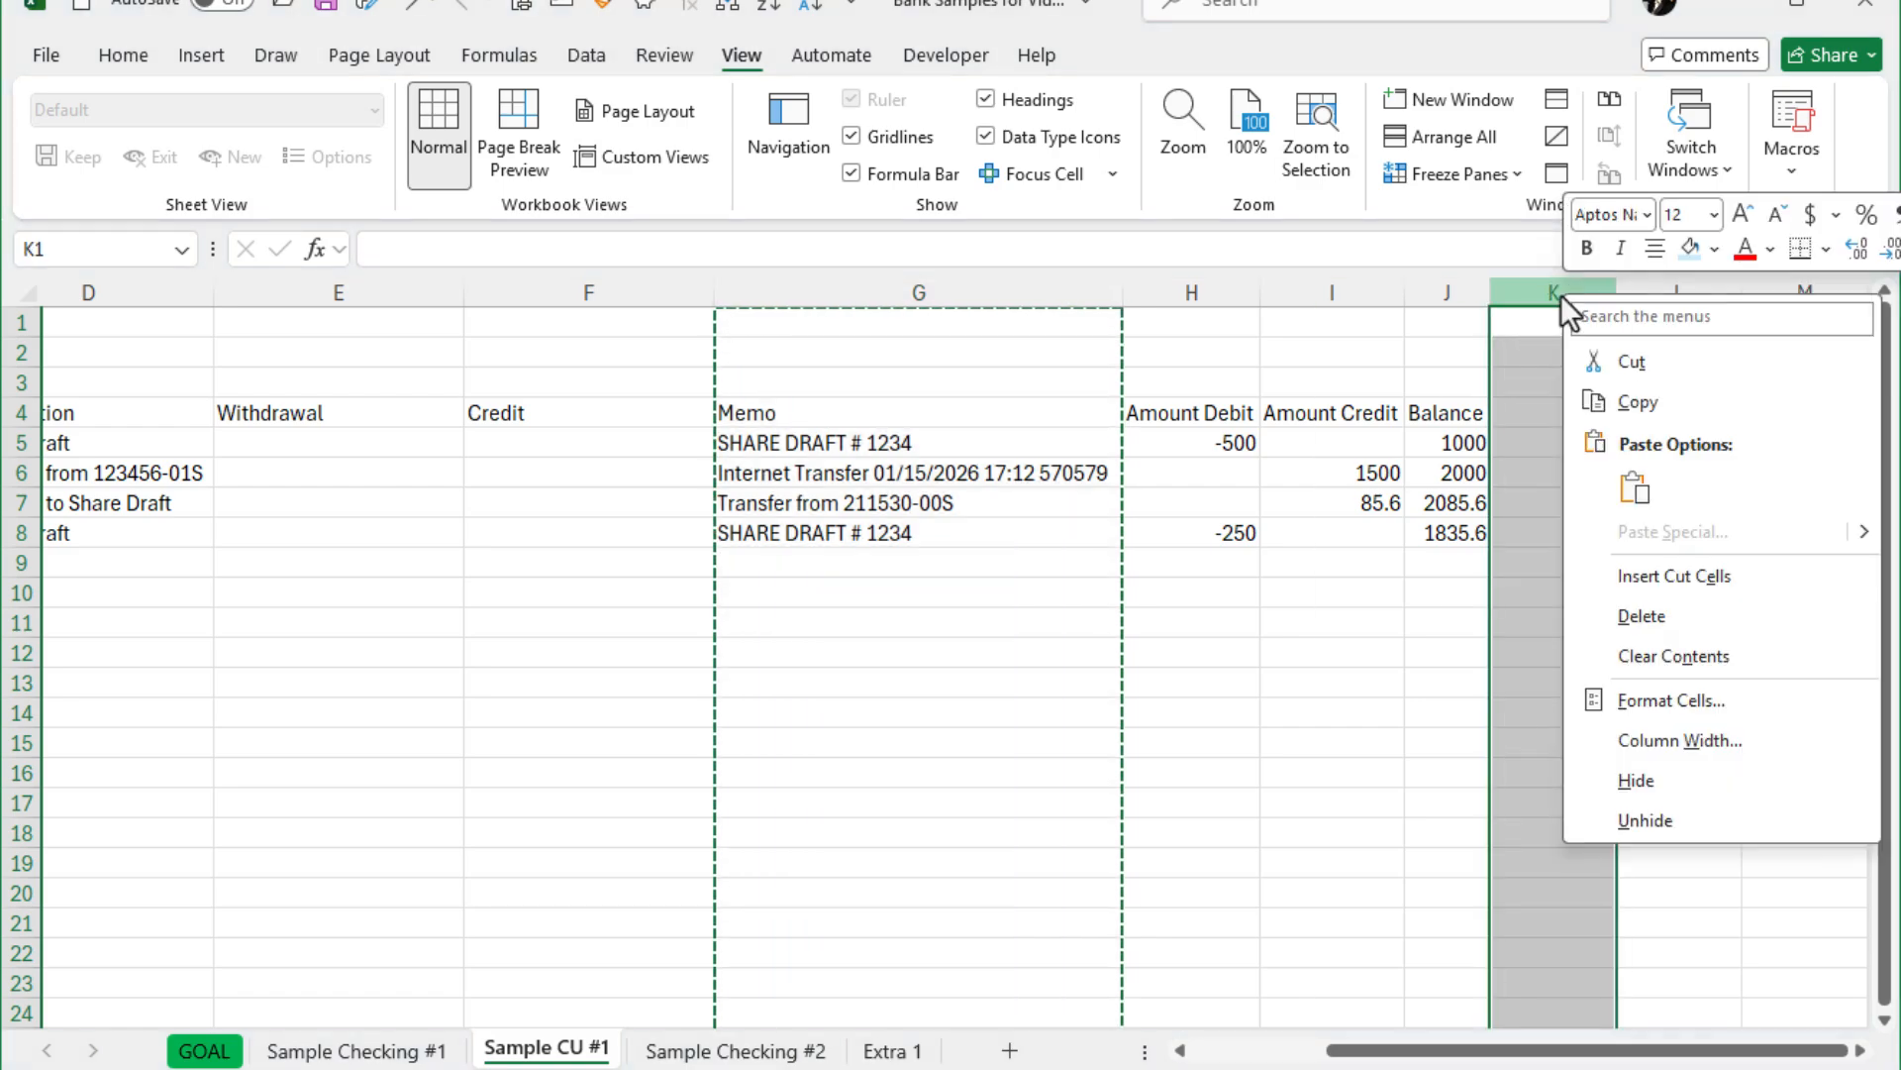
left_click(1705, 576)
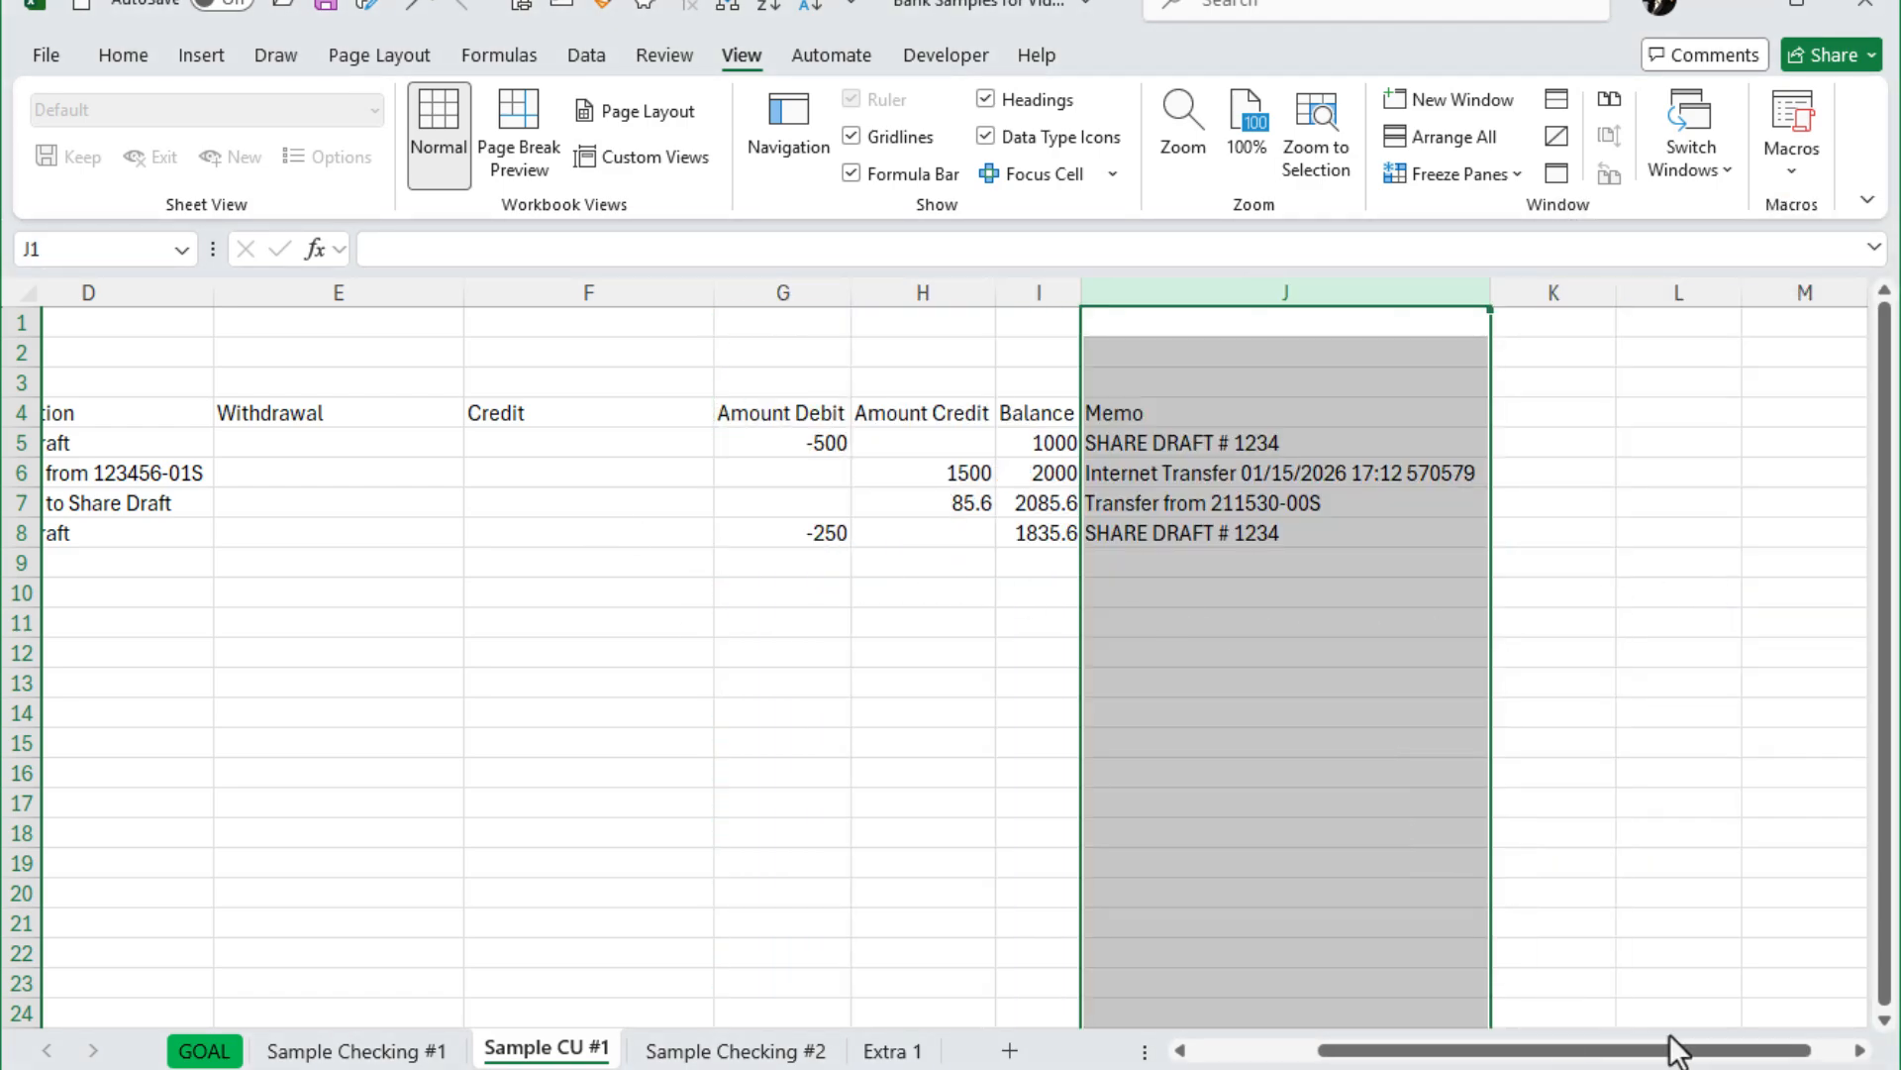
Enter the withdrawal formula =IF(G5<0,G5*-1,0) in cell E5
left_click_drag(1677, 1050, 1435, 1060)
left_click(738, 442)
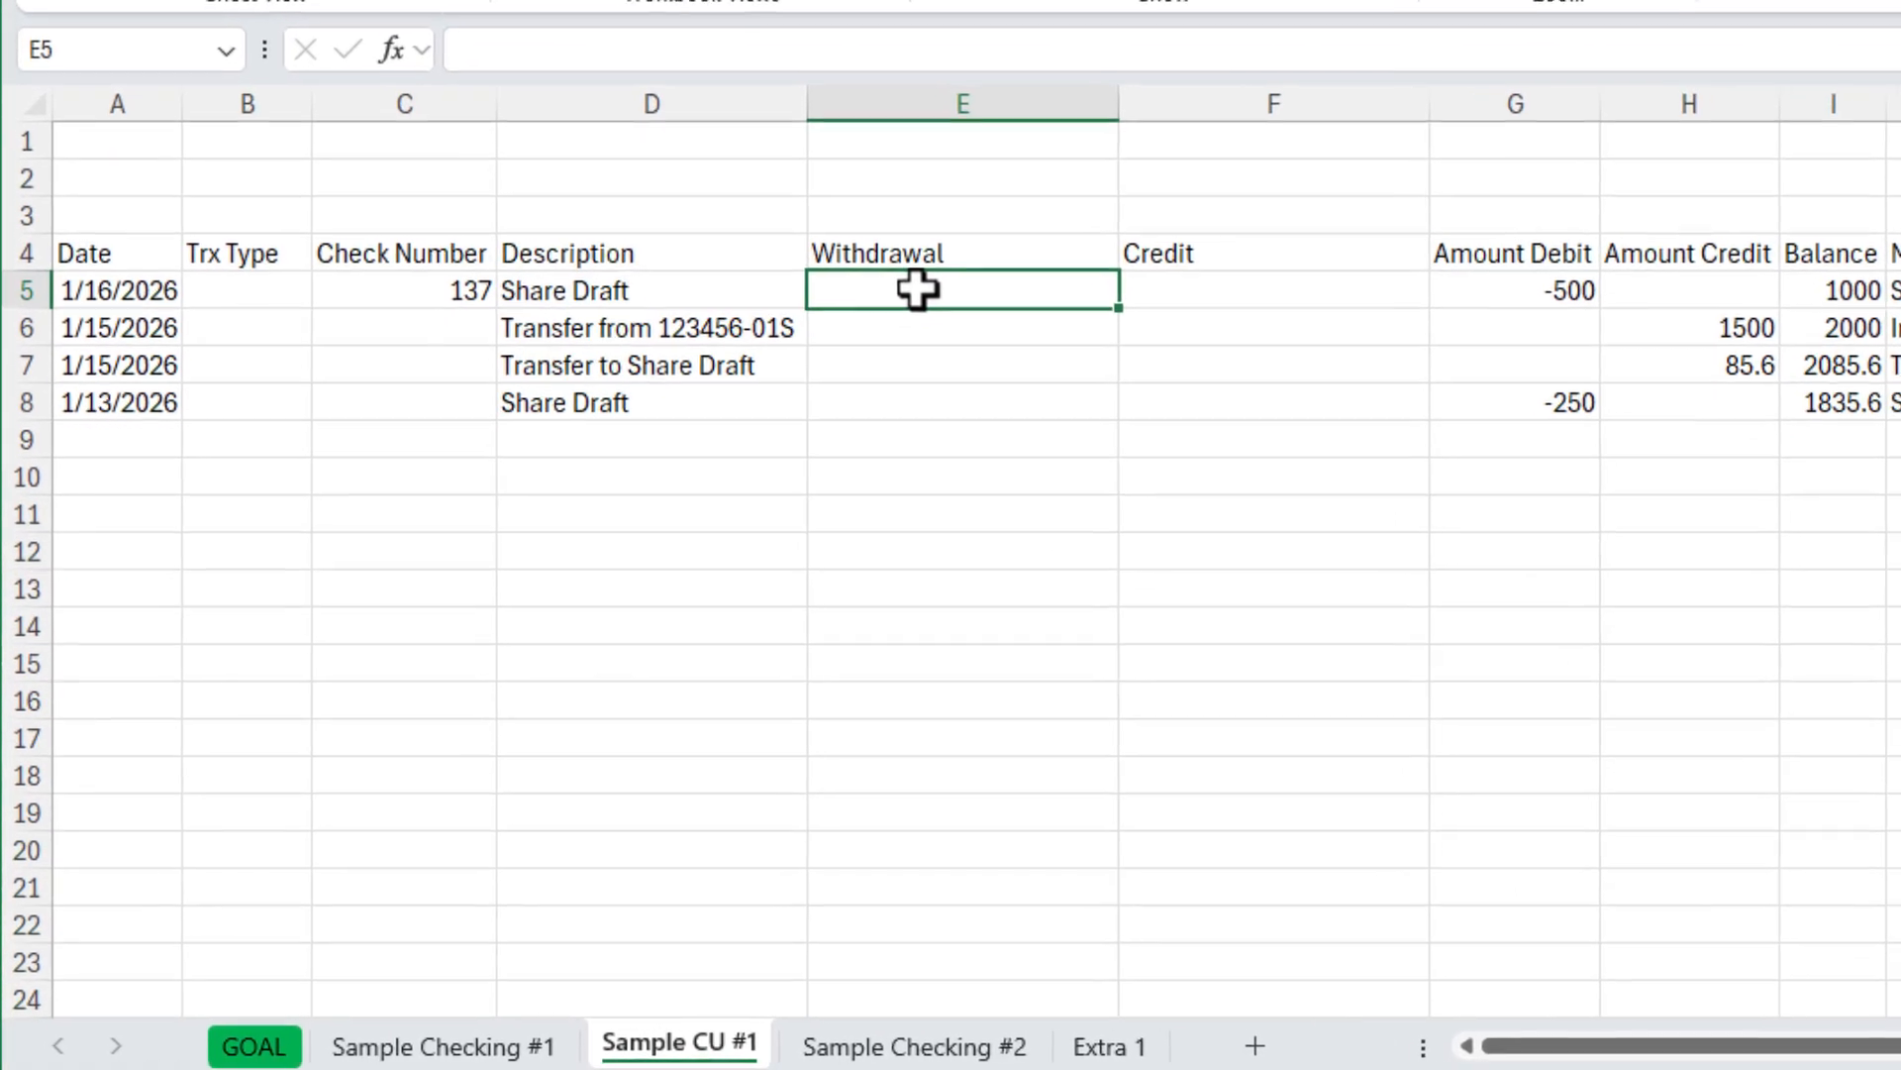
type("=")
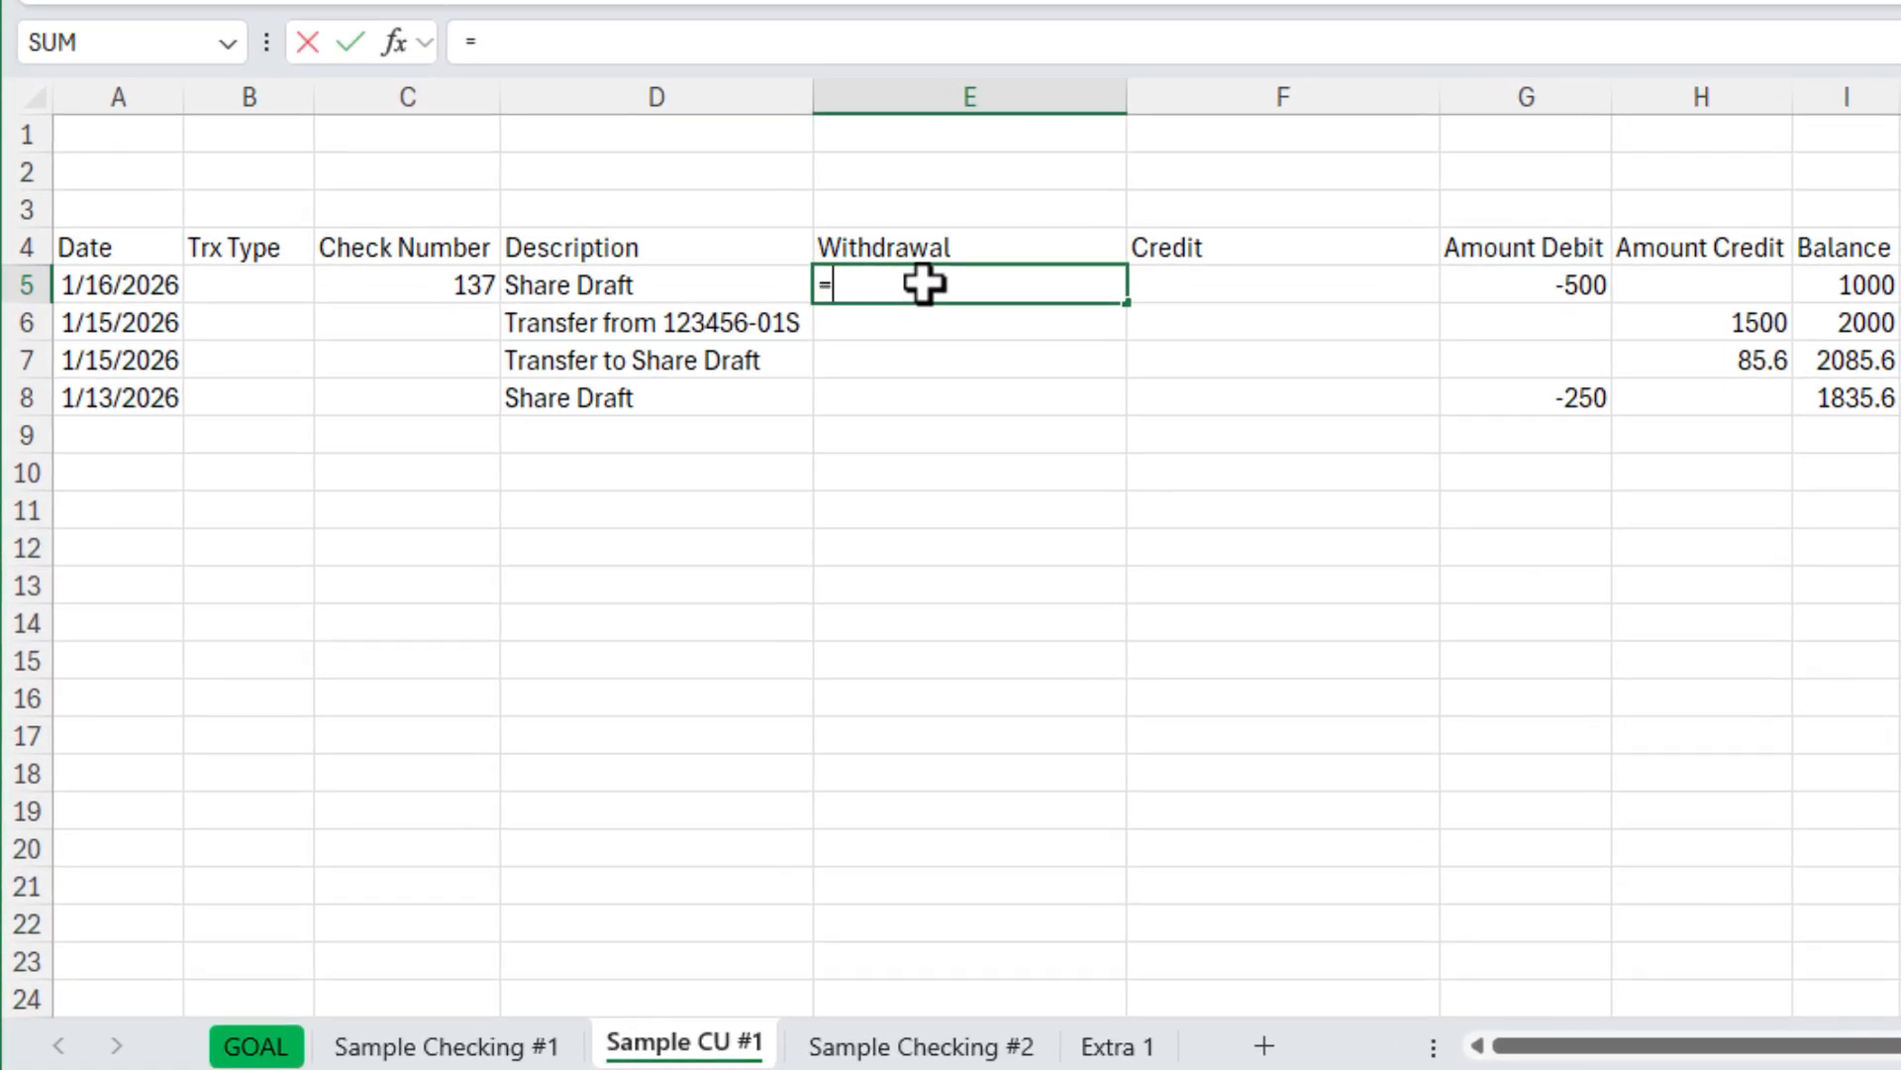
type("if")
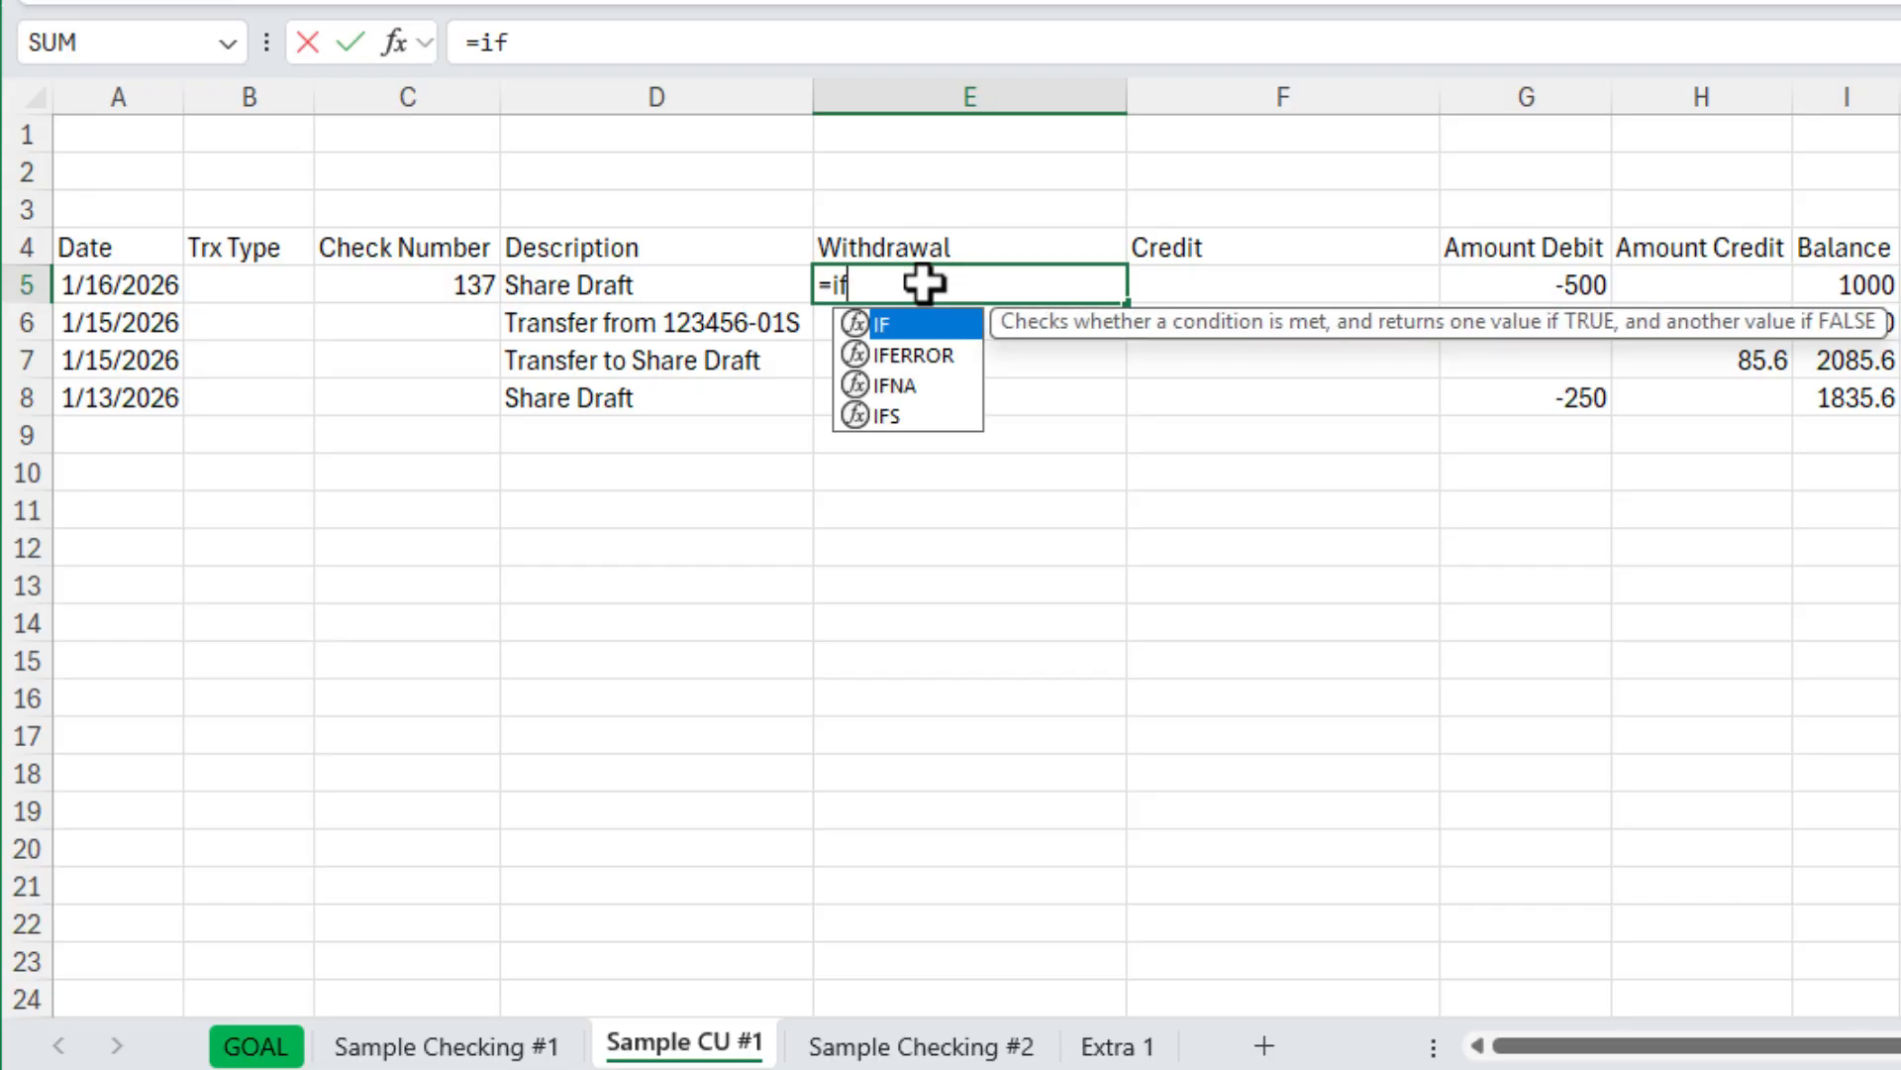
key("Tab")
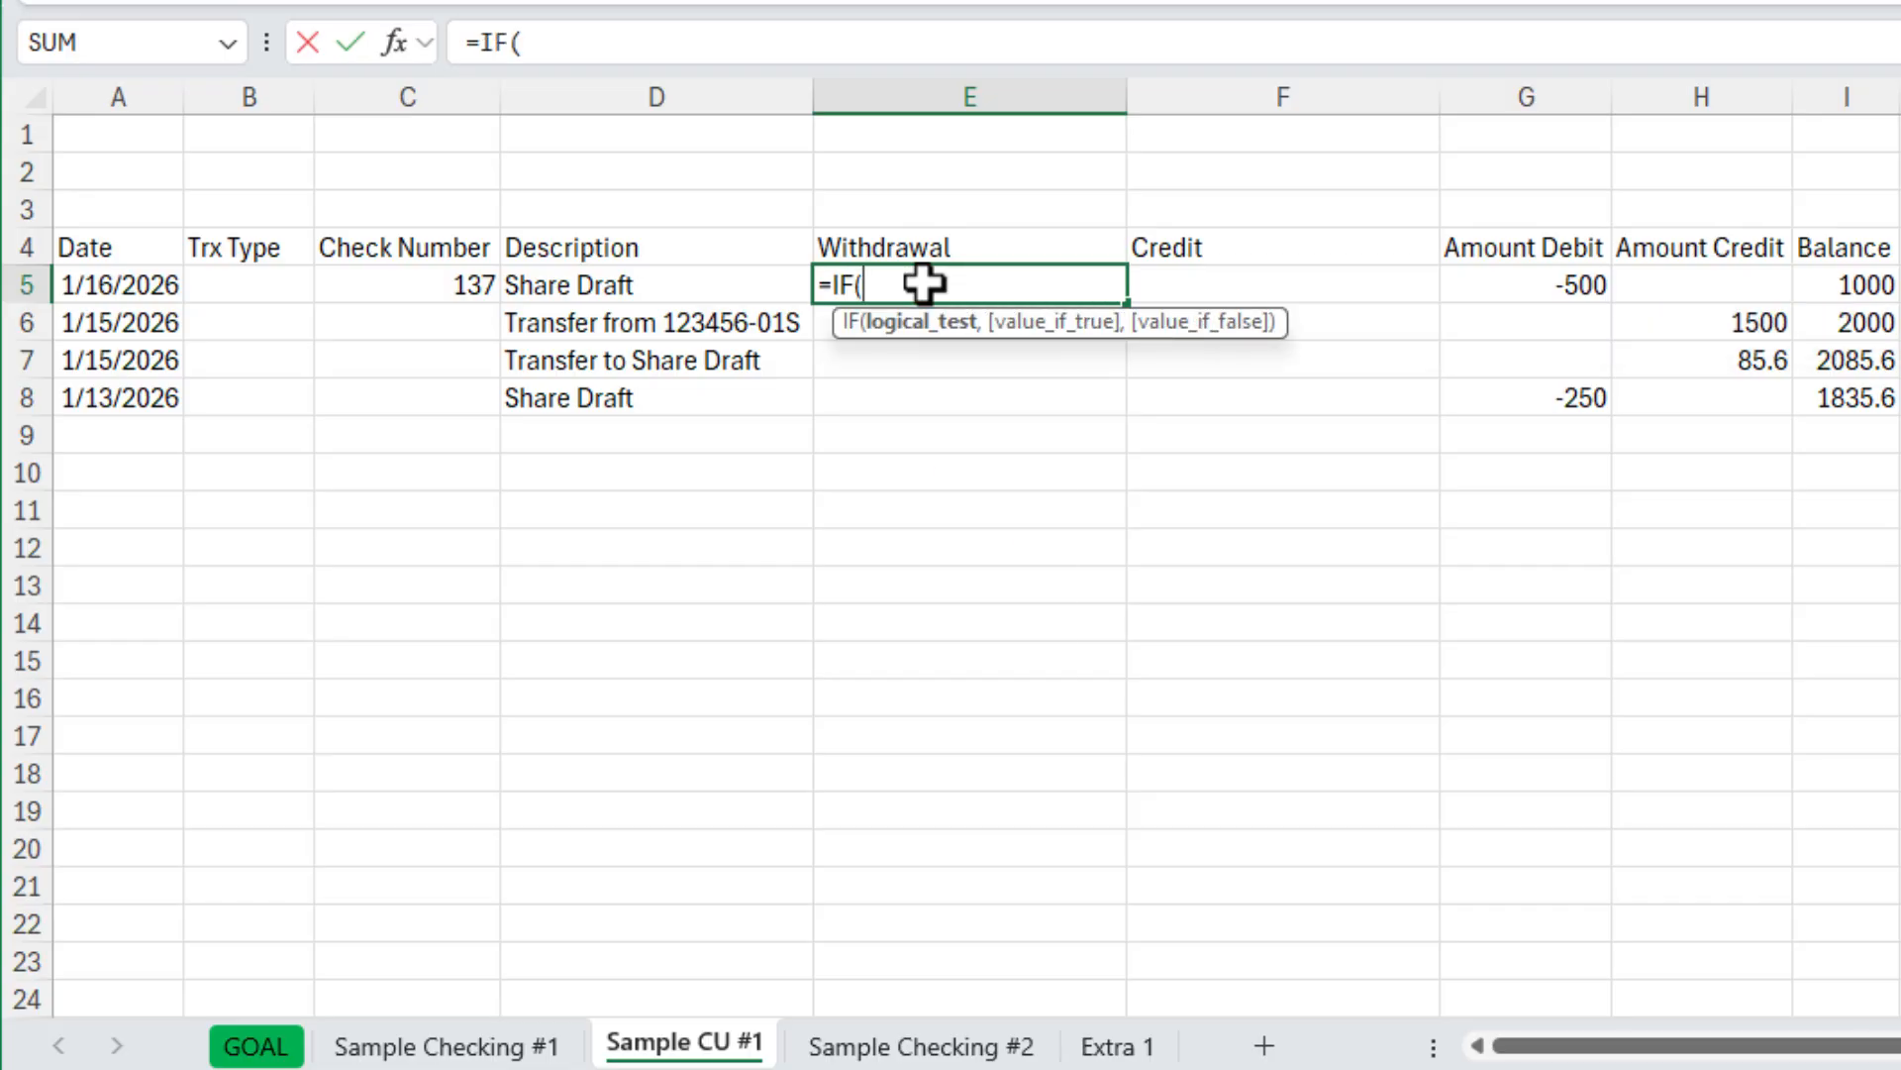
left_click(1552, 287)
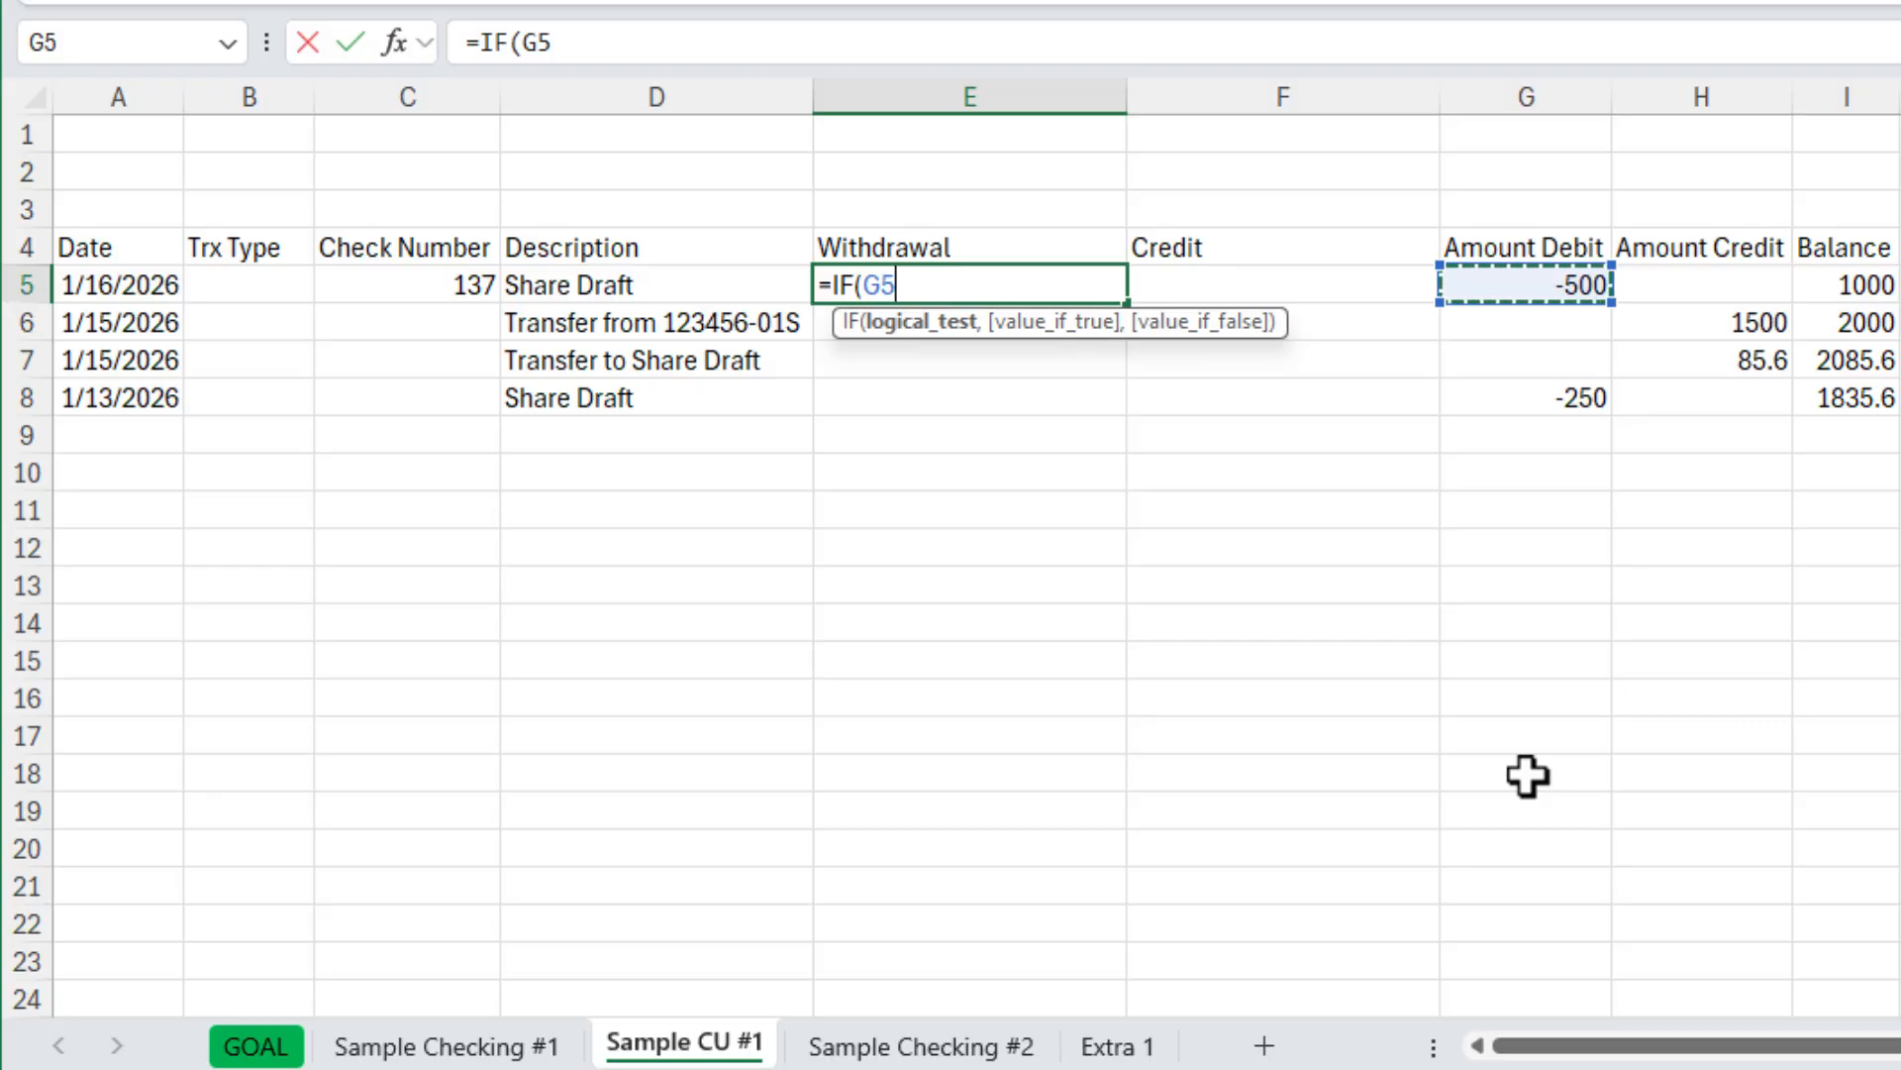
type("<0")
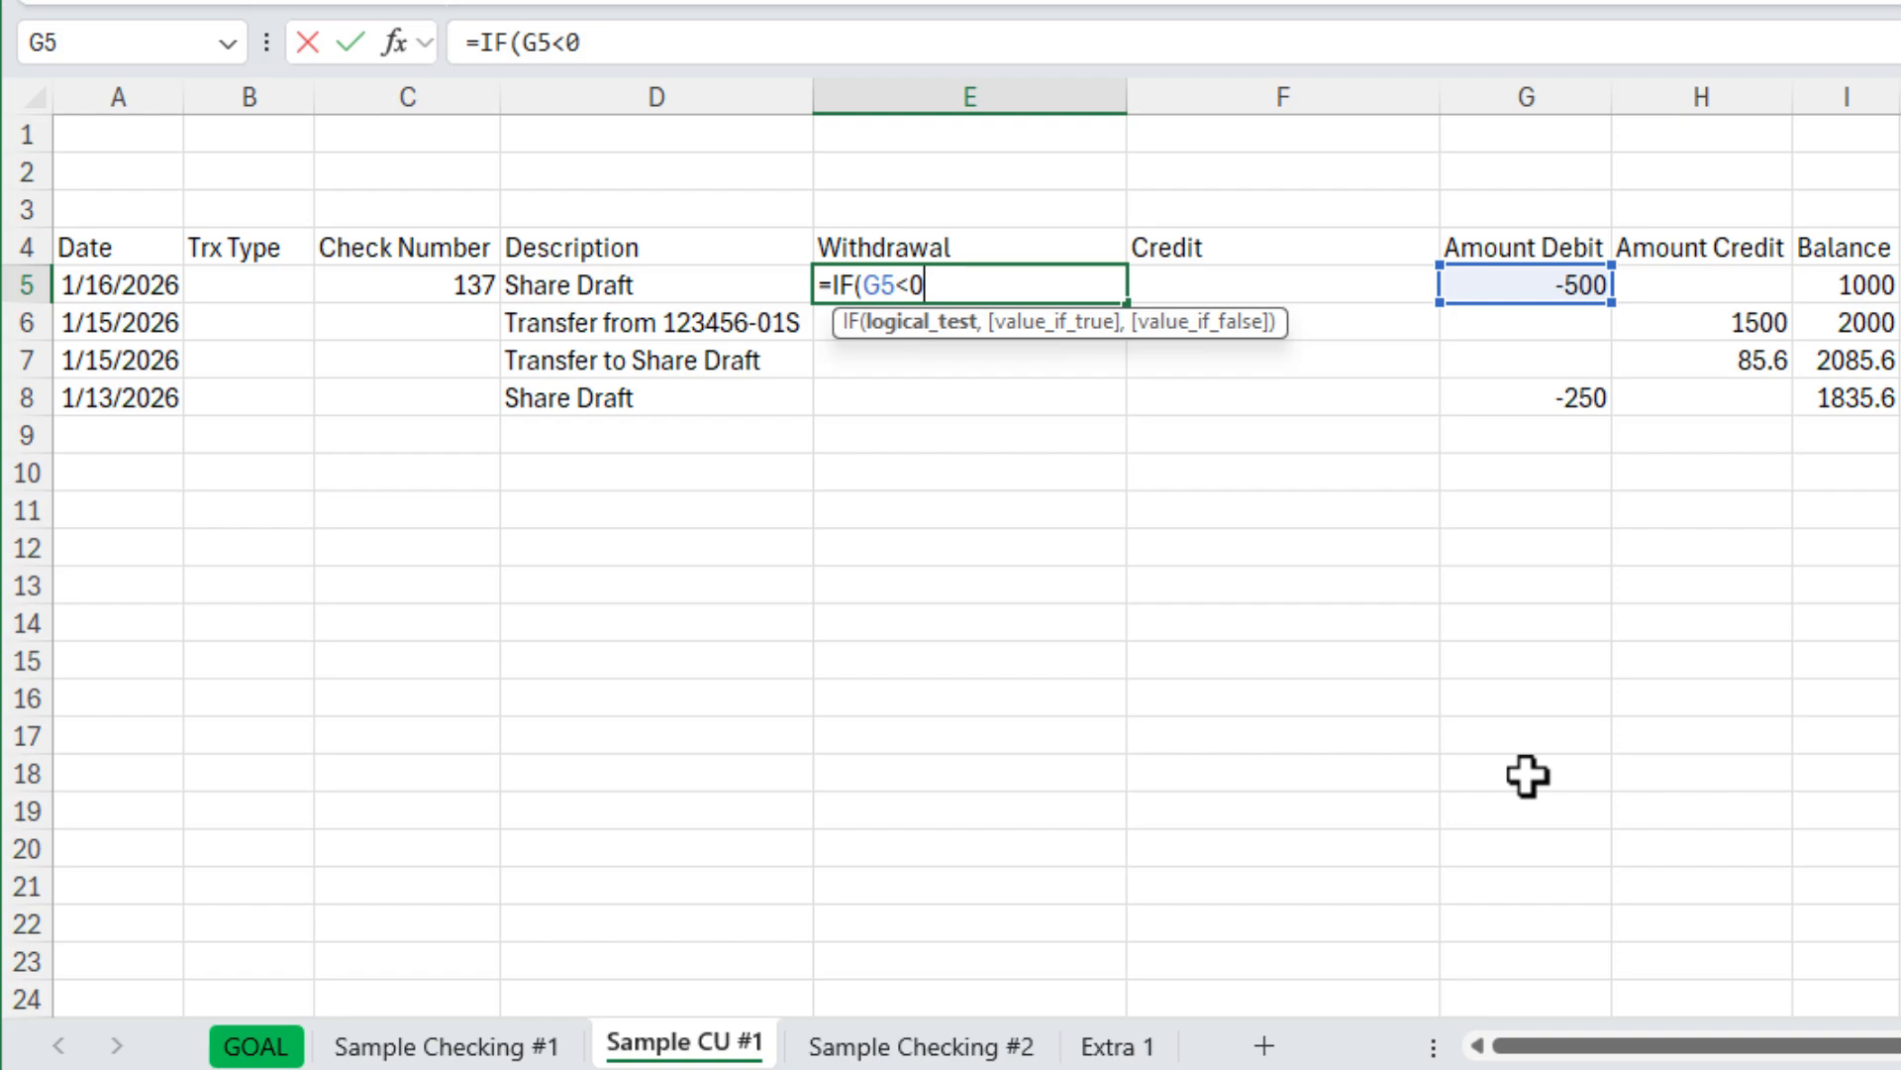
type(",")
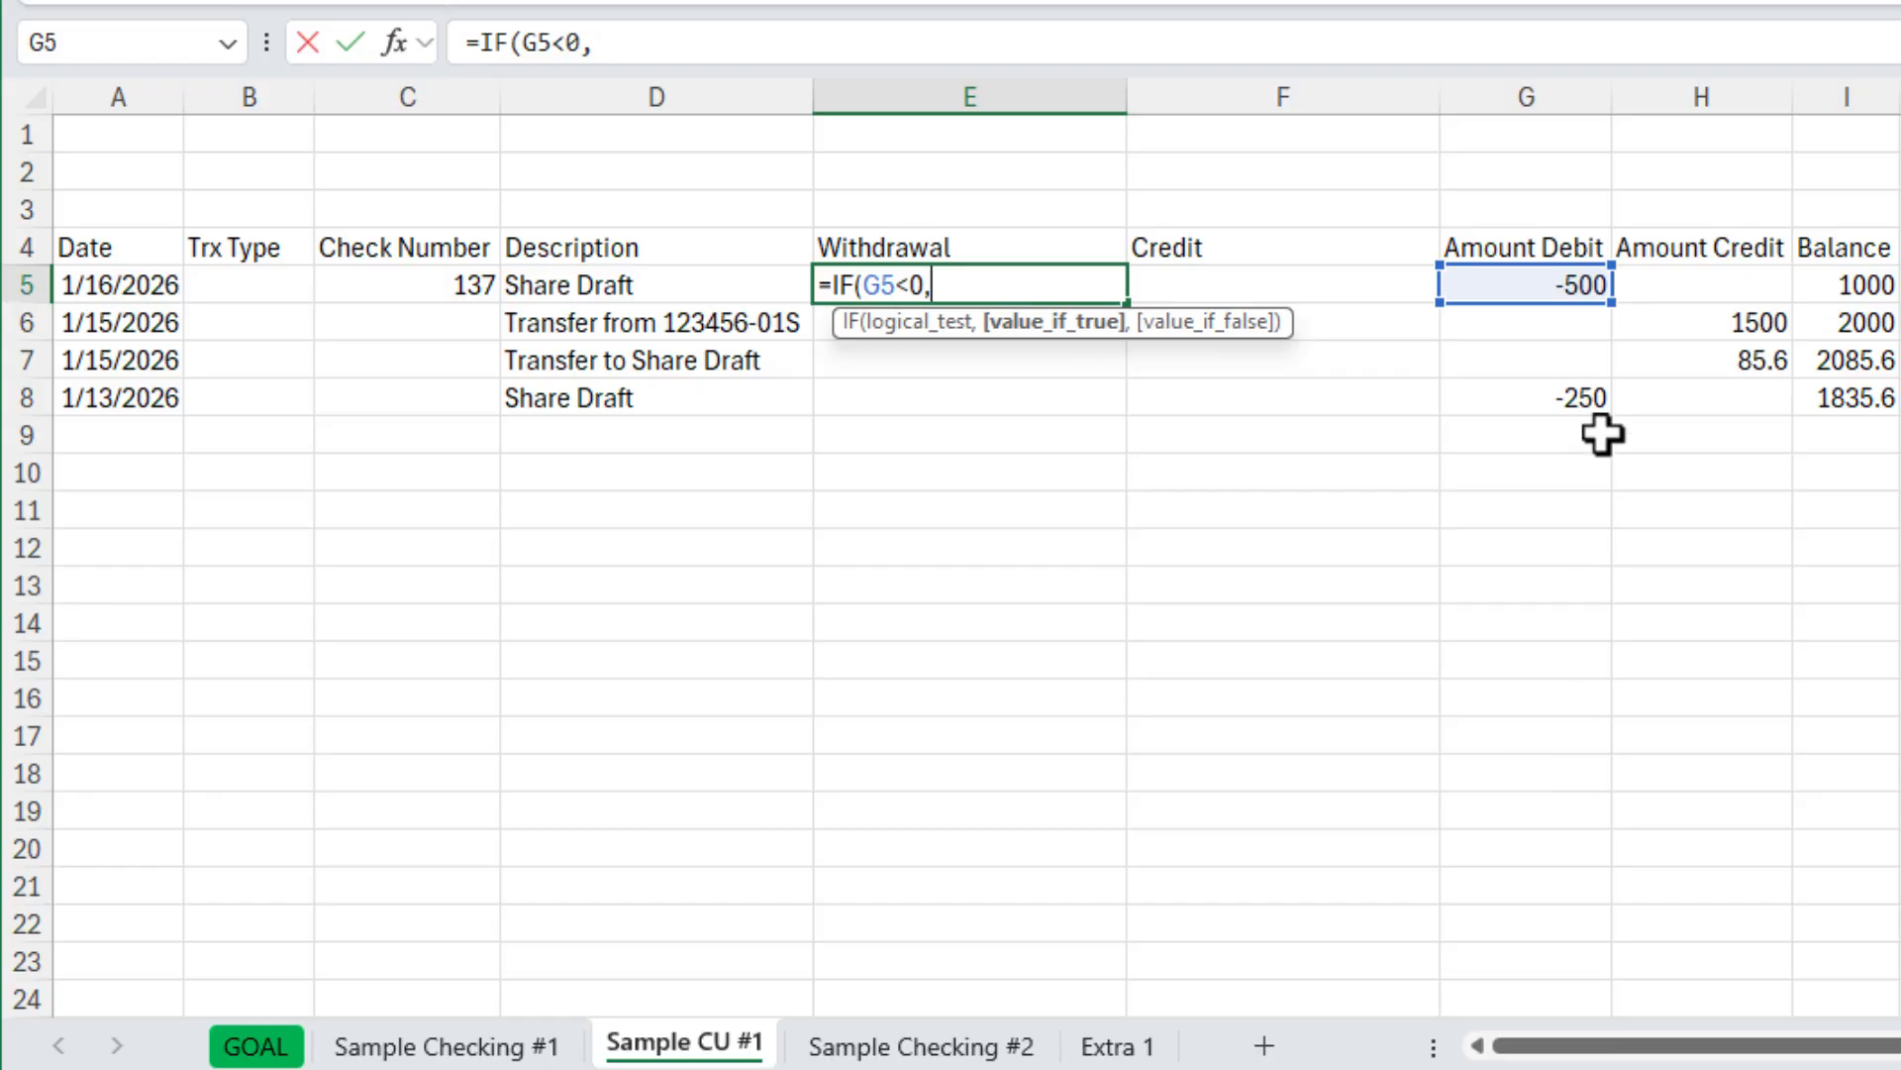
left_click(1538, 285)
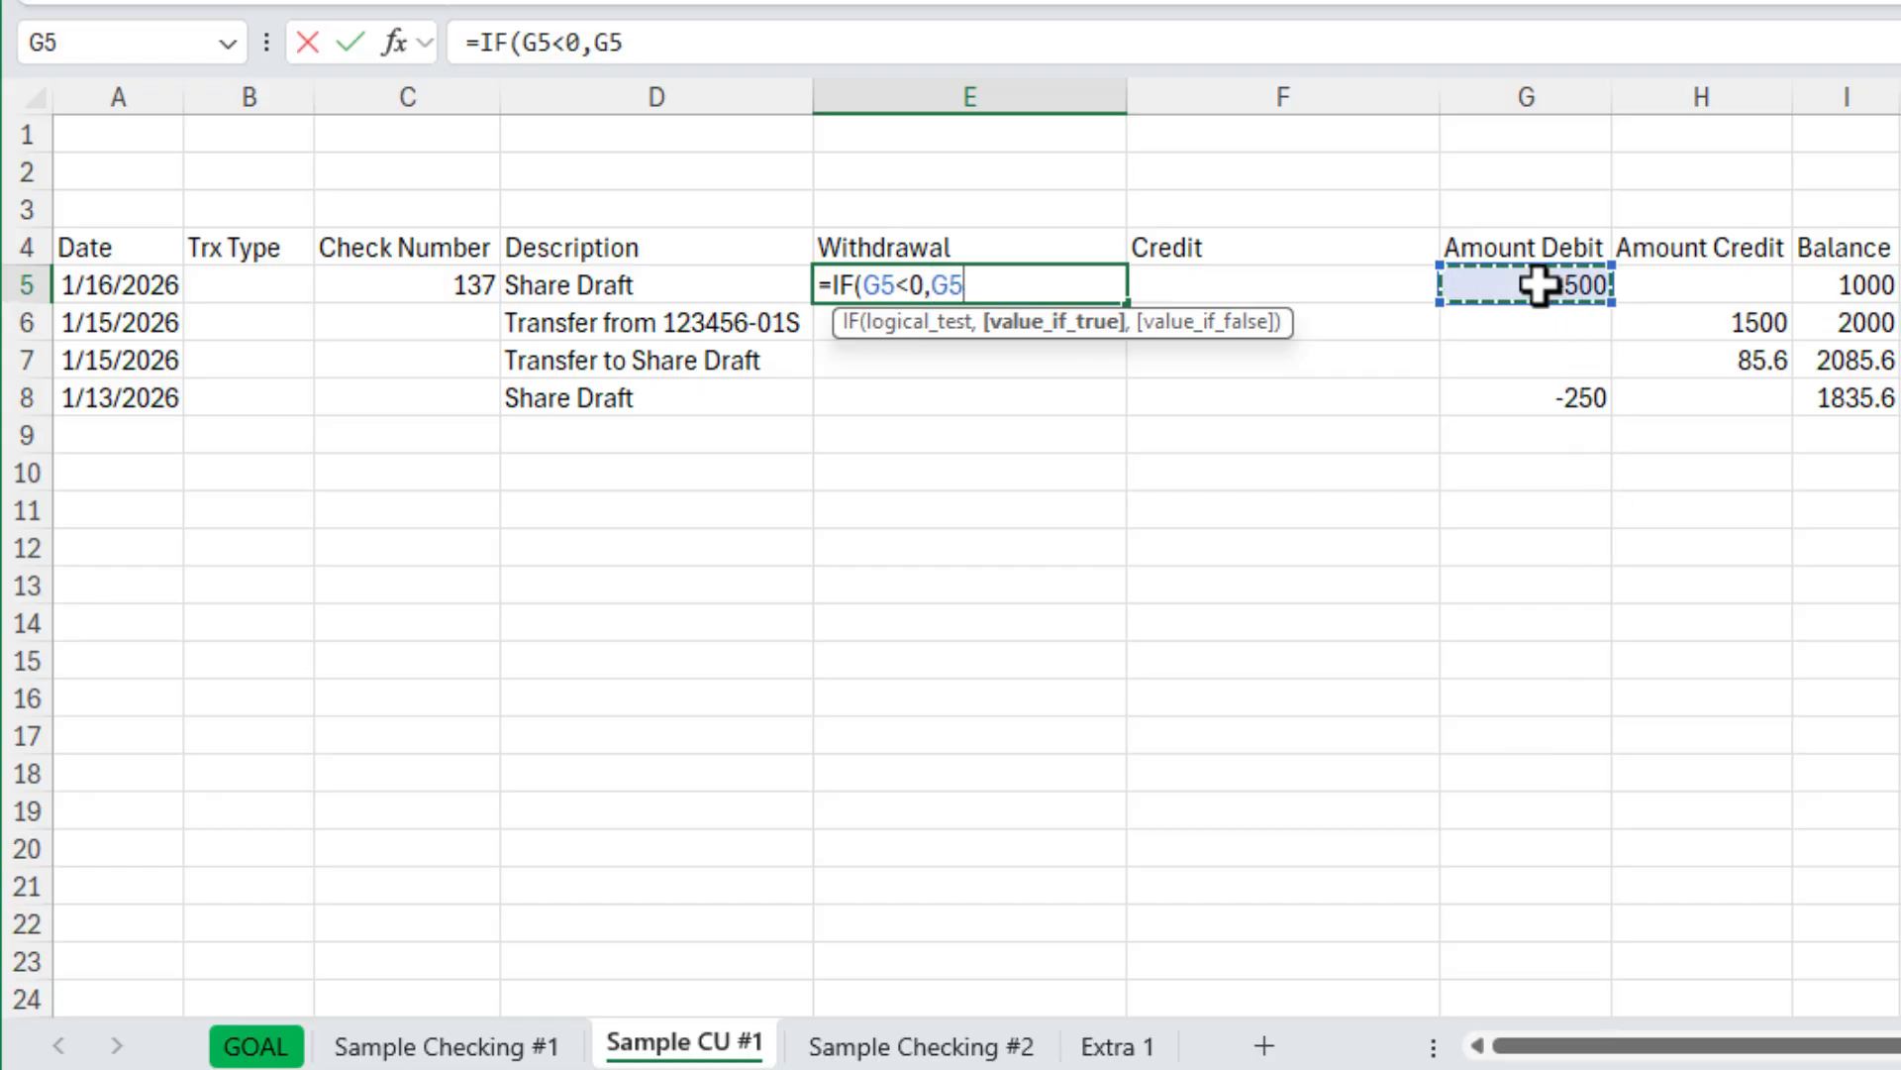
type("*")
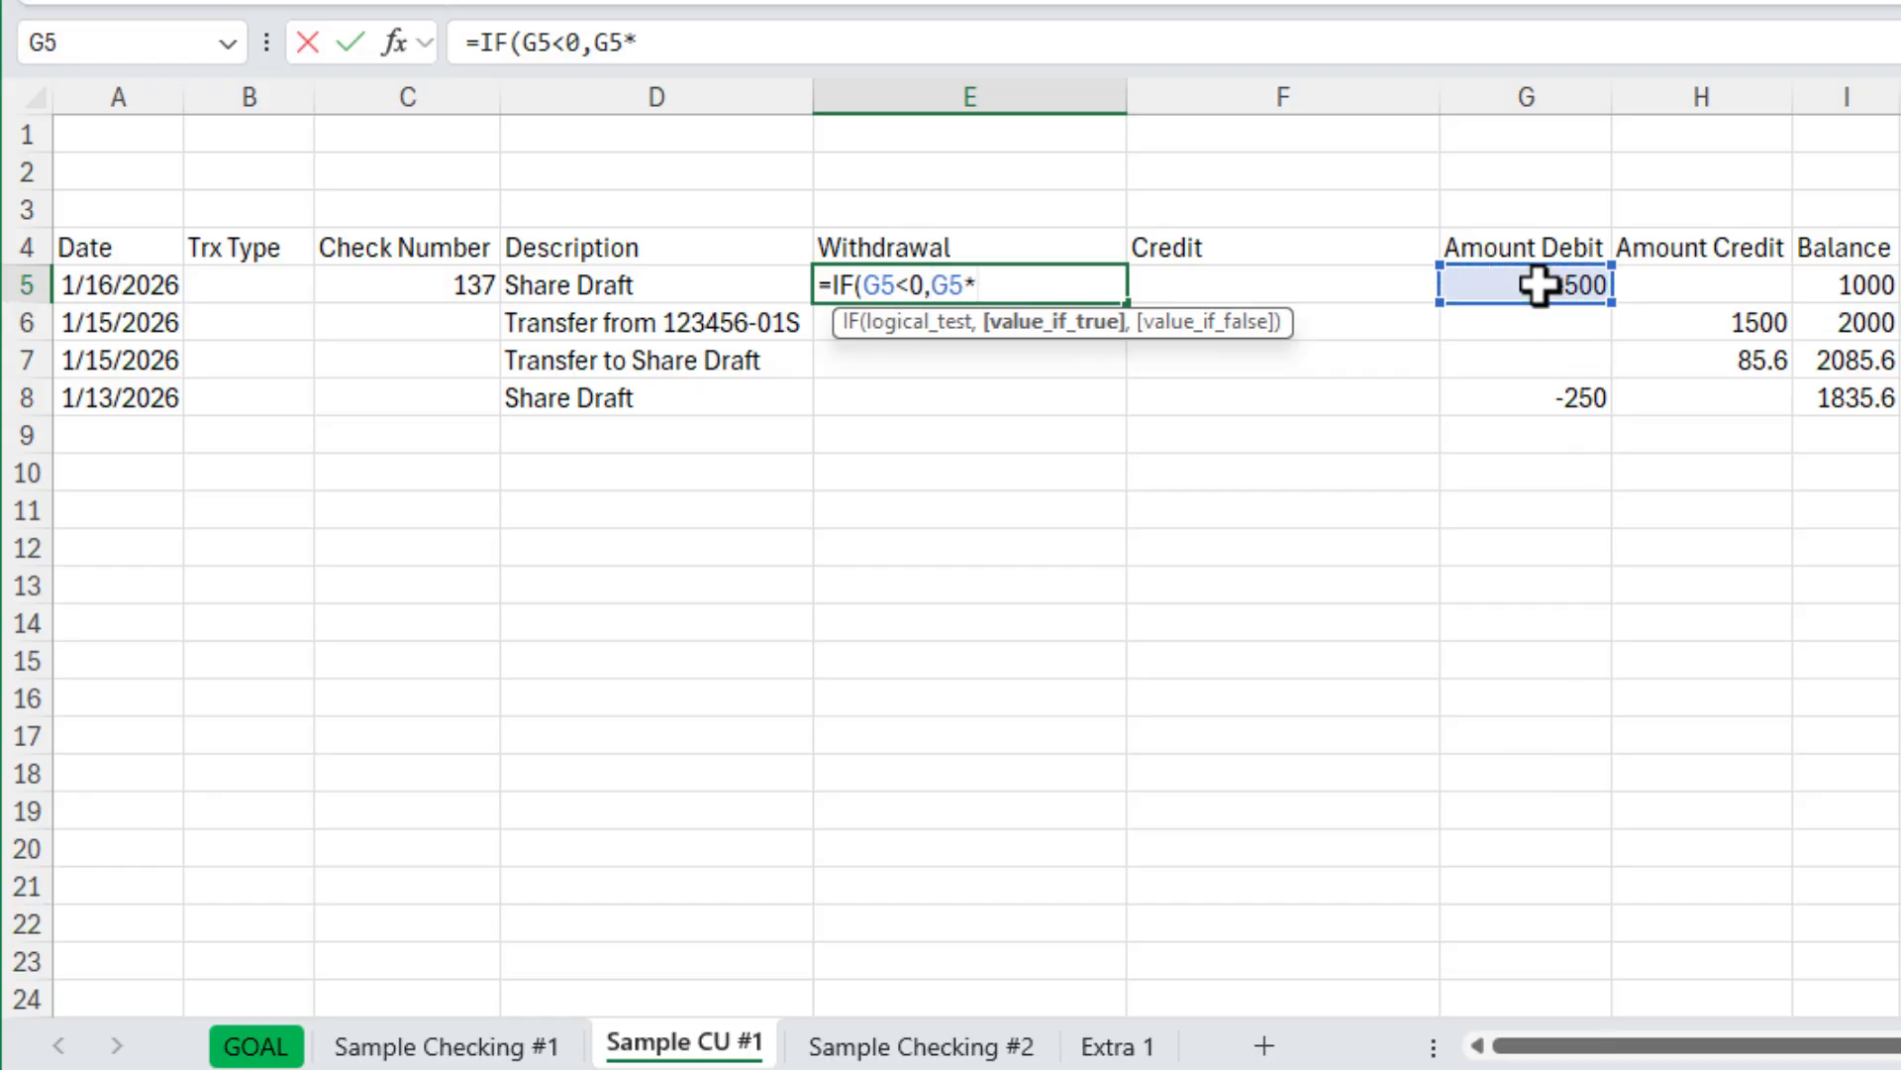
type("-1,")
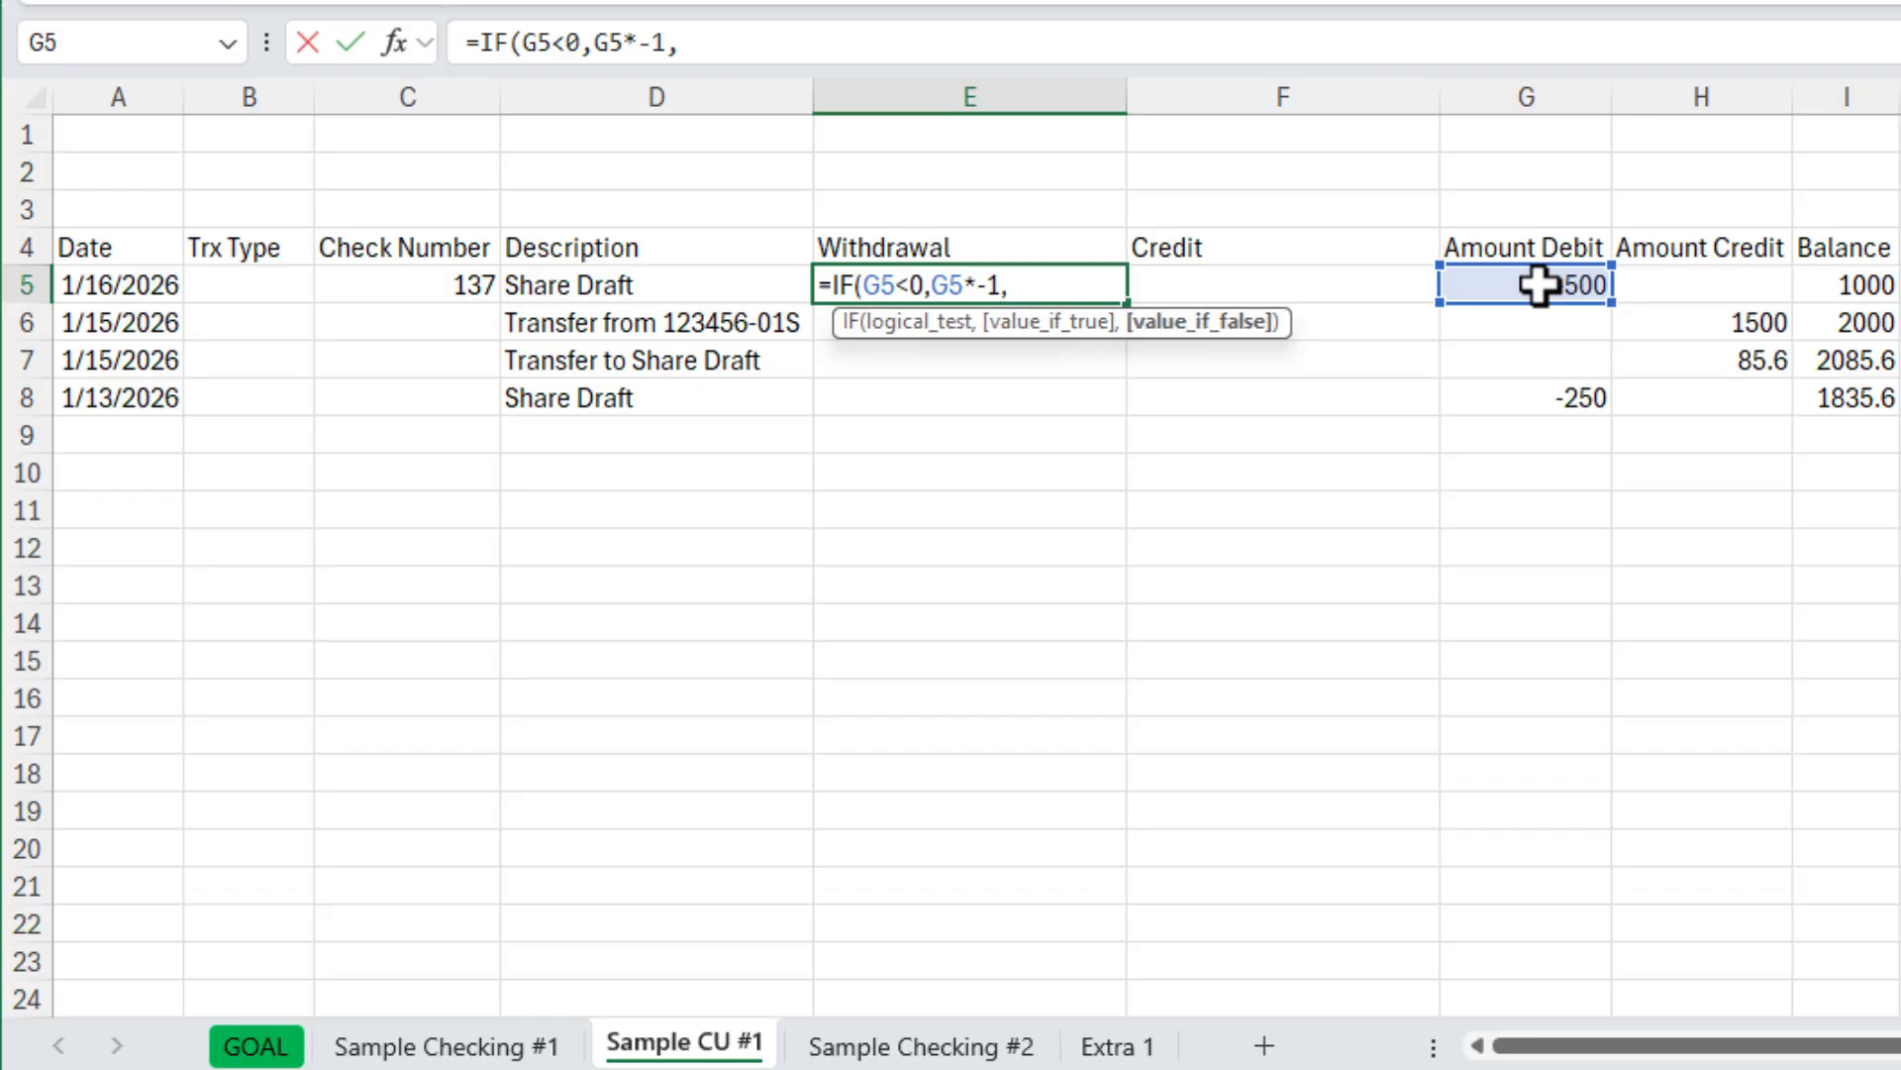
type("0)")
key("Return")
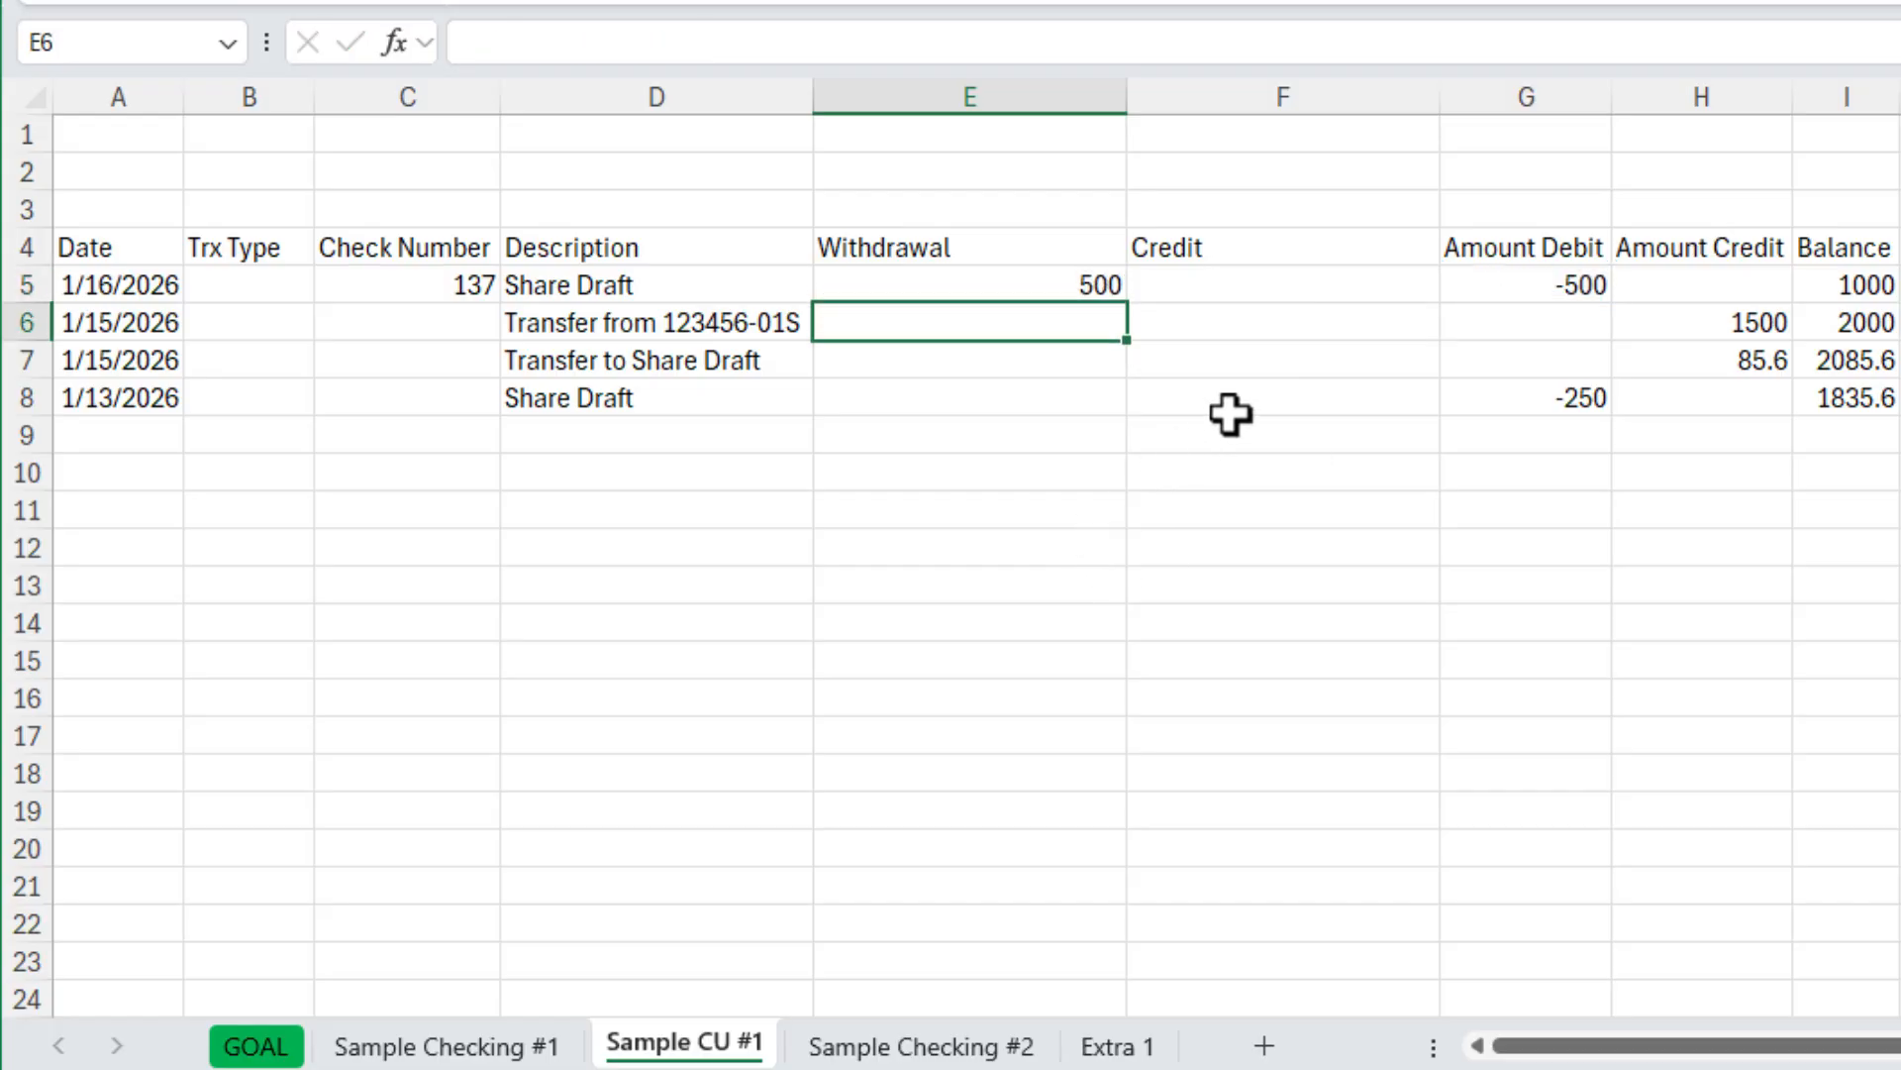
Fill the Withdrawal formula from E5 down through row 29
left_click(1091, 287)
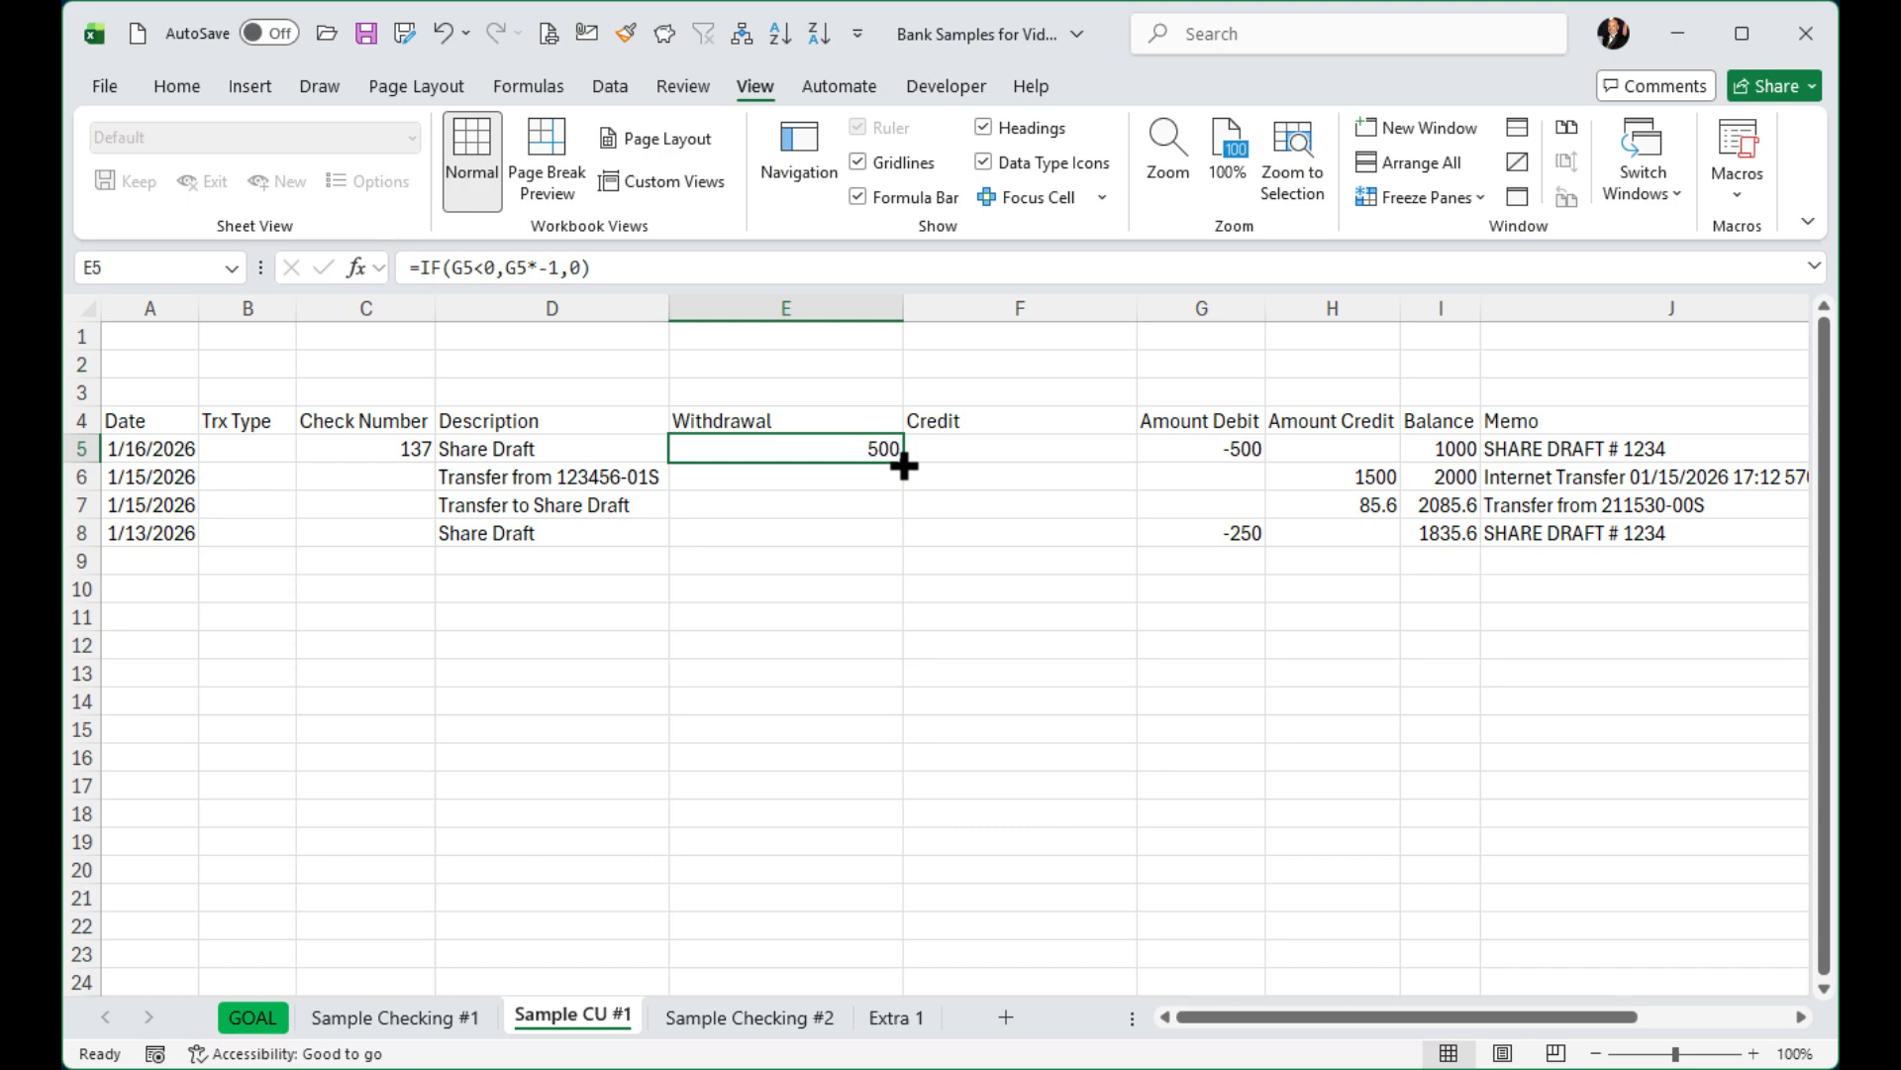
left_click_drag(904, 465, 900, 963)
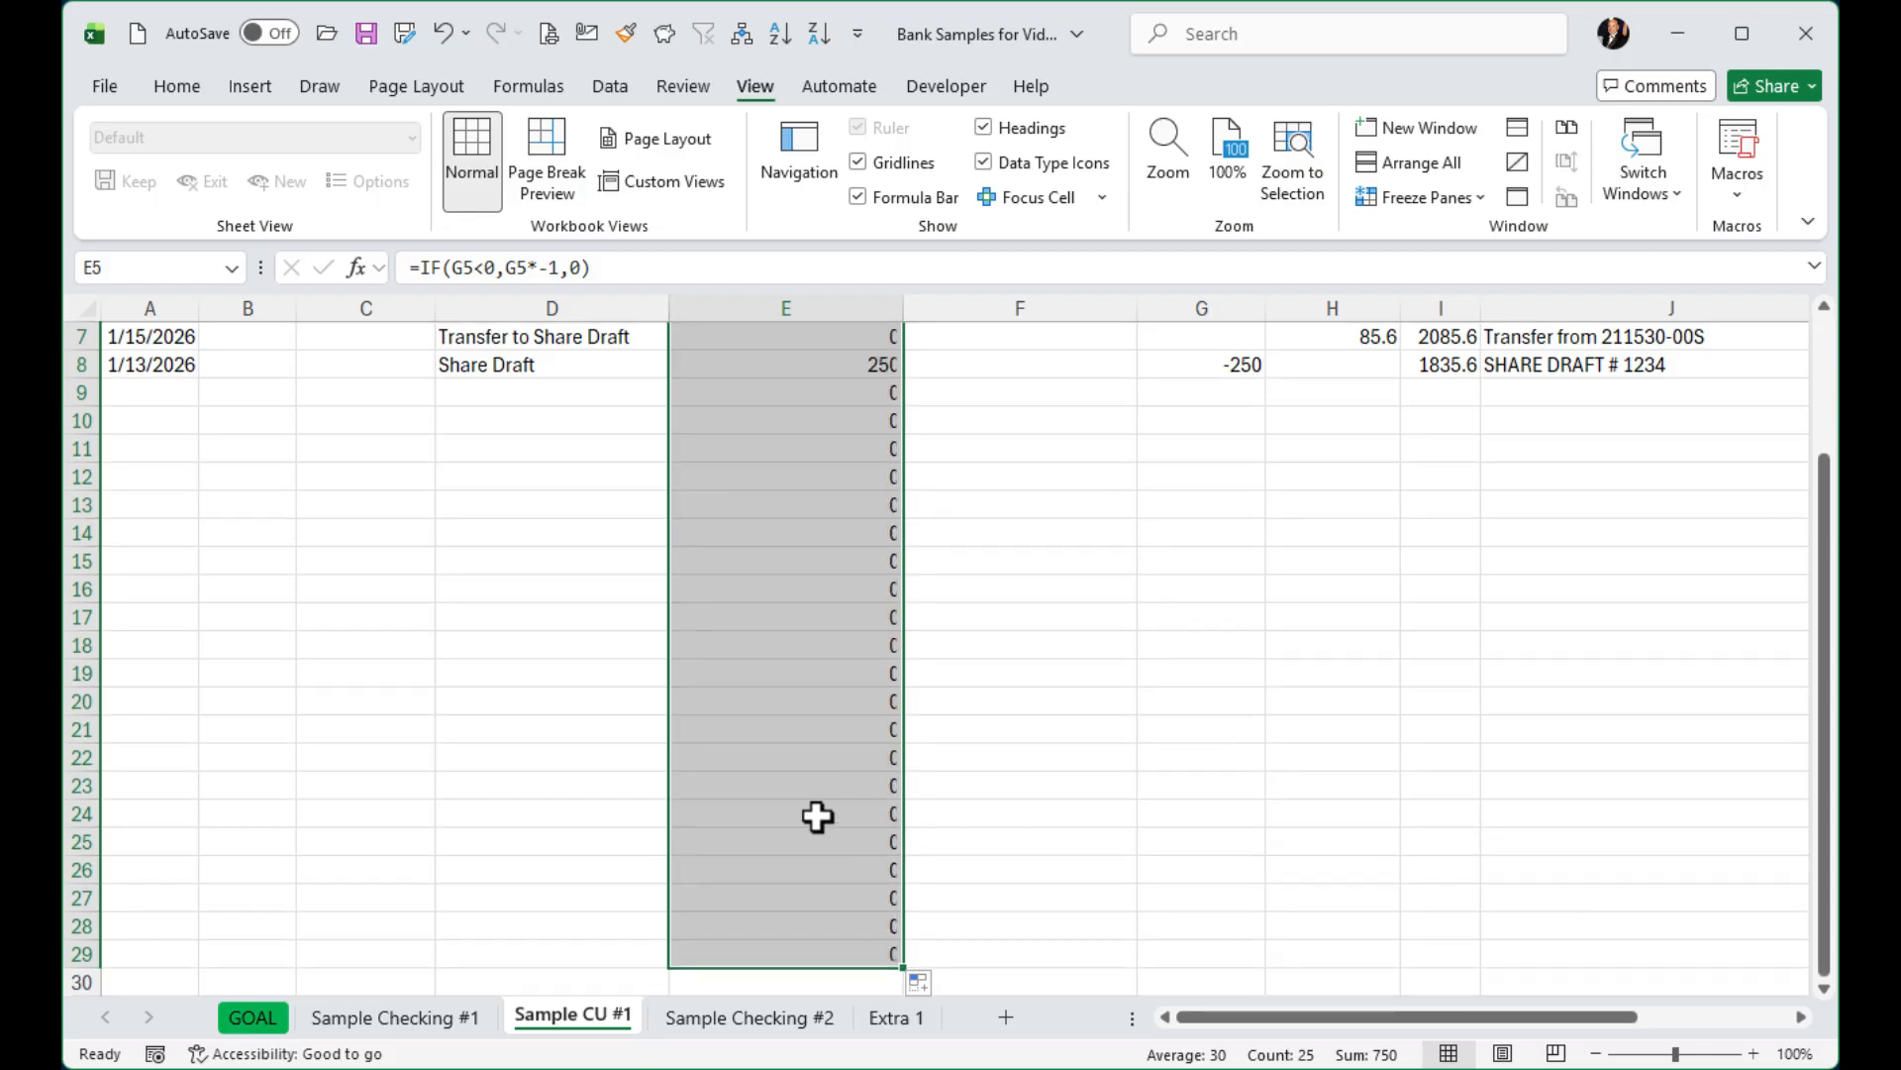
scroll(804, 822, "up", 2)
left_click(814, 450)
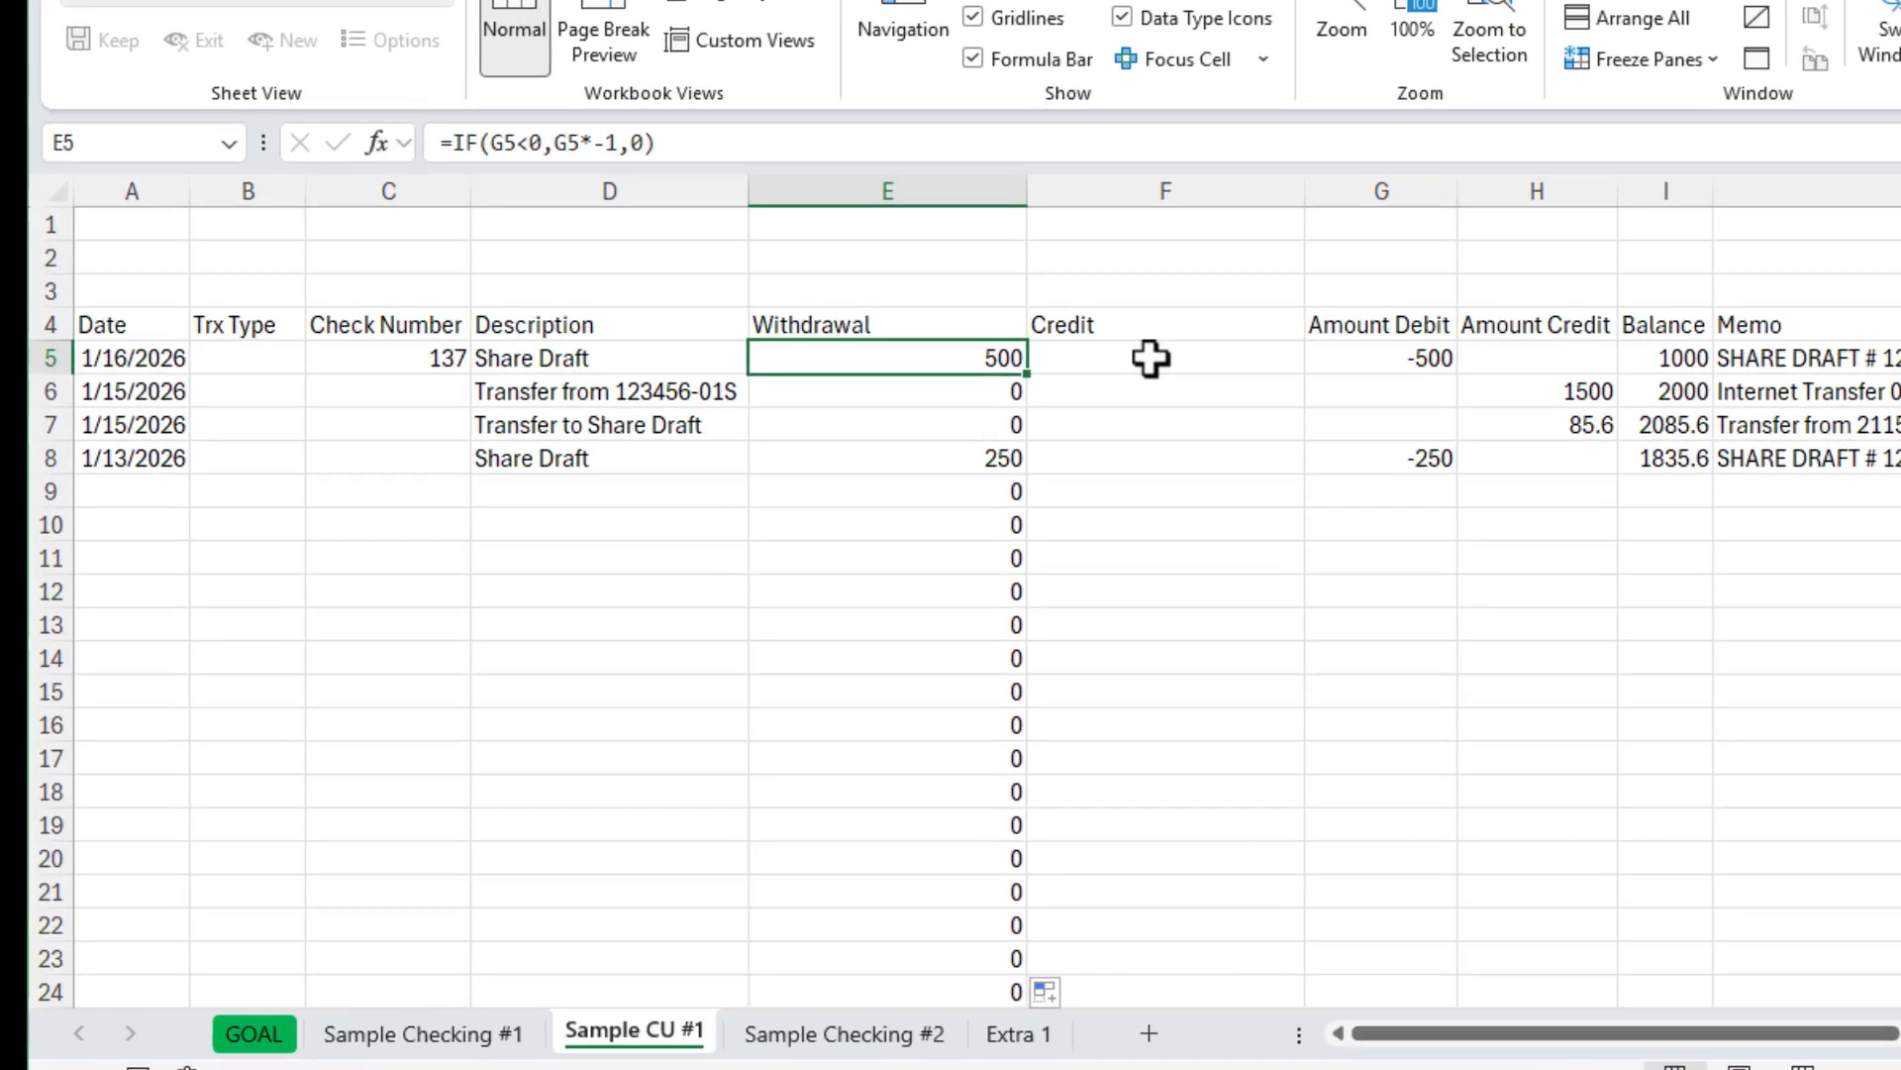
Enter the credit formula =IF(H5>0,H5,0) in cell F5
left_click(1006, 448)
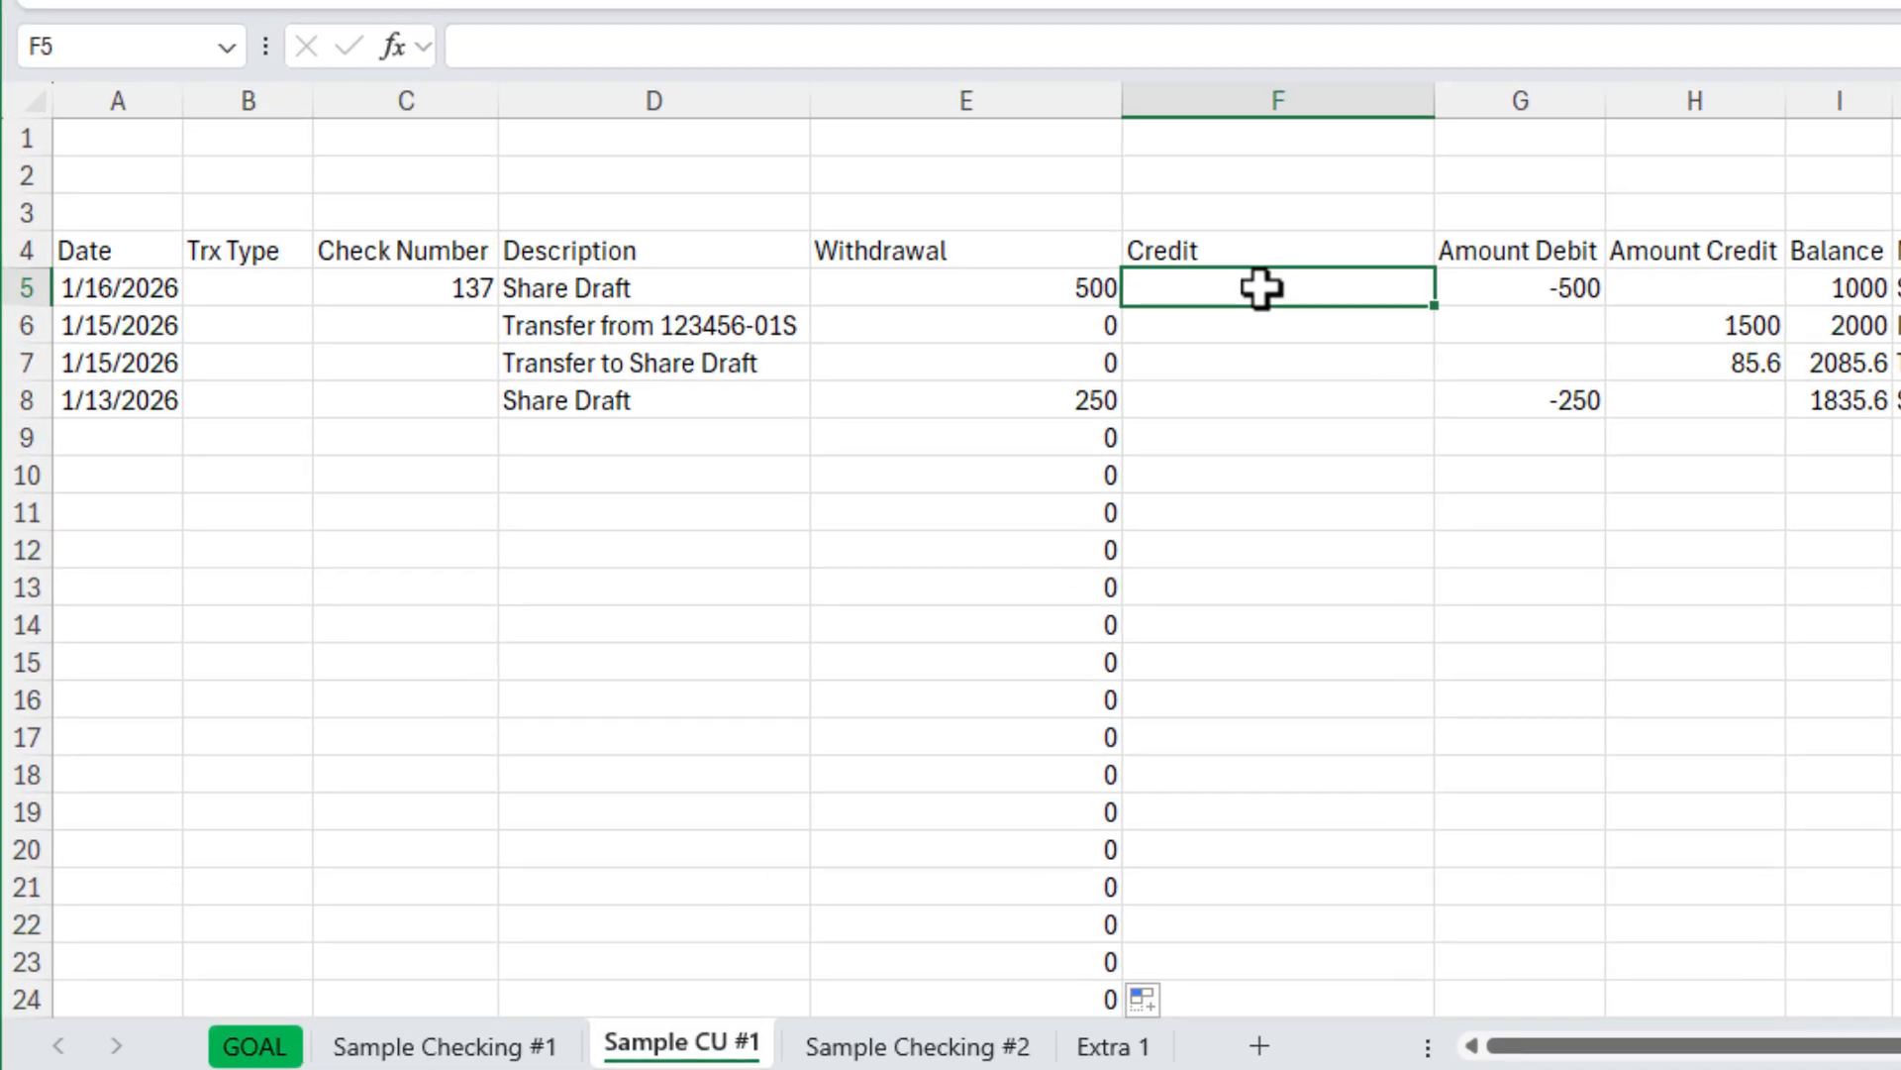
type("=if")
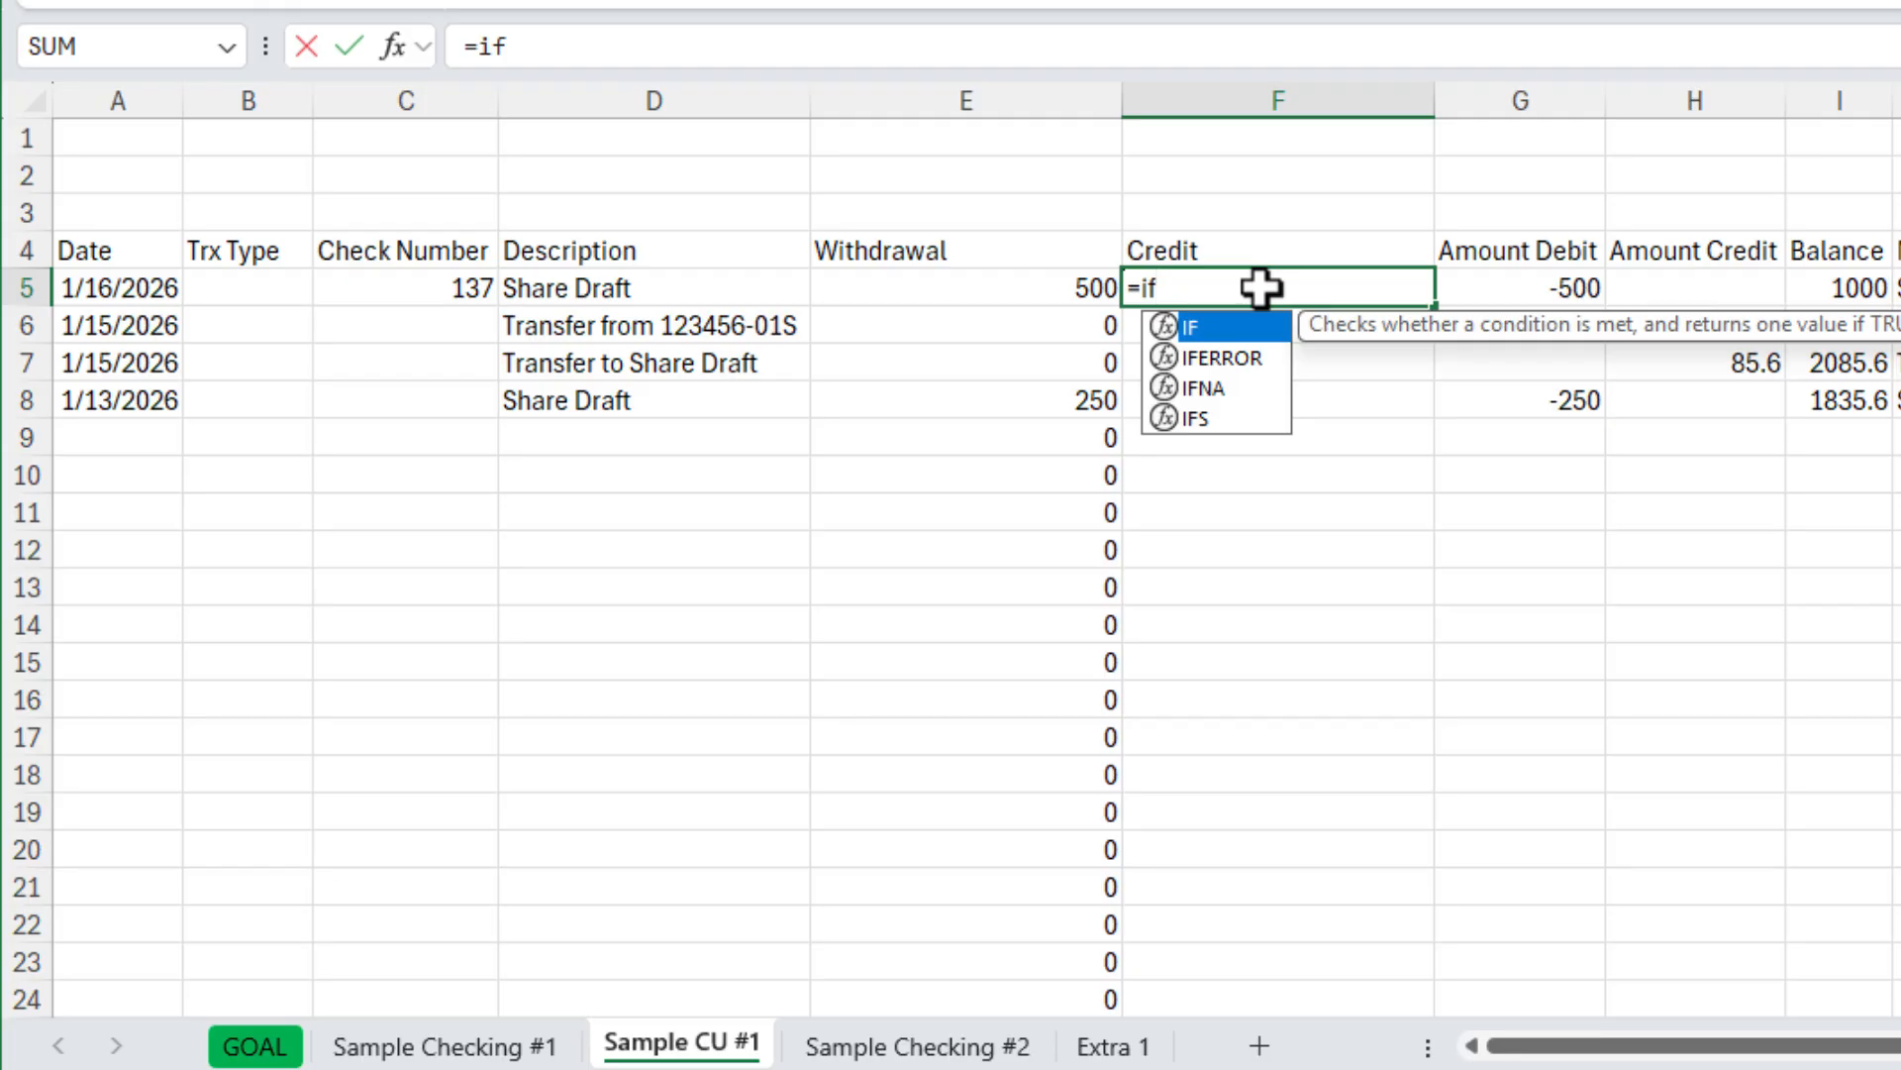
key("Tab")
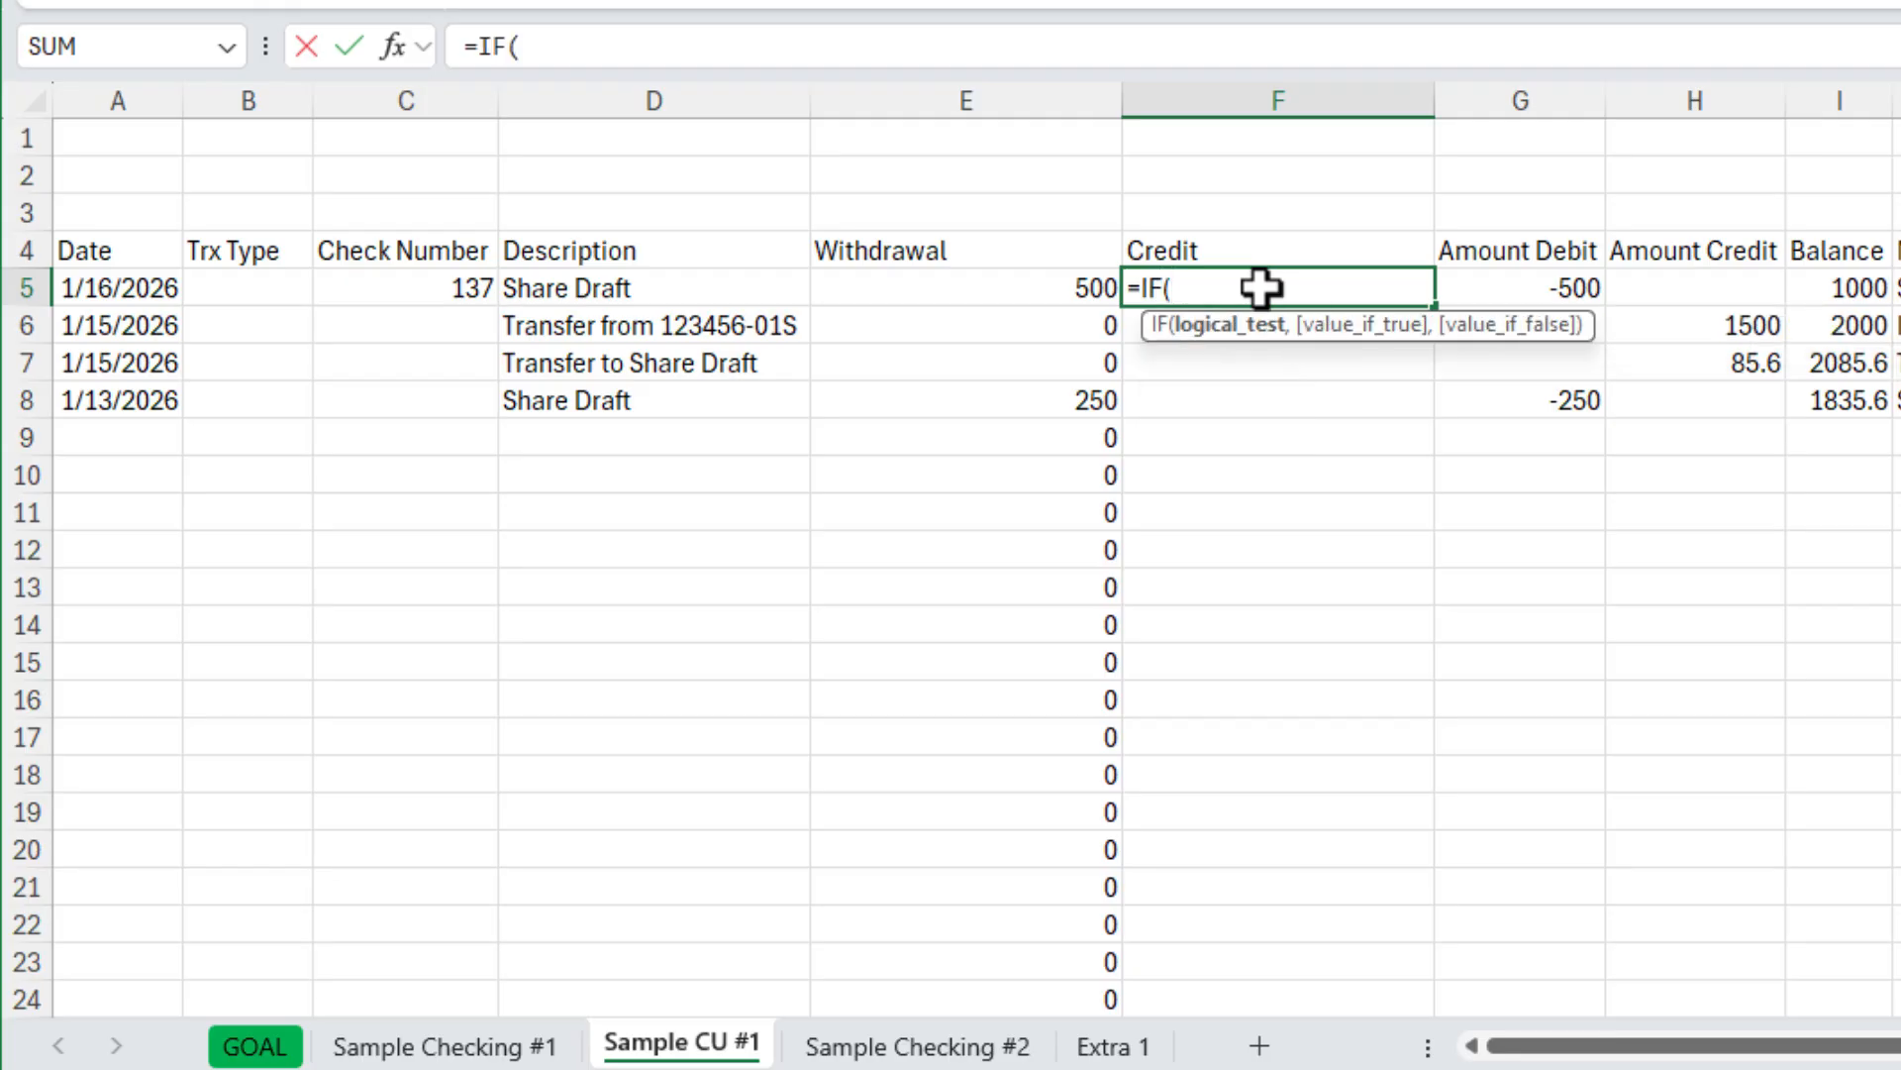
left_click(1707, 285)
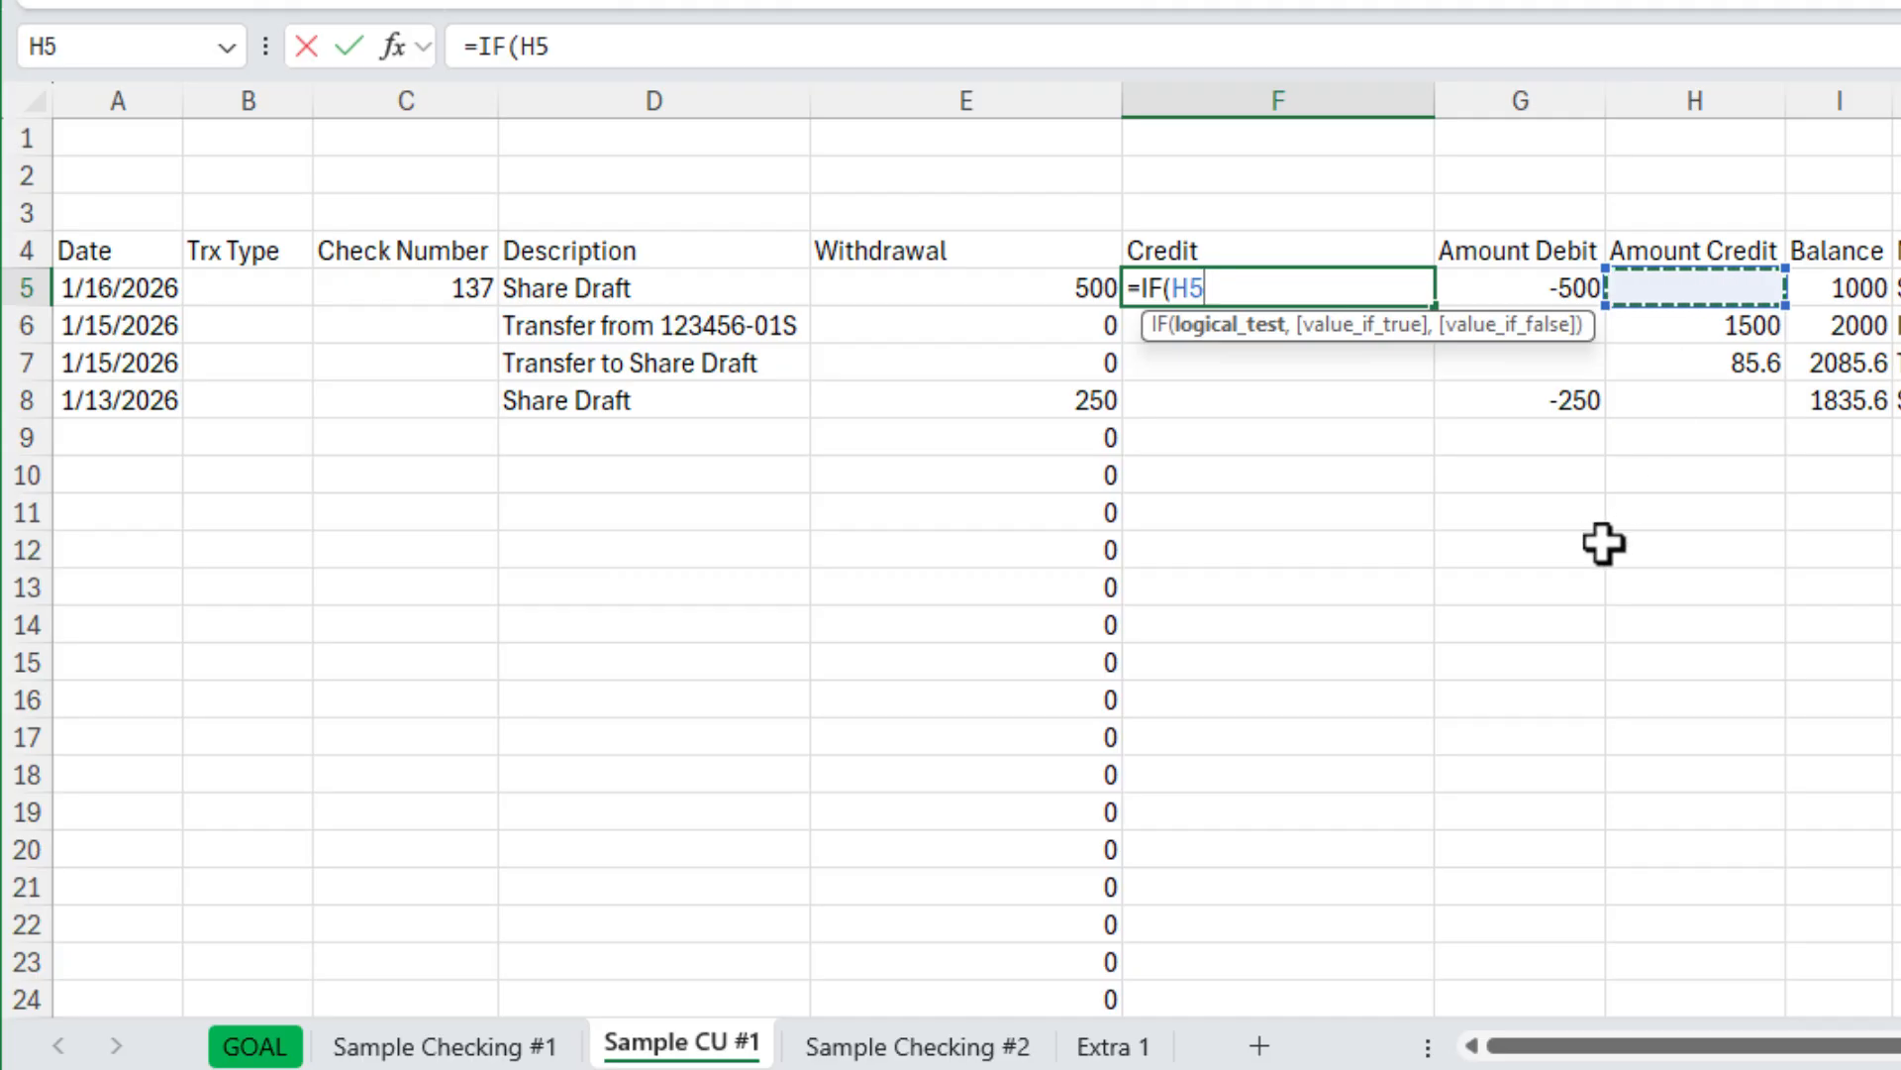
type(">0")
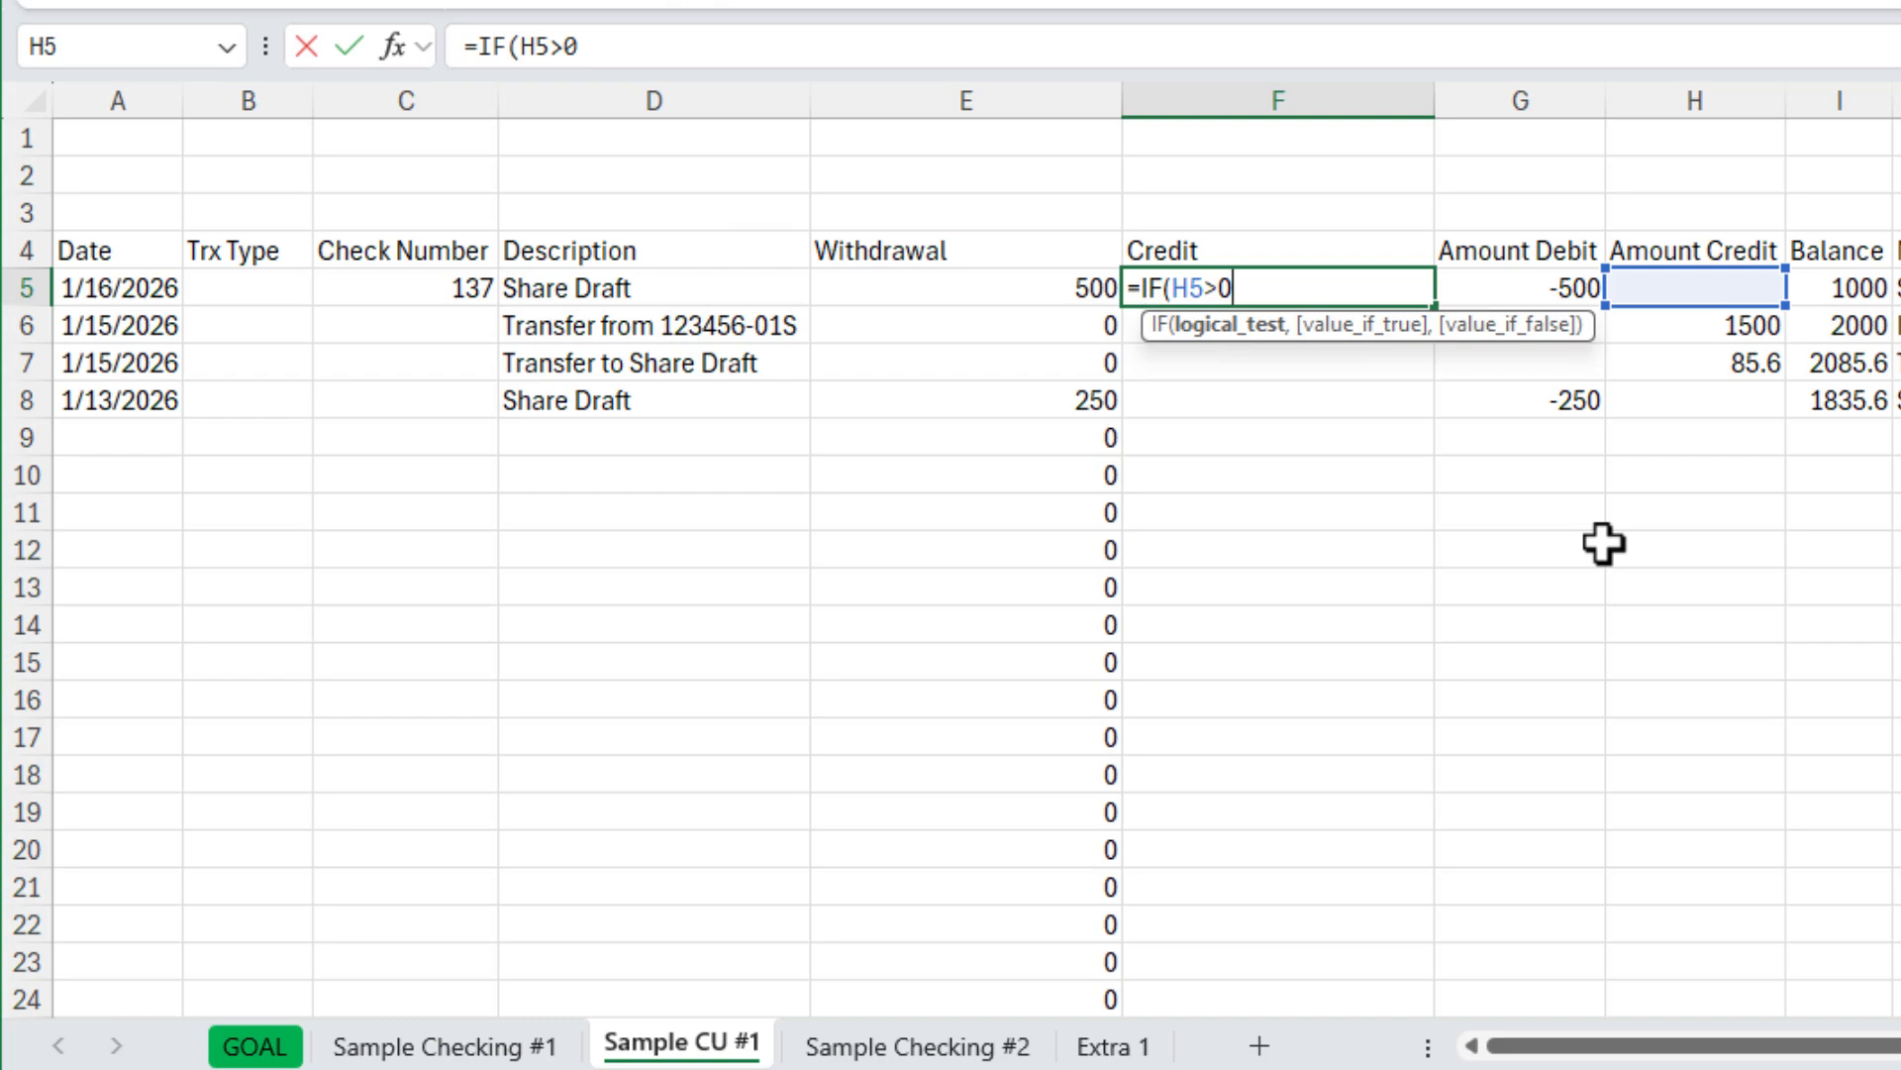
type(",")
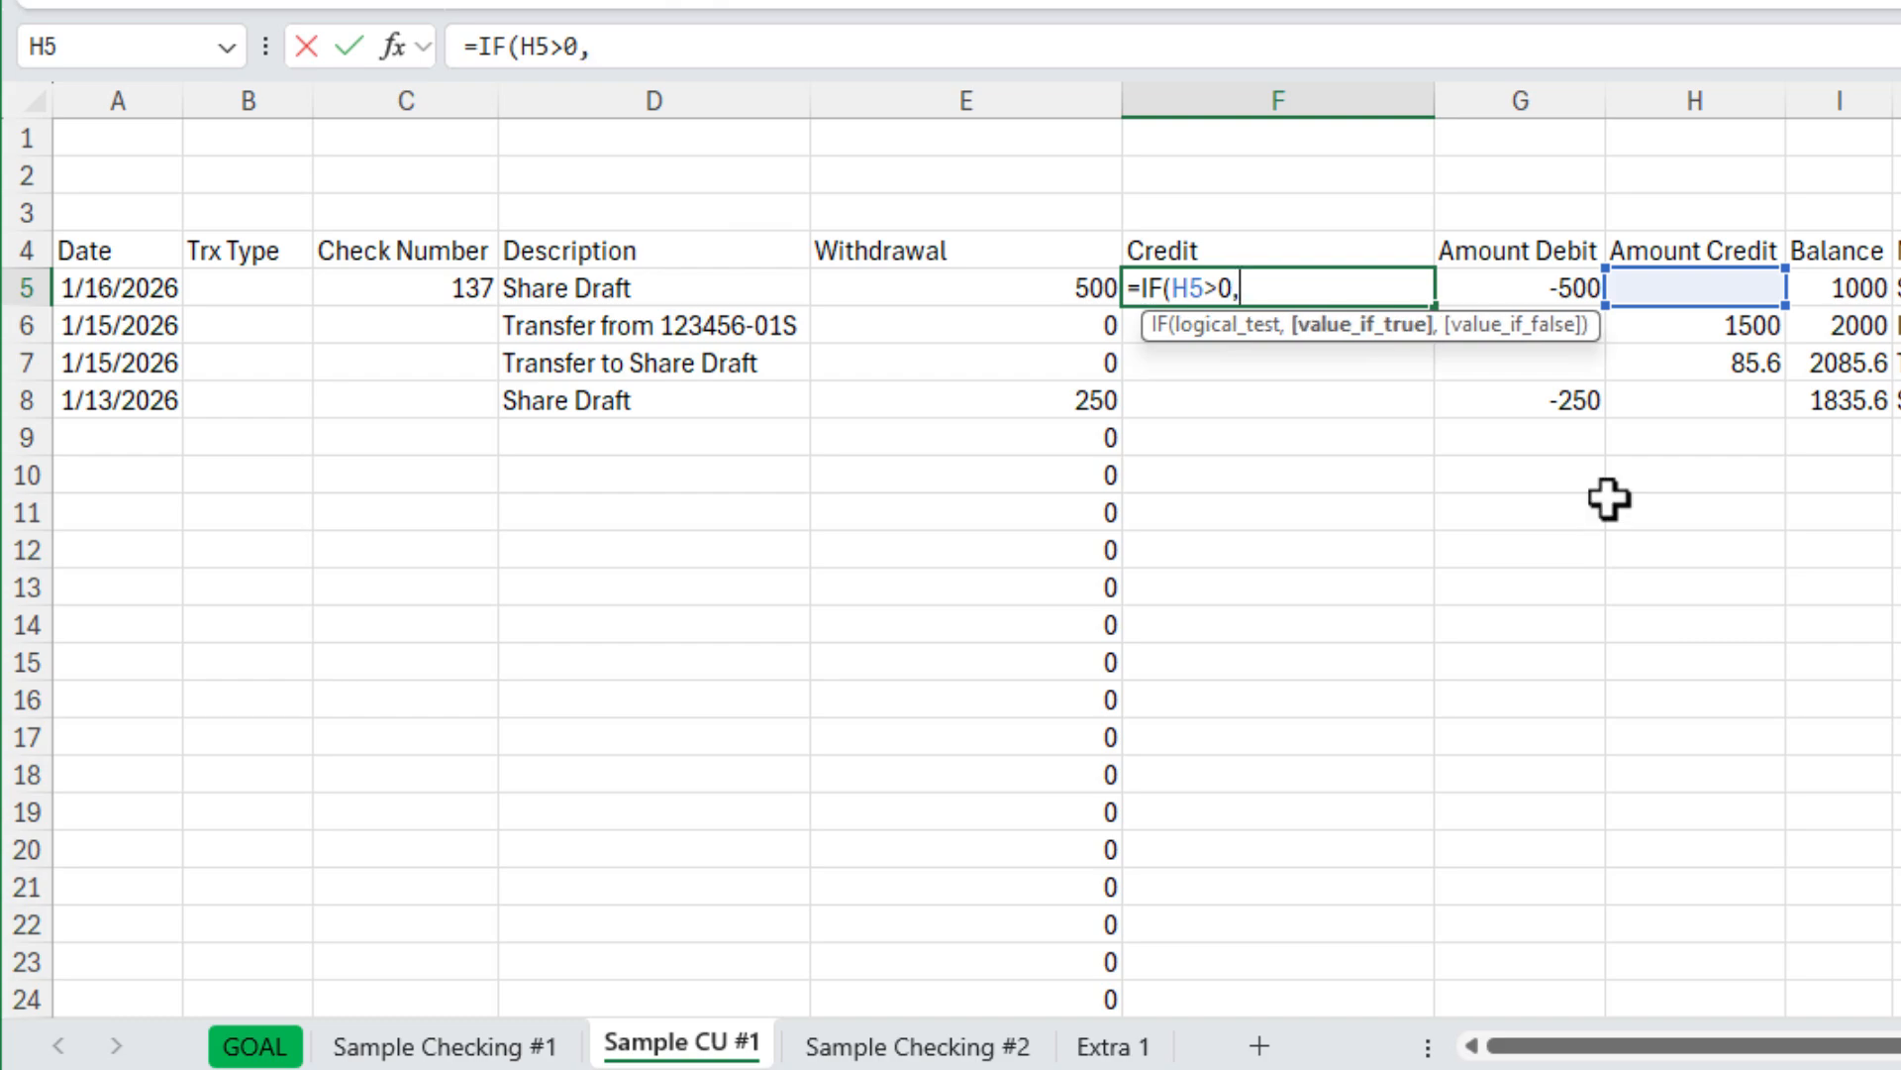
left_click(1714, 288)
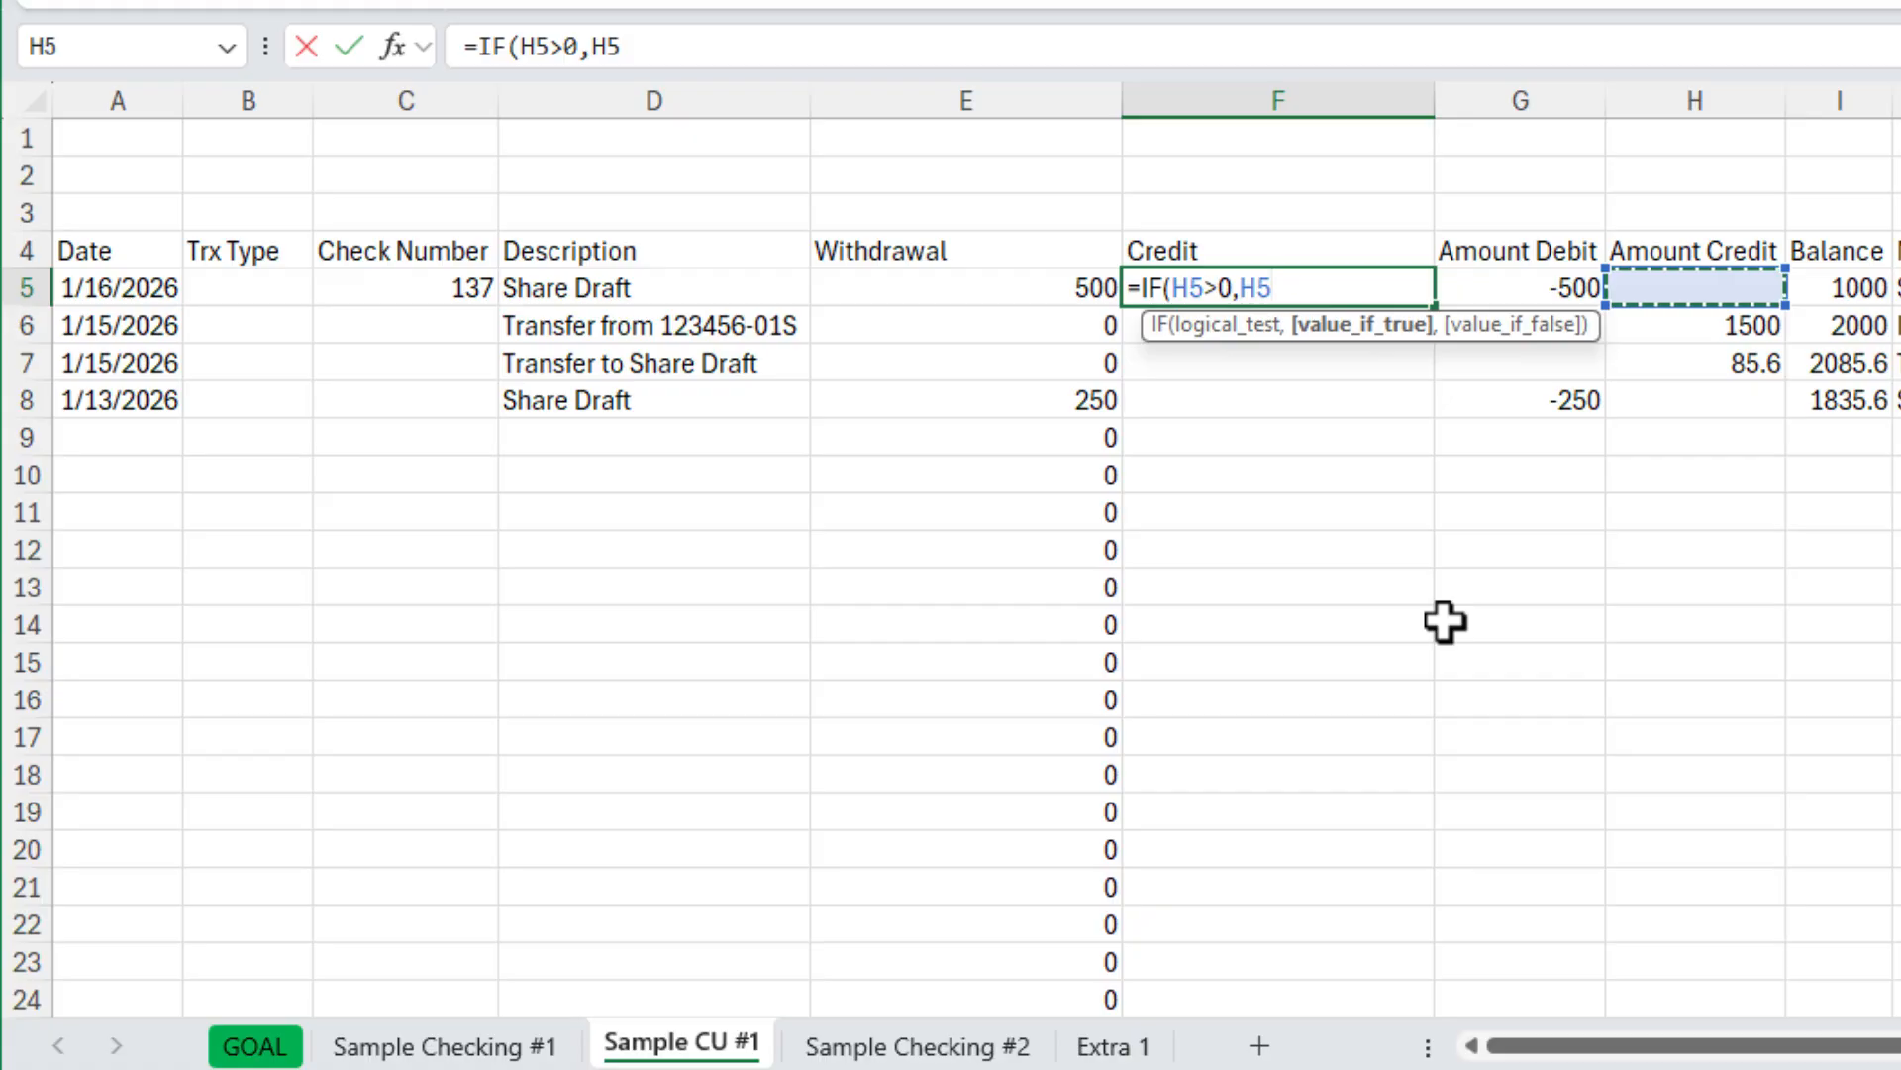
type(",")
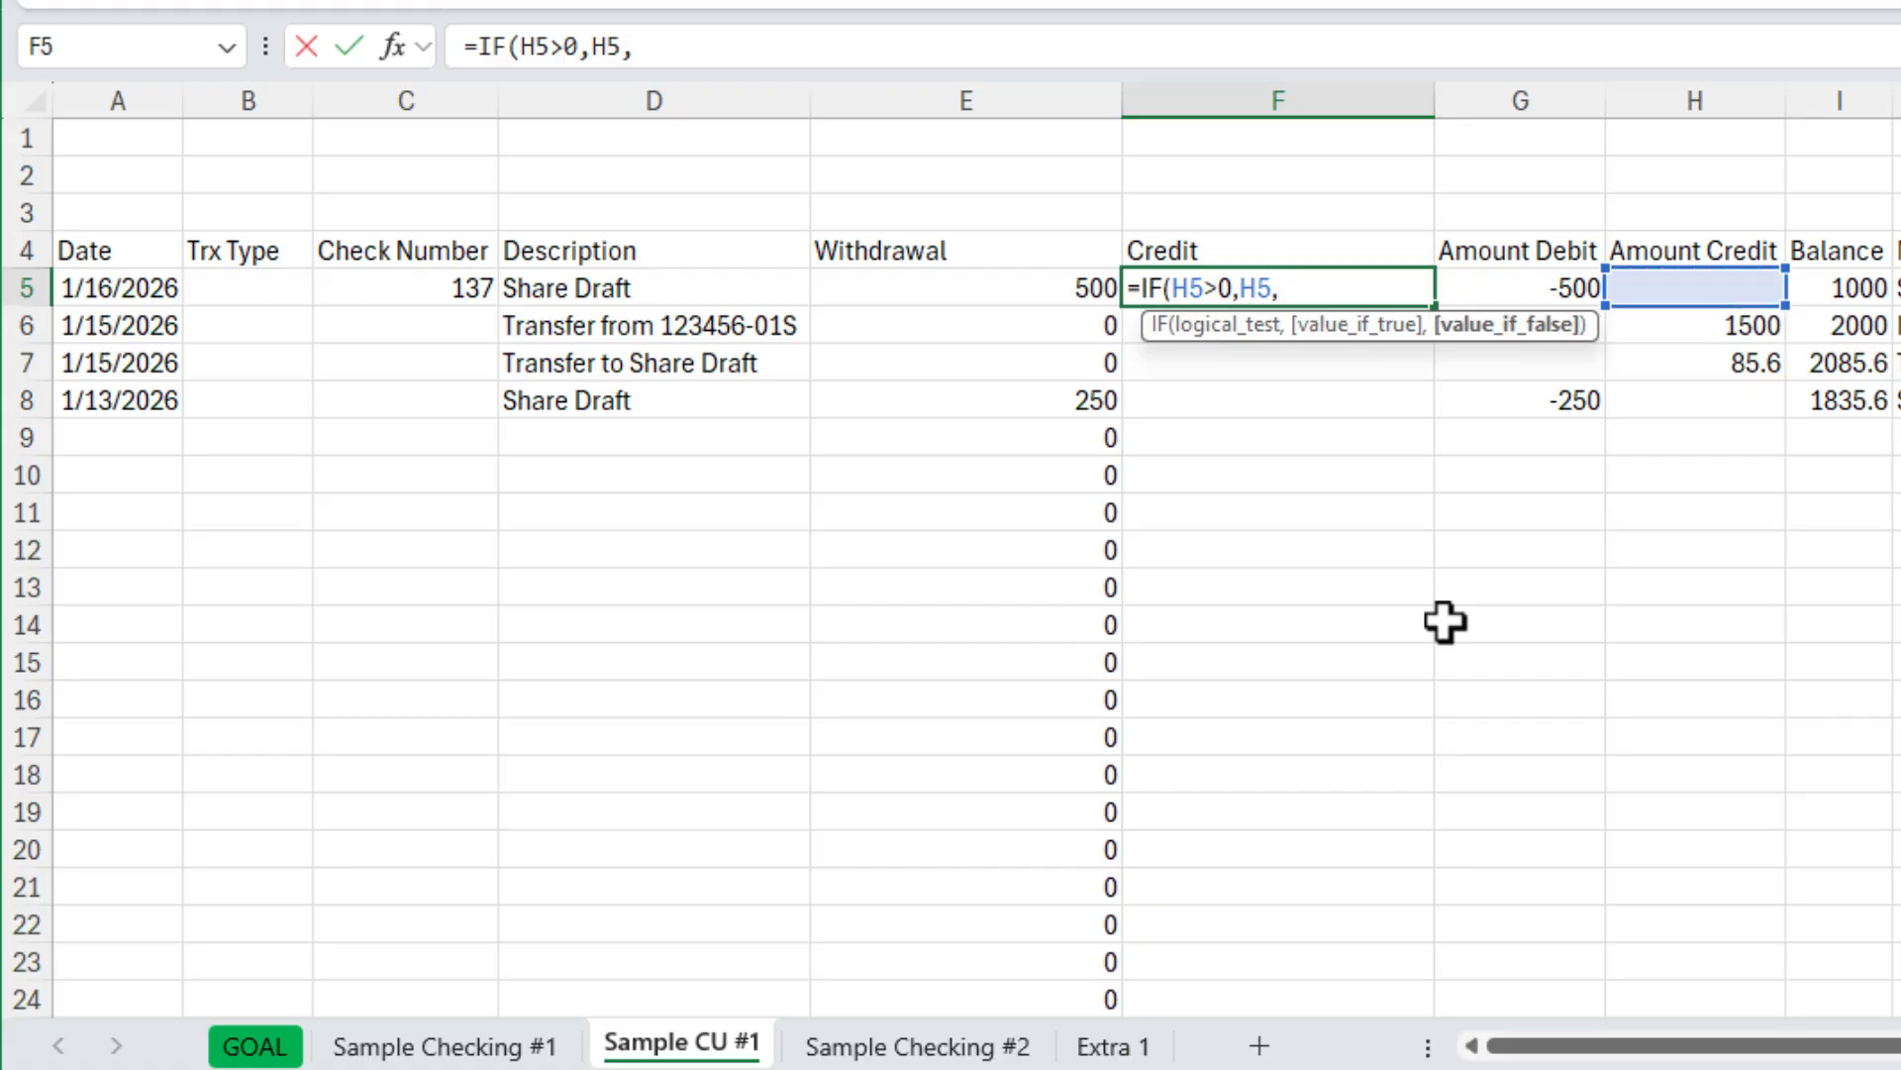
type("0)")
key("Return")
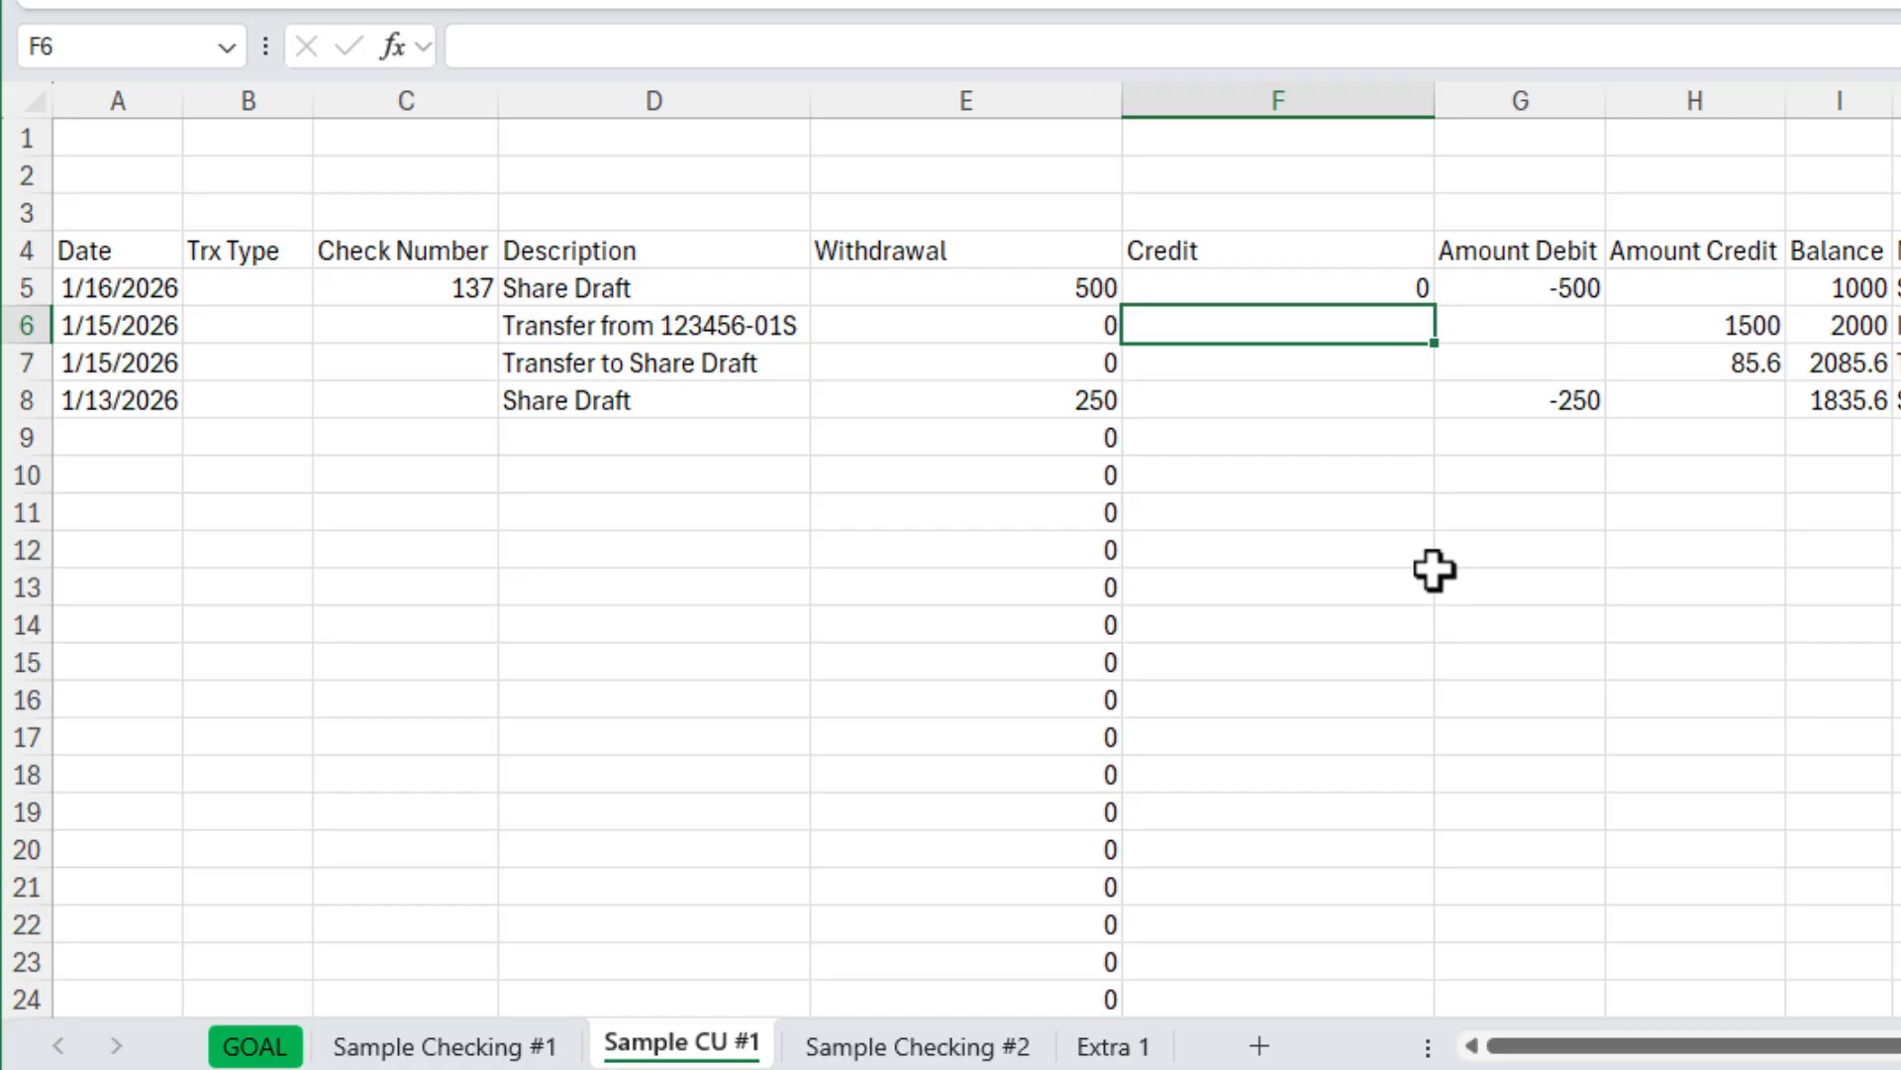
Fill the Credit formula from F5 down alongside the filled Withdrawal column
left_click(1336, 290)
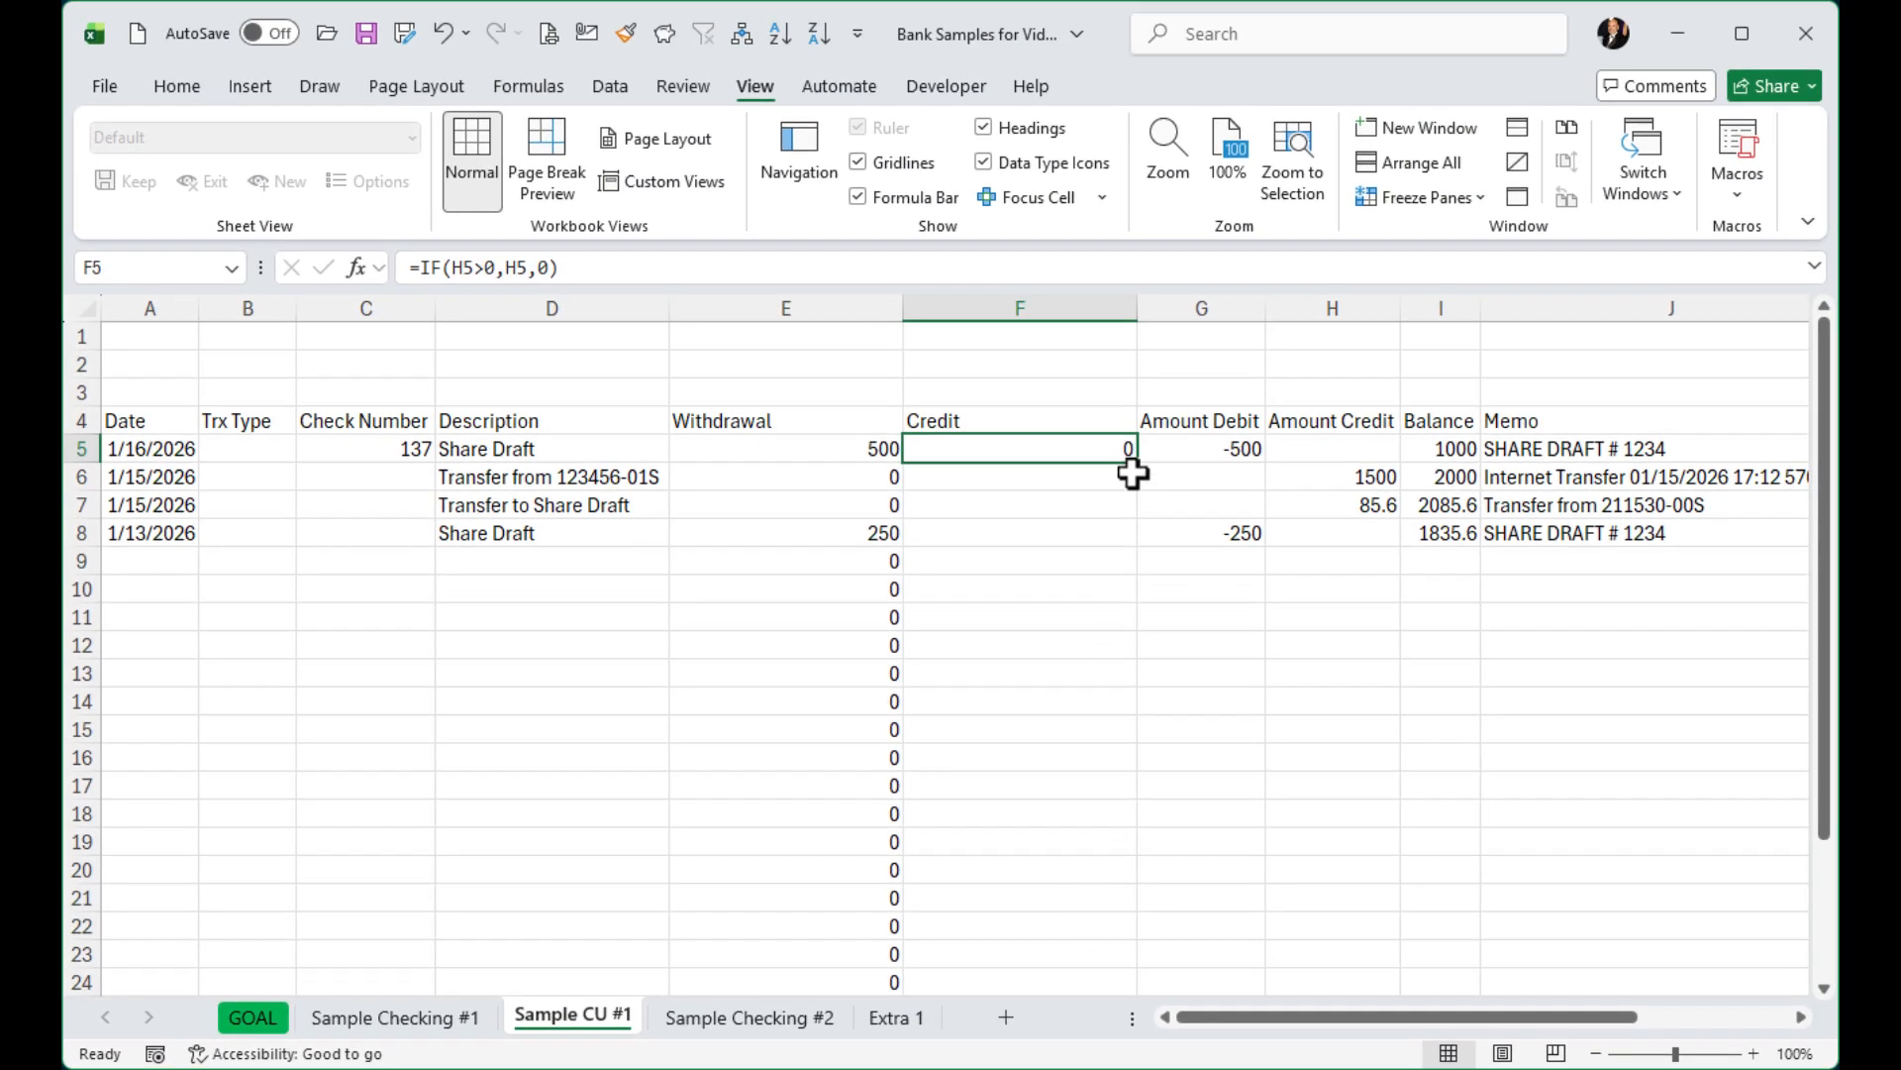
double_click(1135, 460)
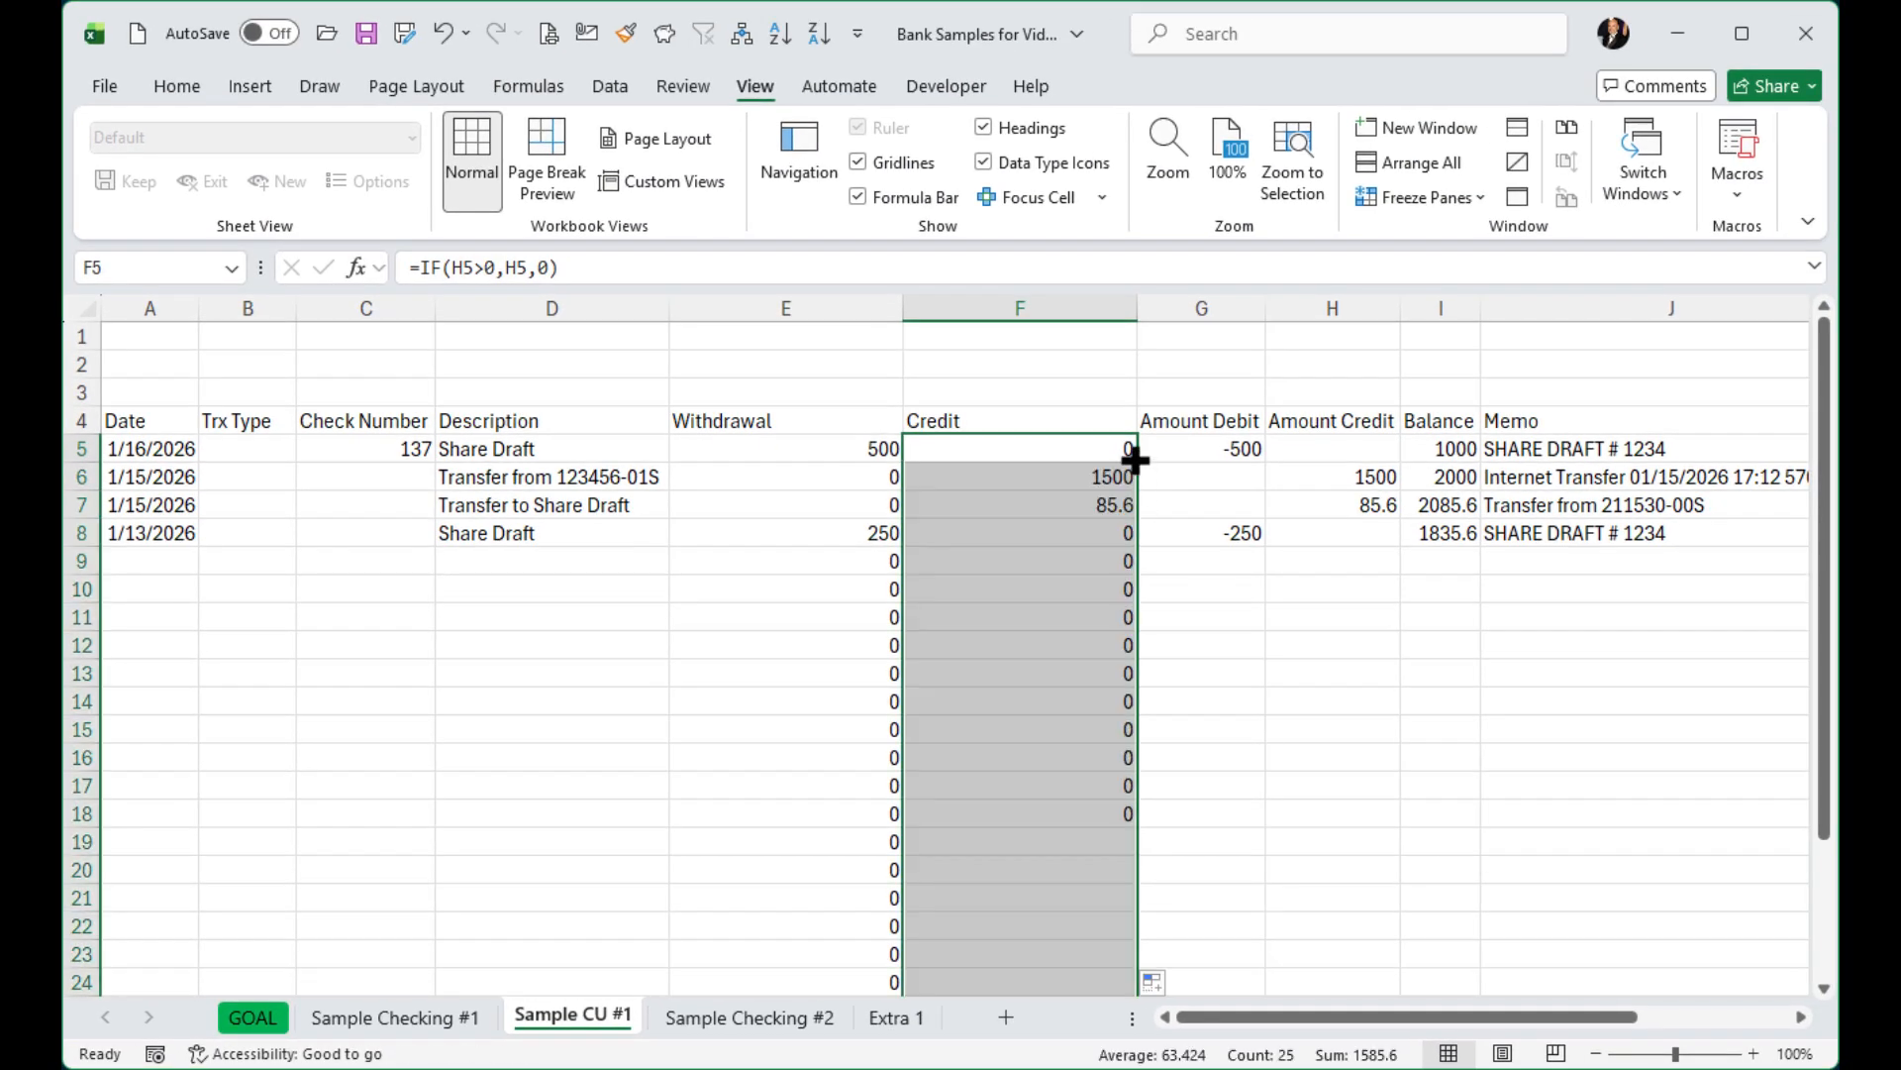
left_click(1028, 555)
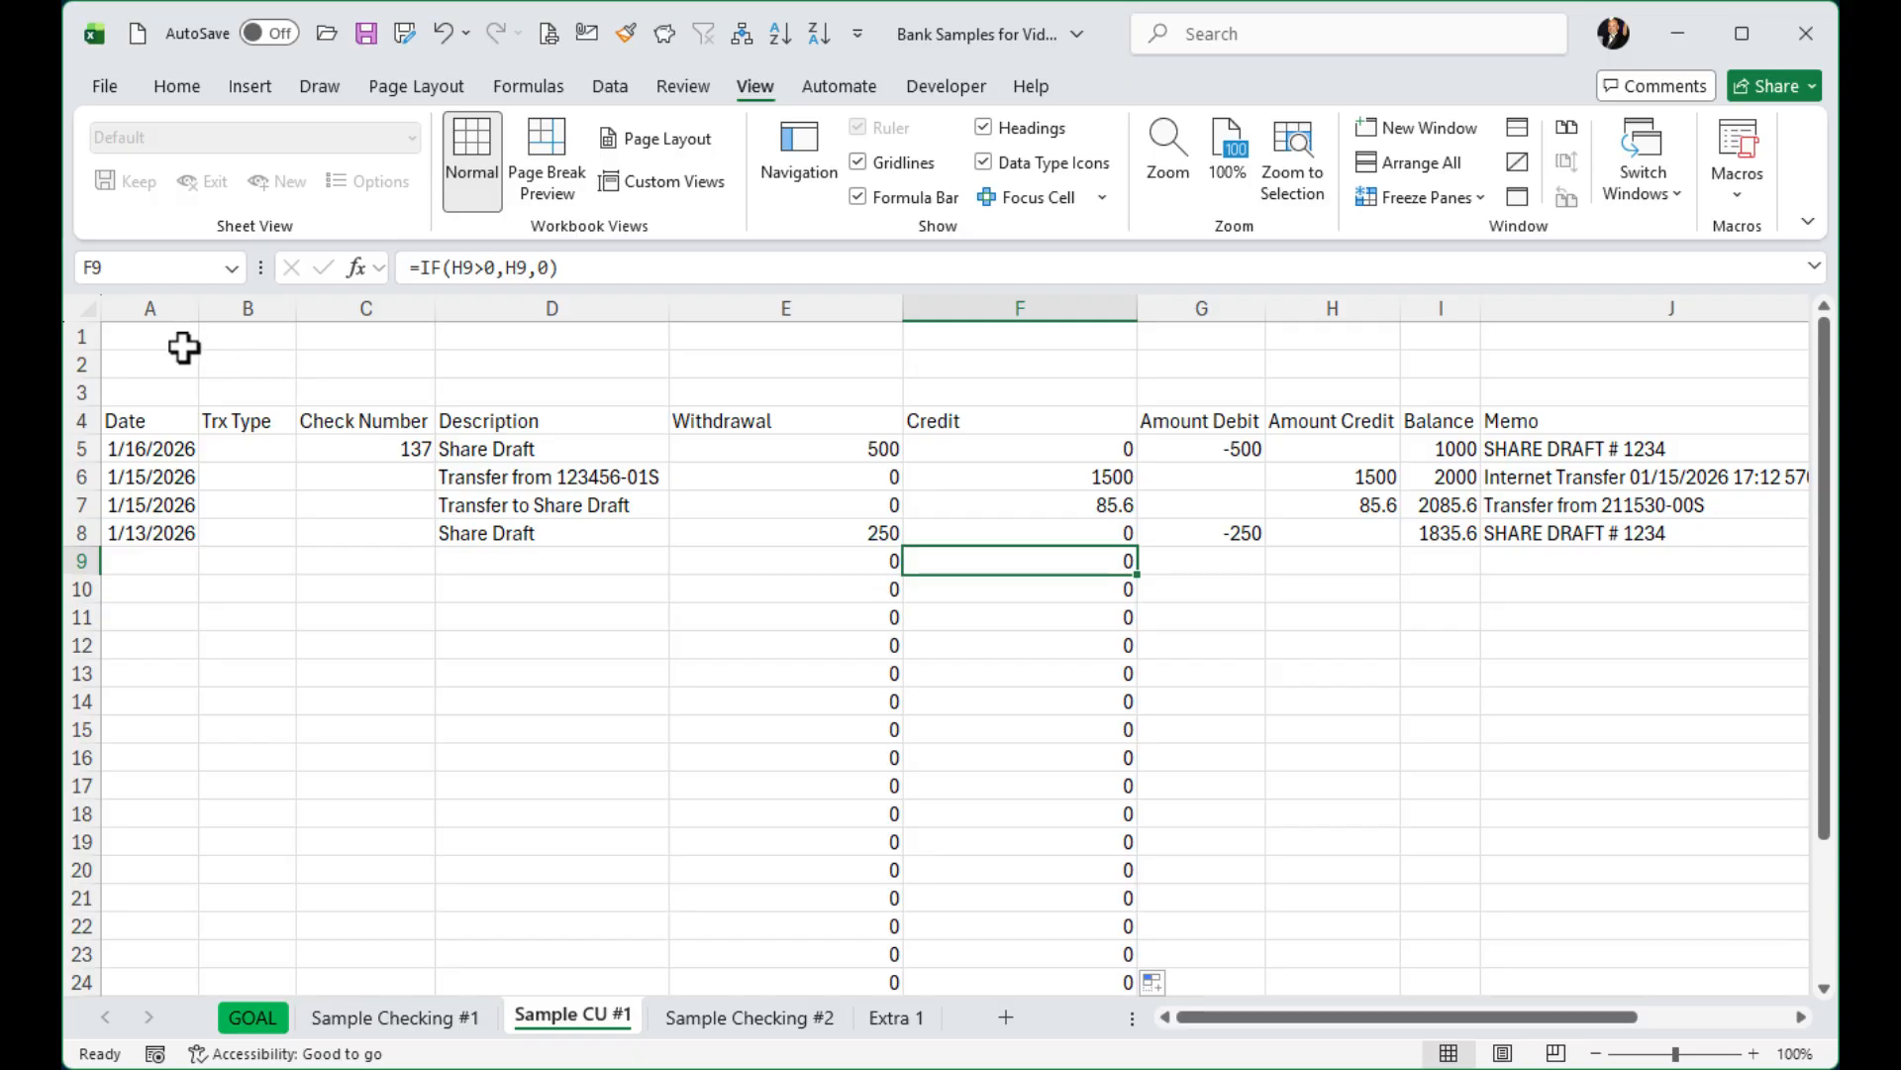
Autofit the width of every column on the Sample CU #1 sheet to its contents
left_click(85, 307)
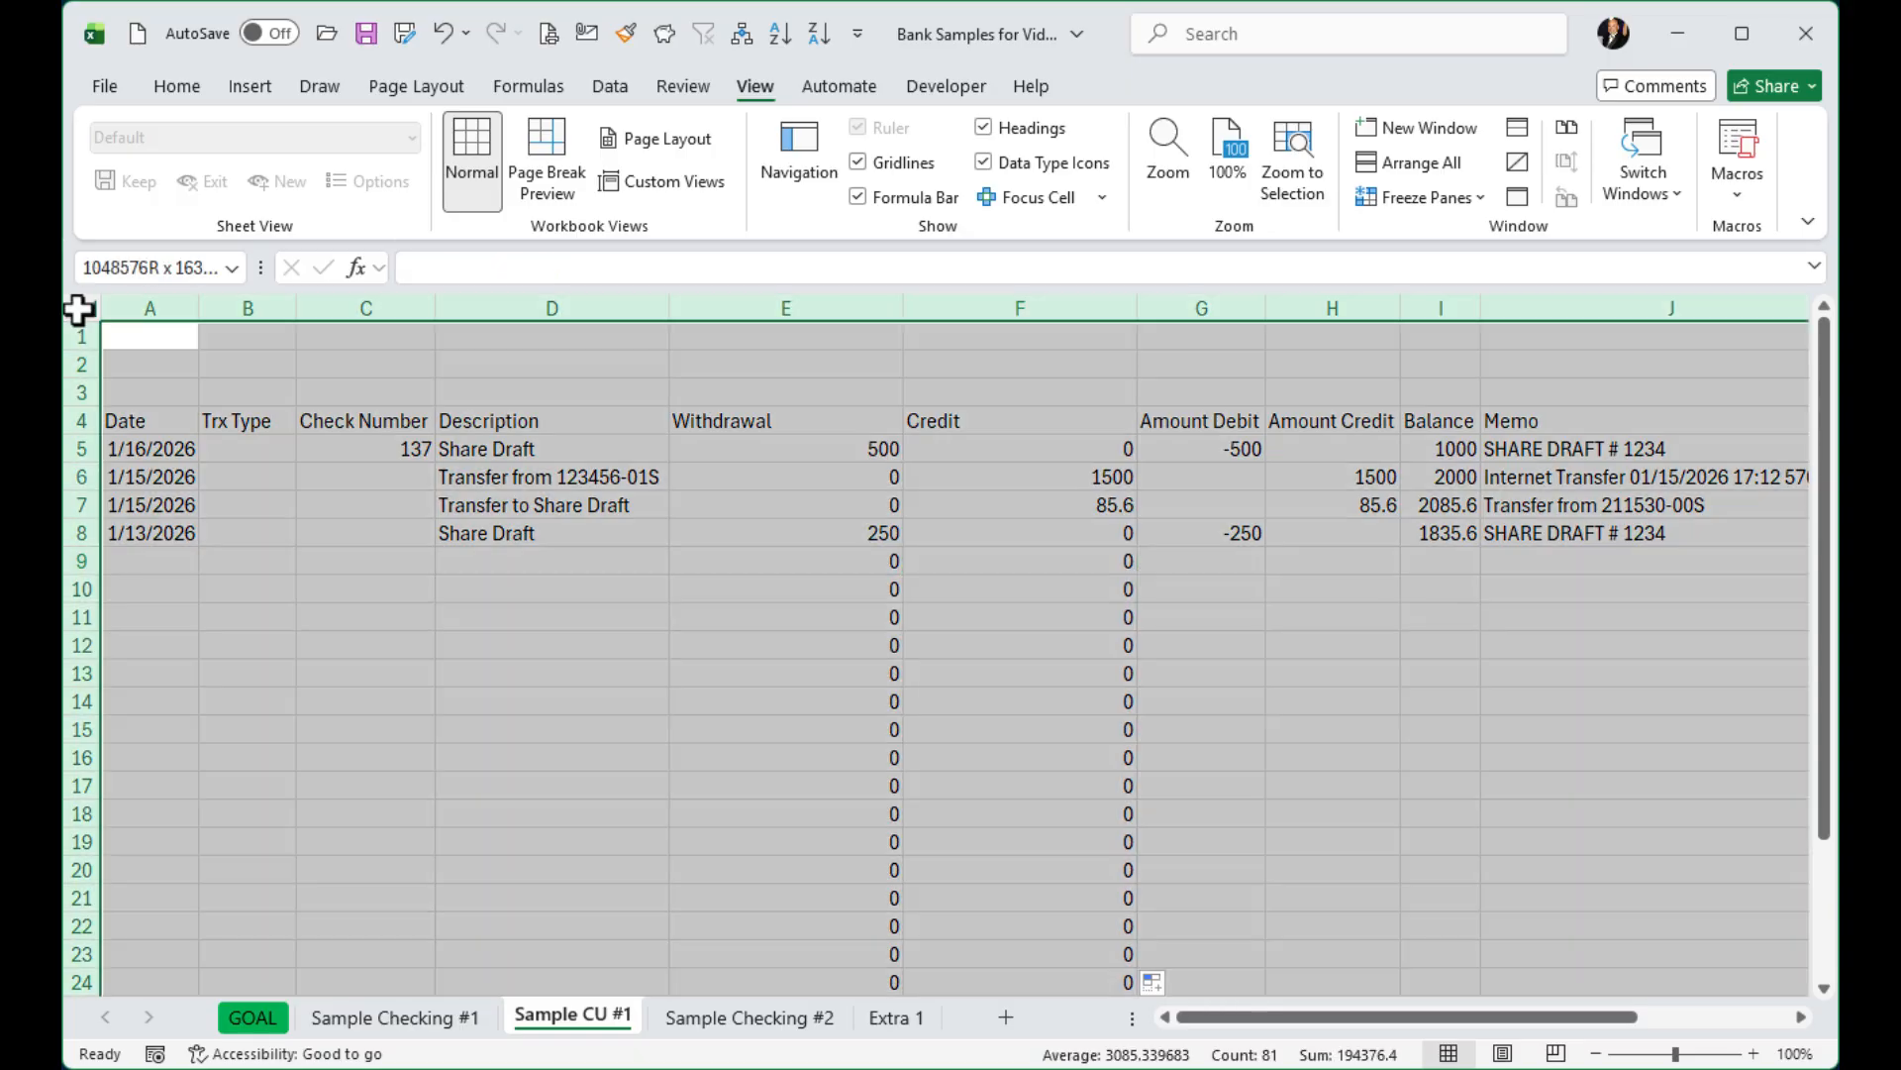
double_click(200, 307)
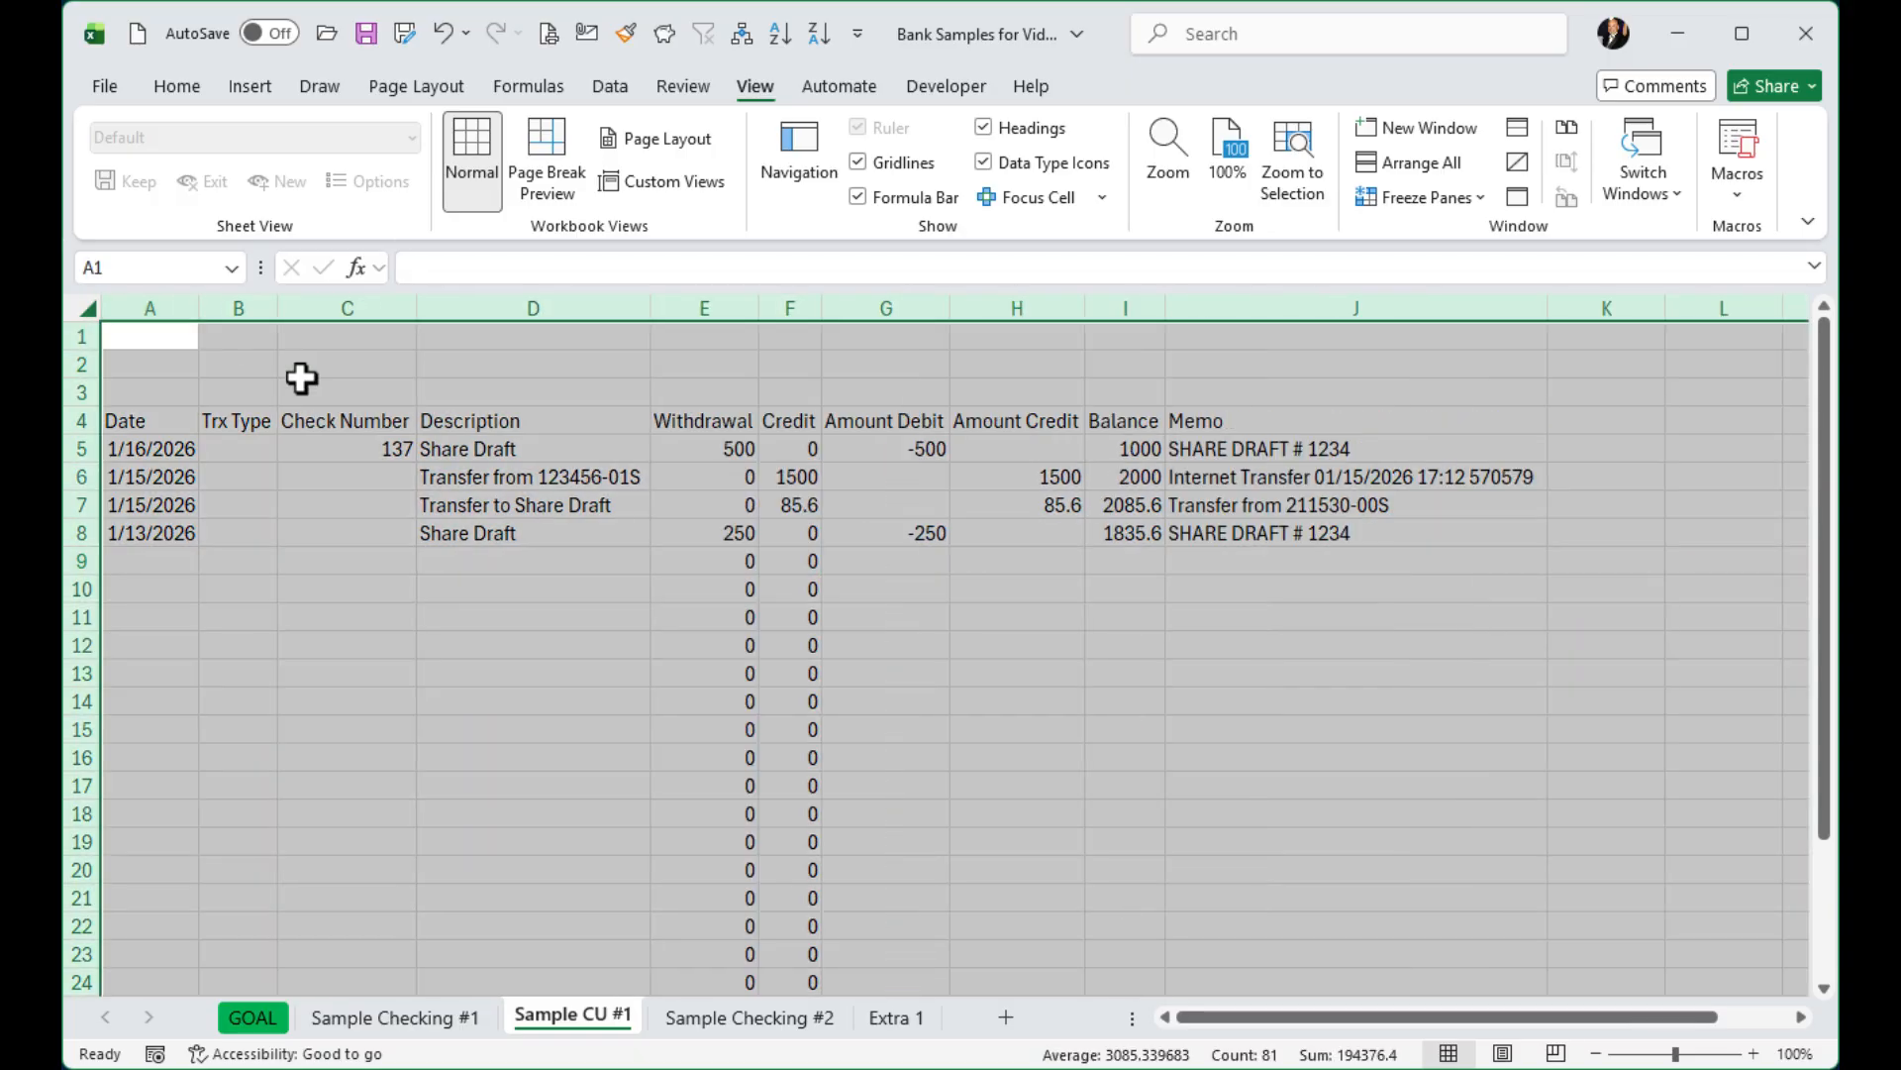
left_click(782, 505)
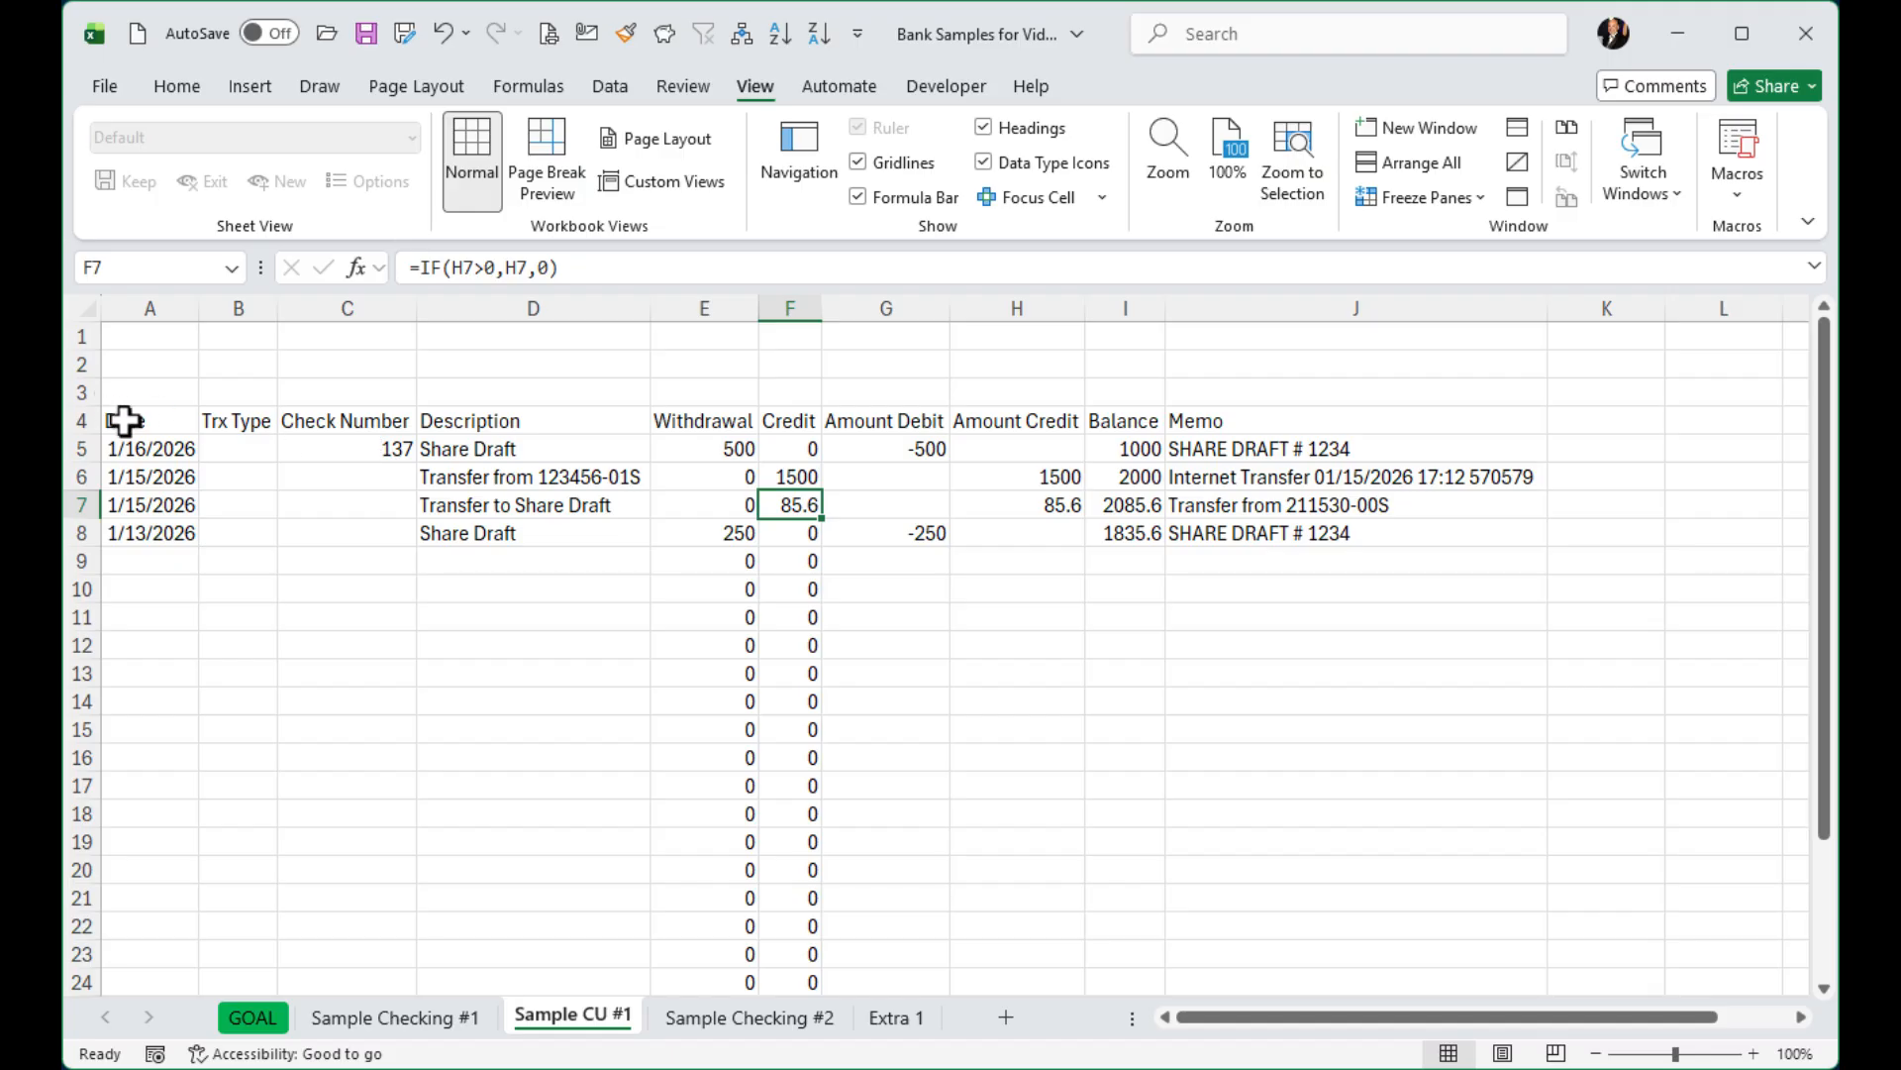
Make the six register headers in A4:F4, Date through Credit, bold with a yellow fill
left_click_drag(129, 421, 802, 418)
left_click(166, 89)
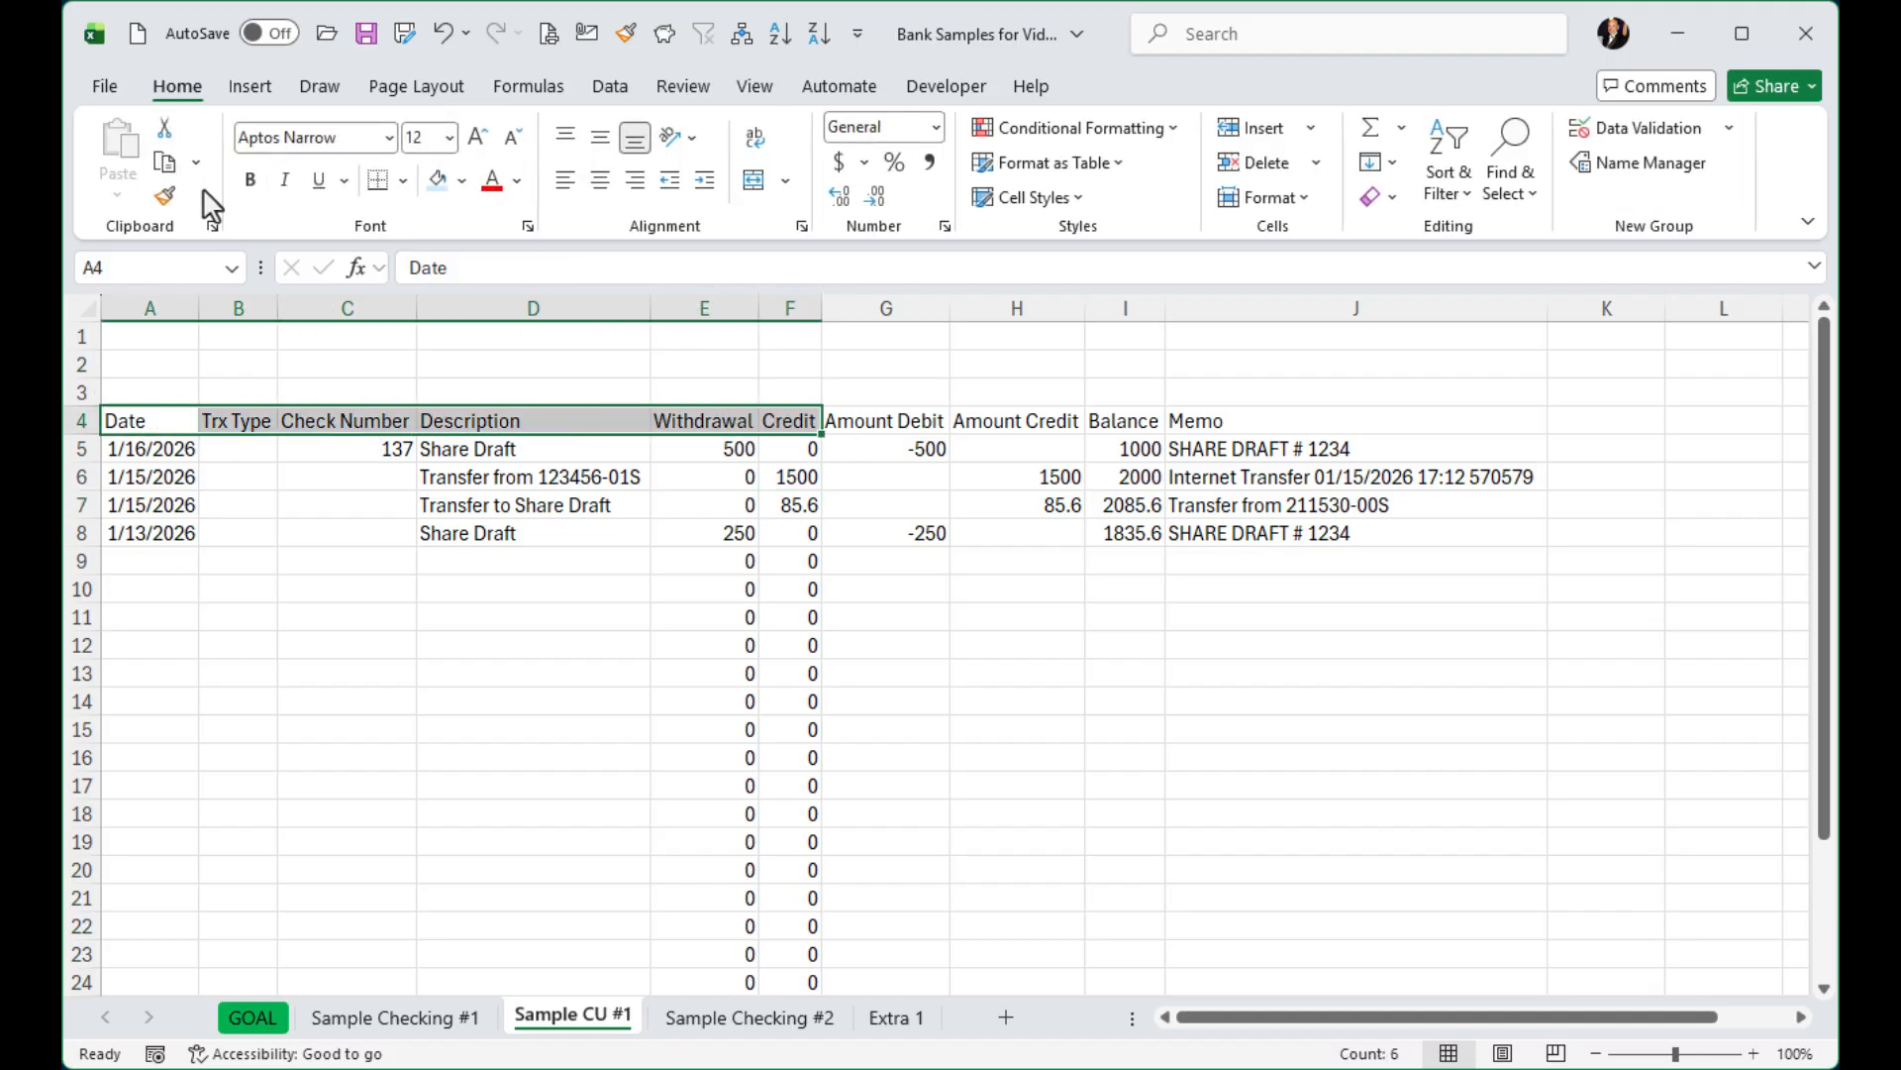
left_click(251, 180)
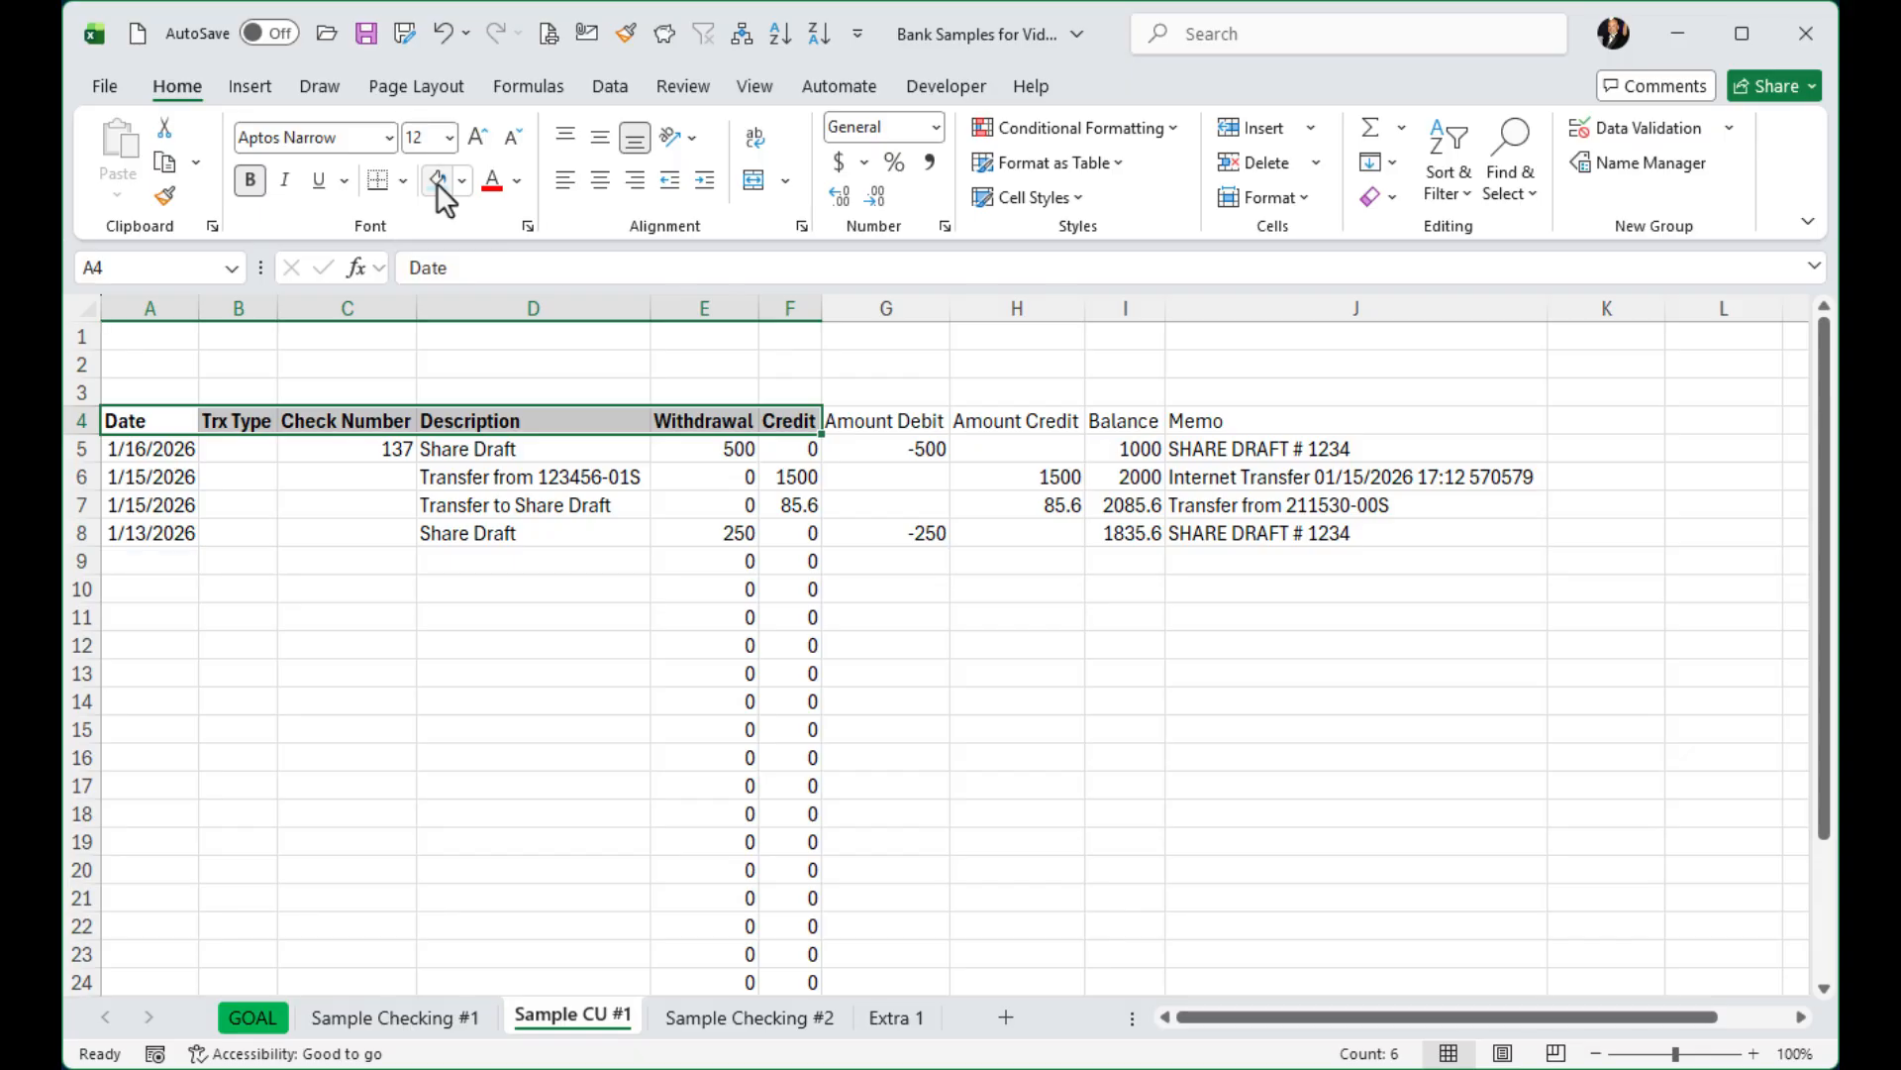
left_click(462, 182)
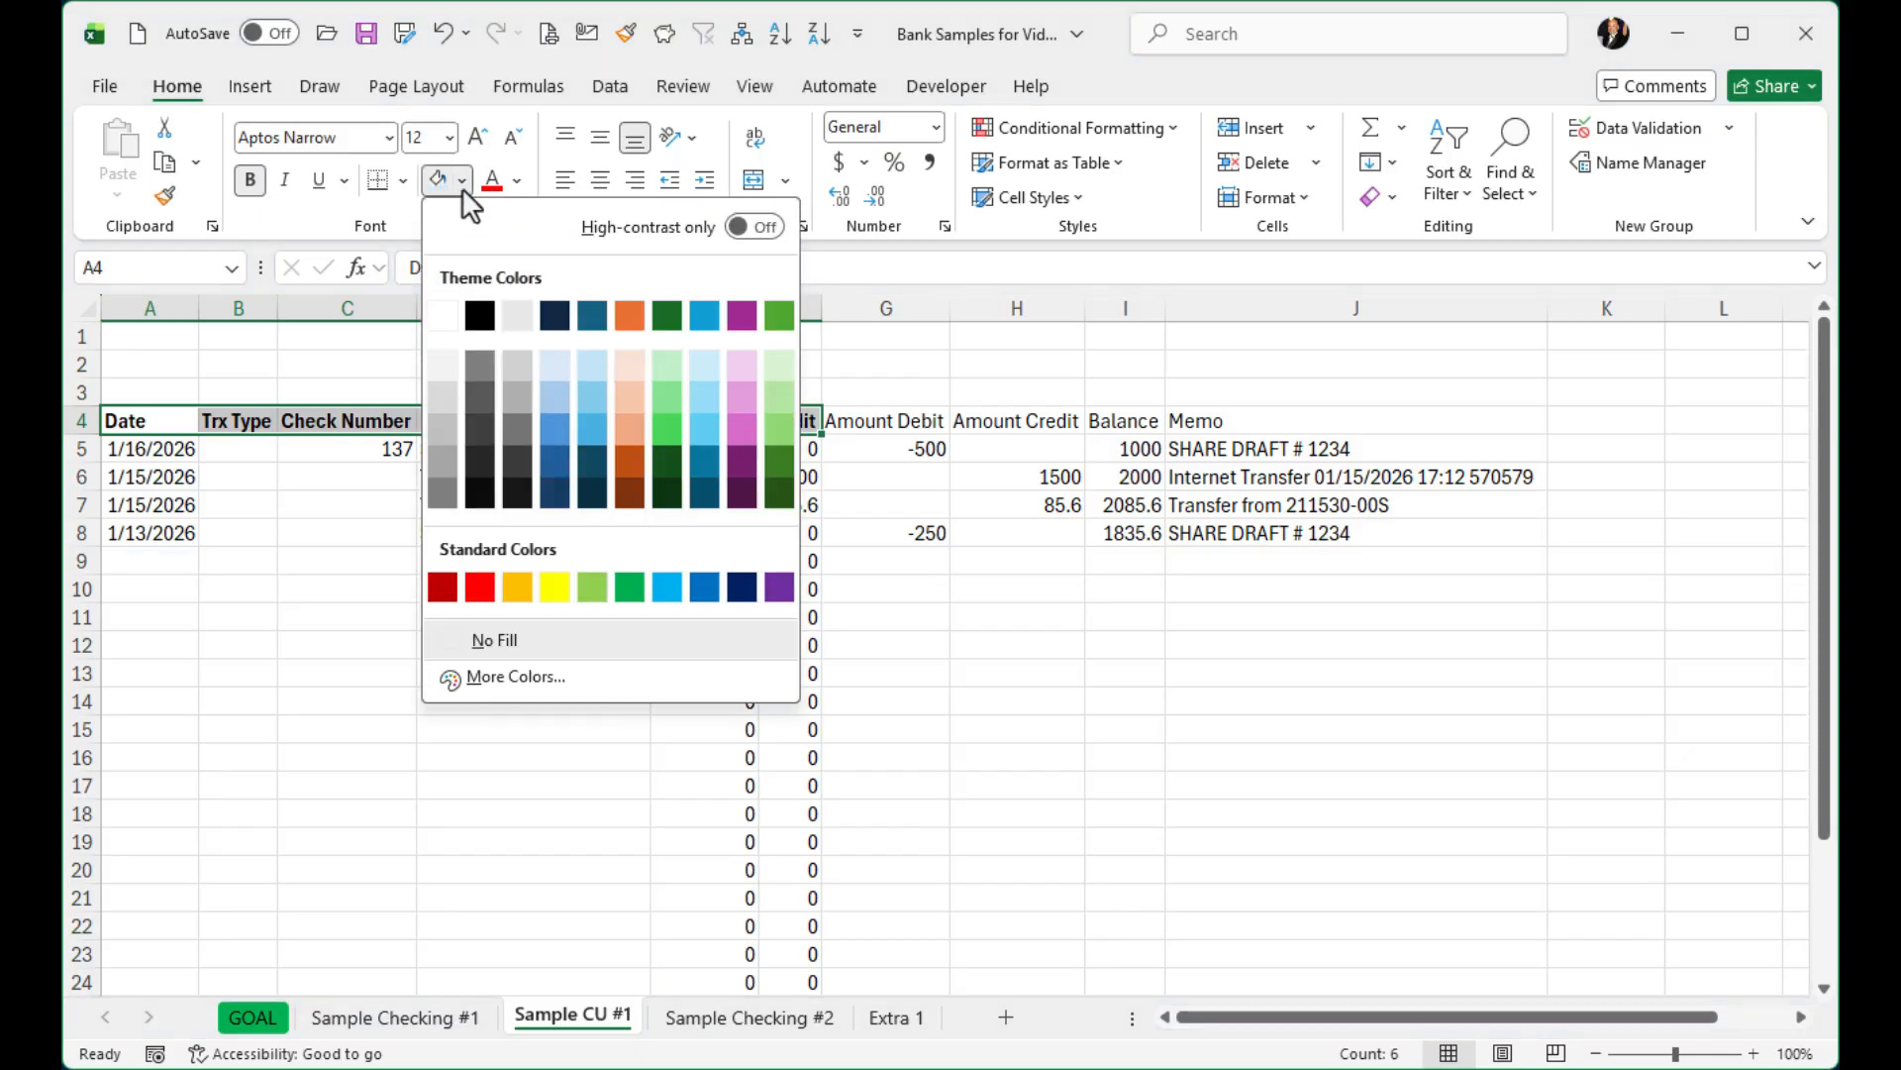
left_click(556, 587)
left_click(387, 564)
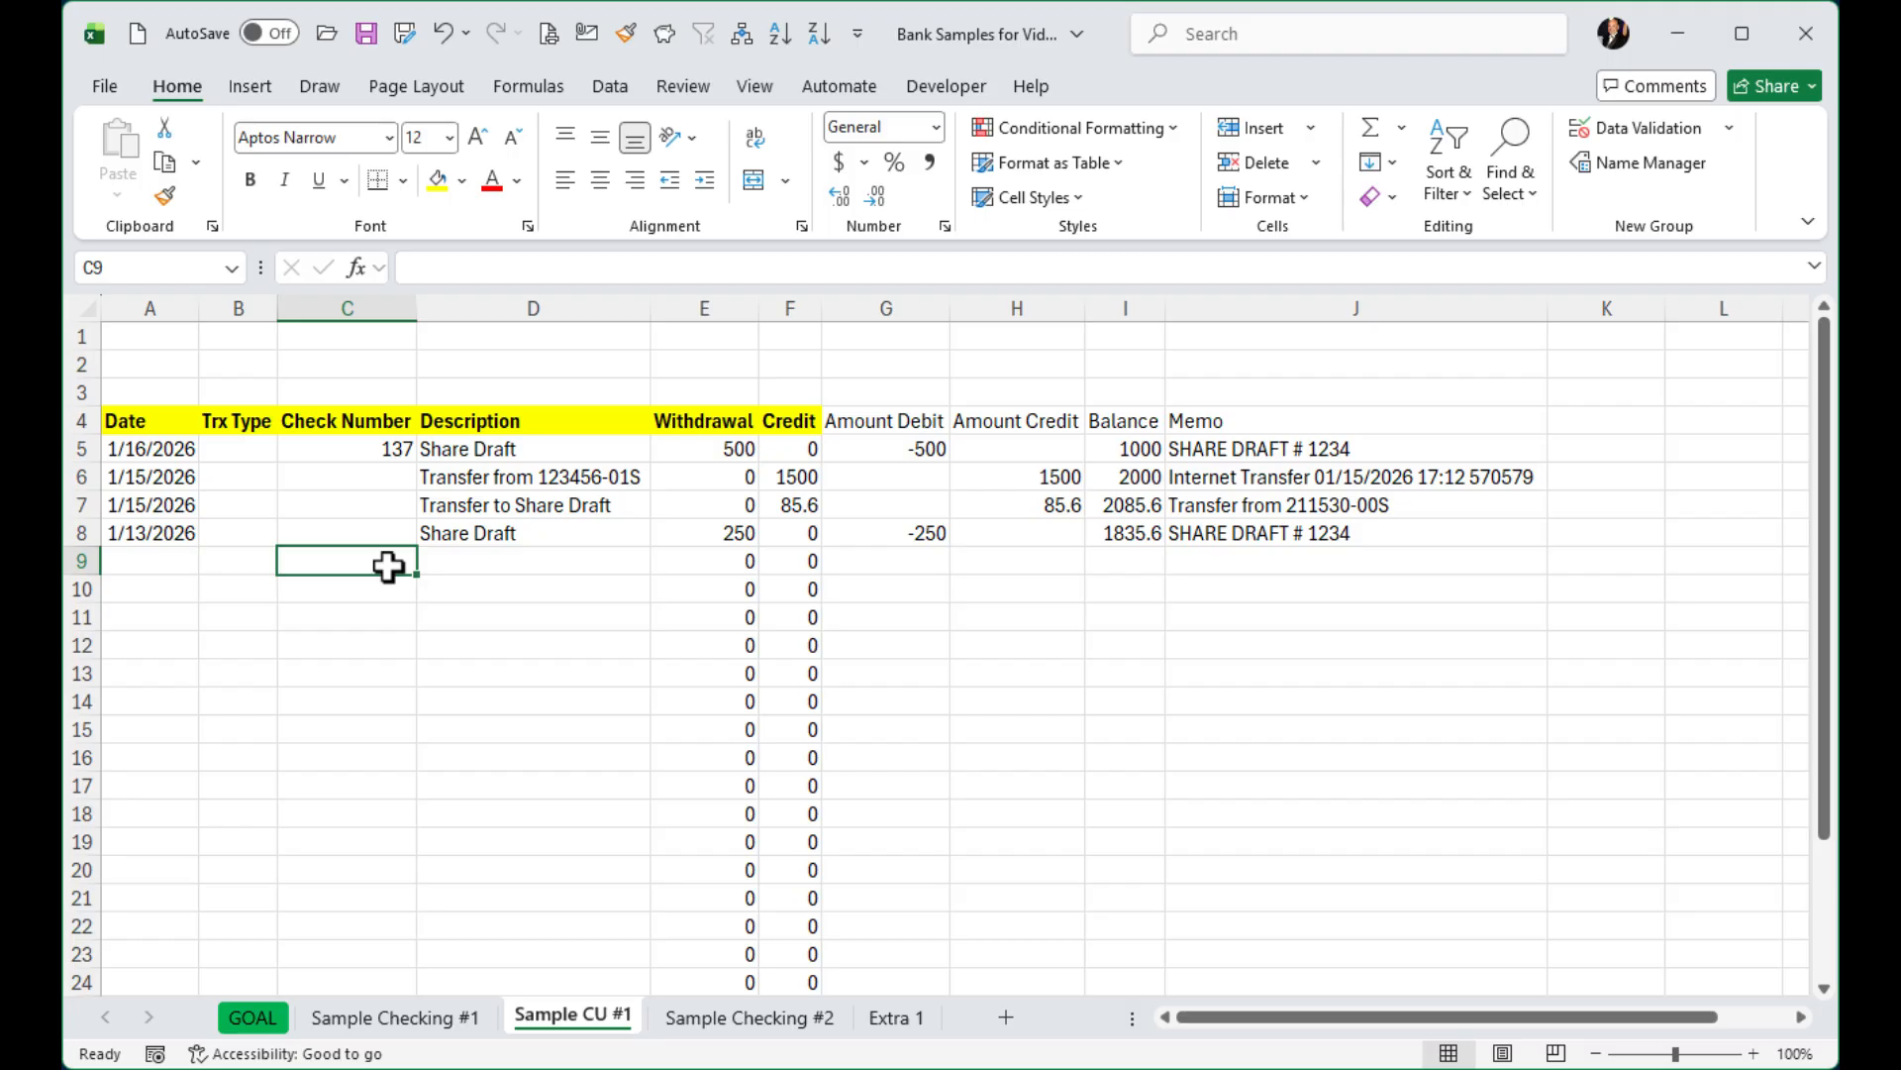
left_click(750, 89)
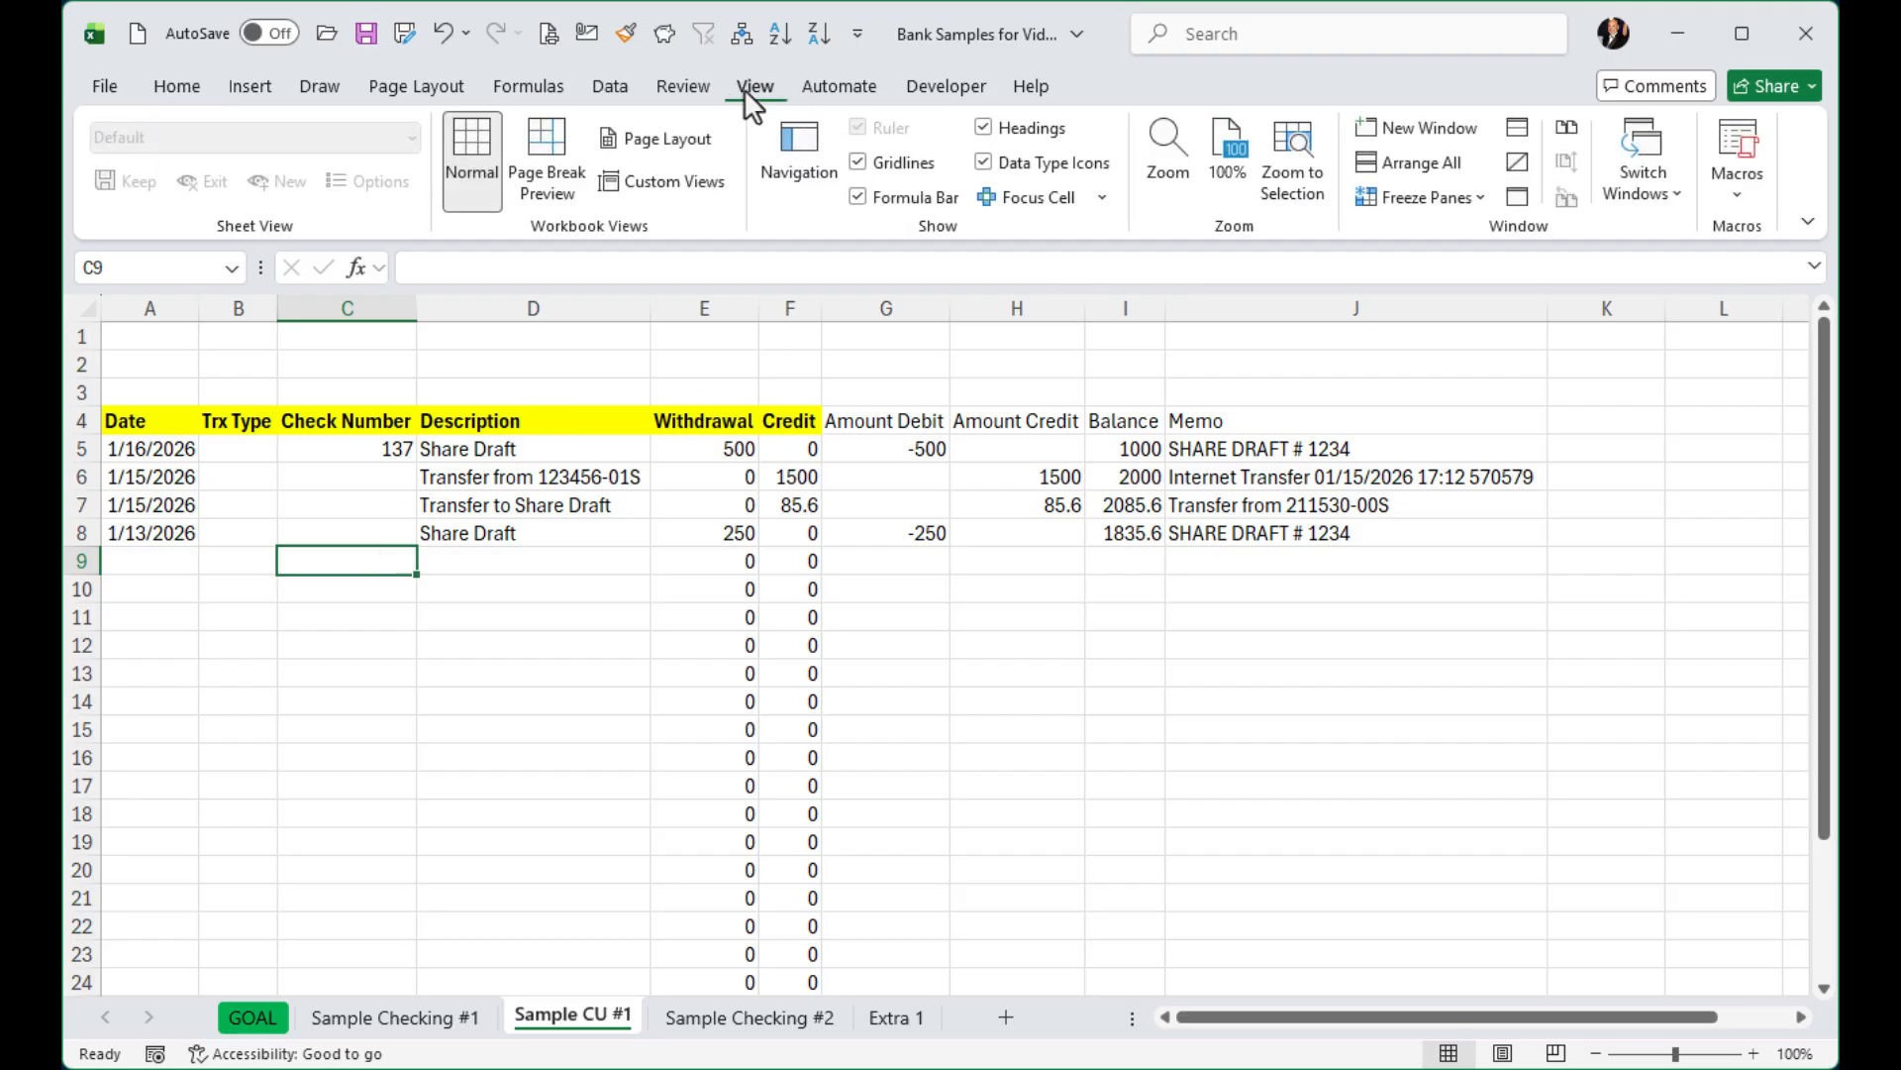
left_click(1733, 193)
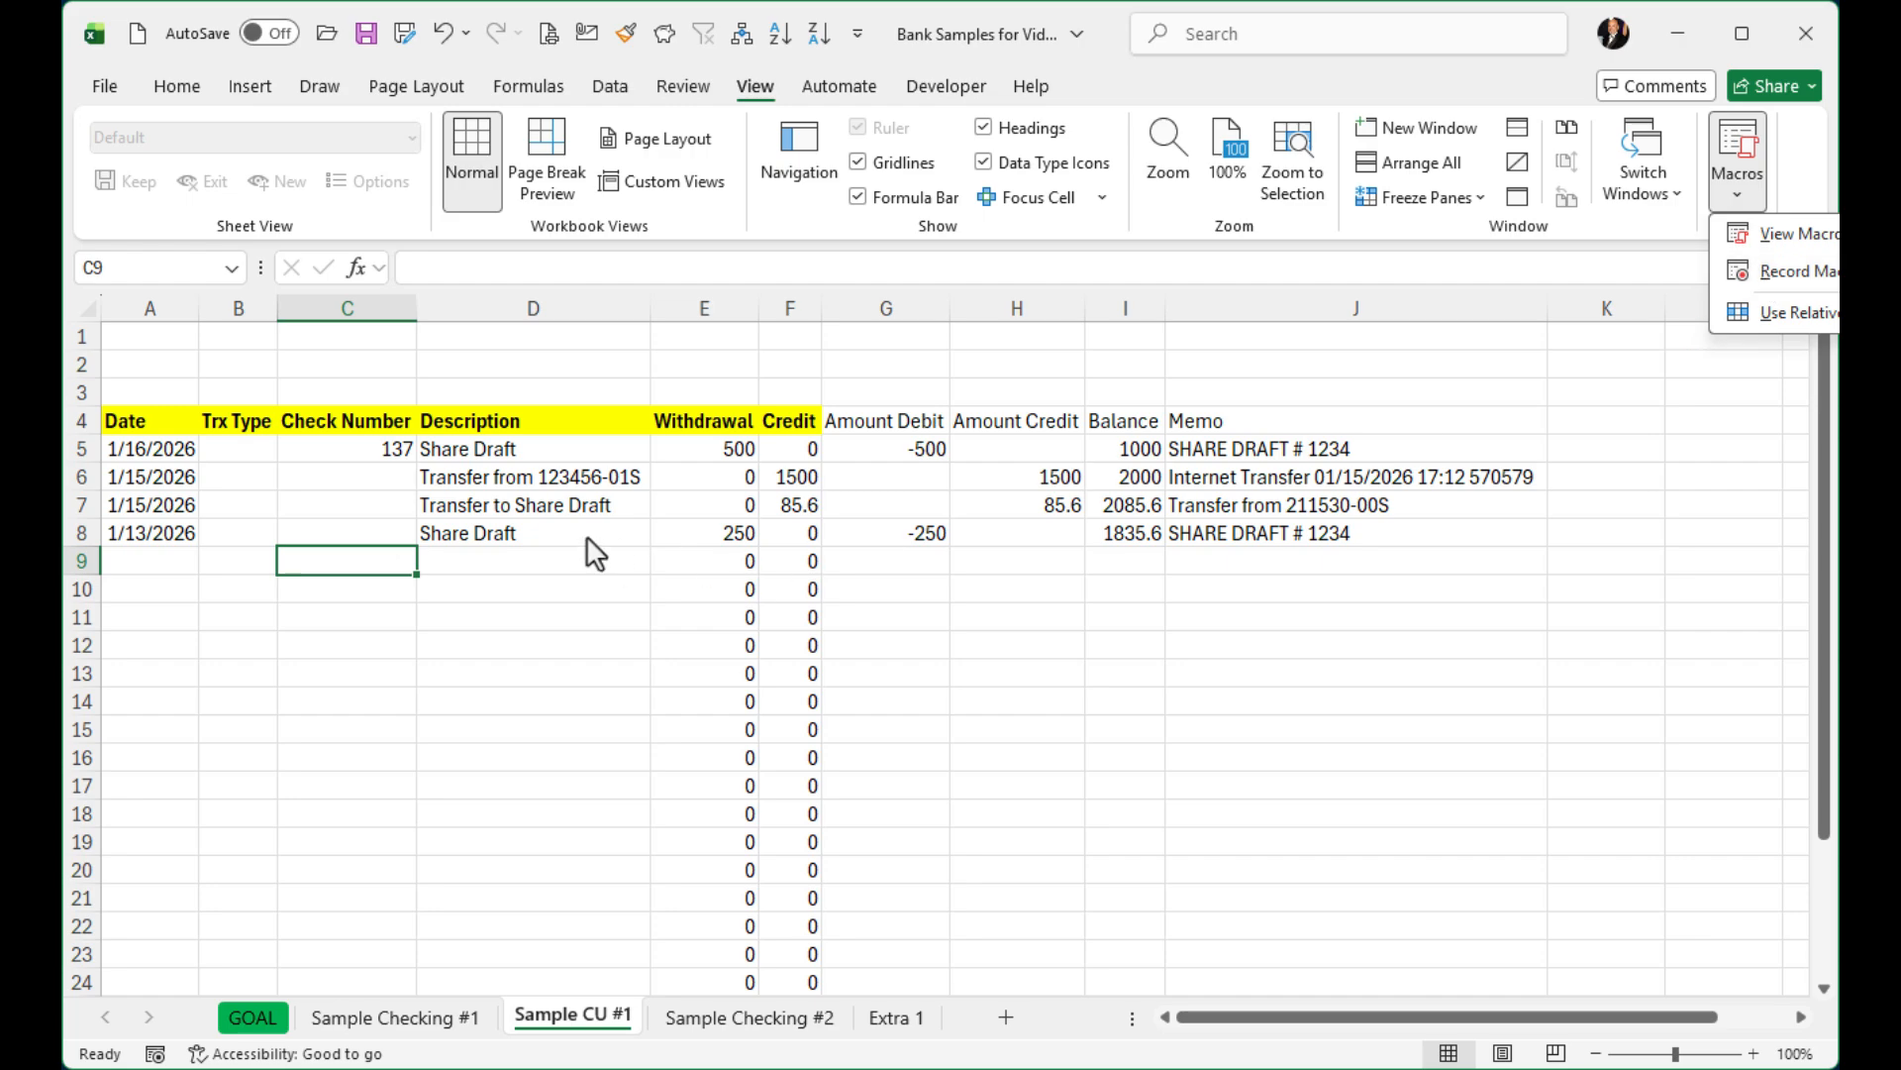
left_click(281, 519)
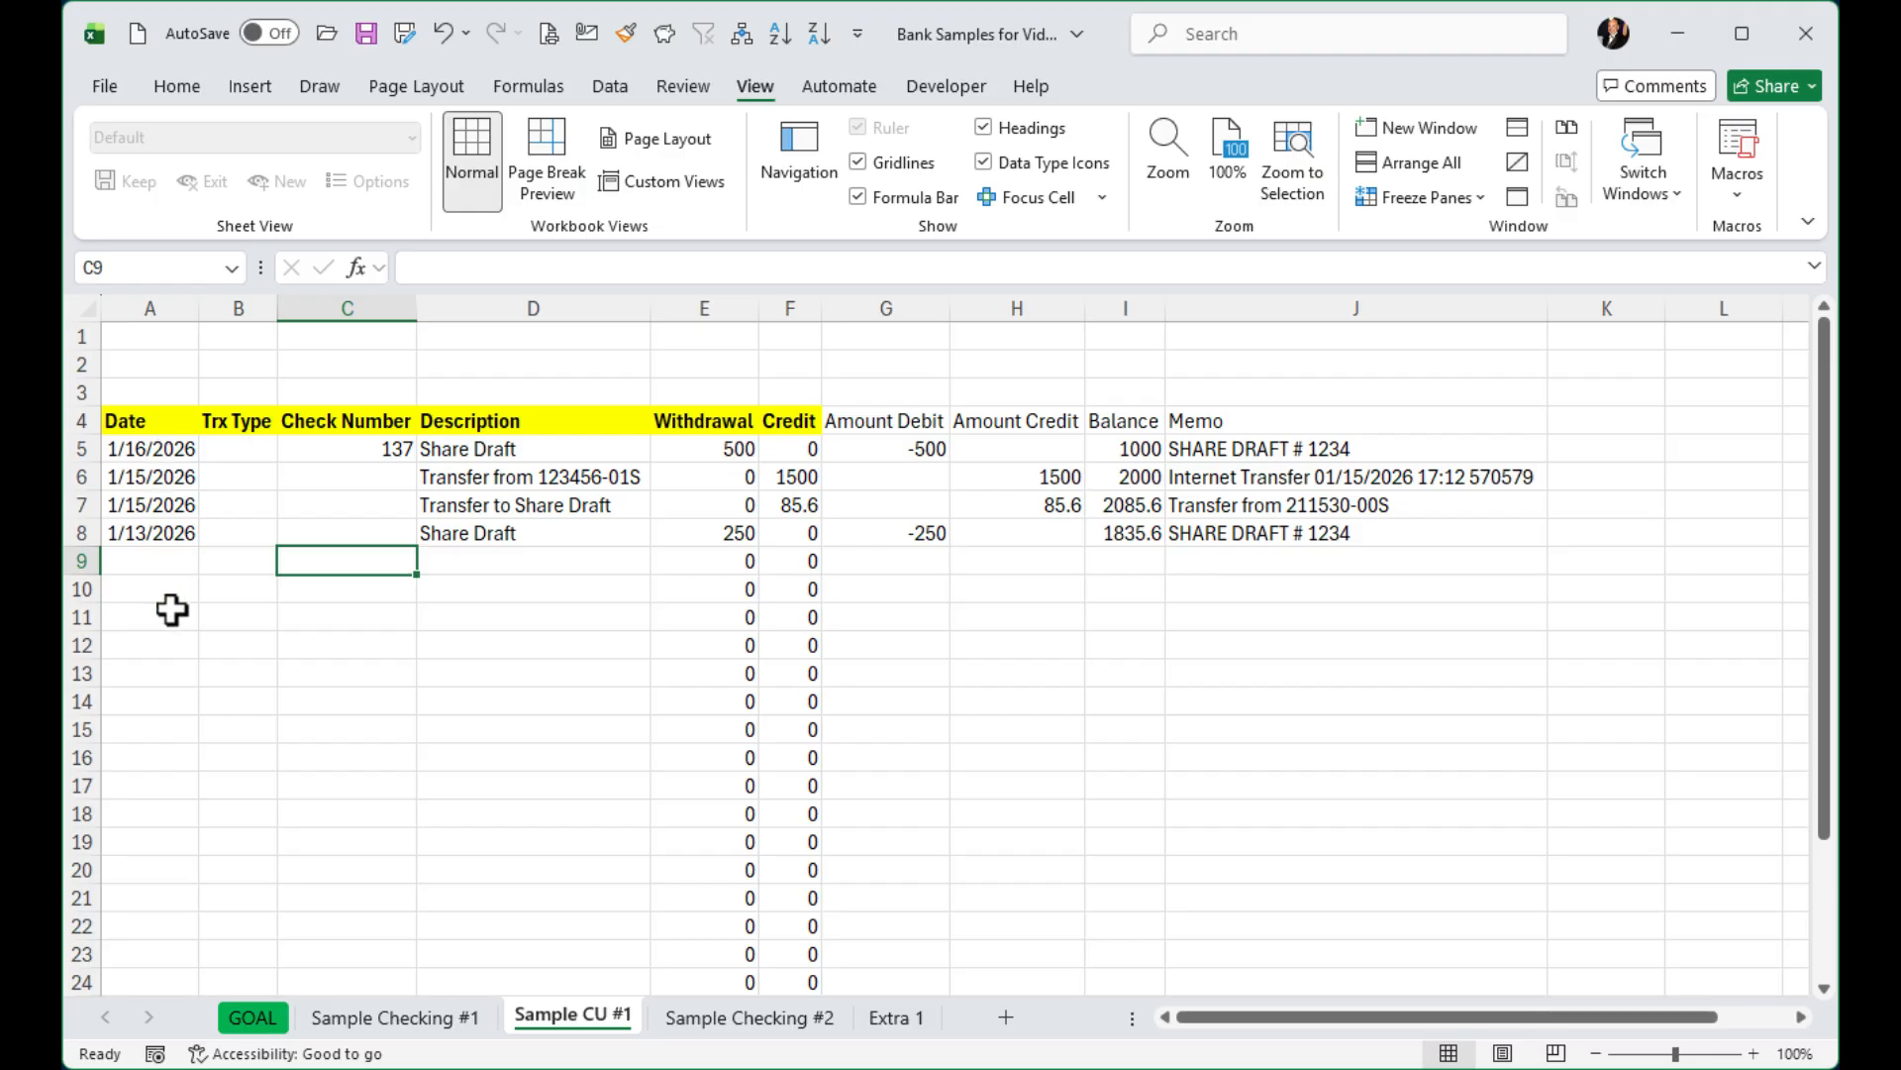
Sort the Sample CU #1 transactions by date from oldest to newest and select the register data in A5:F8
left_click(169, 449)
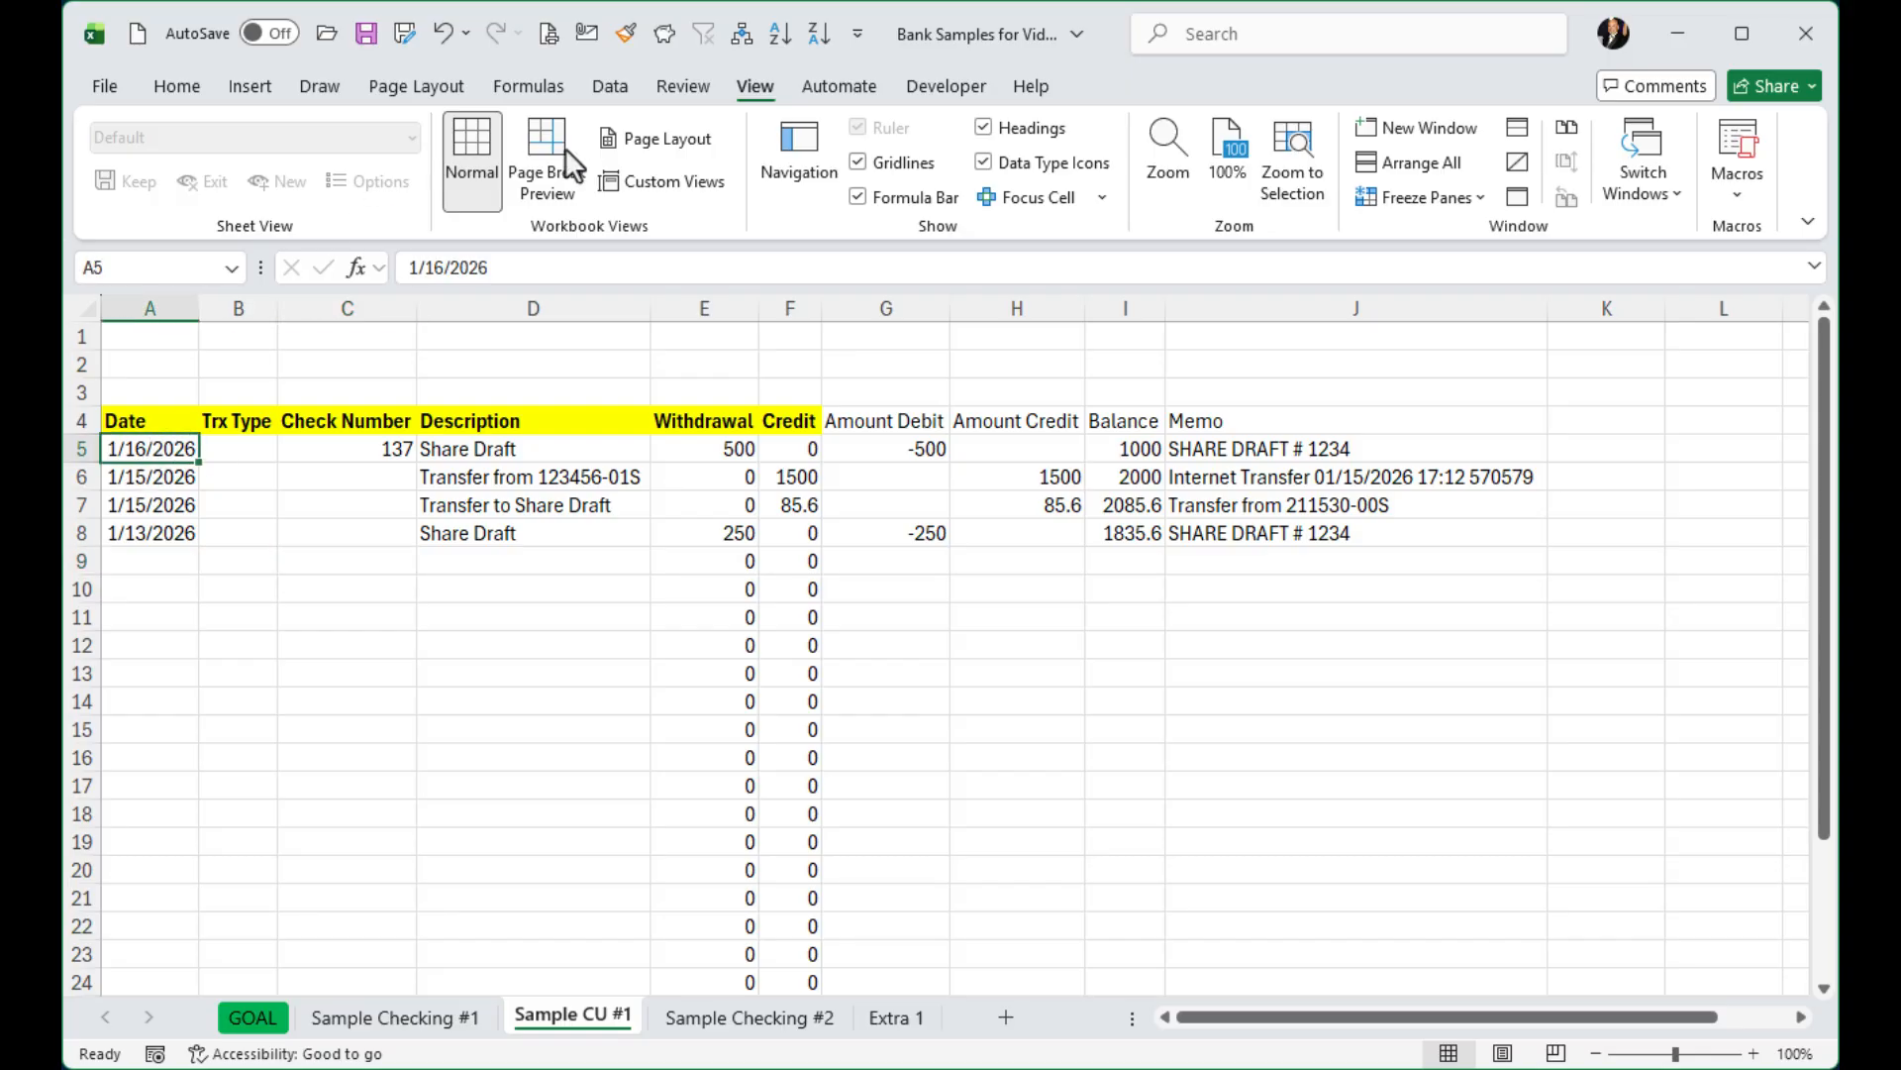
left_click(174, 94)
left_click(1458, 198)
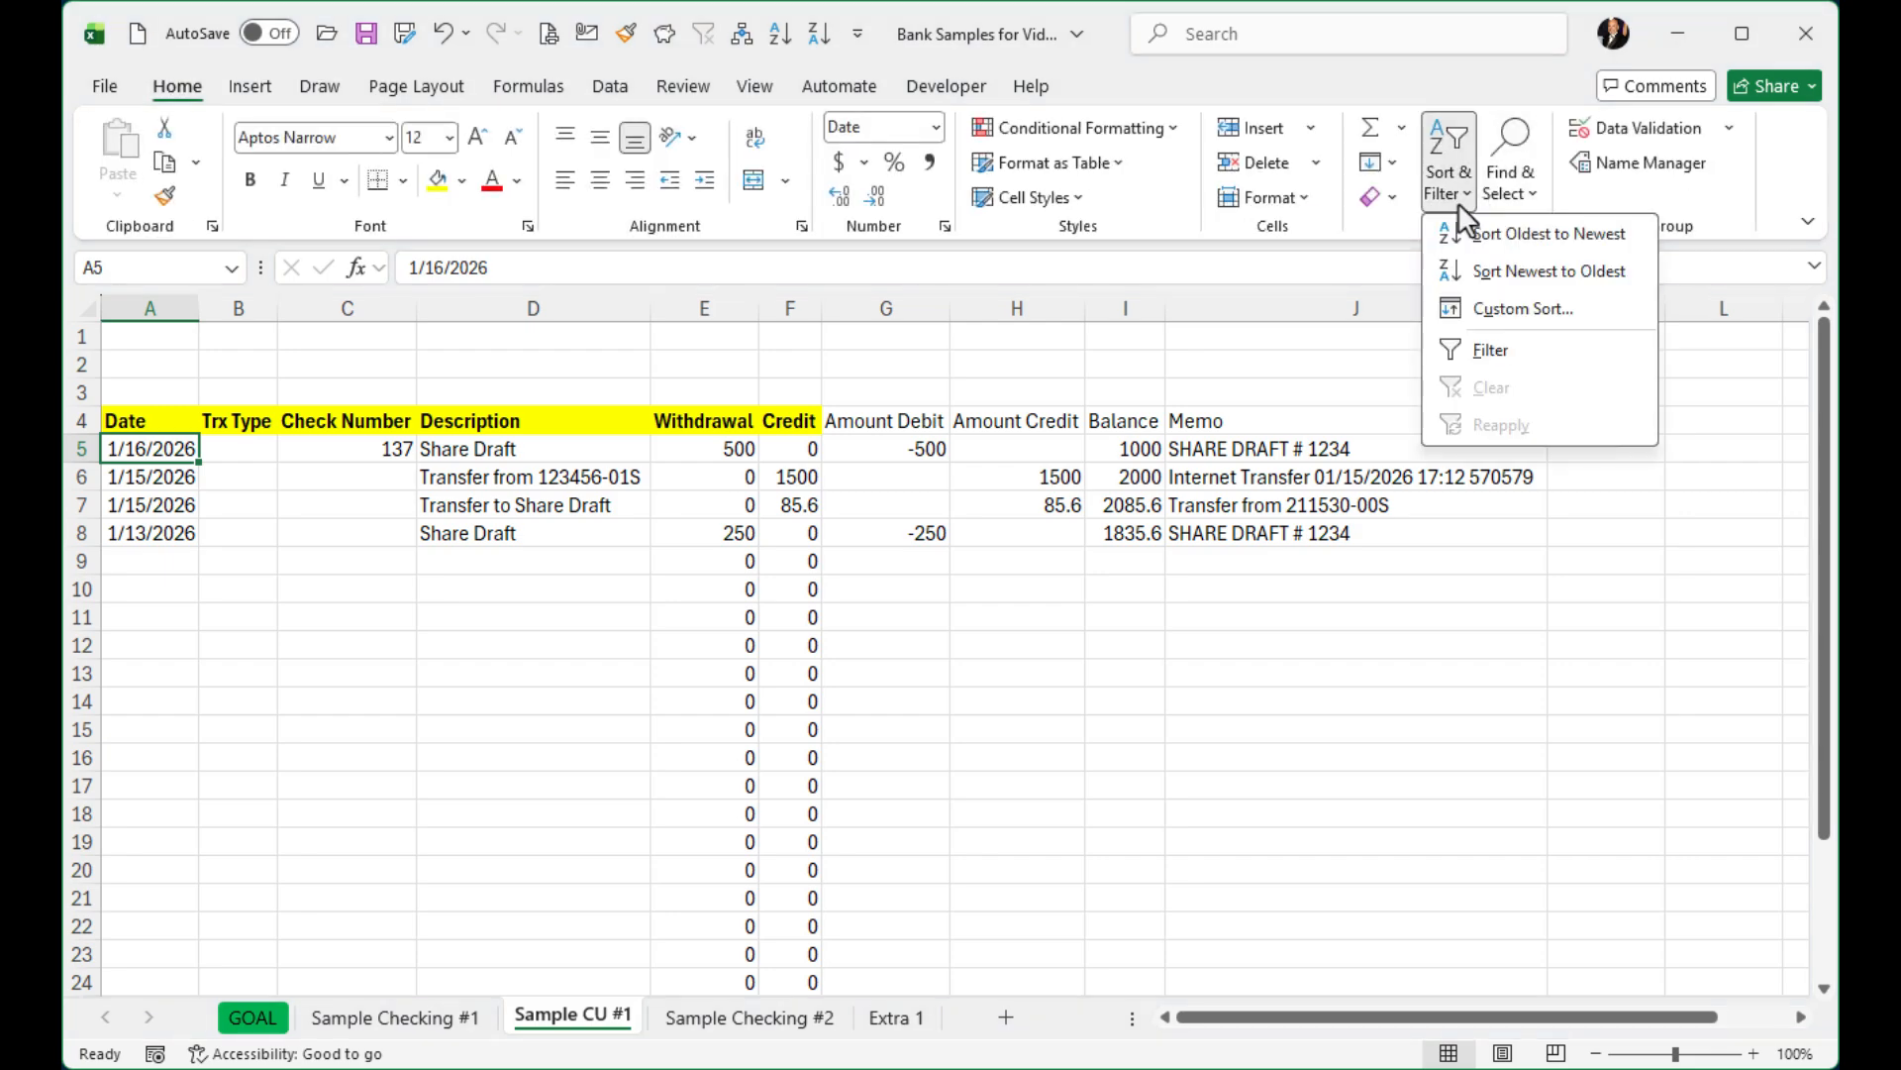
left_click(1521, 232)
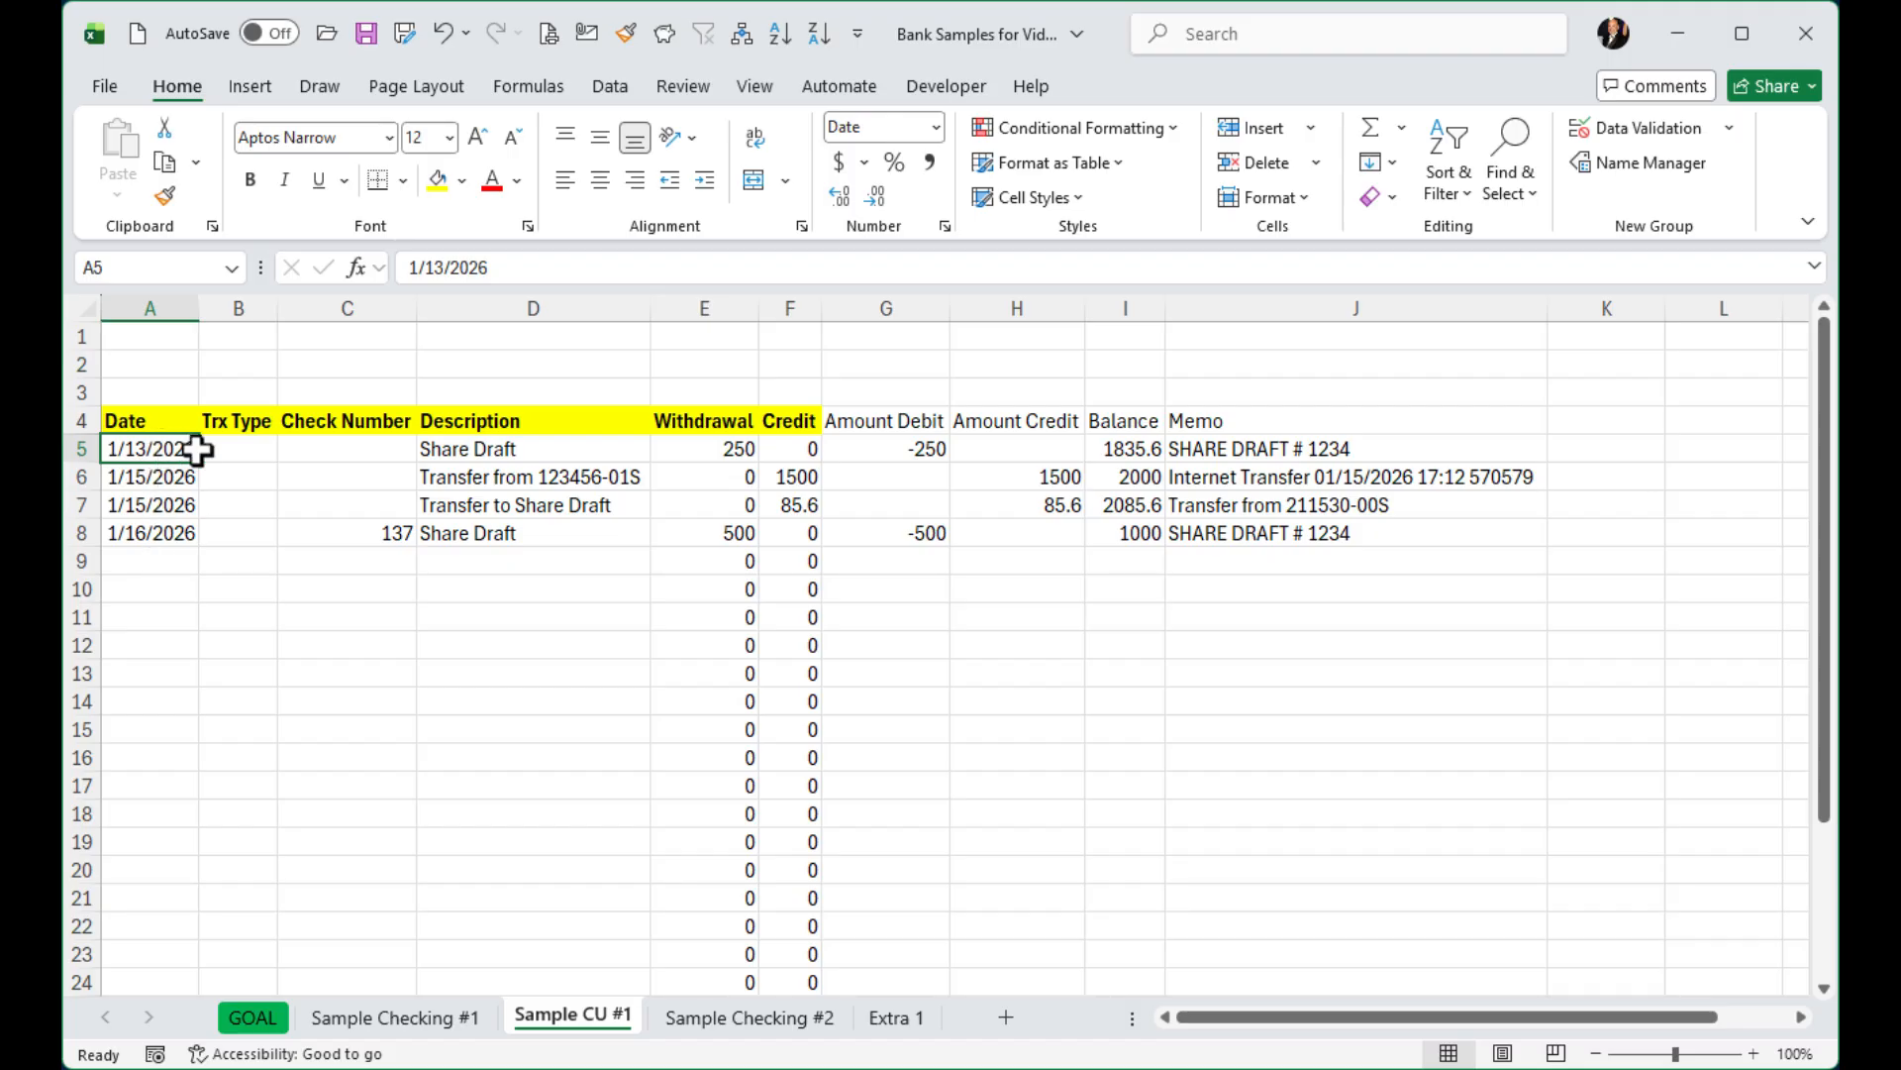
left_click_drag(195, 450, 772, 520)
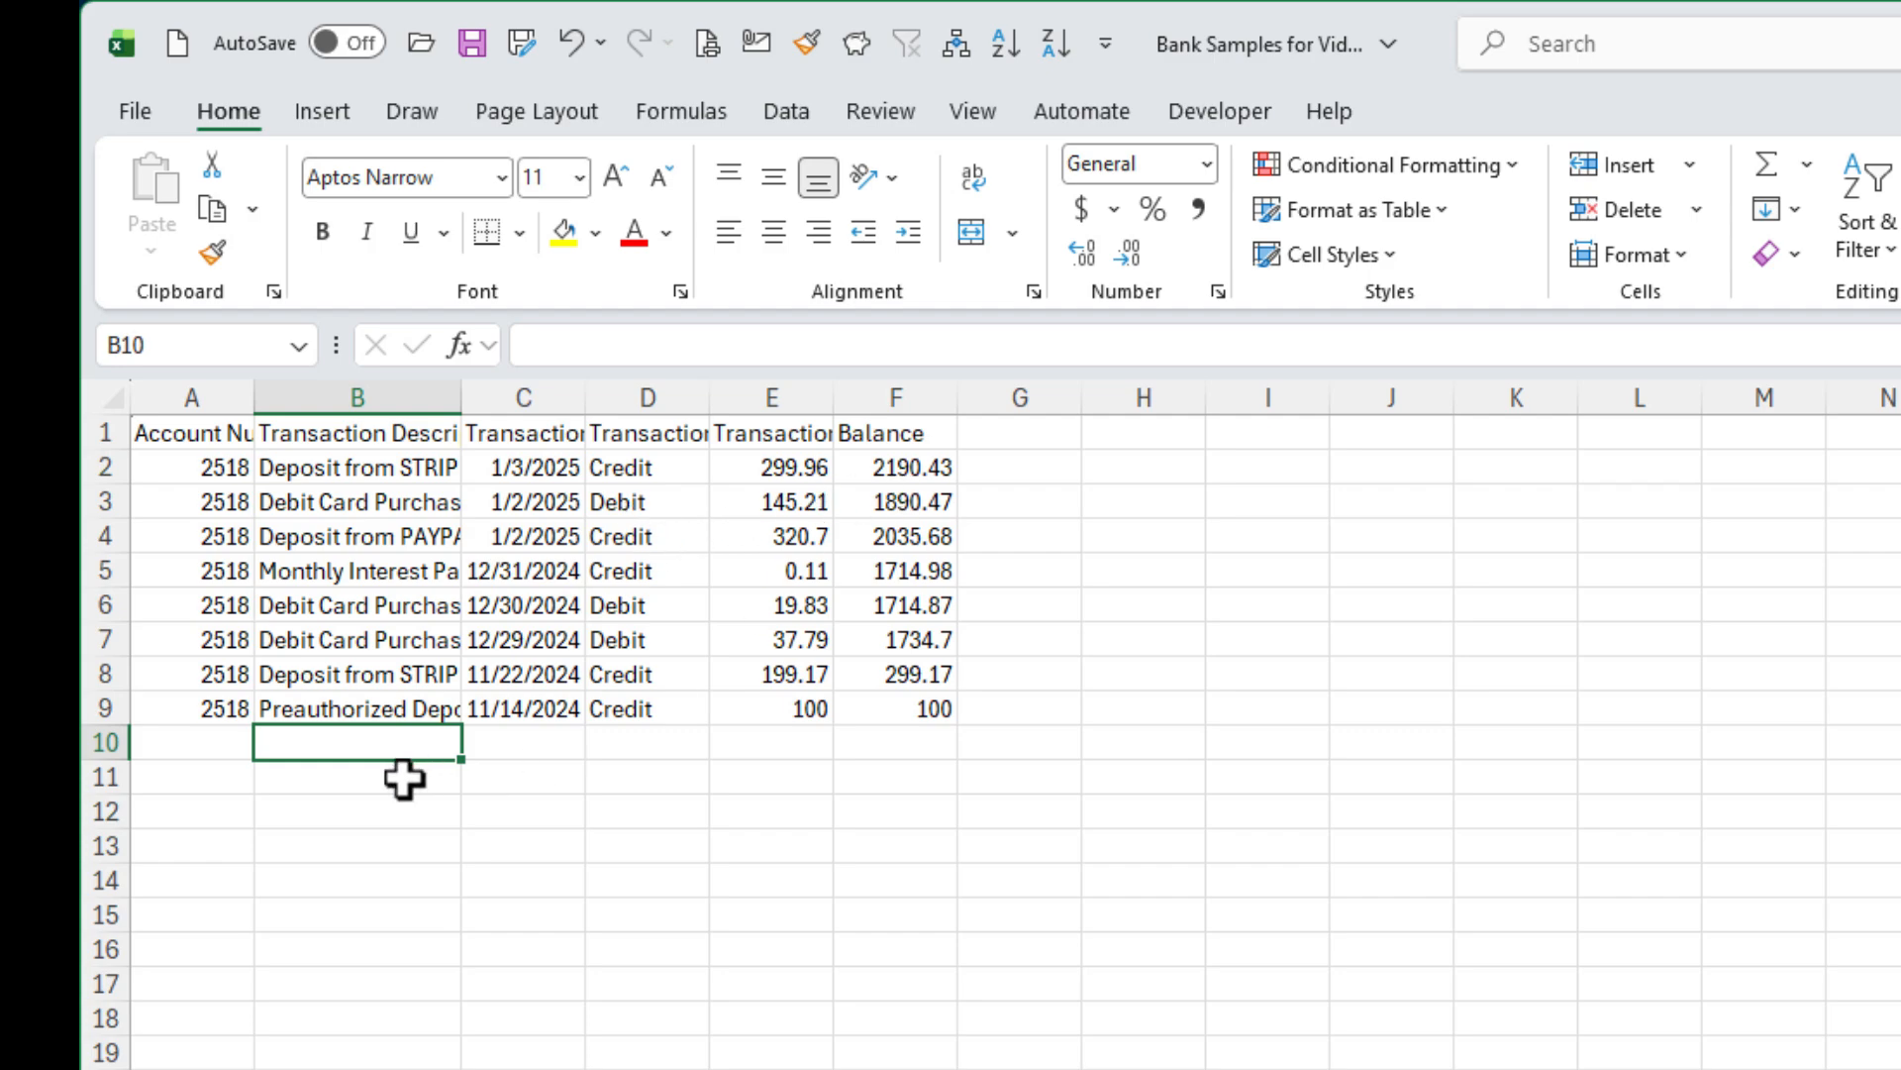
Autofit the width of every column on the Sample Checking #2 sheet to its contents
left_click(107, 400)
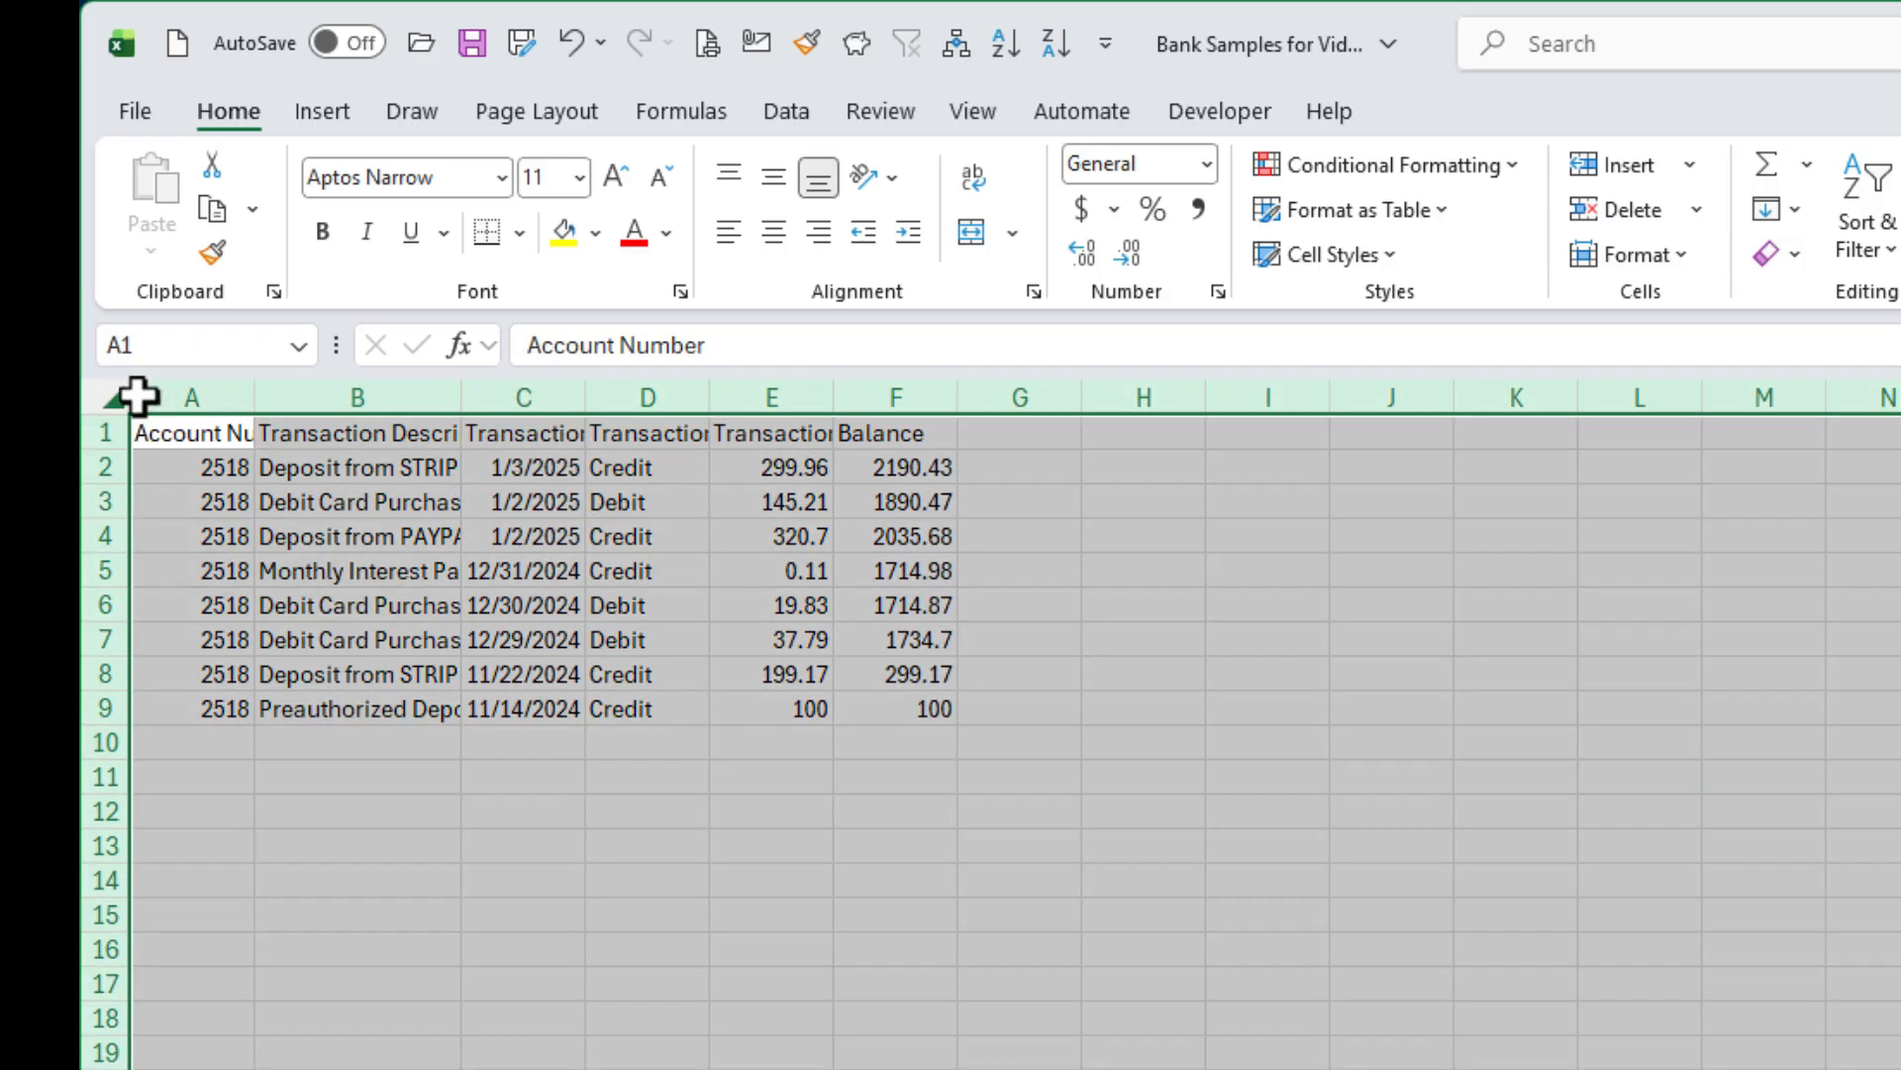
double_click(253, 400)
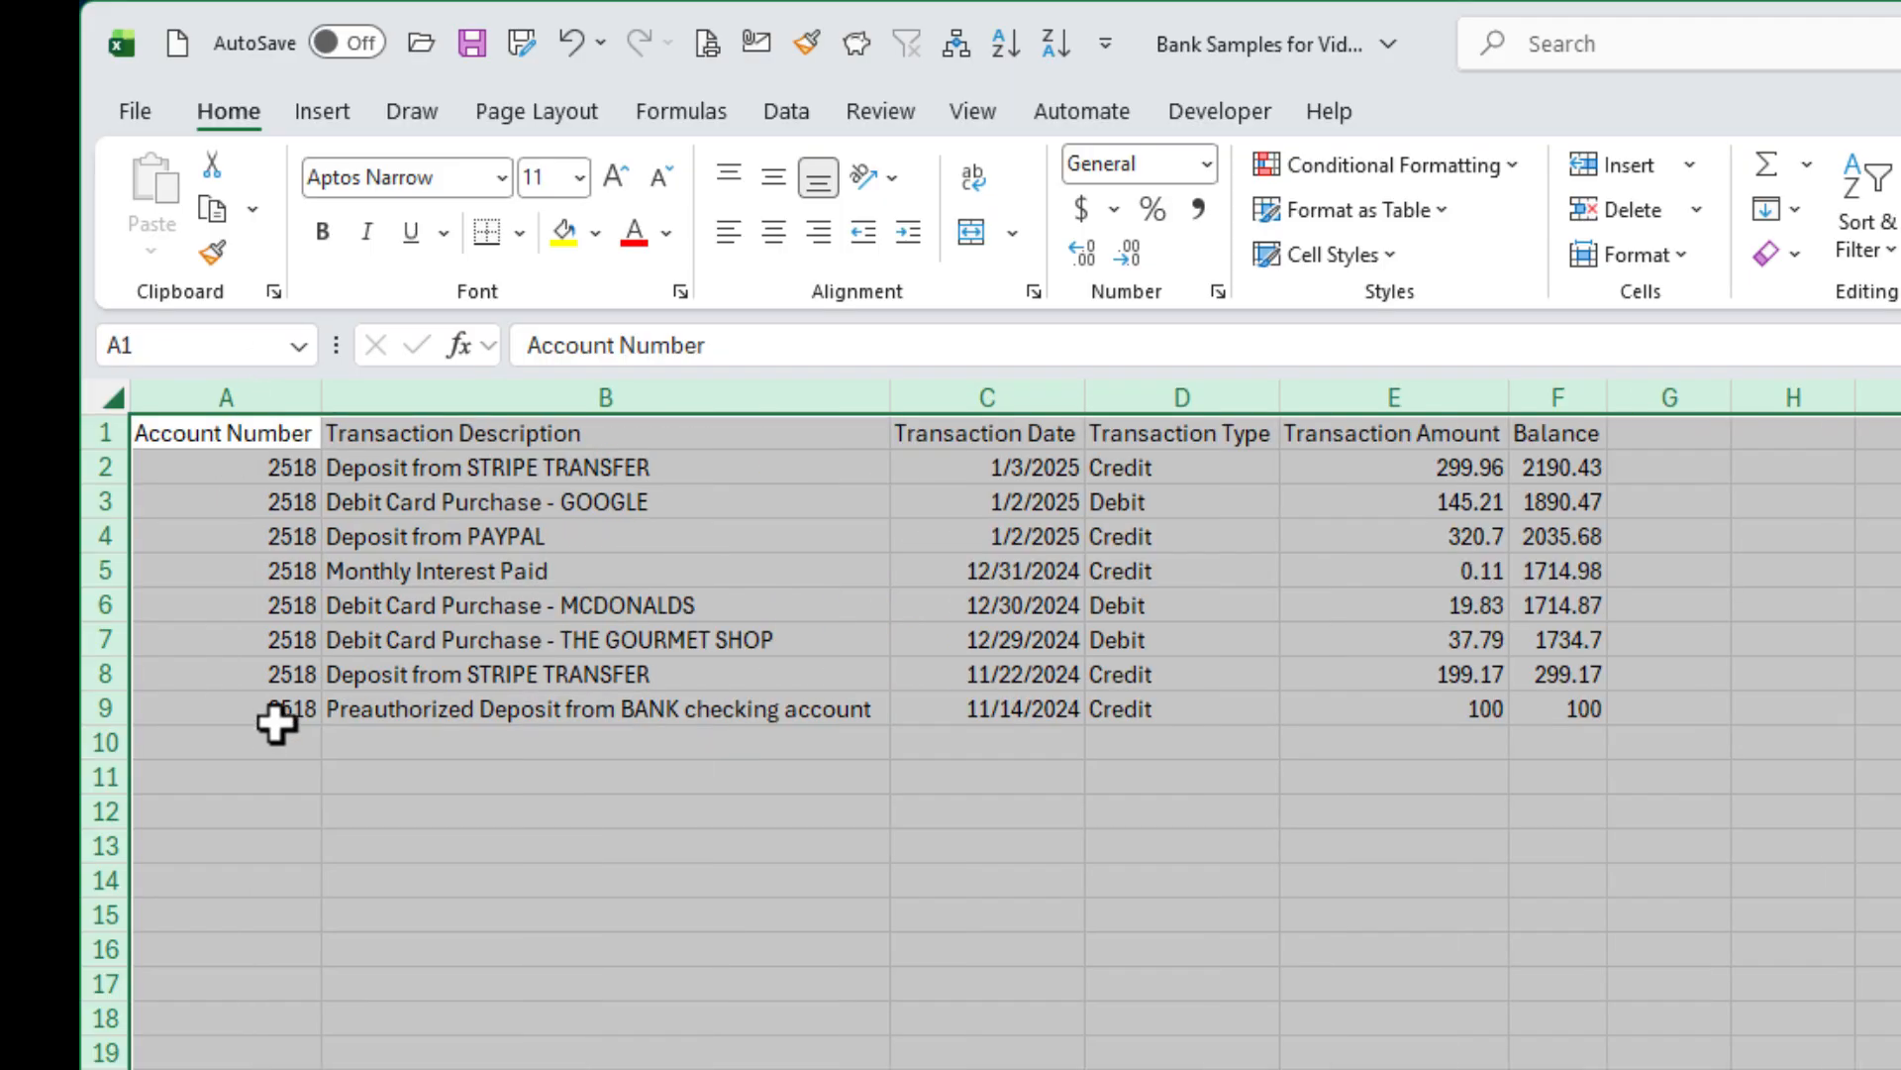
left_click(738, 577)
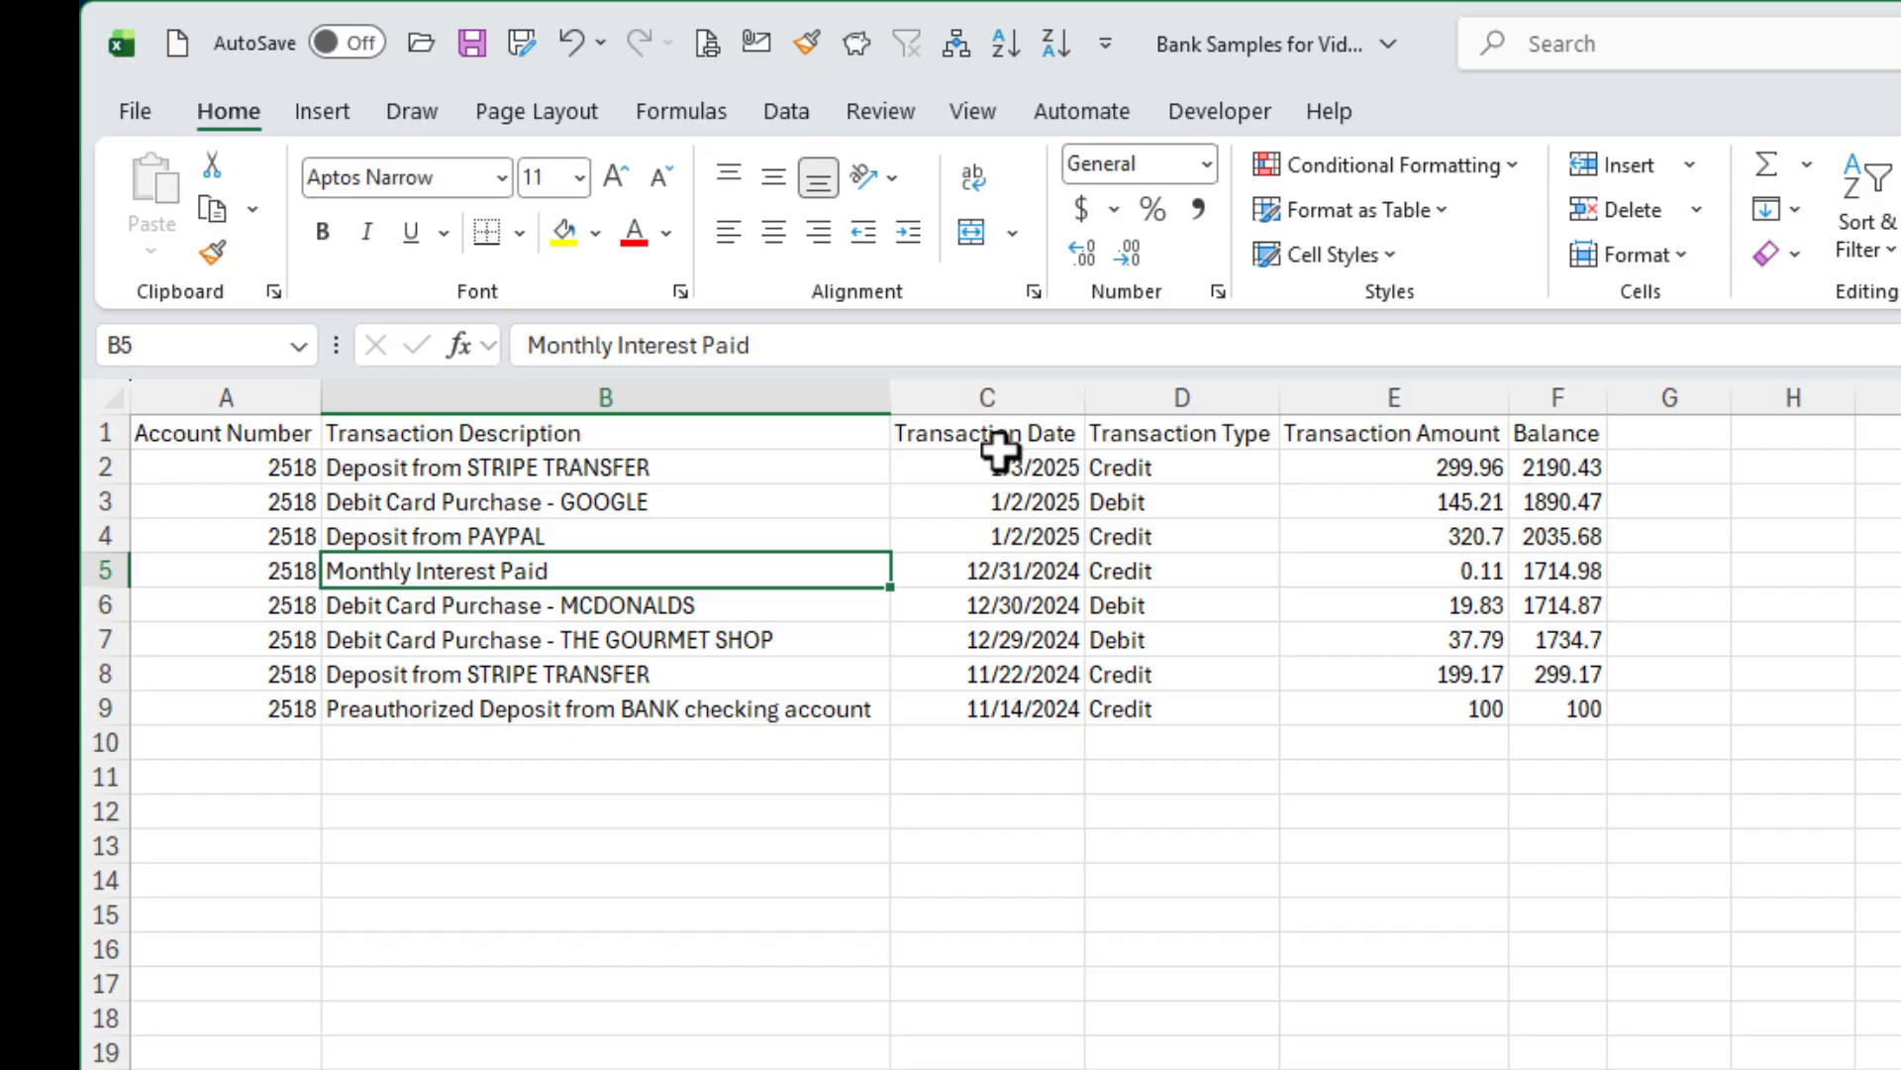
Move the Transaction Date column in front of Account Number so it becomes column A
left_click(988, 398)
right_click(988, 400)
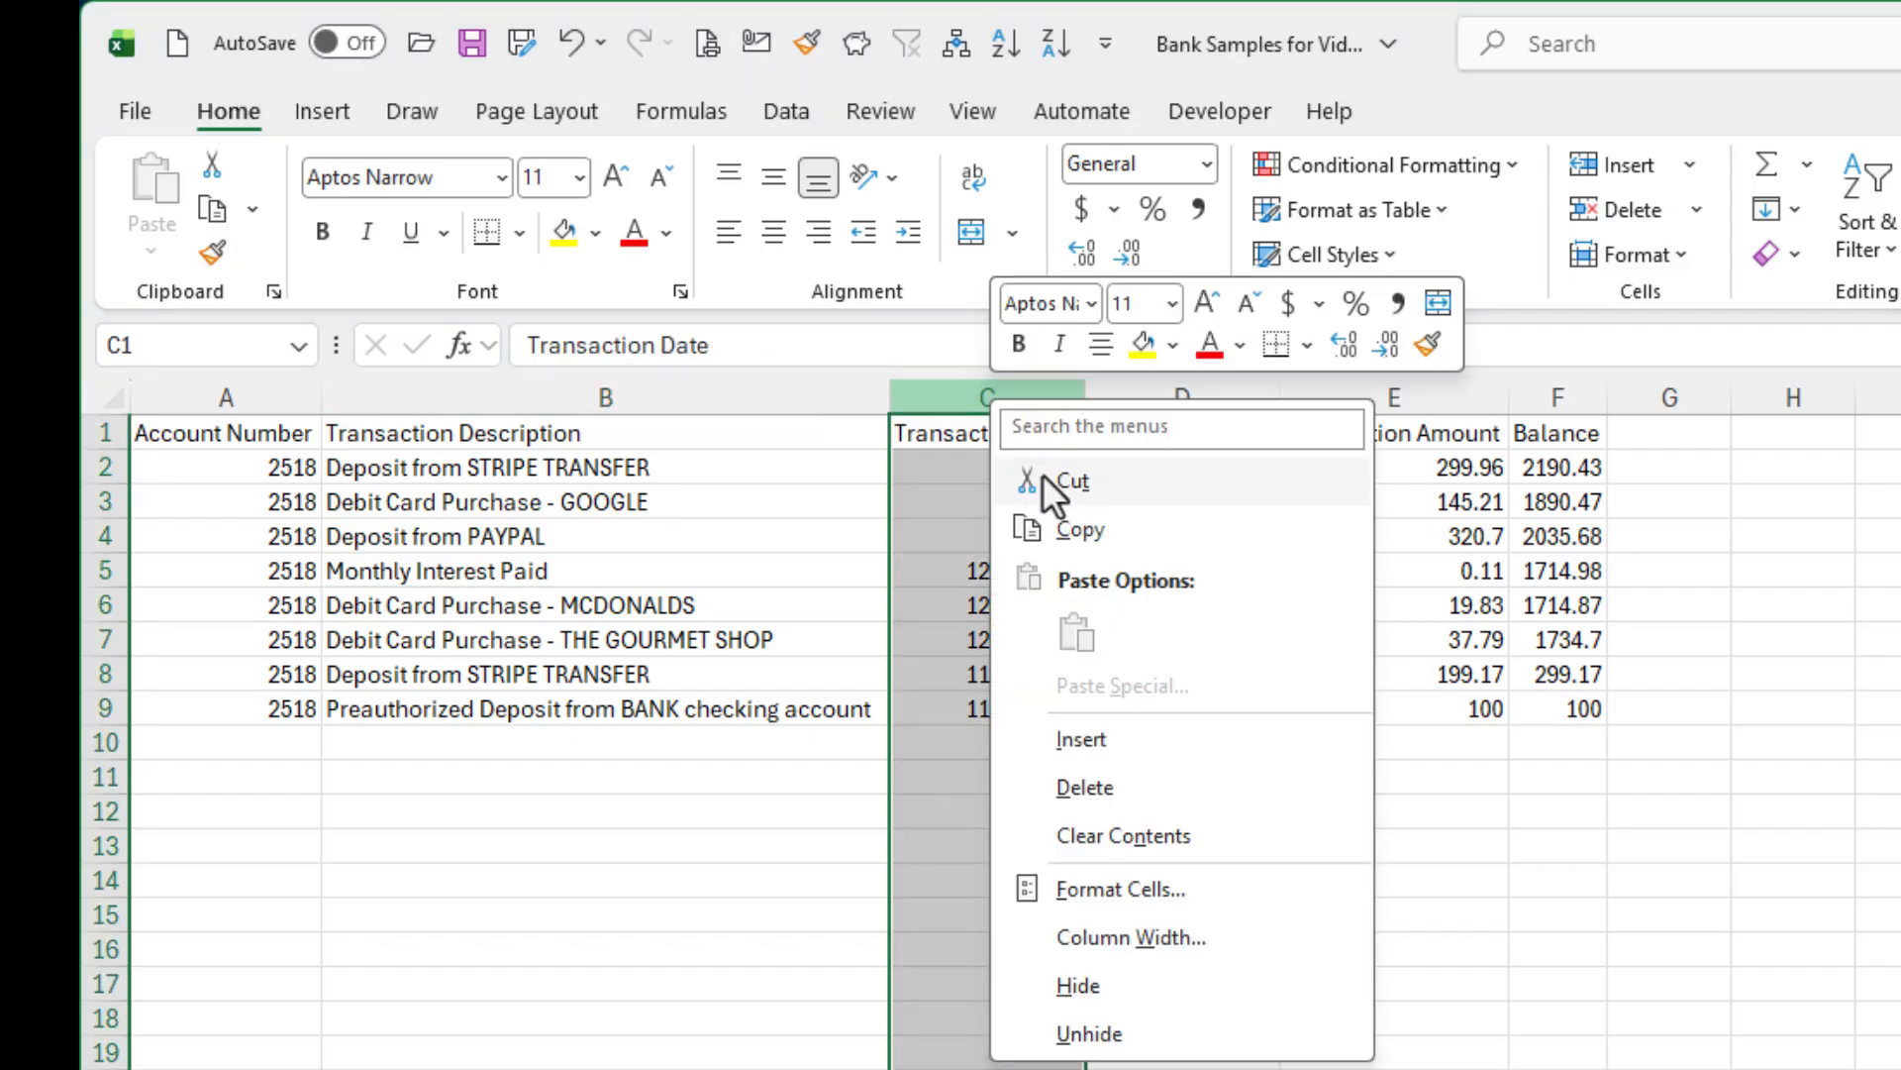
left_click(1084, 478)
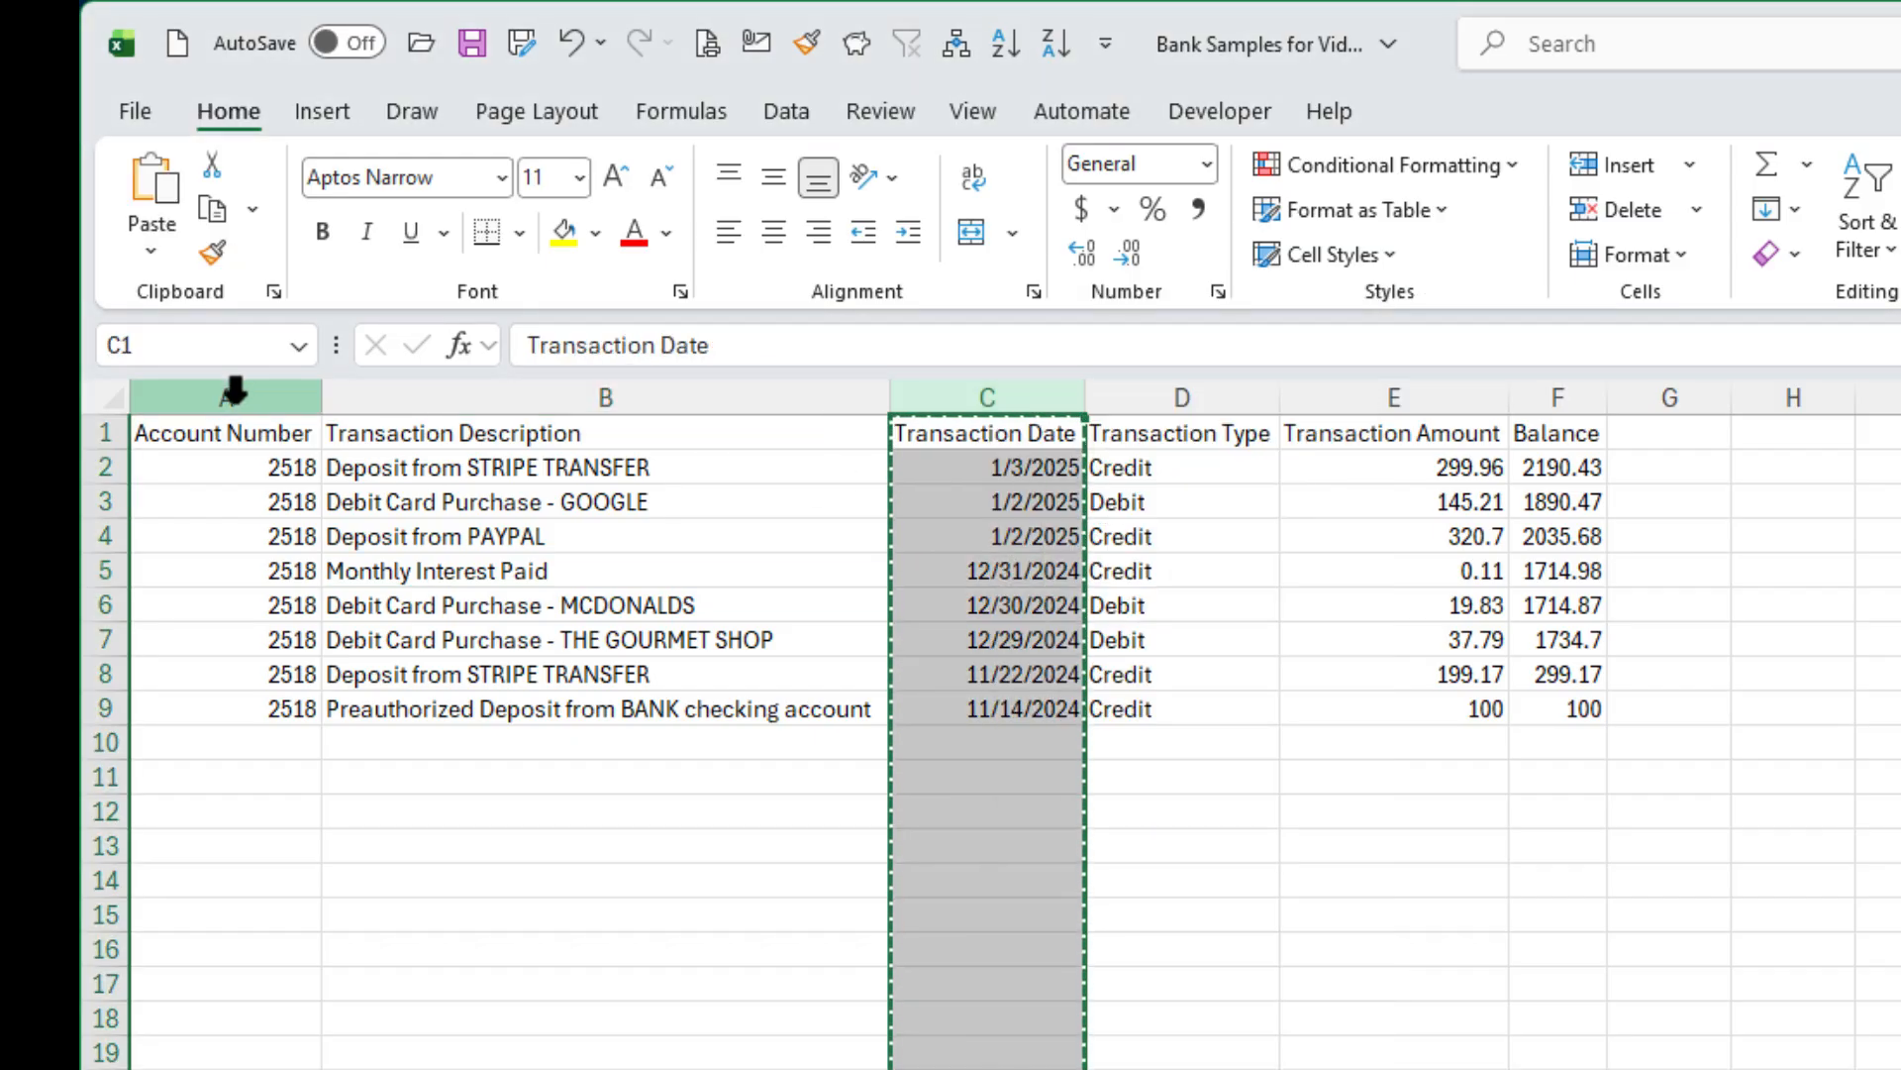
left_click(225, 398)
right_click(224, 400)
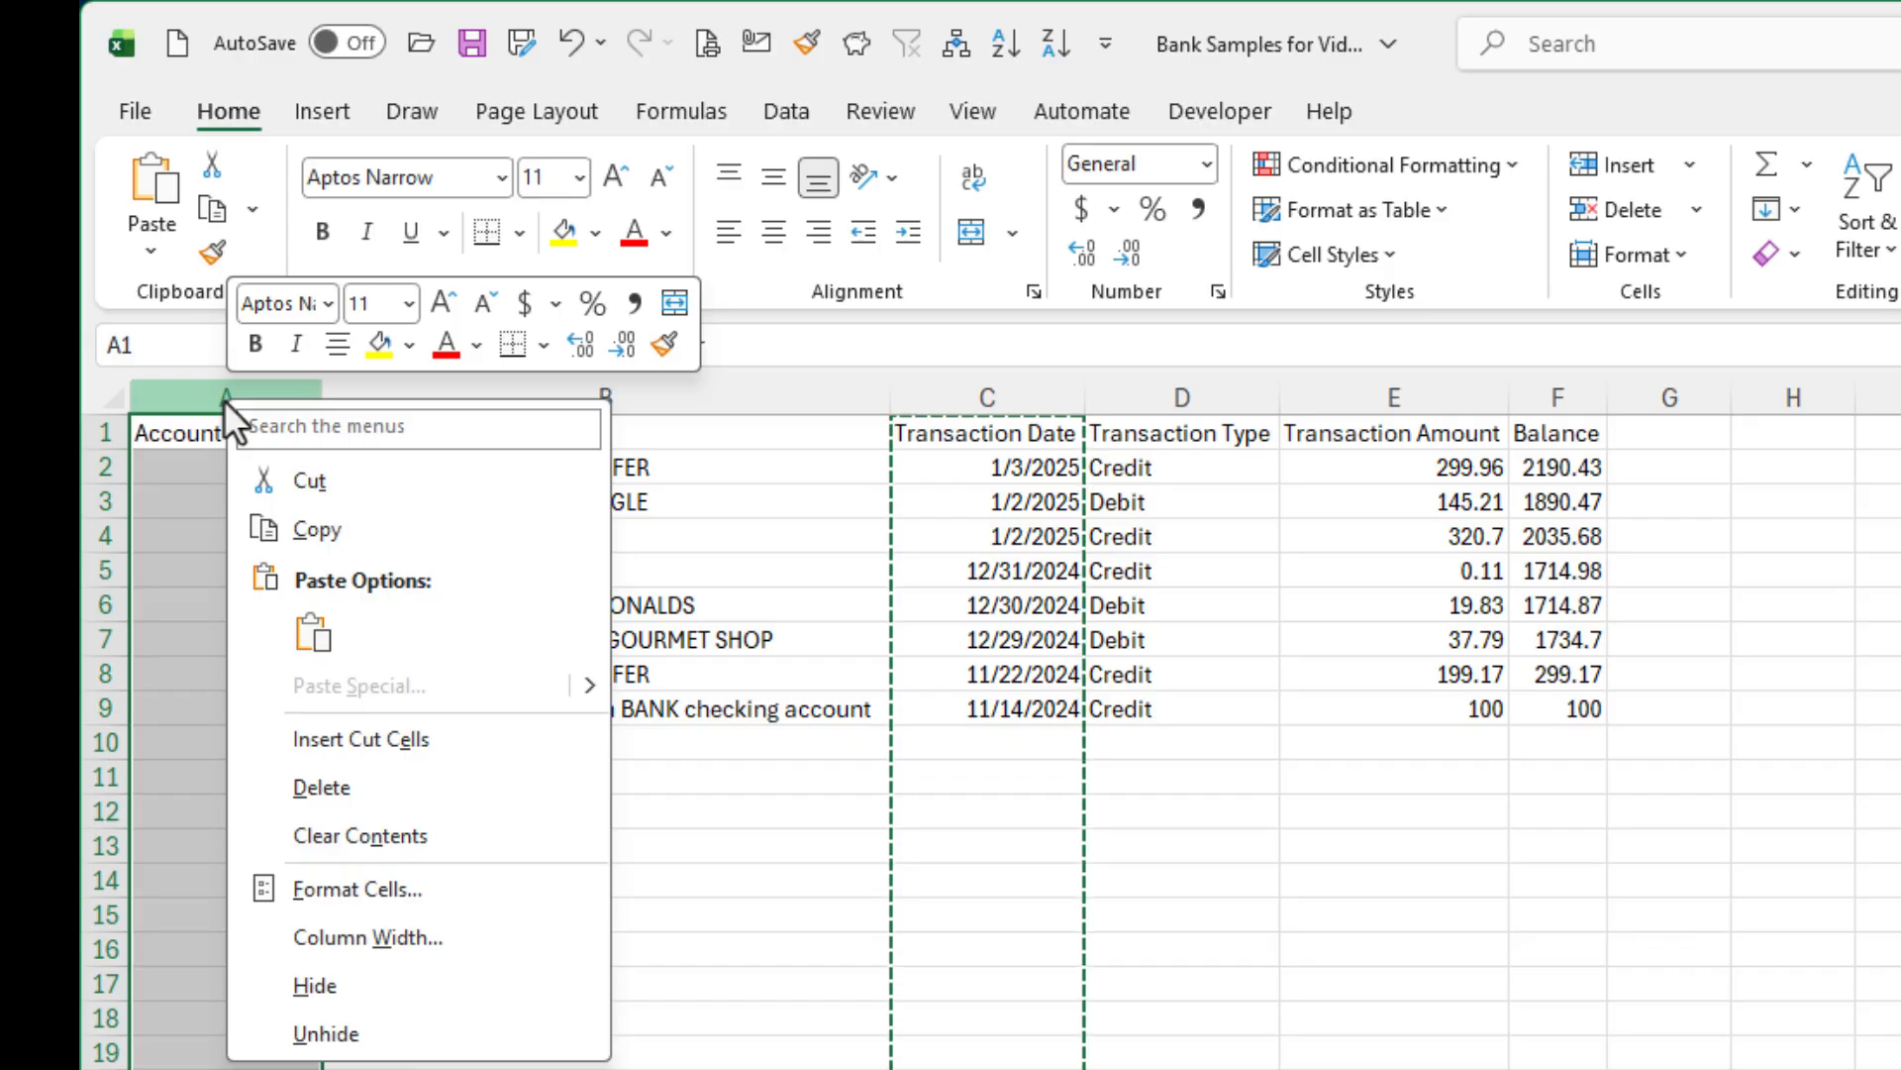
left_click(366, 743)
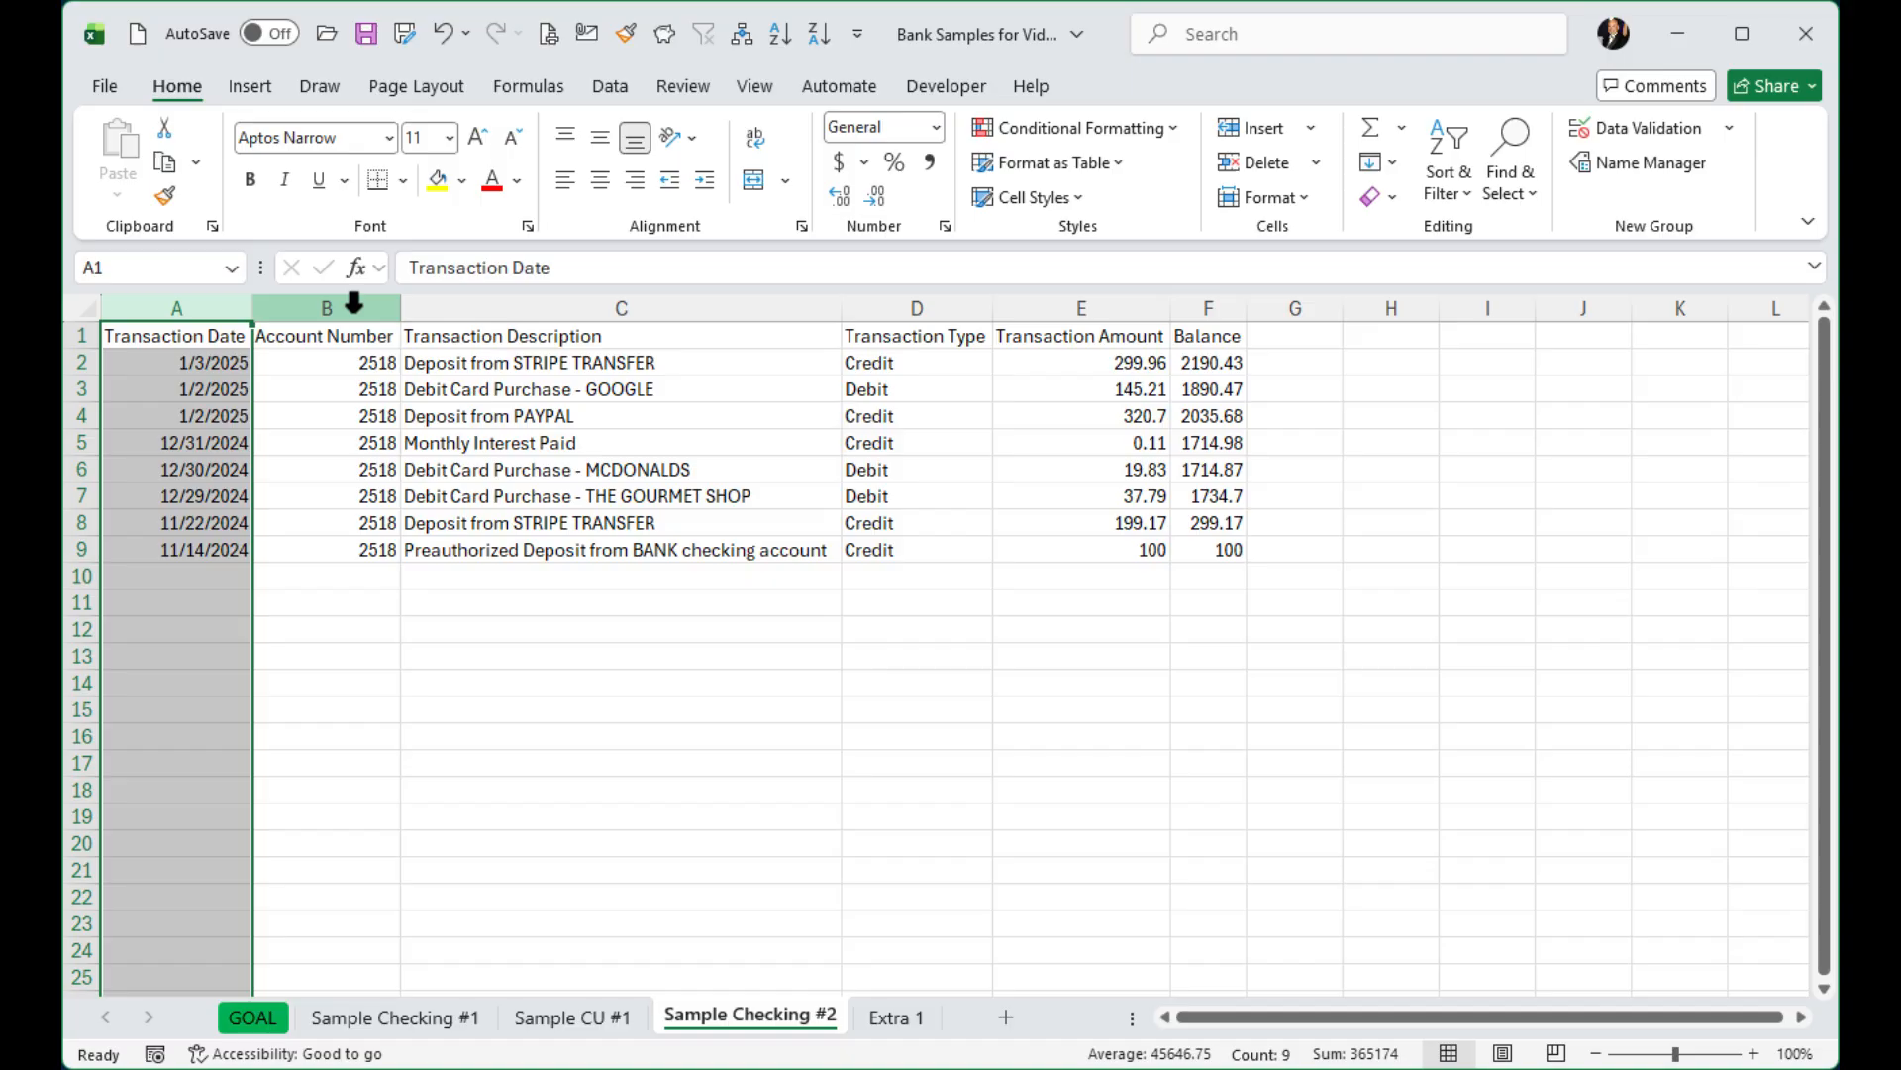
Move the Account Number column to the end of the data, just after Balance
right_click(448, 394)
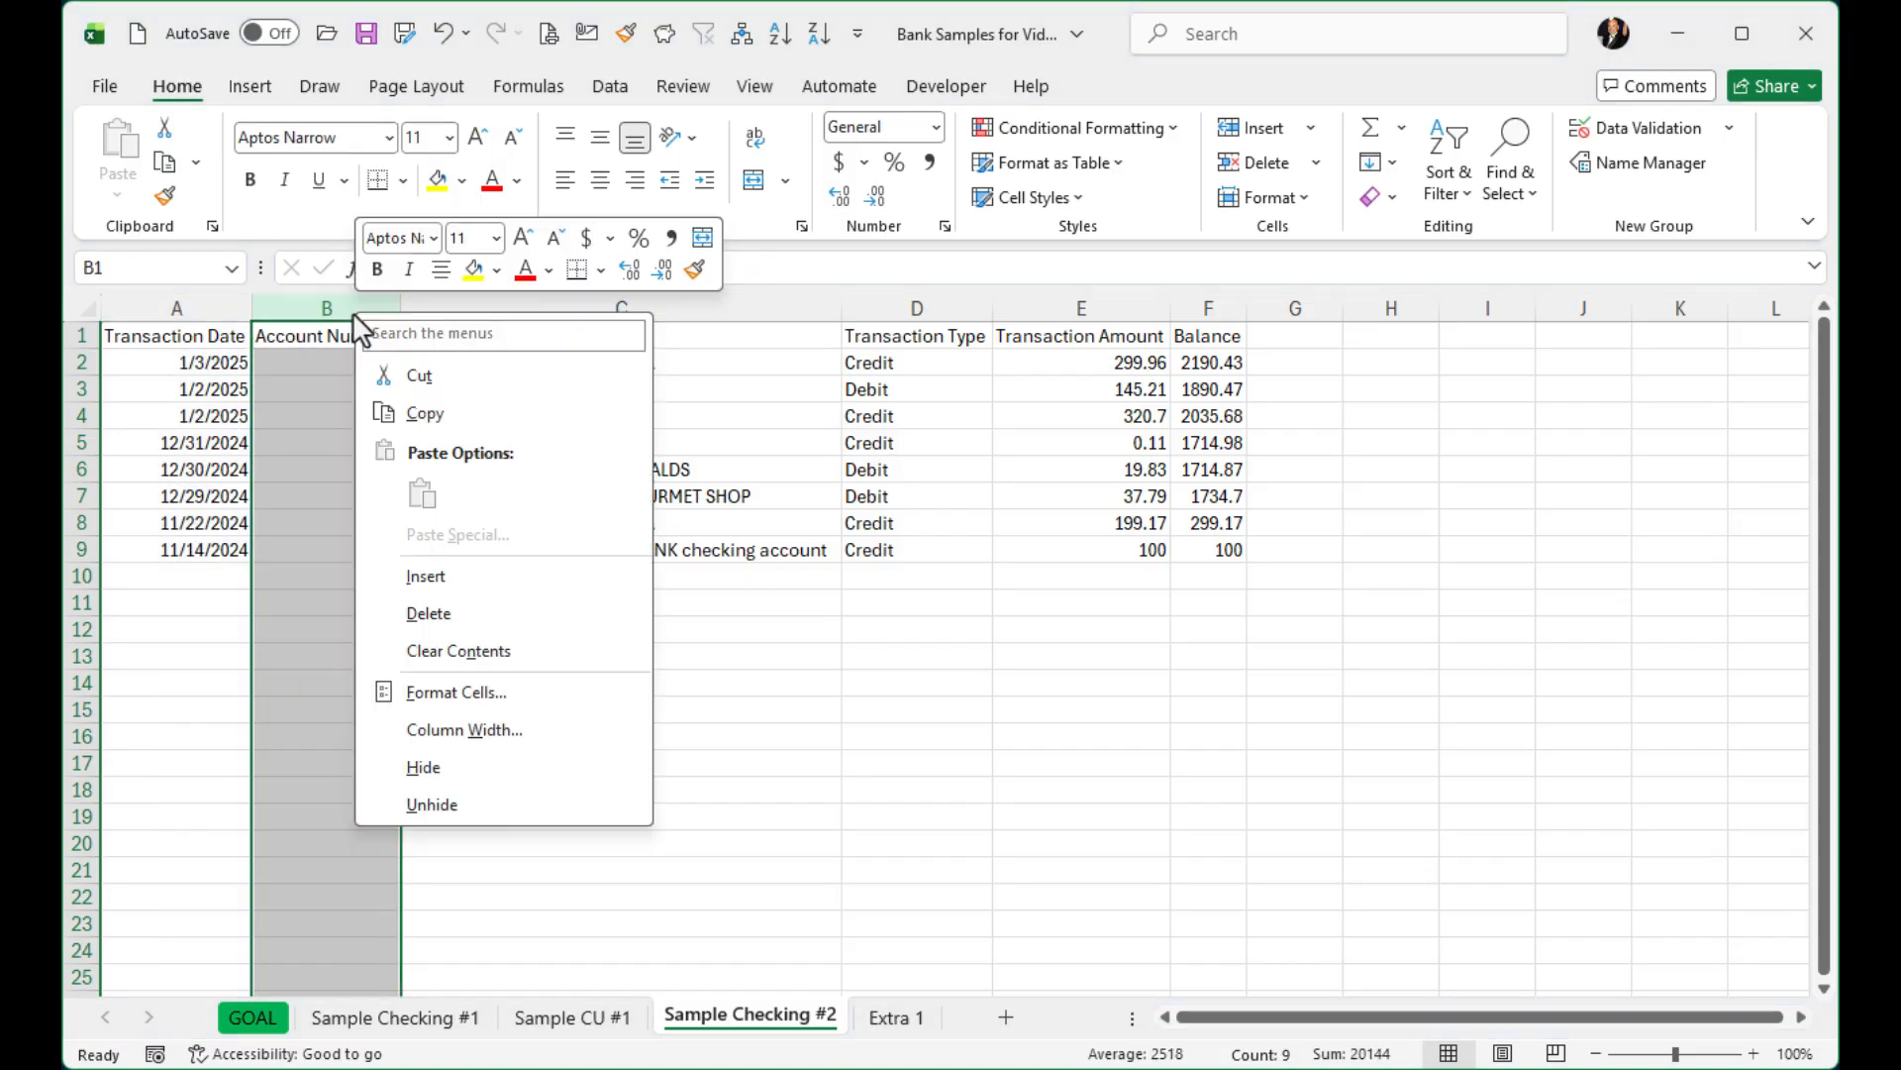
left_click(421, 376)
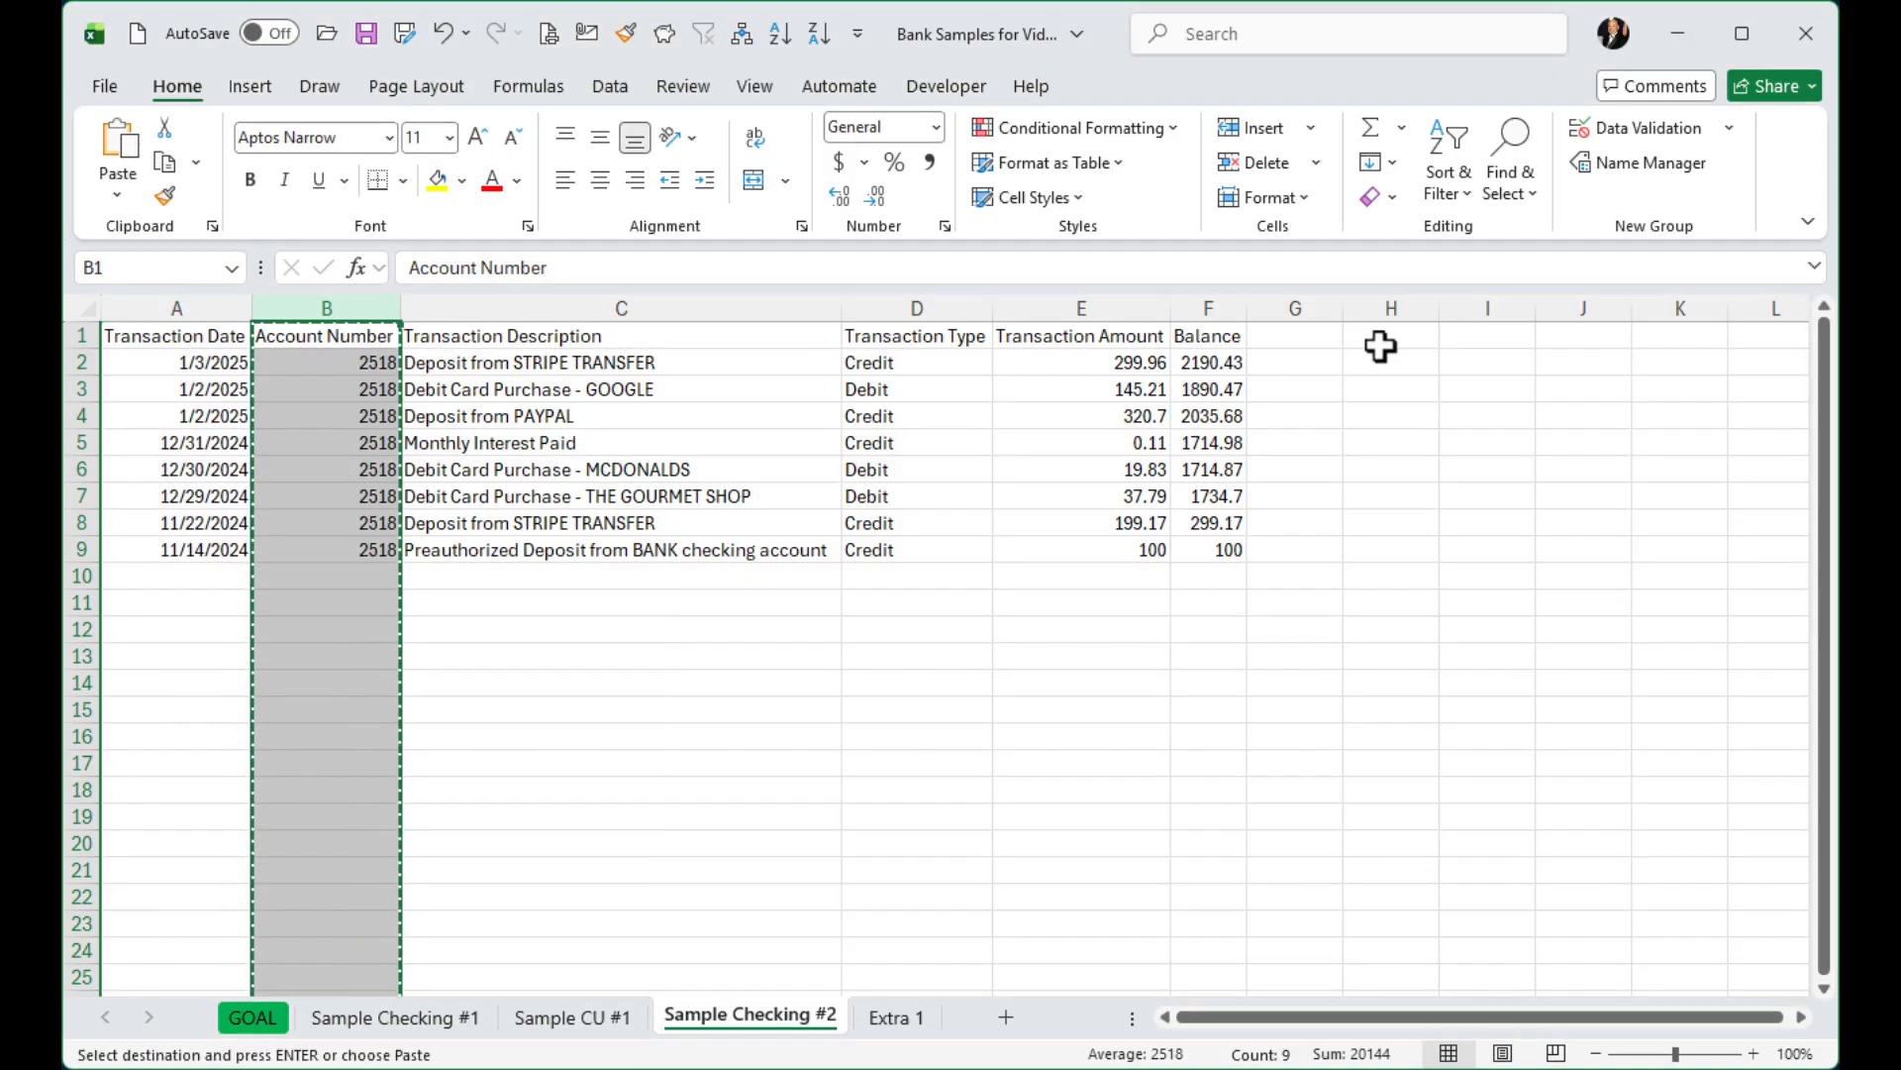
right_click(1314, 309)
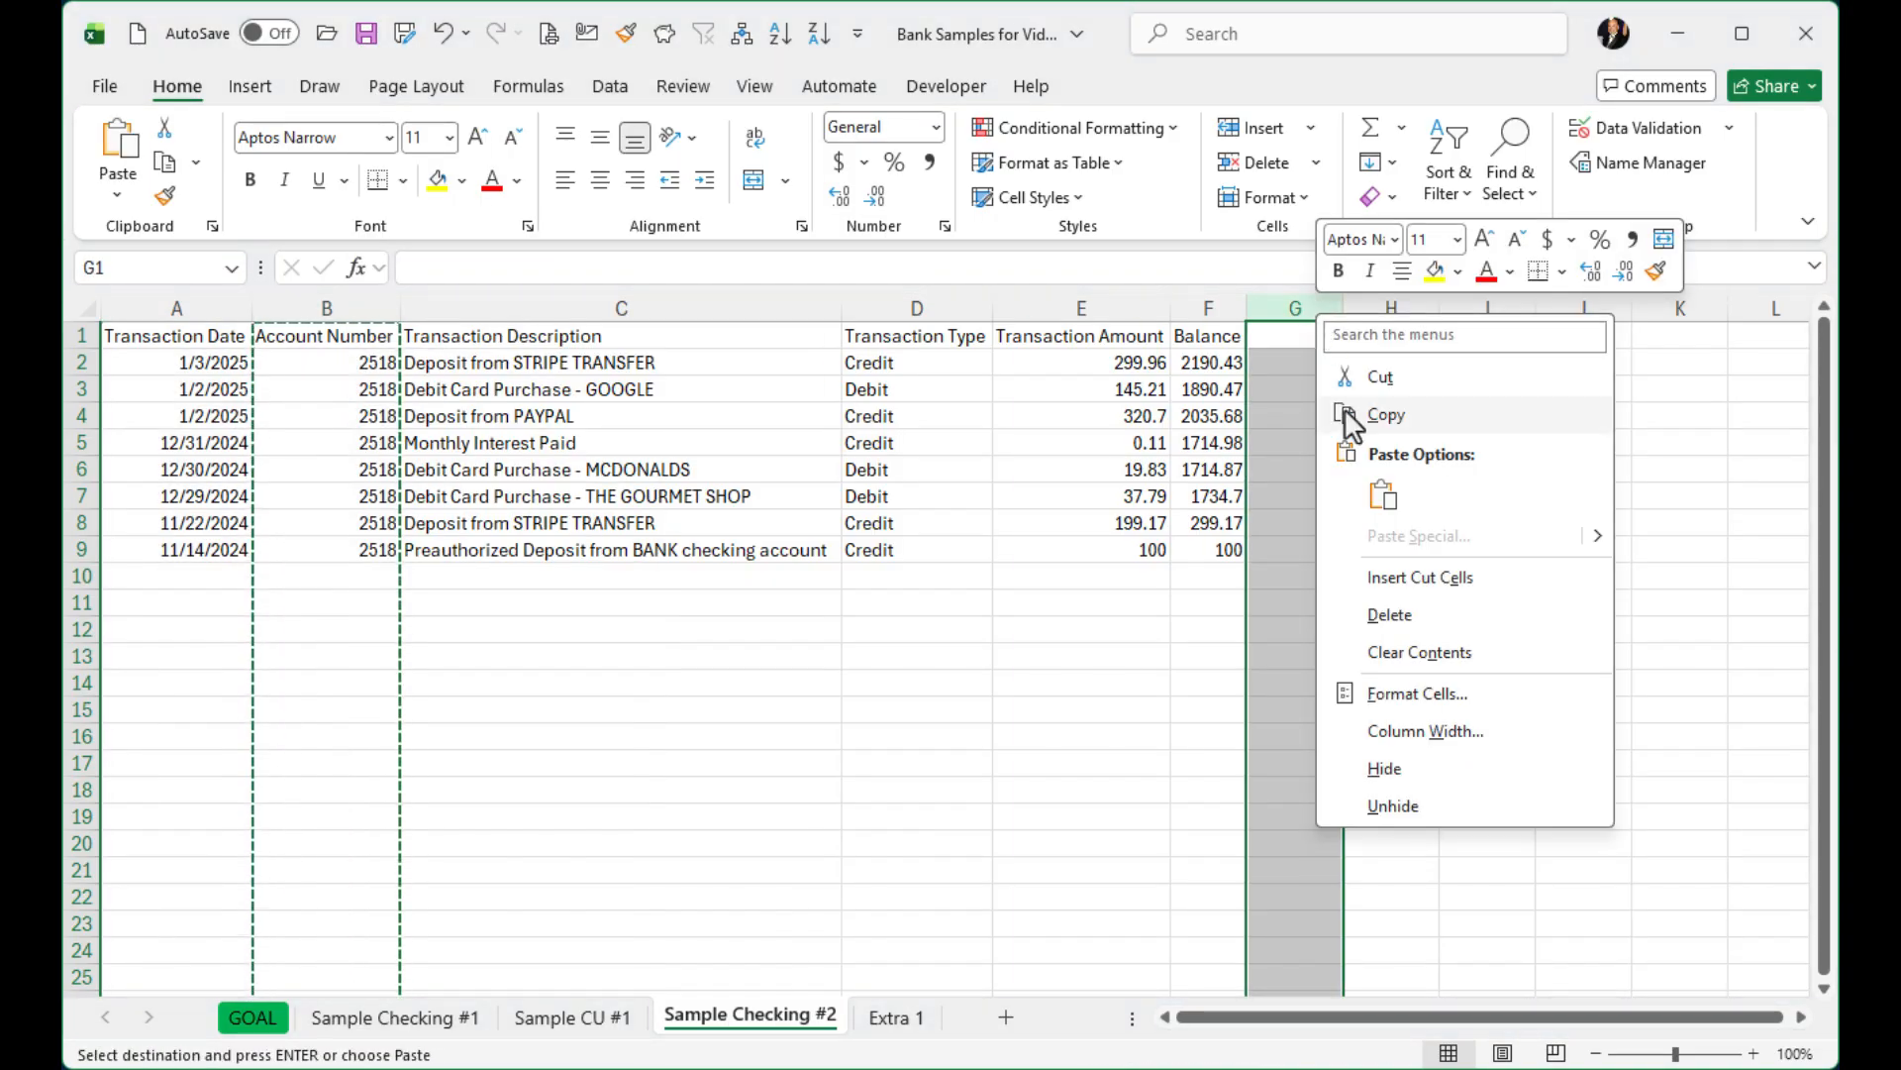
left_click(1411, 578)
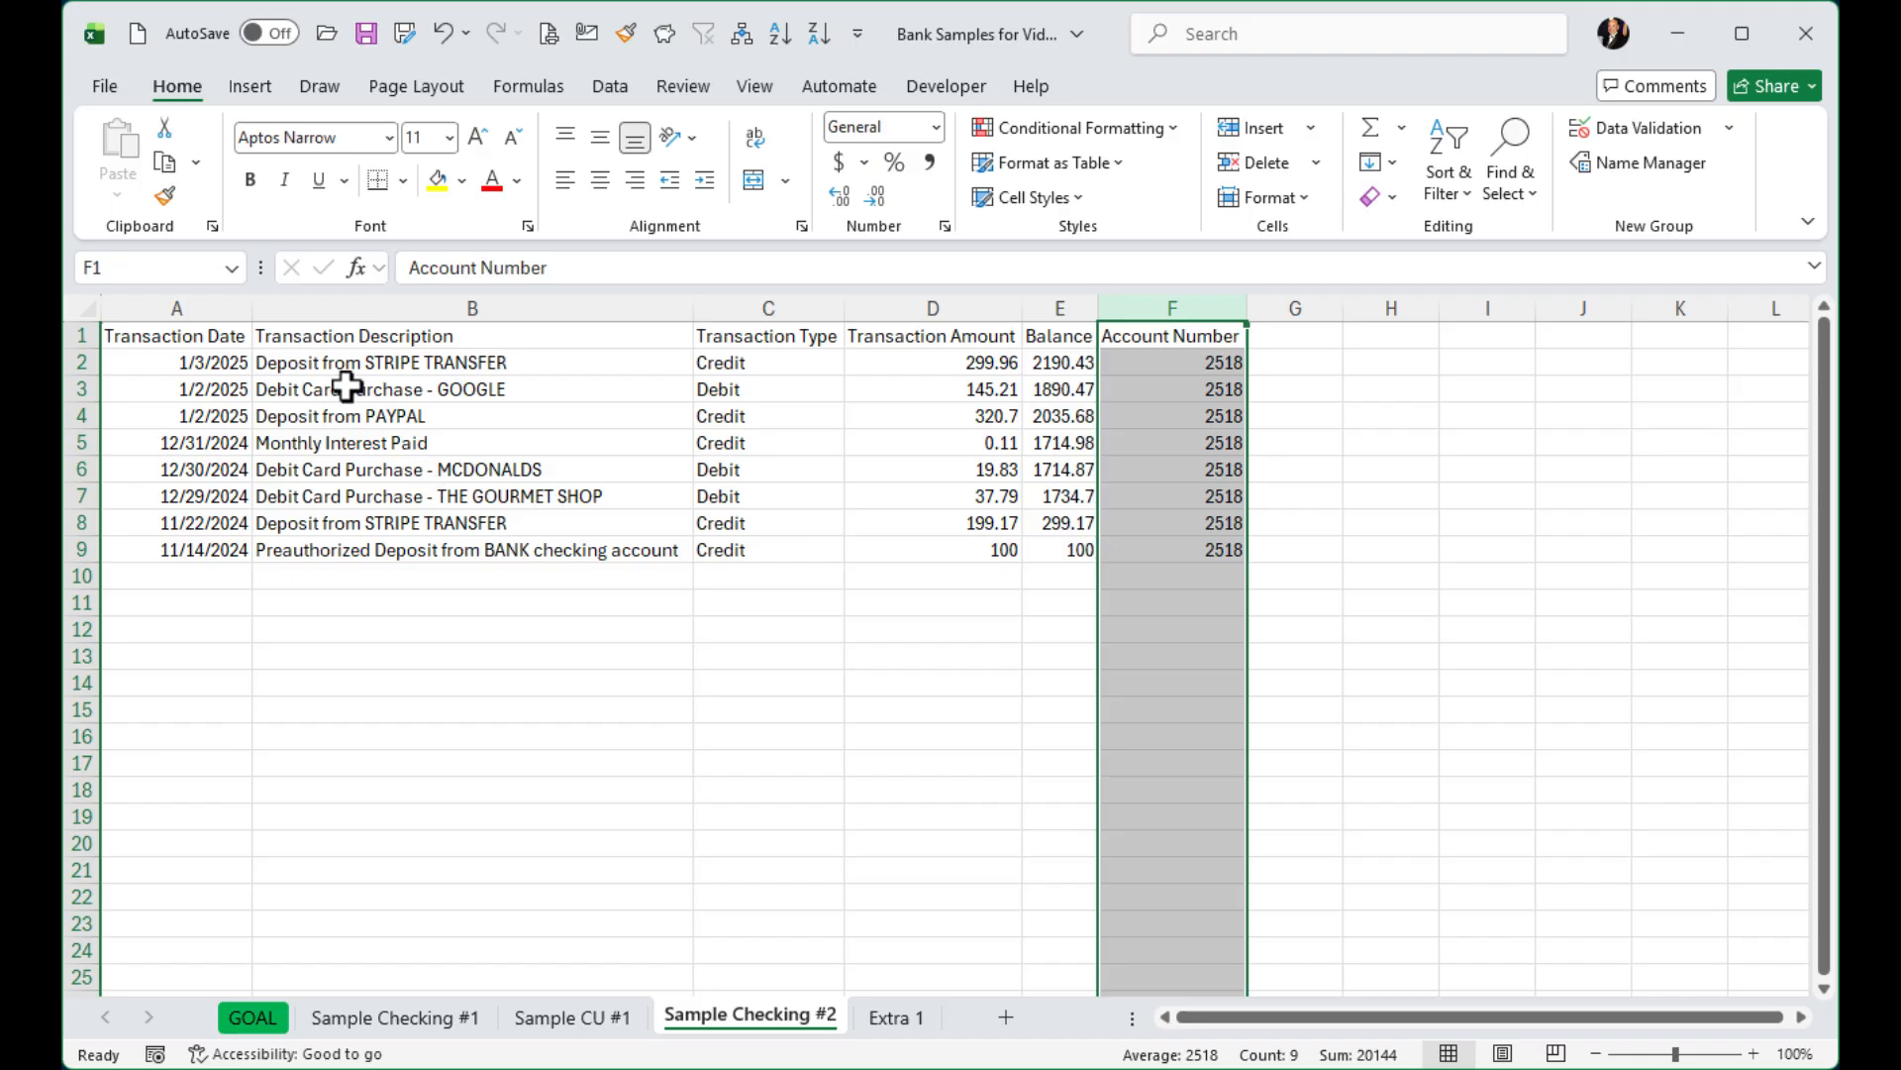
Move the Transaction Type column between Transaction Date and Transaction Description
right_click(788, 308)
left_click(838, 376)
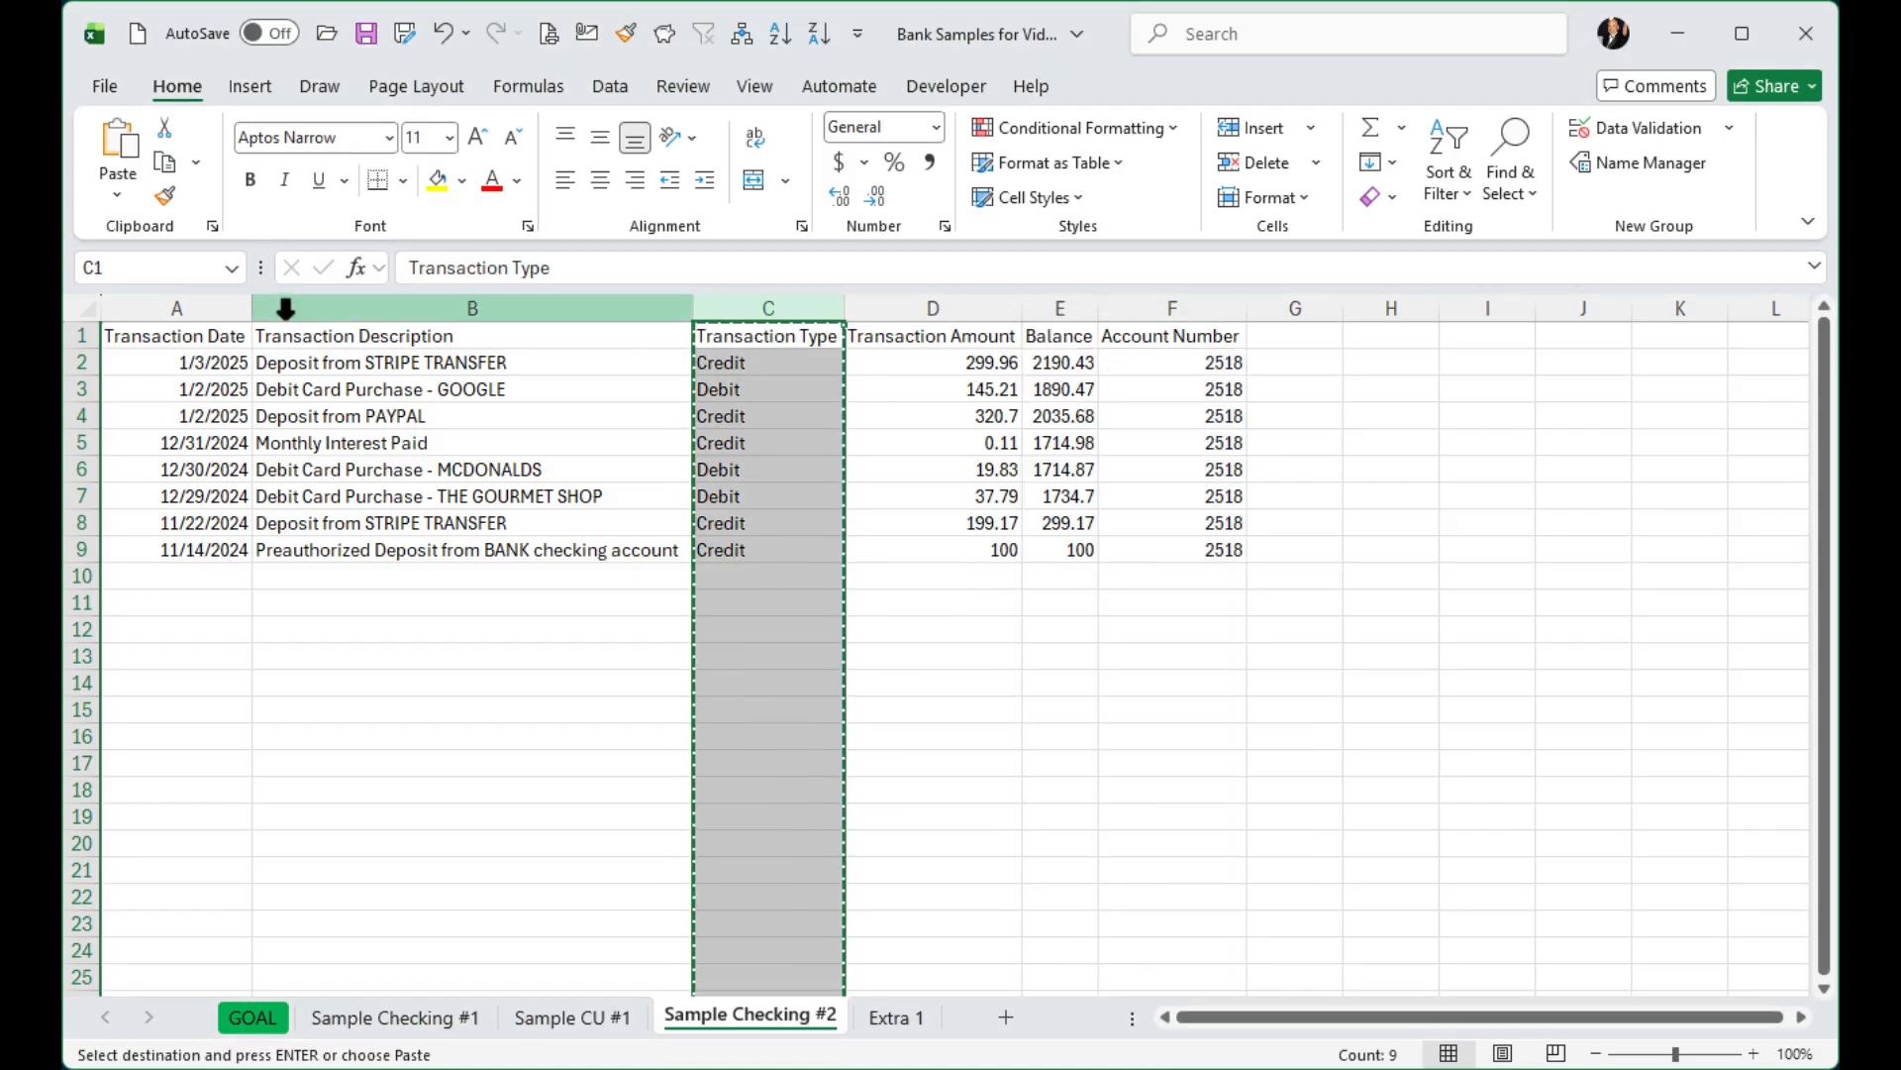
right_click(328, 309)
left_click(431, 563)
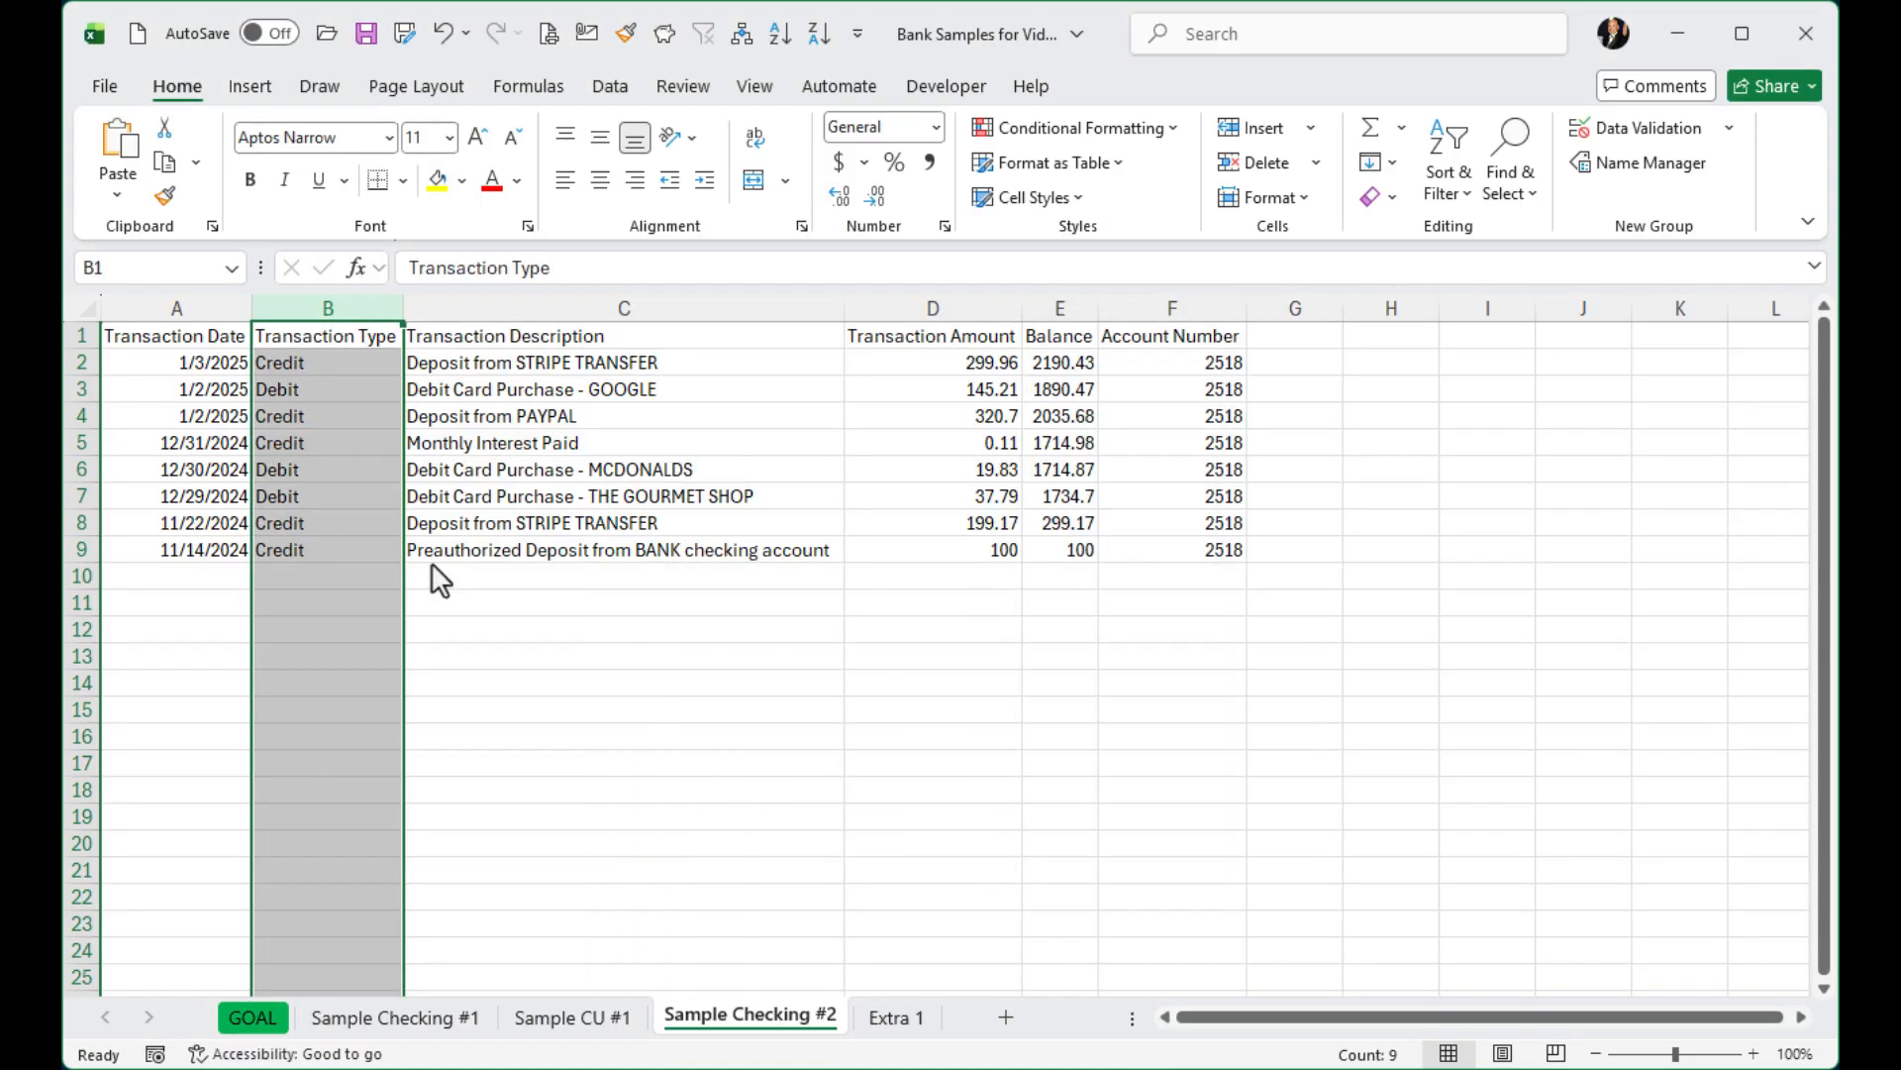
Insert a blank column before Transaction Description and enter the header Check No in C1
left_click(436, 308)
right_click(437, 312)
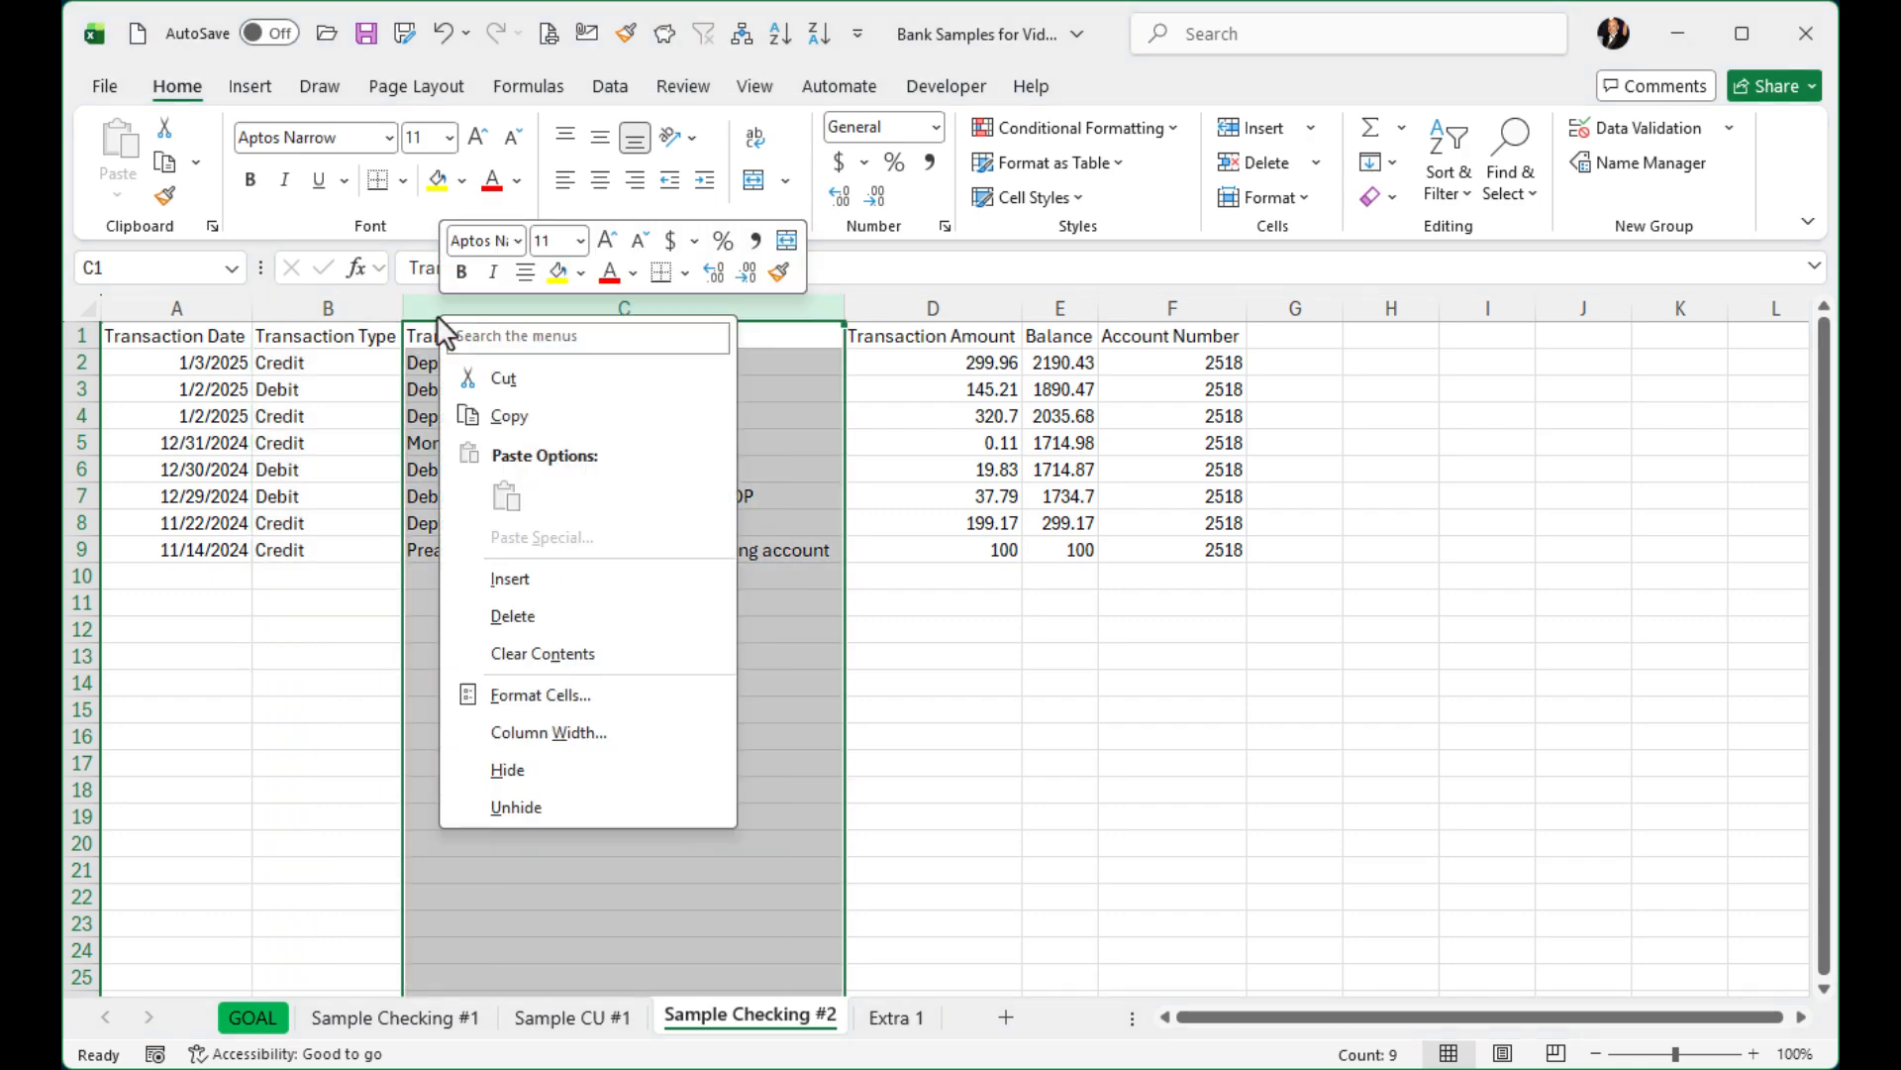
left_click(513, 582)
left_click(479, 362)
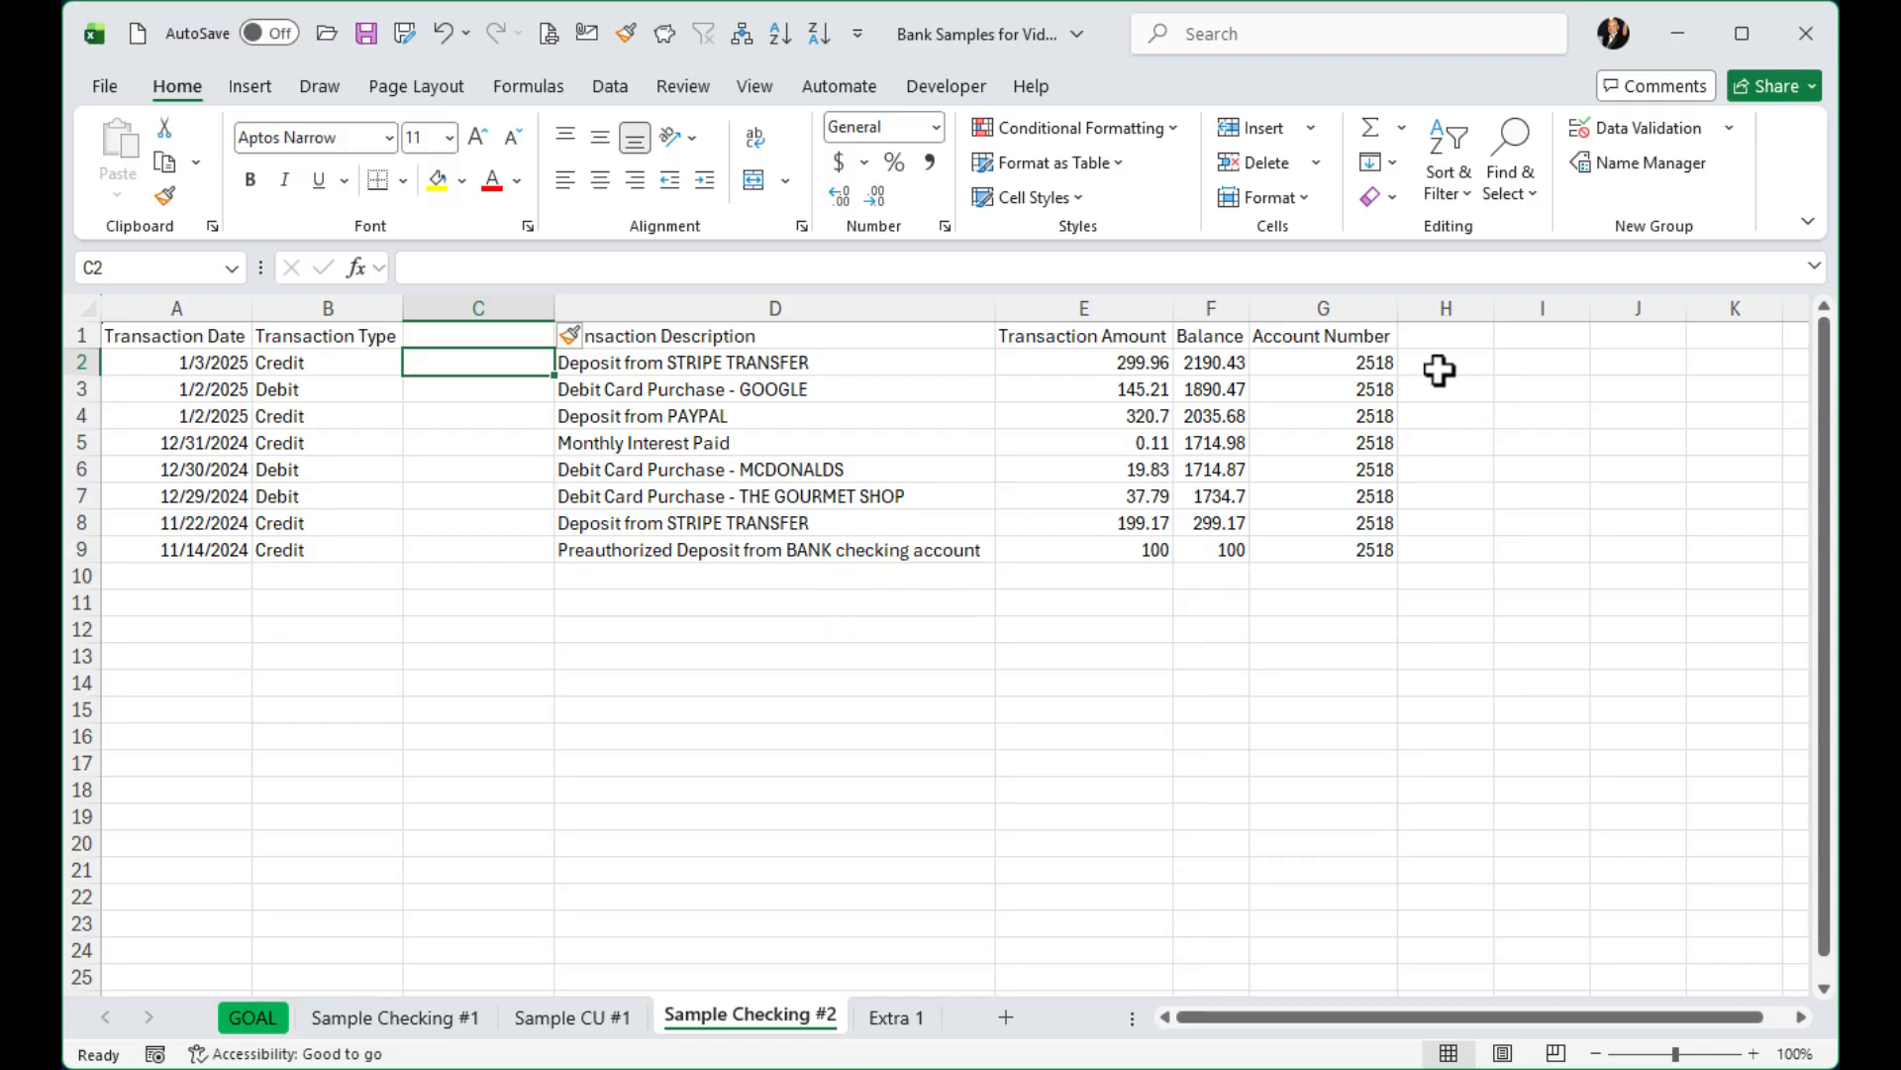
left_click(498, 339)
type("Check")
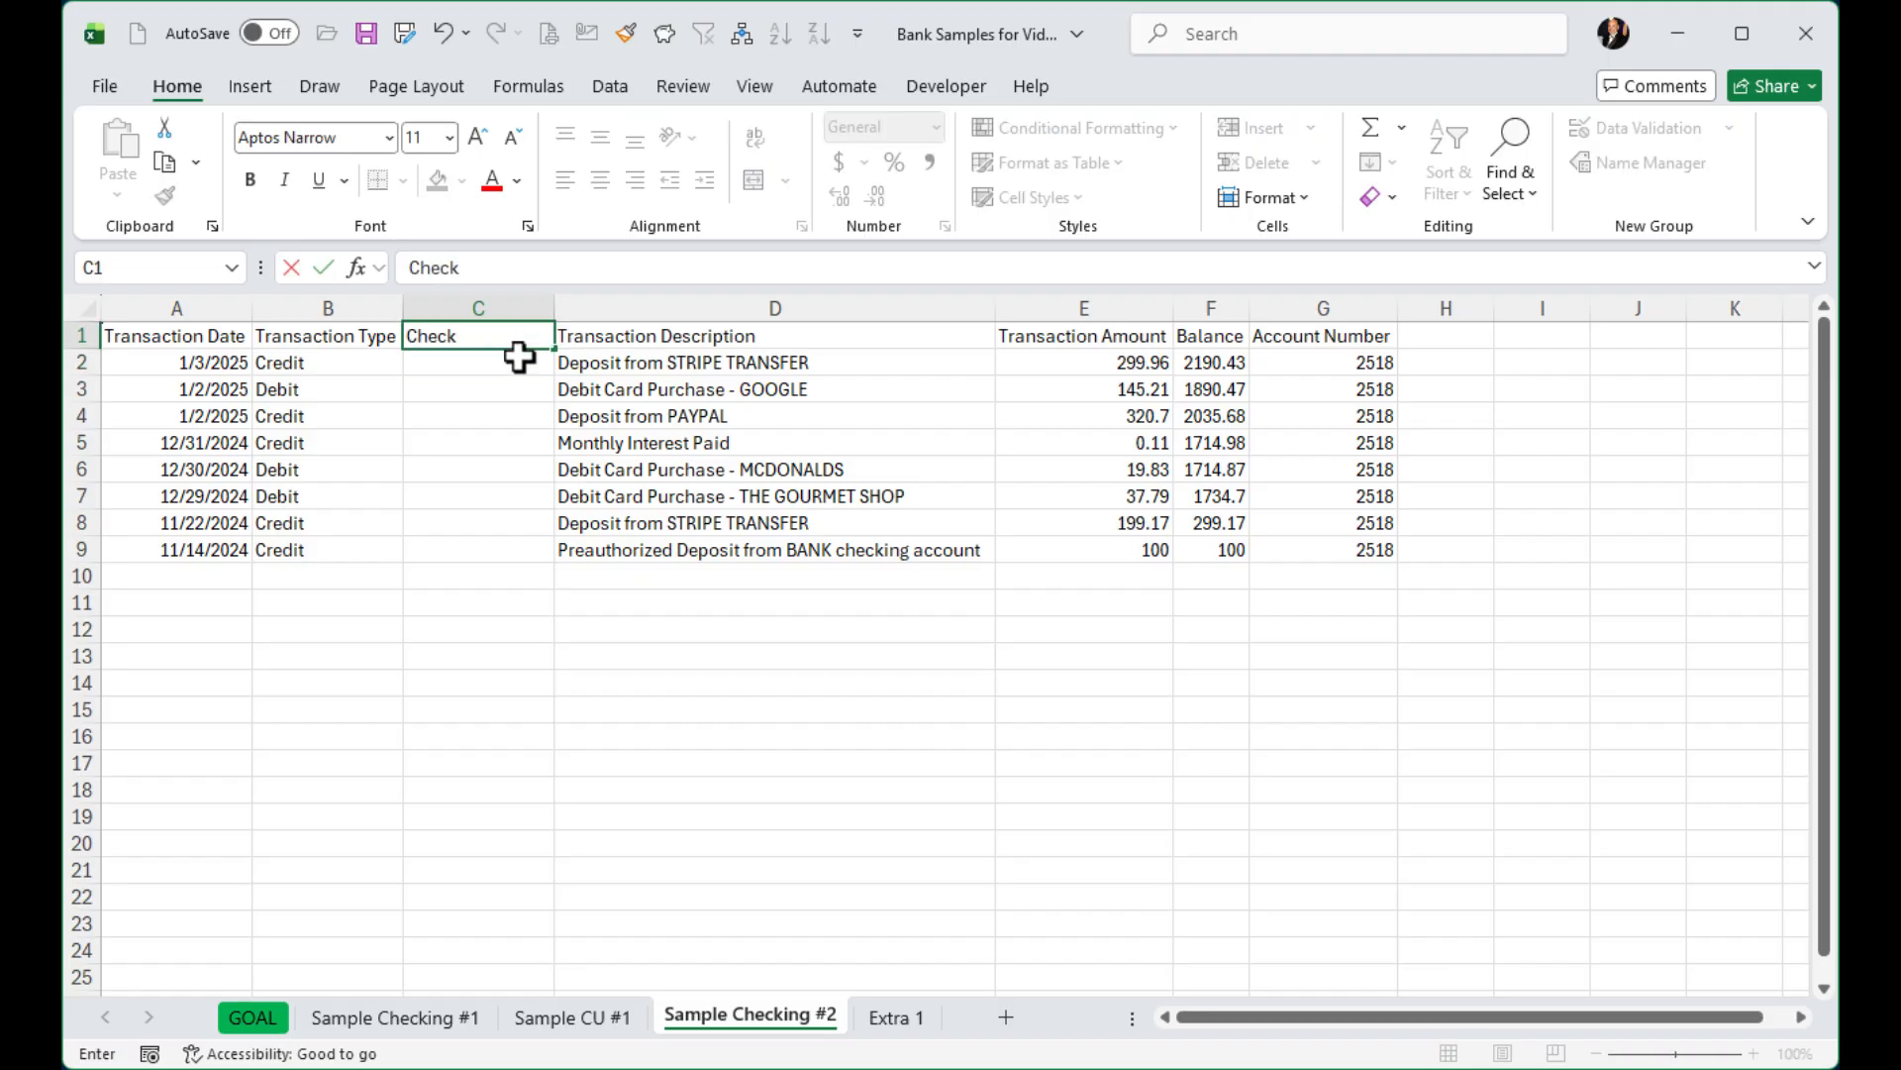
type(" No")
key("Return")
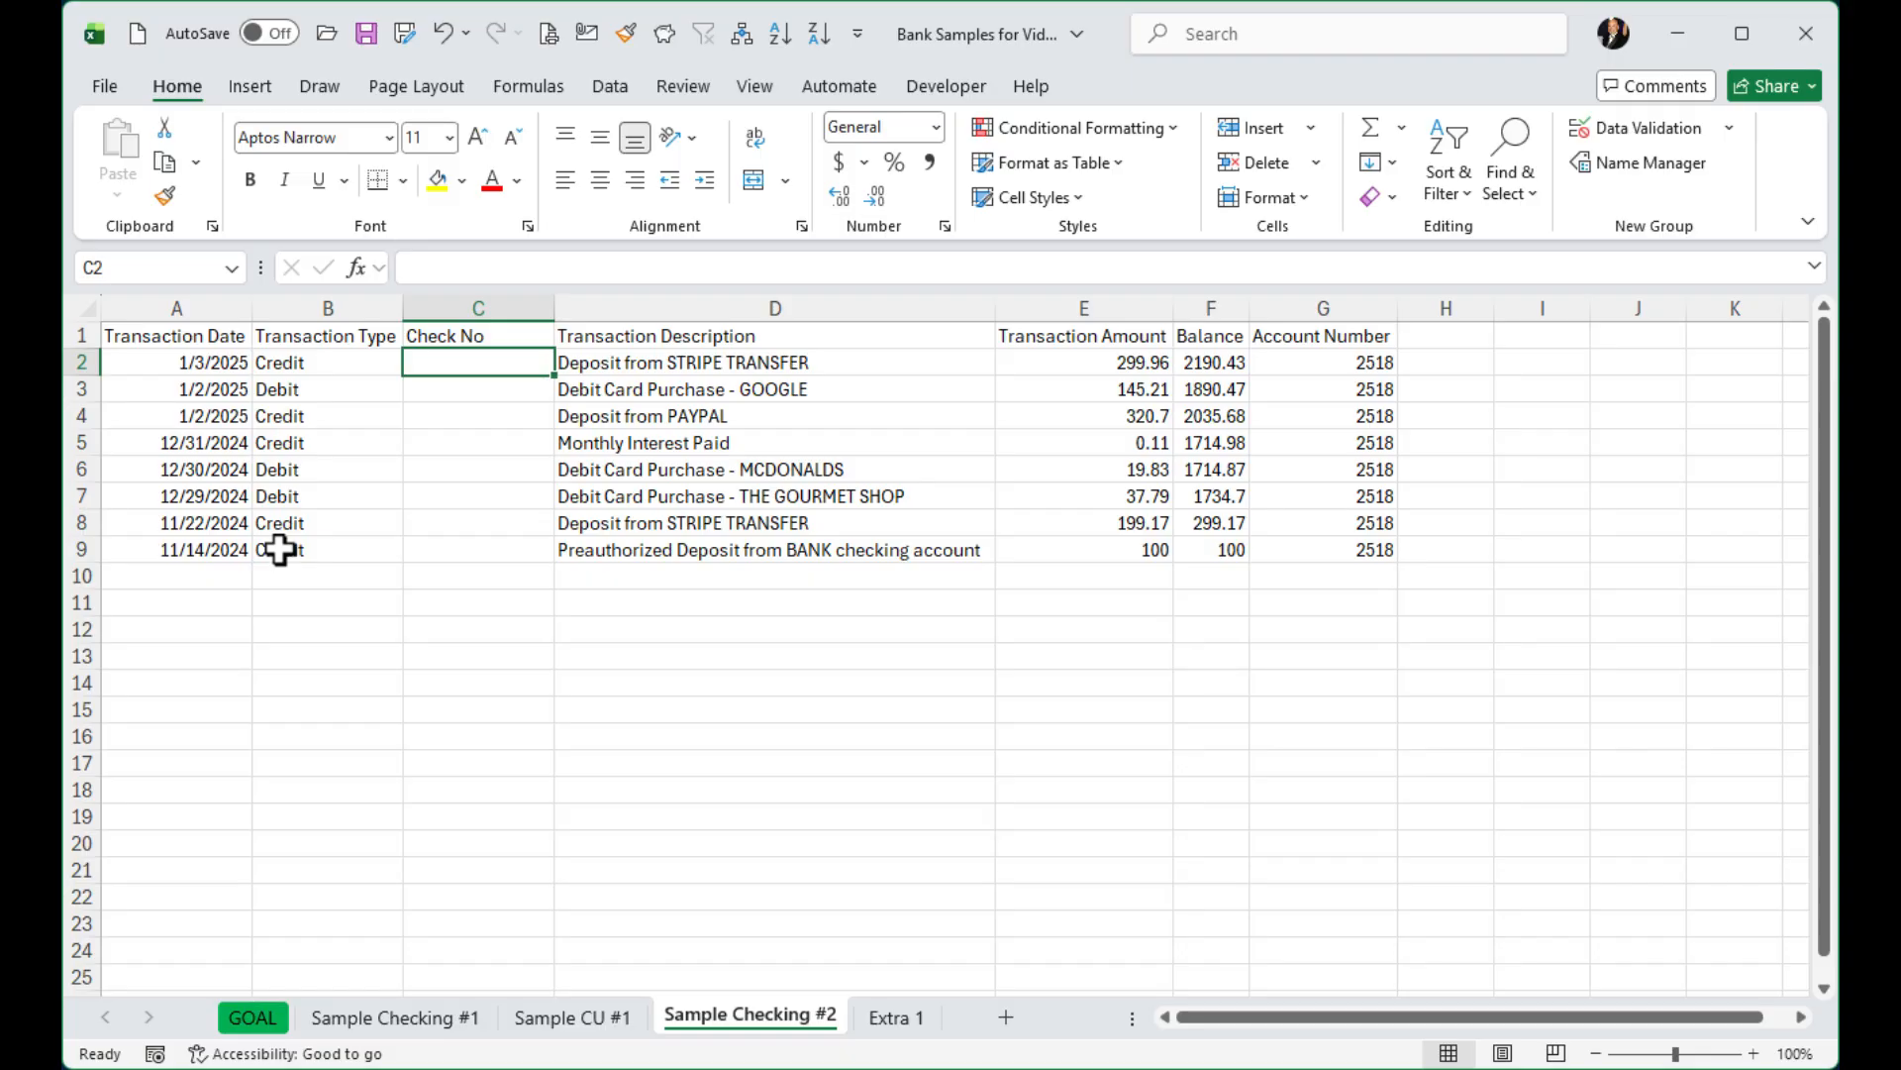
Insert two blank columns before Transaction Amount, narrowing column E to less than half its width
right_click(1075, 317)
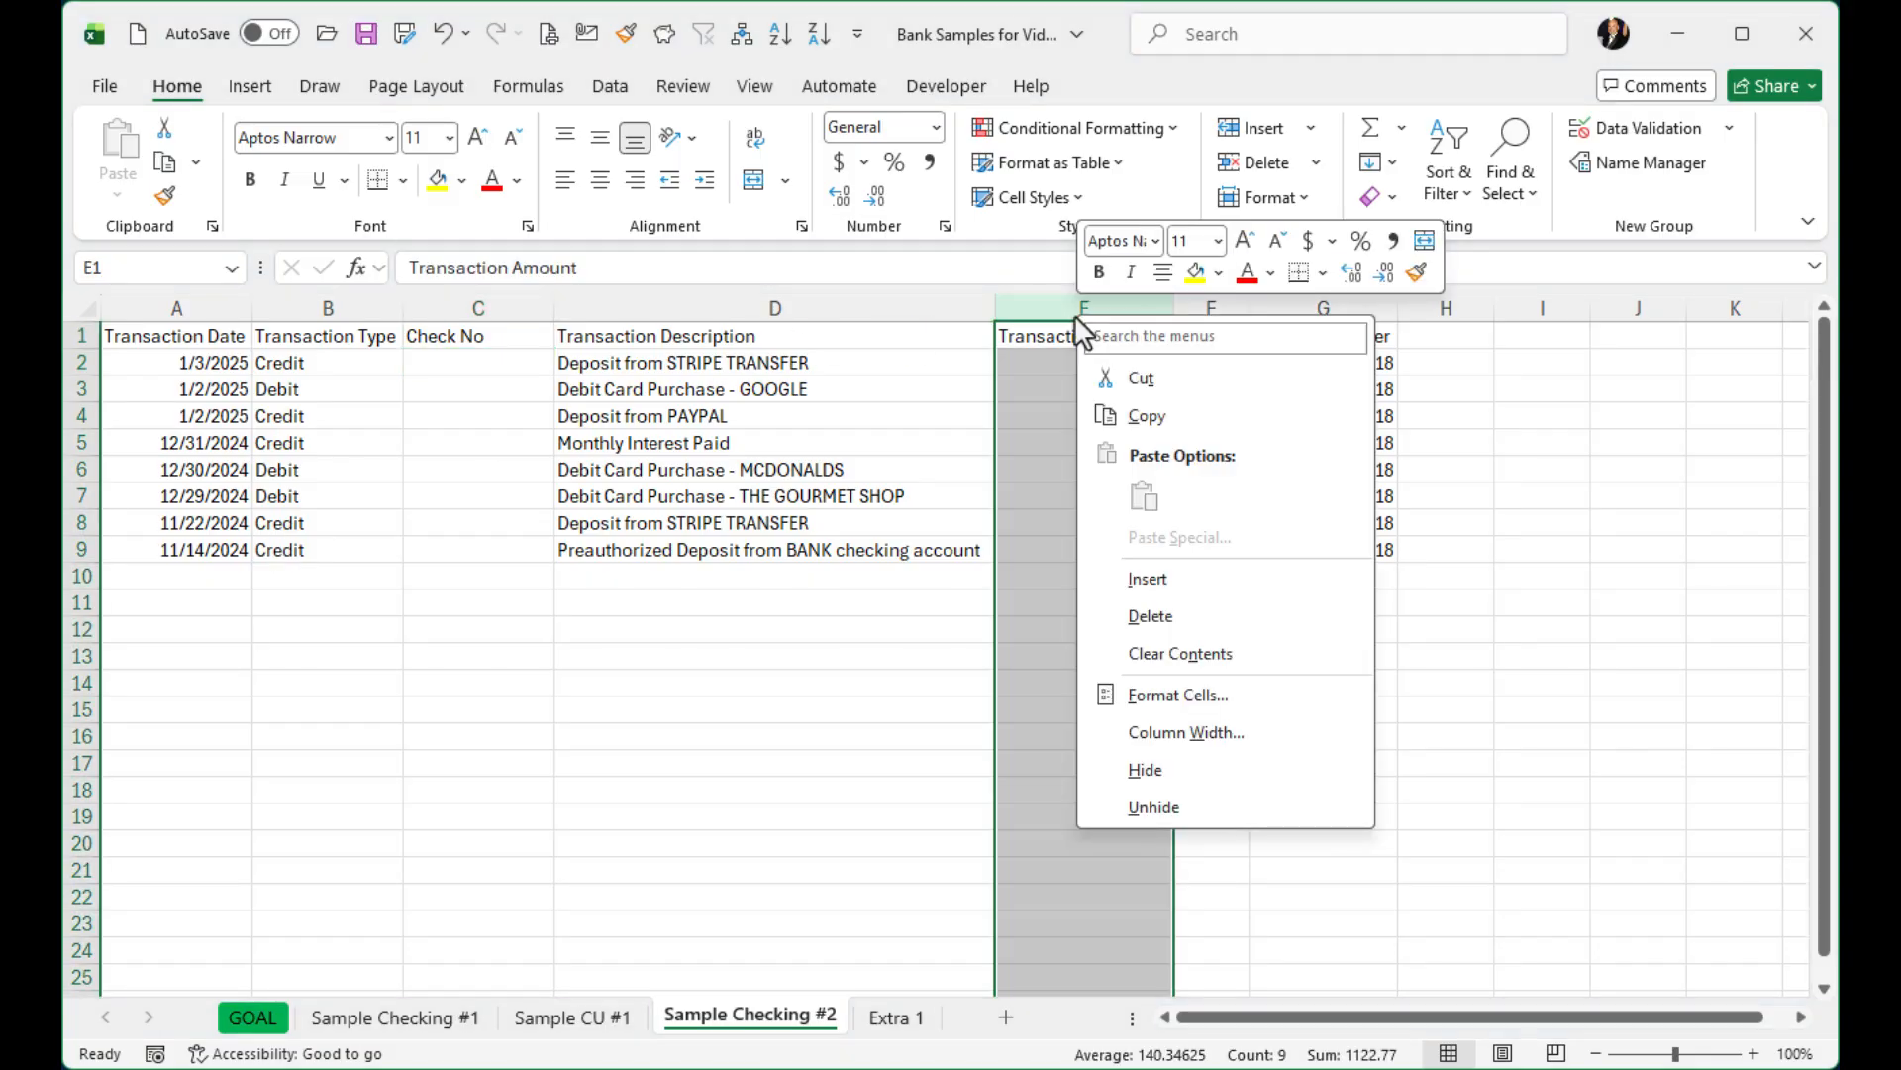
left_click(1149, 578)
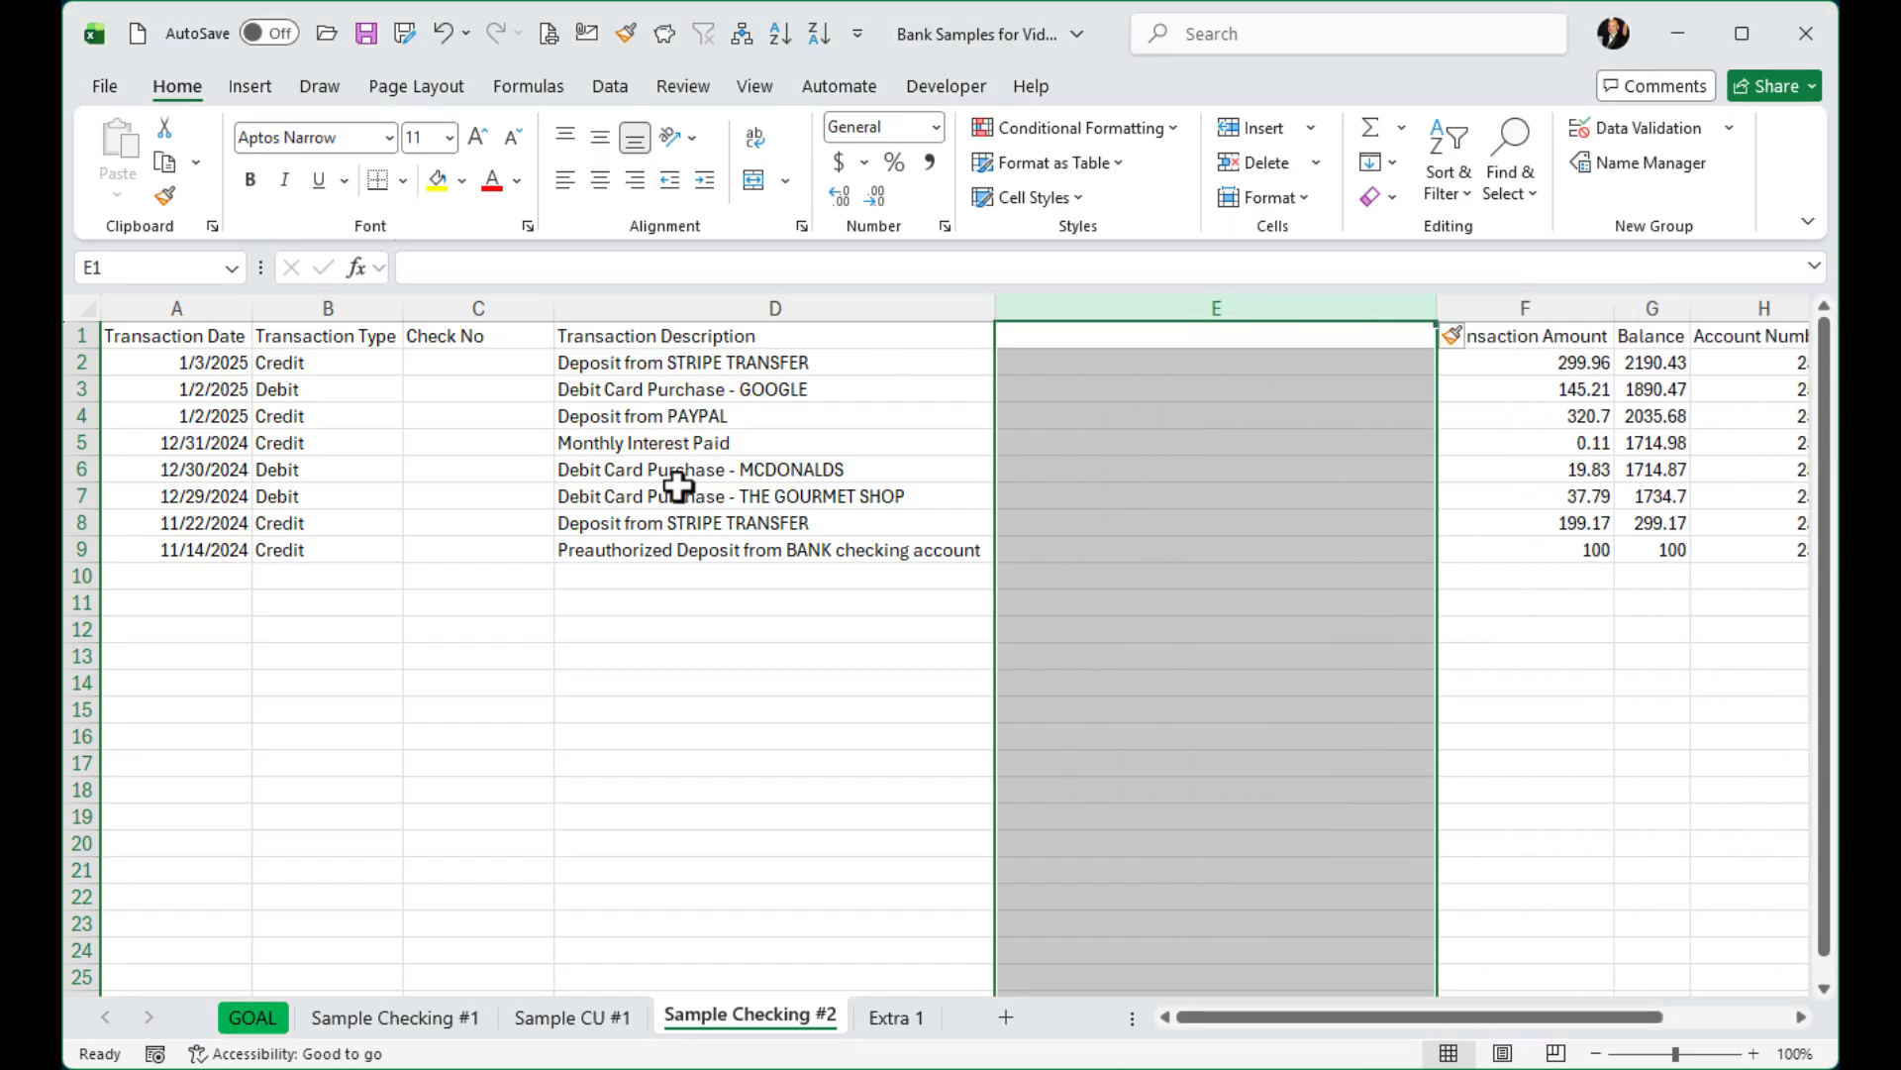
left_click_drag(1438, 308, 1176, 327)
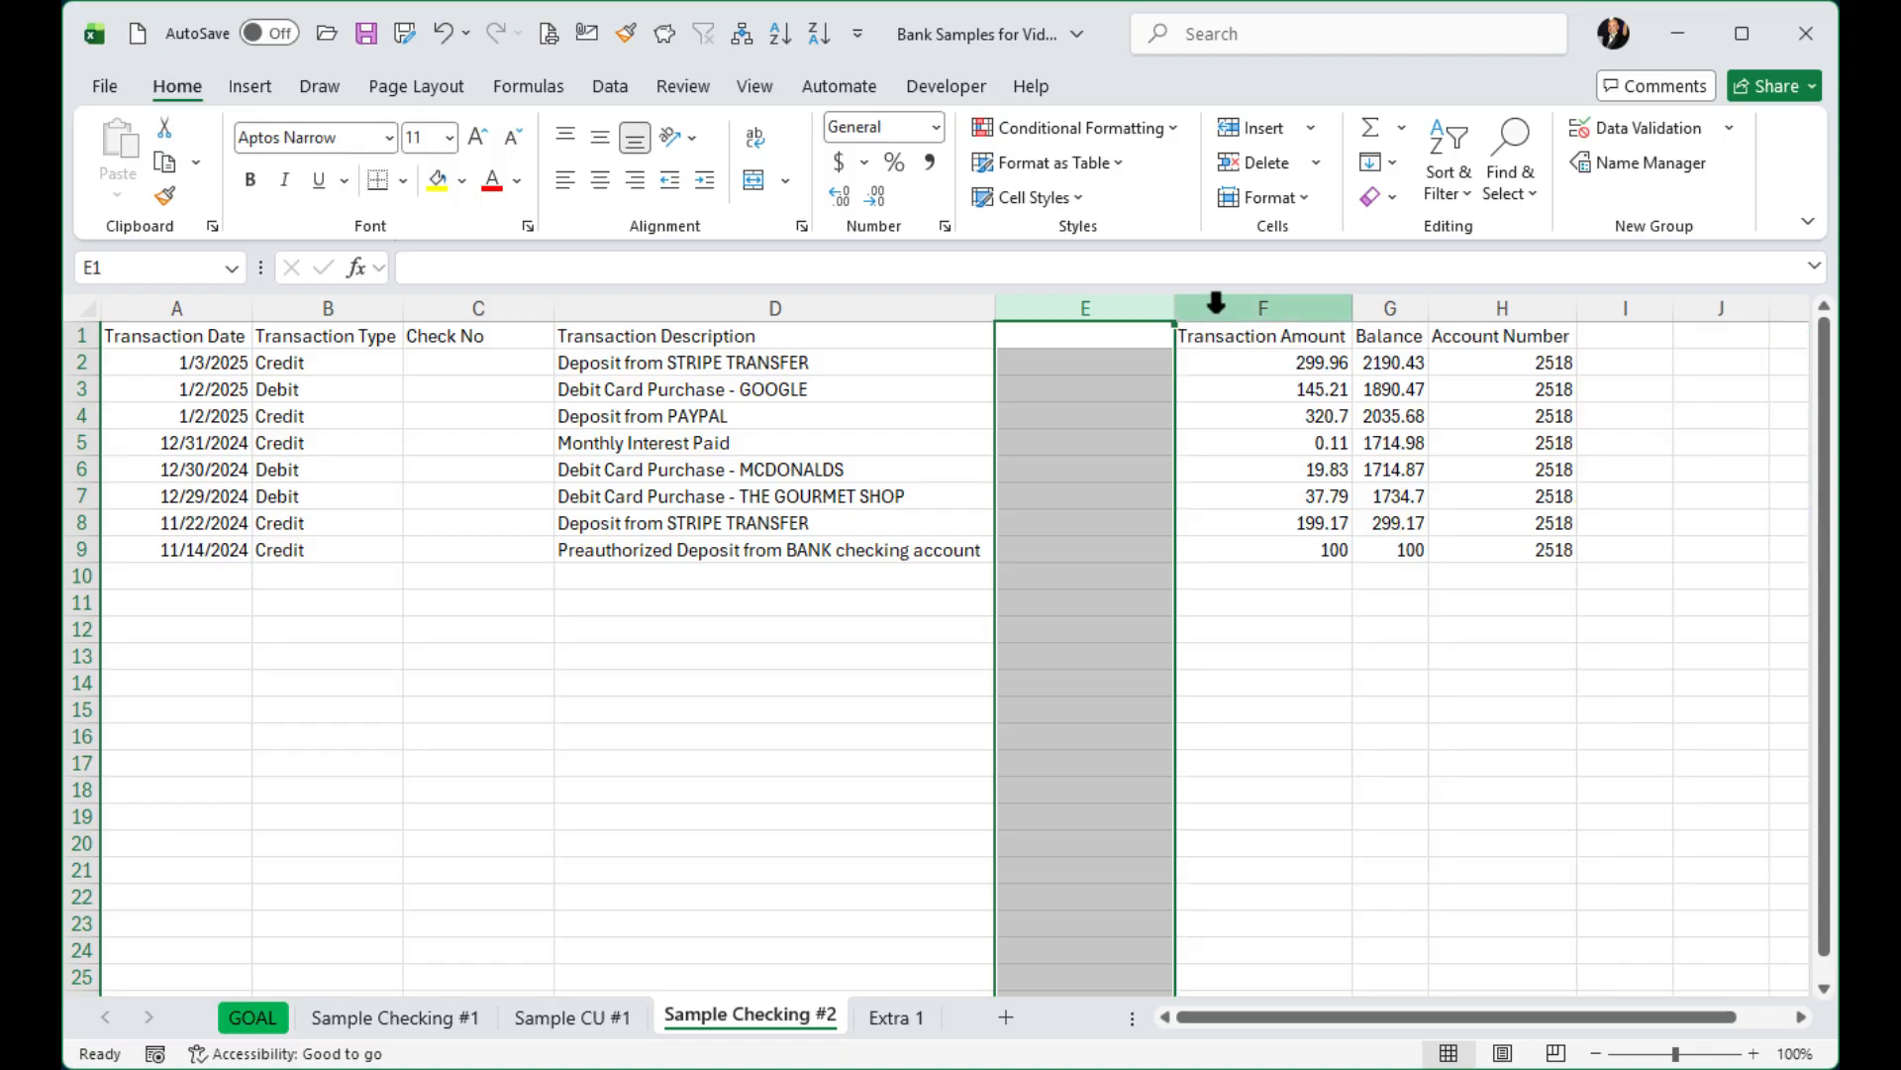
right_click(1217, 307)
left_click(1294, 575)
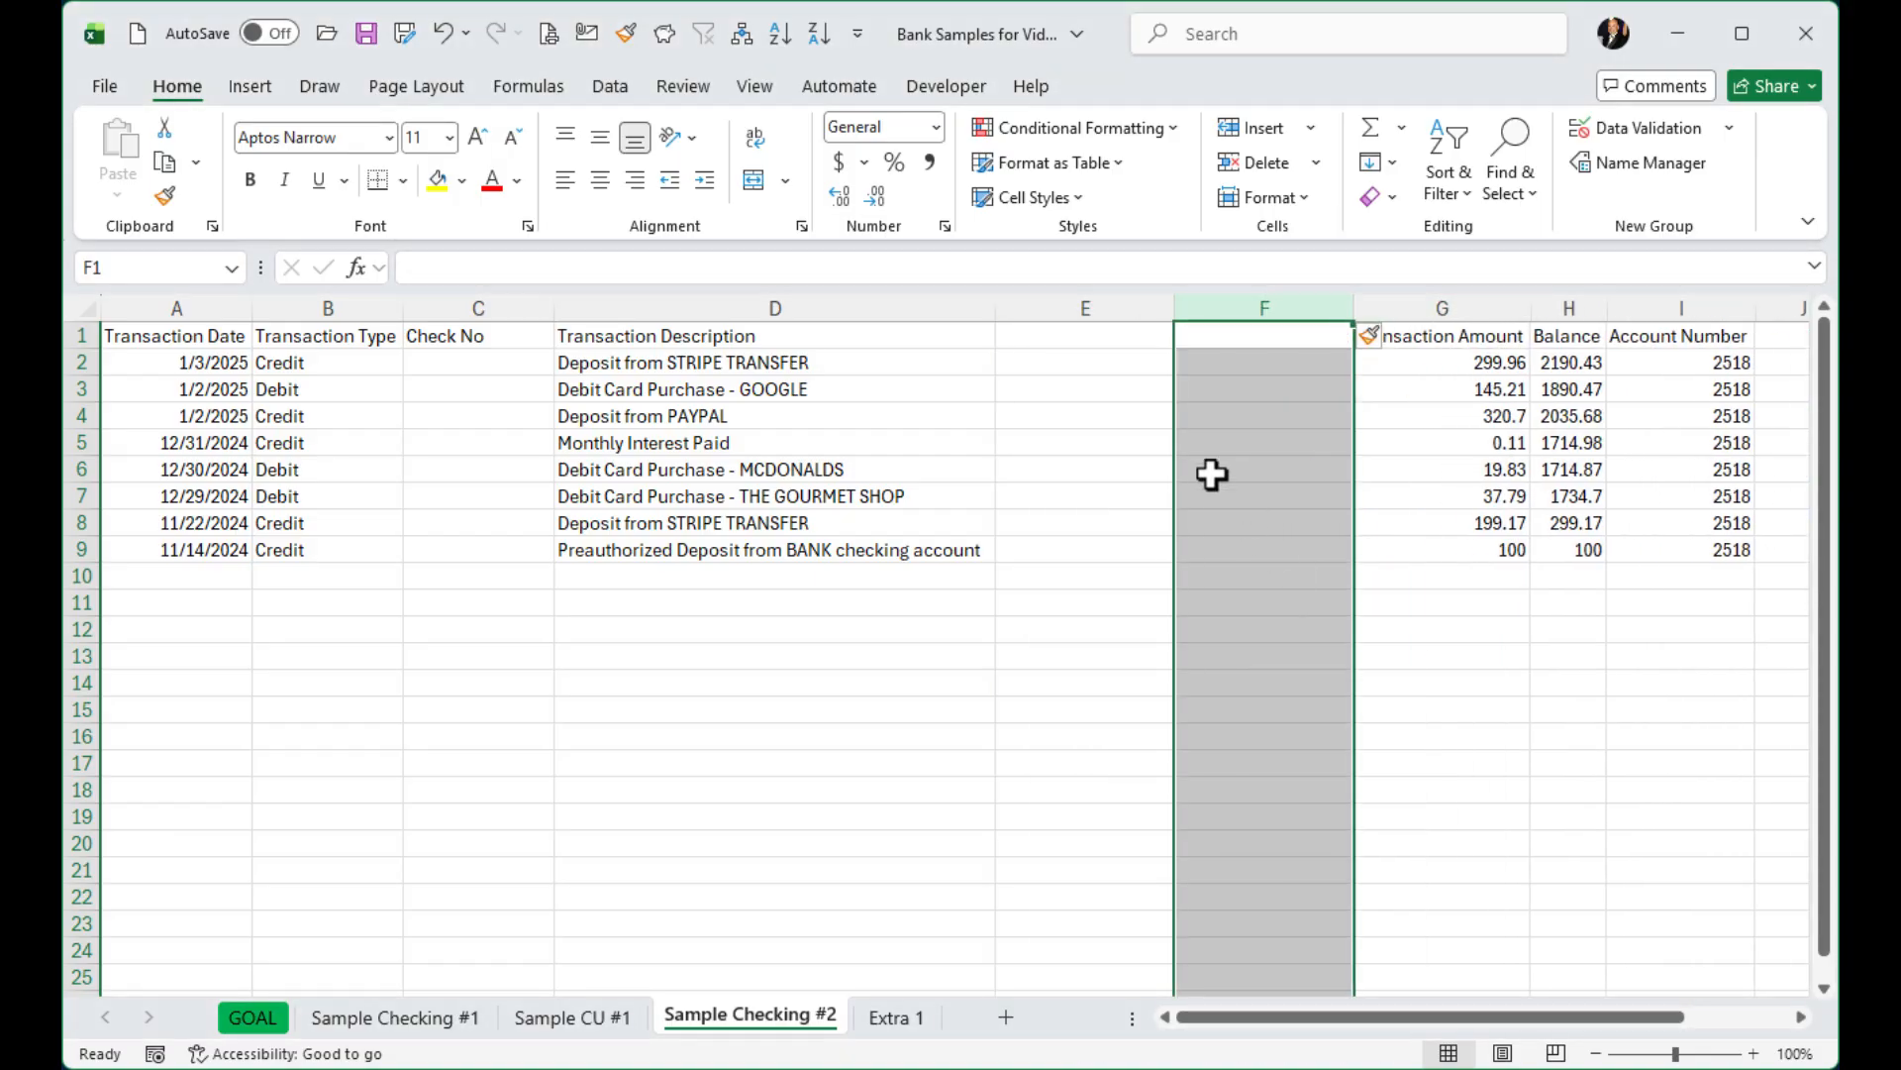
Enter the headers Withdrawal in E1 and Credit in F1
left_click(1119, 332)
type("Wit")
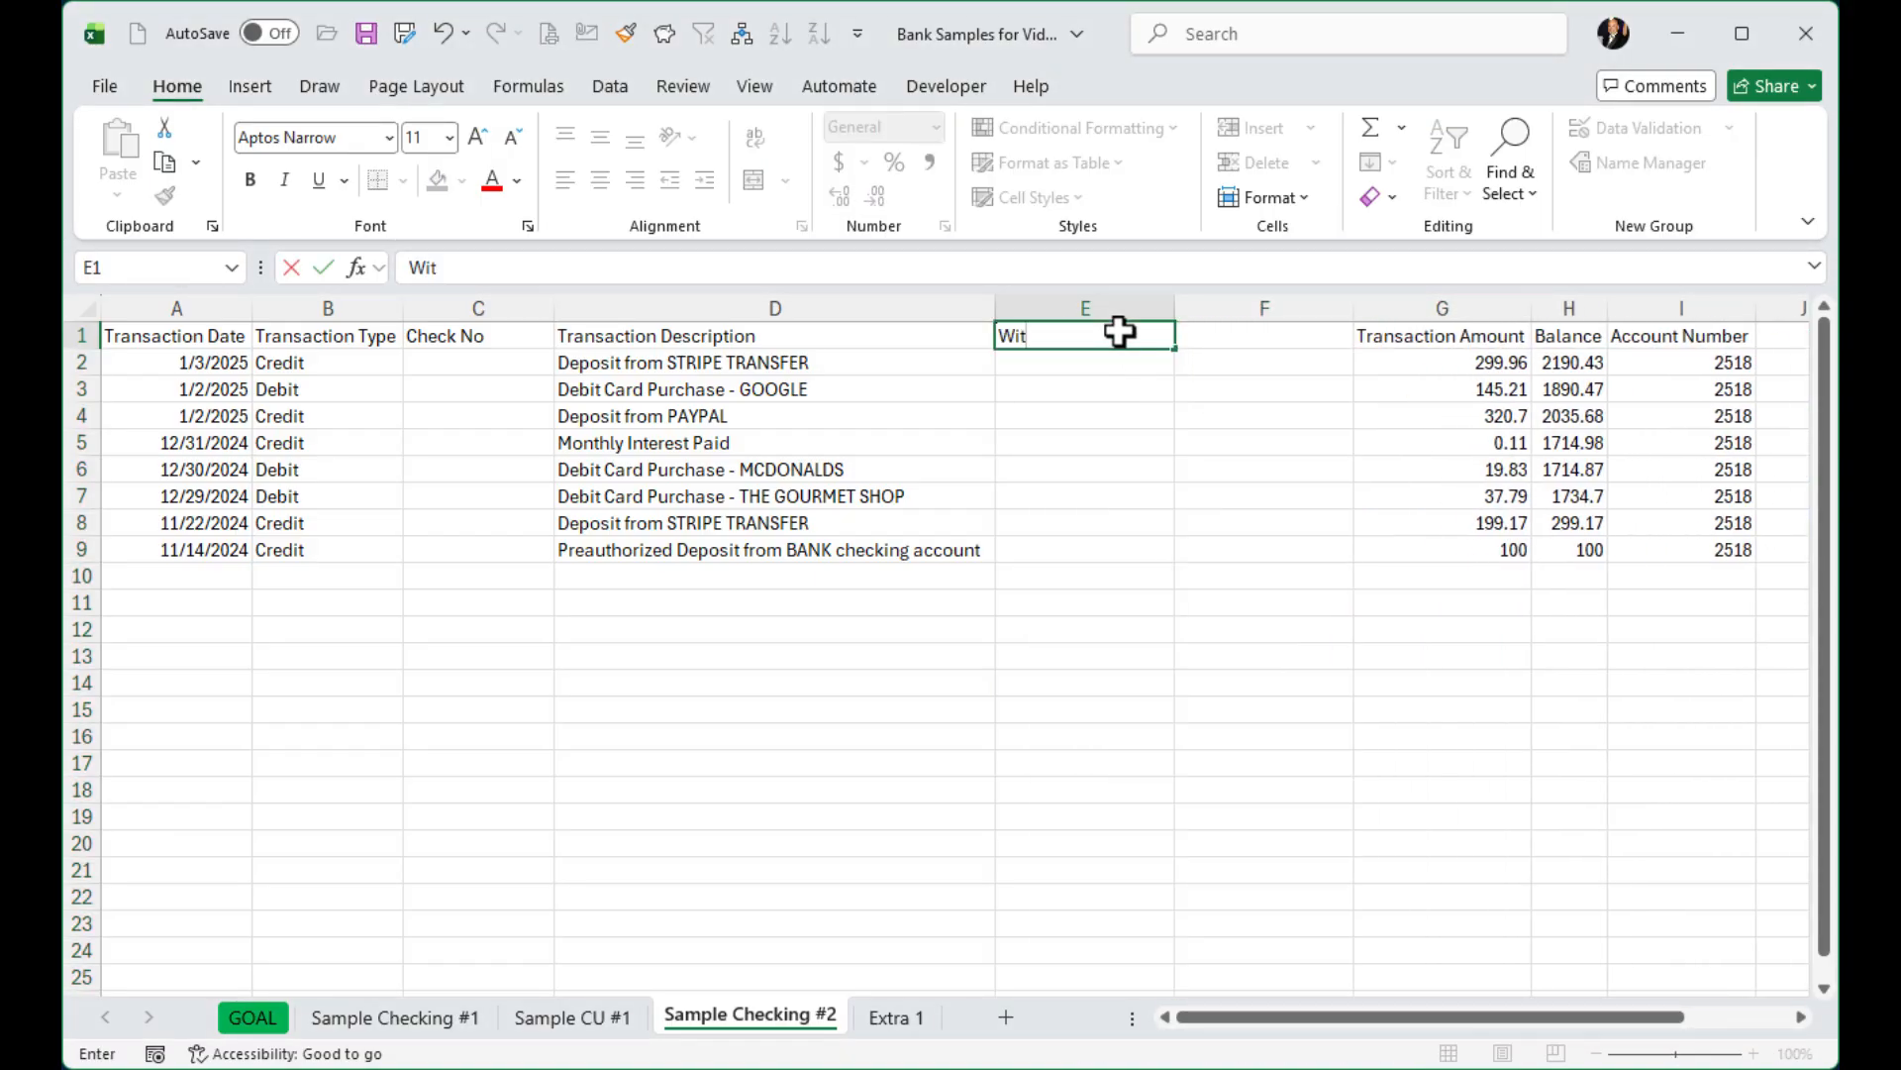
type("hdrawal")
key("Tab")
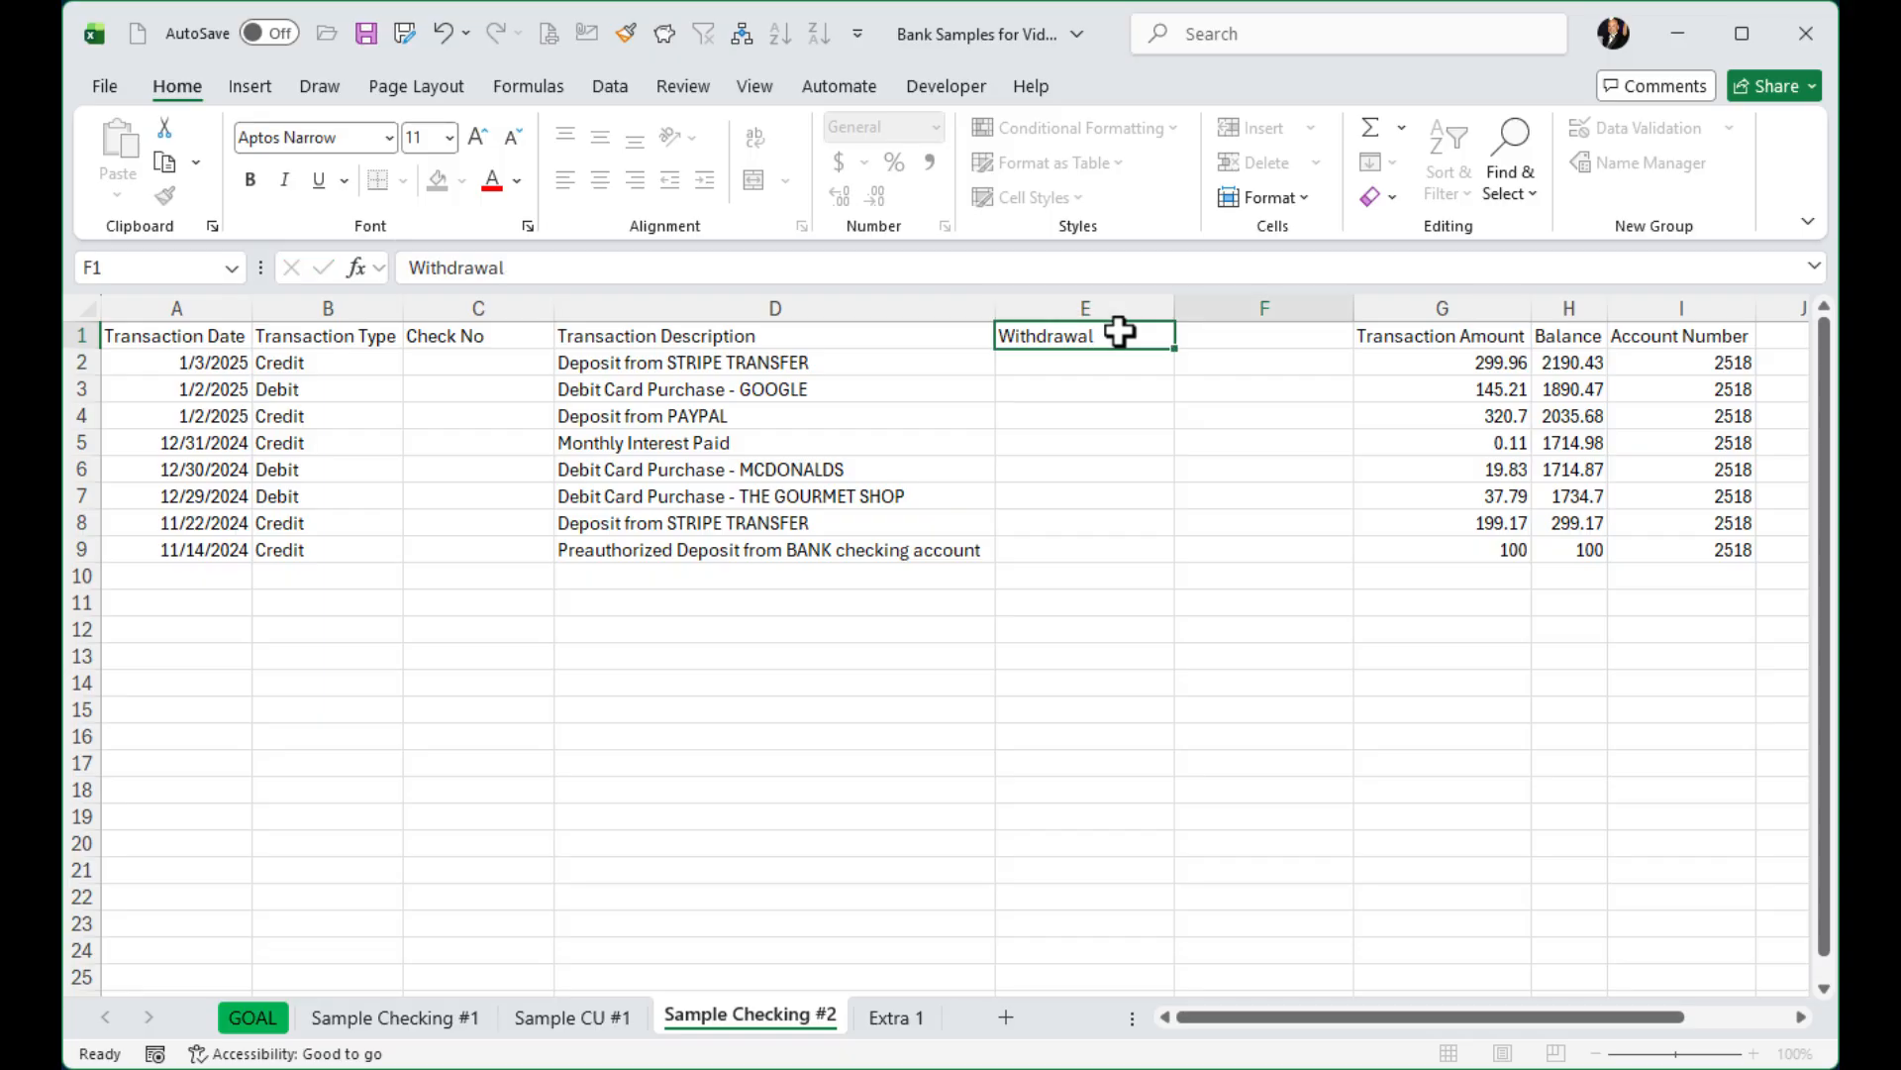
type("Credit")
key("Return")
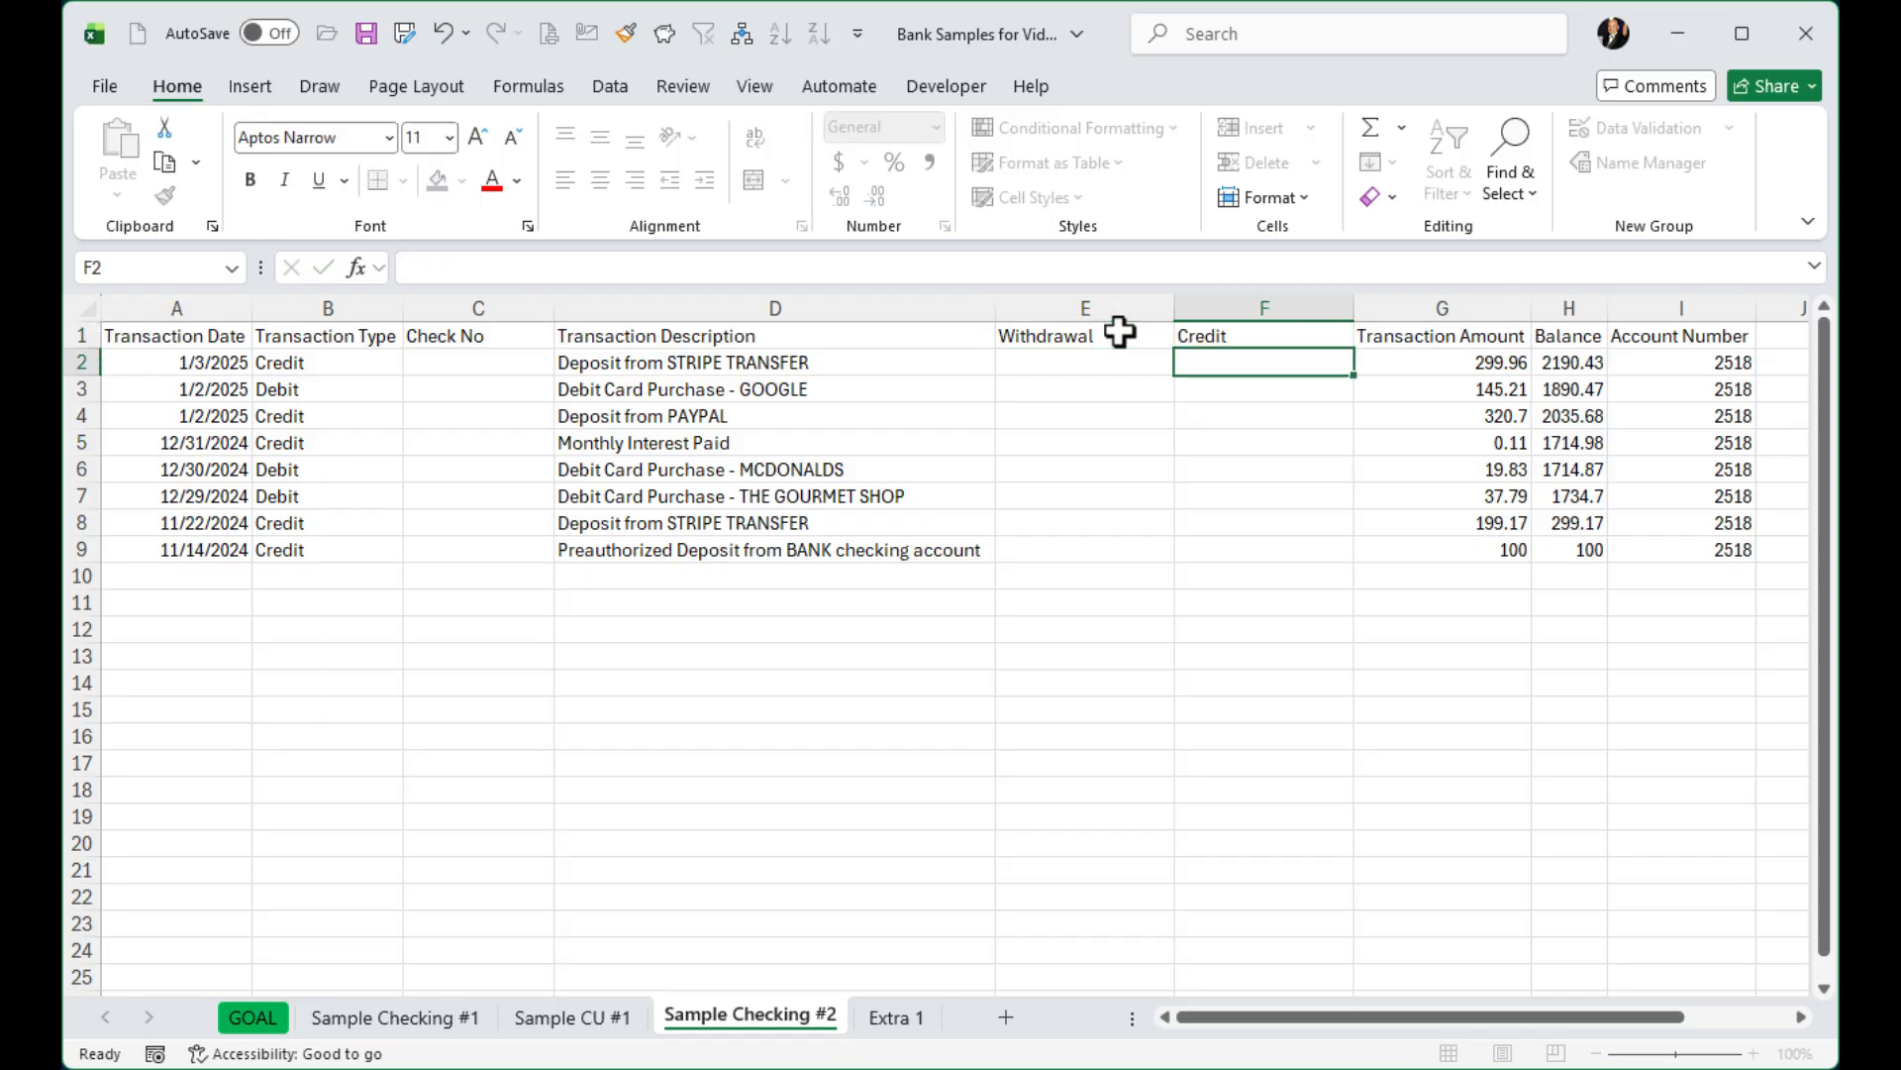
Enter the formula =IF(B2="Debit",G2,0) in cell E2 under Withdrawal
left_click(1100, 361)
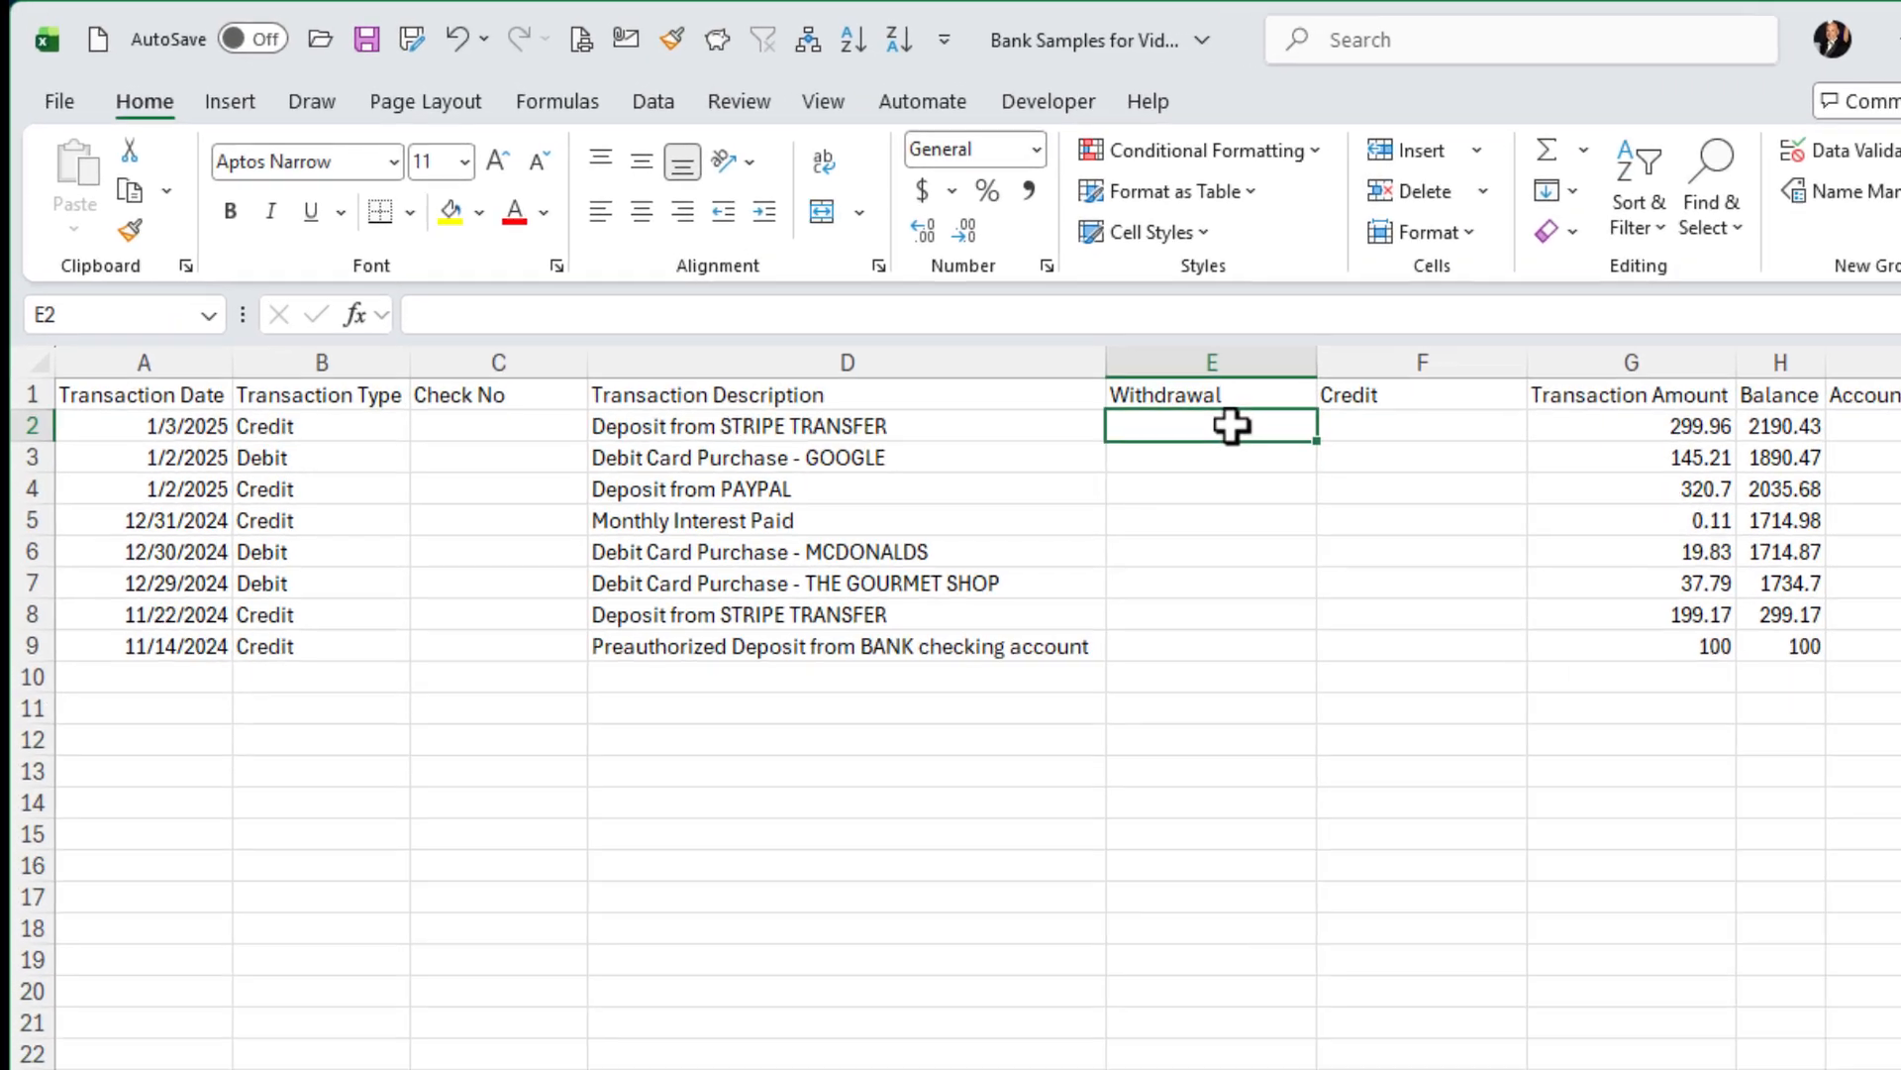
type("=")
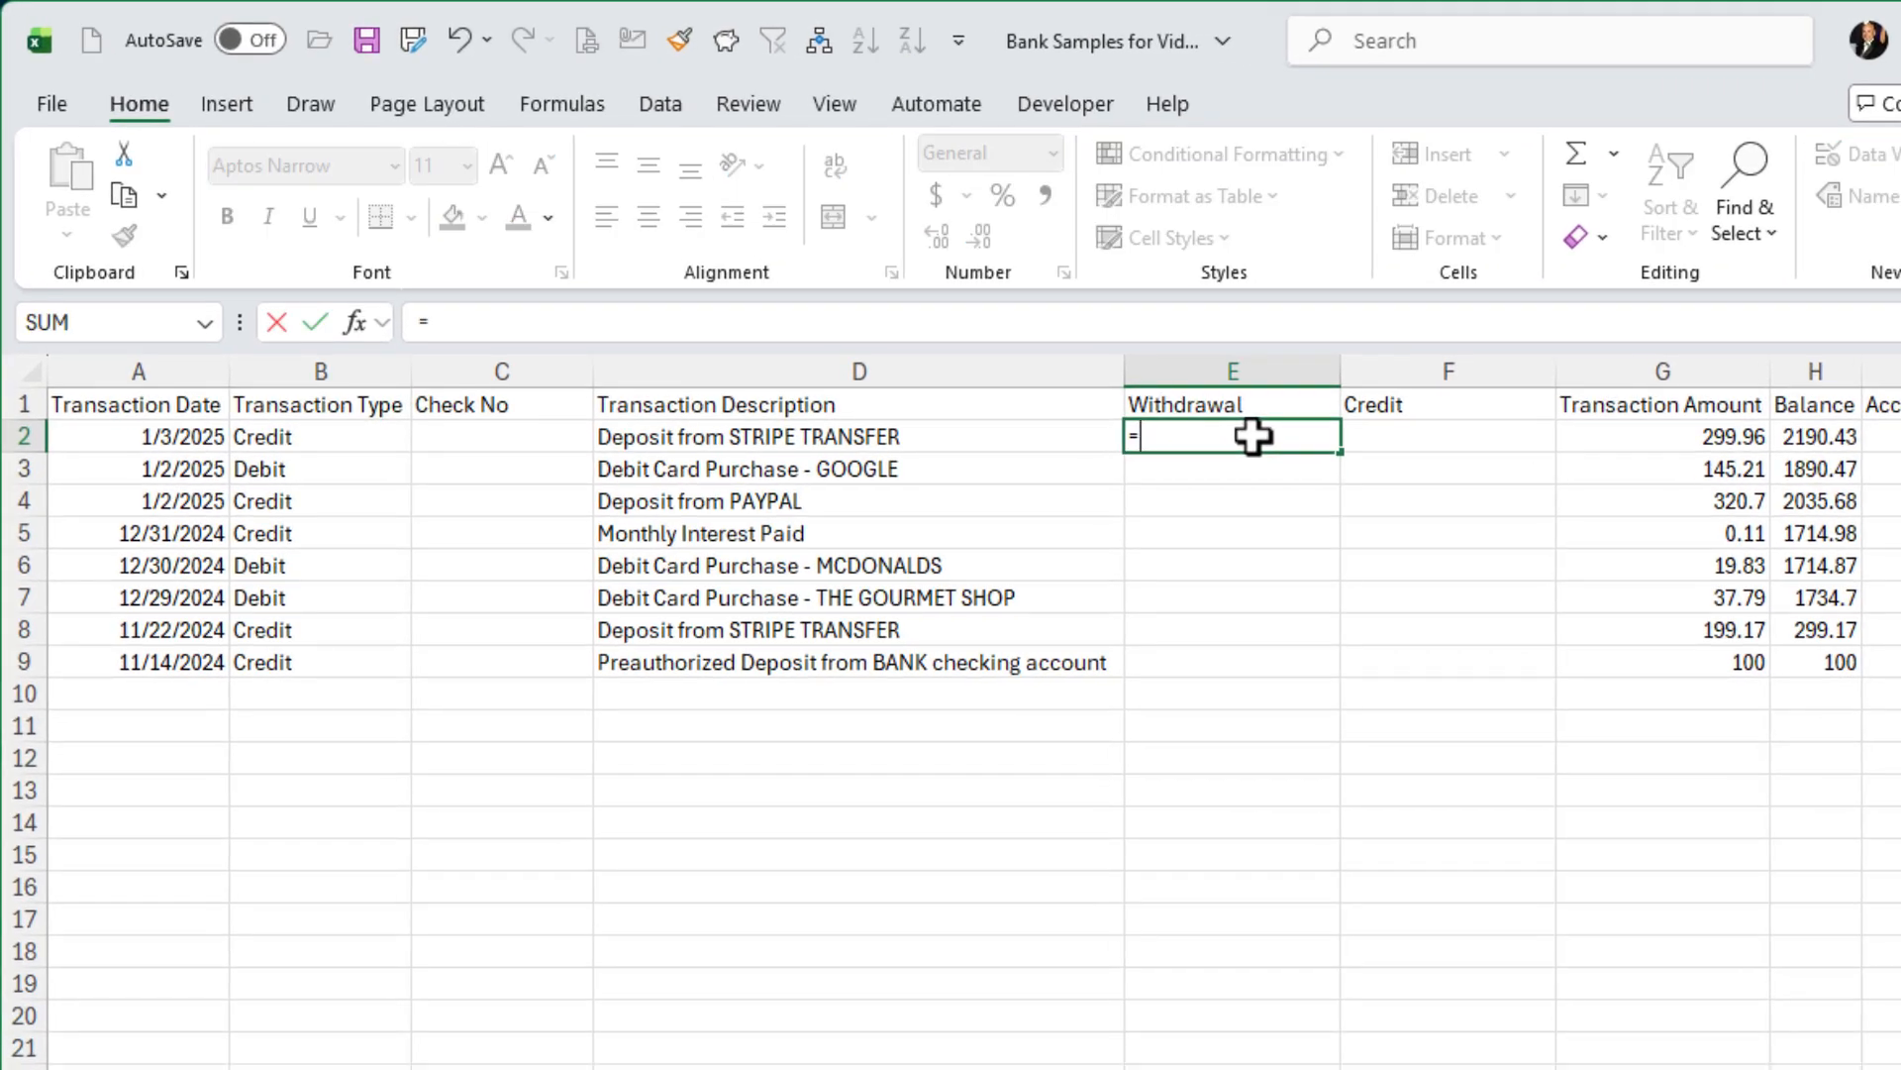
type("if")
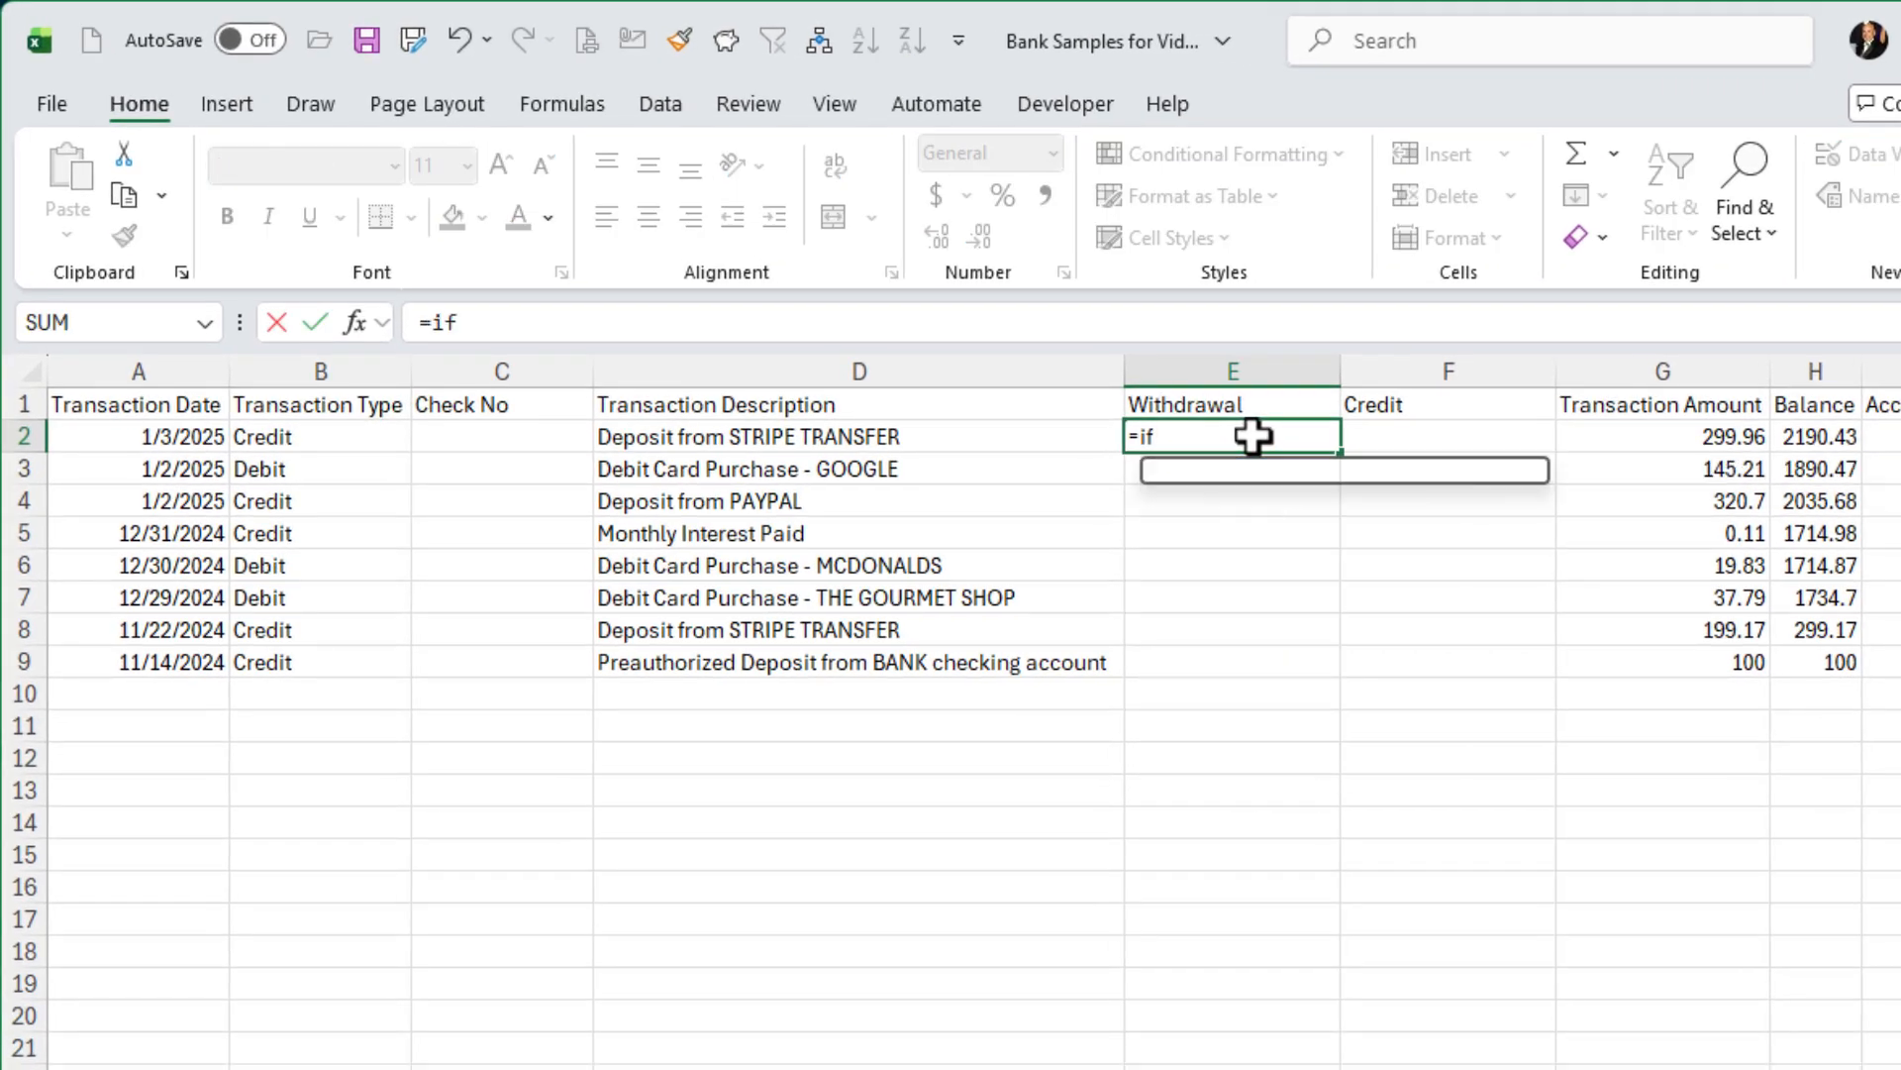
key("Tab")
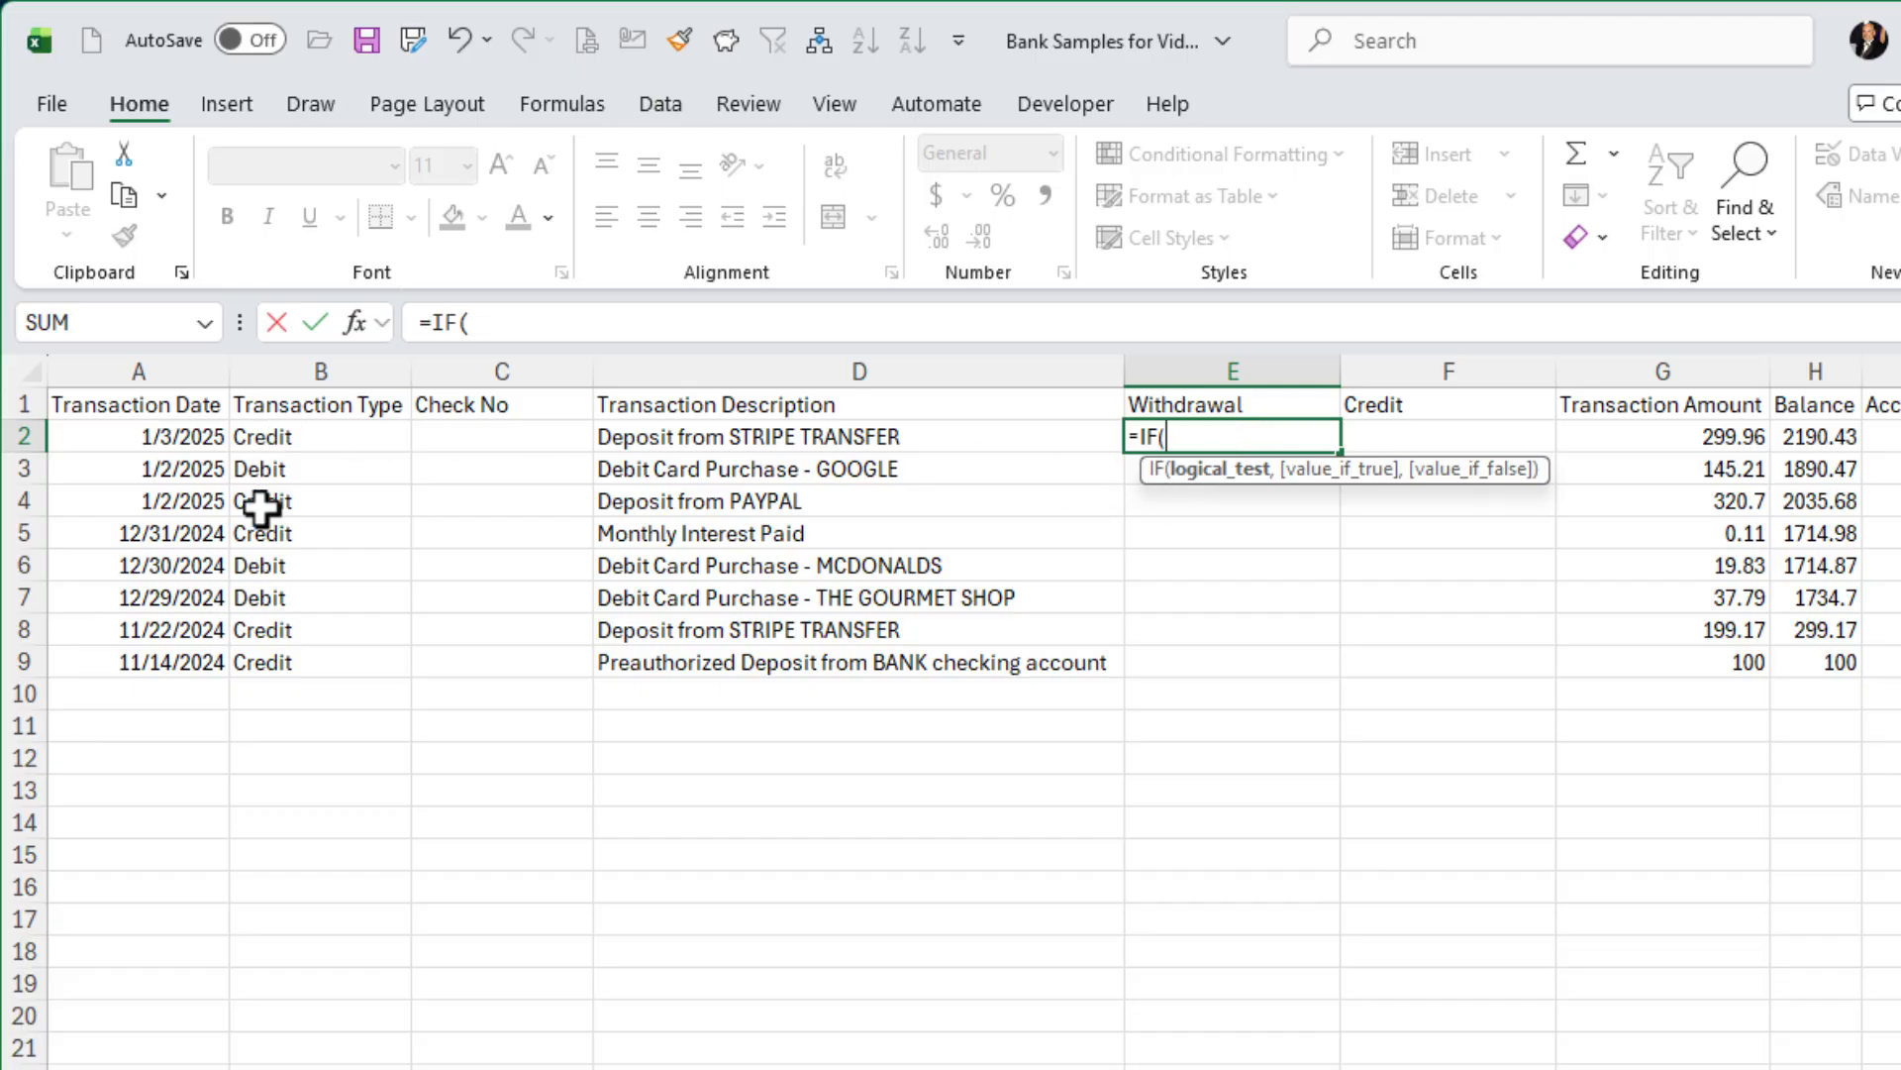
left_click(290, 436)
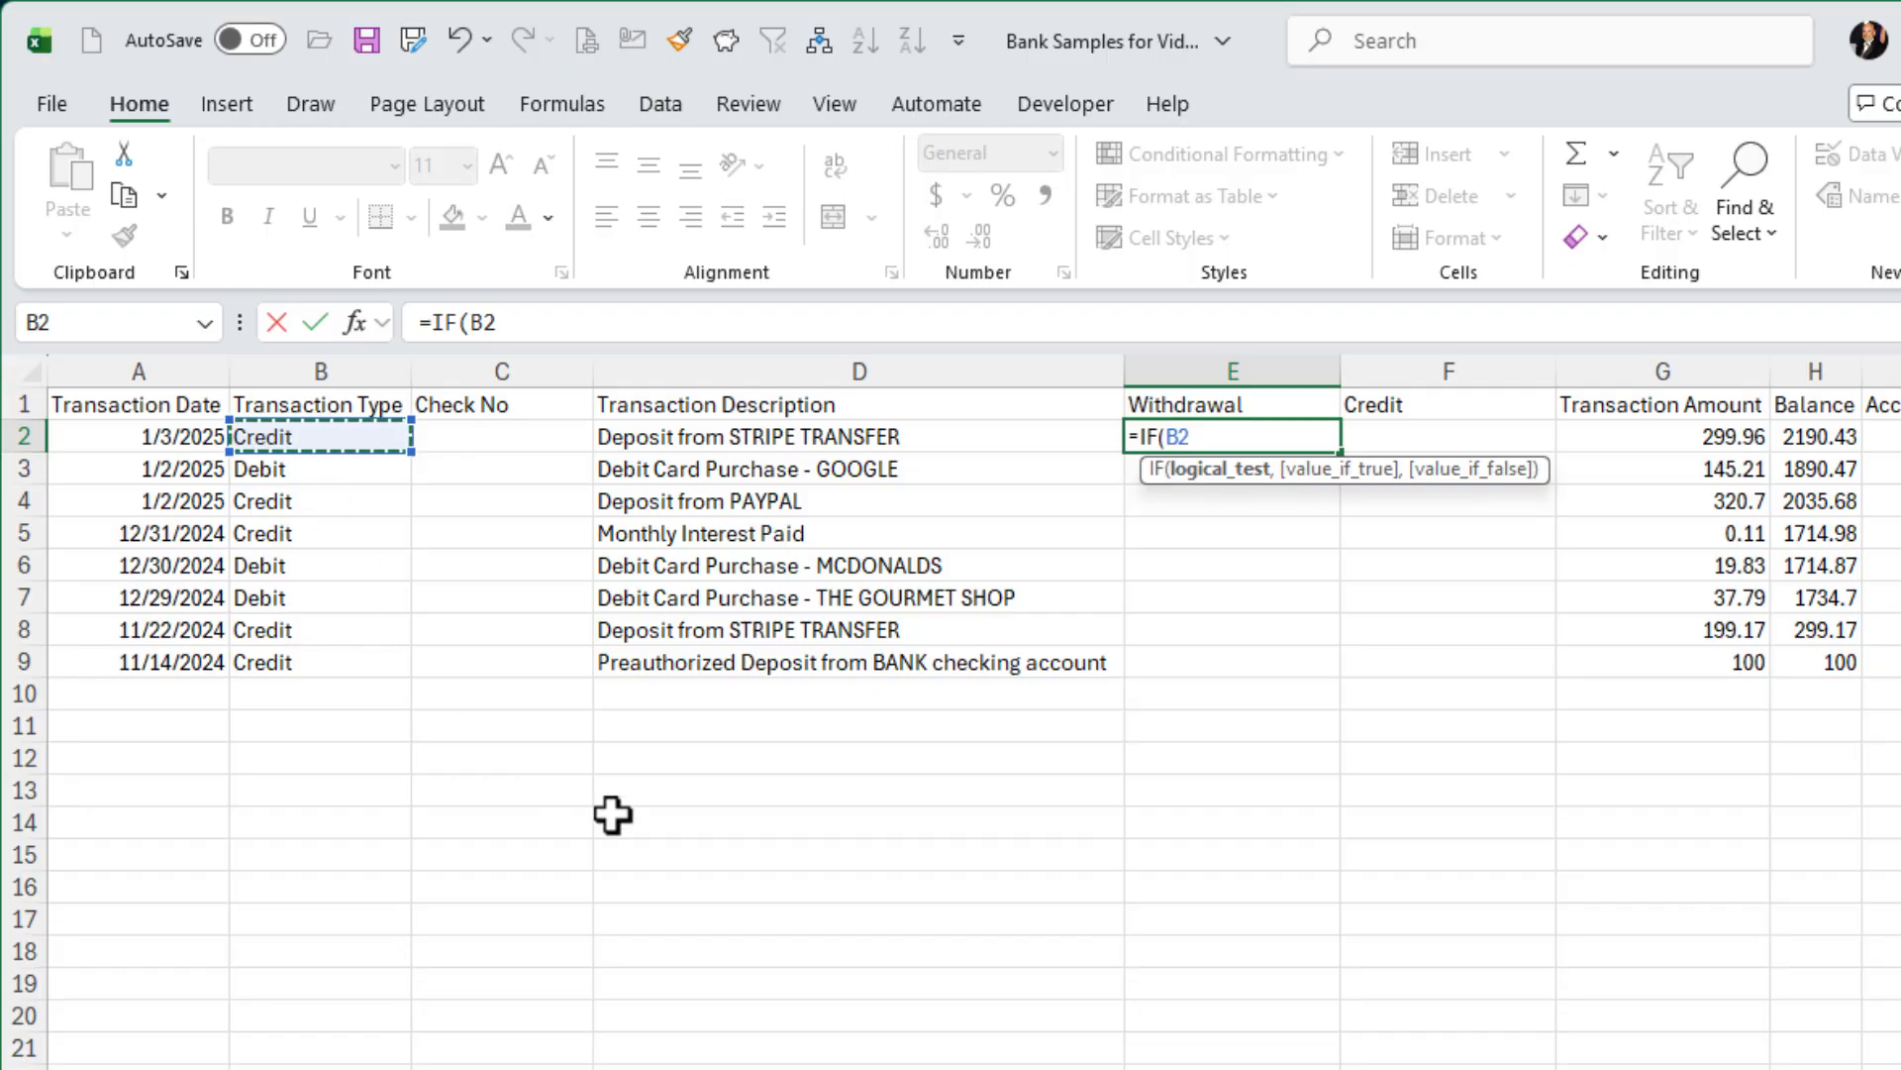
type("=\"Debit")
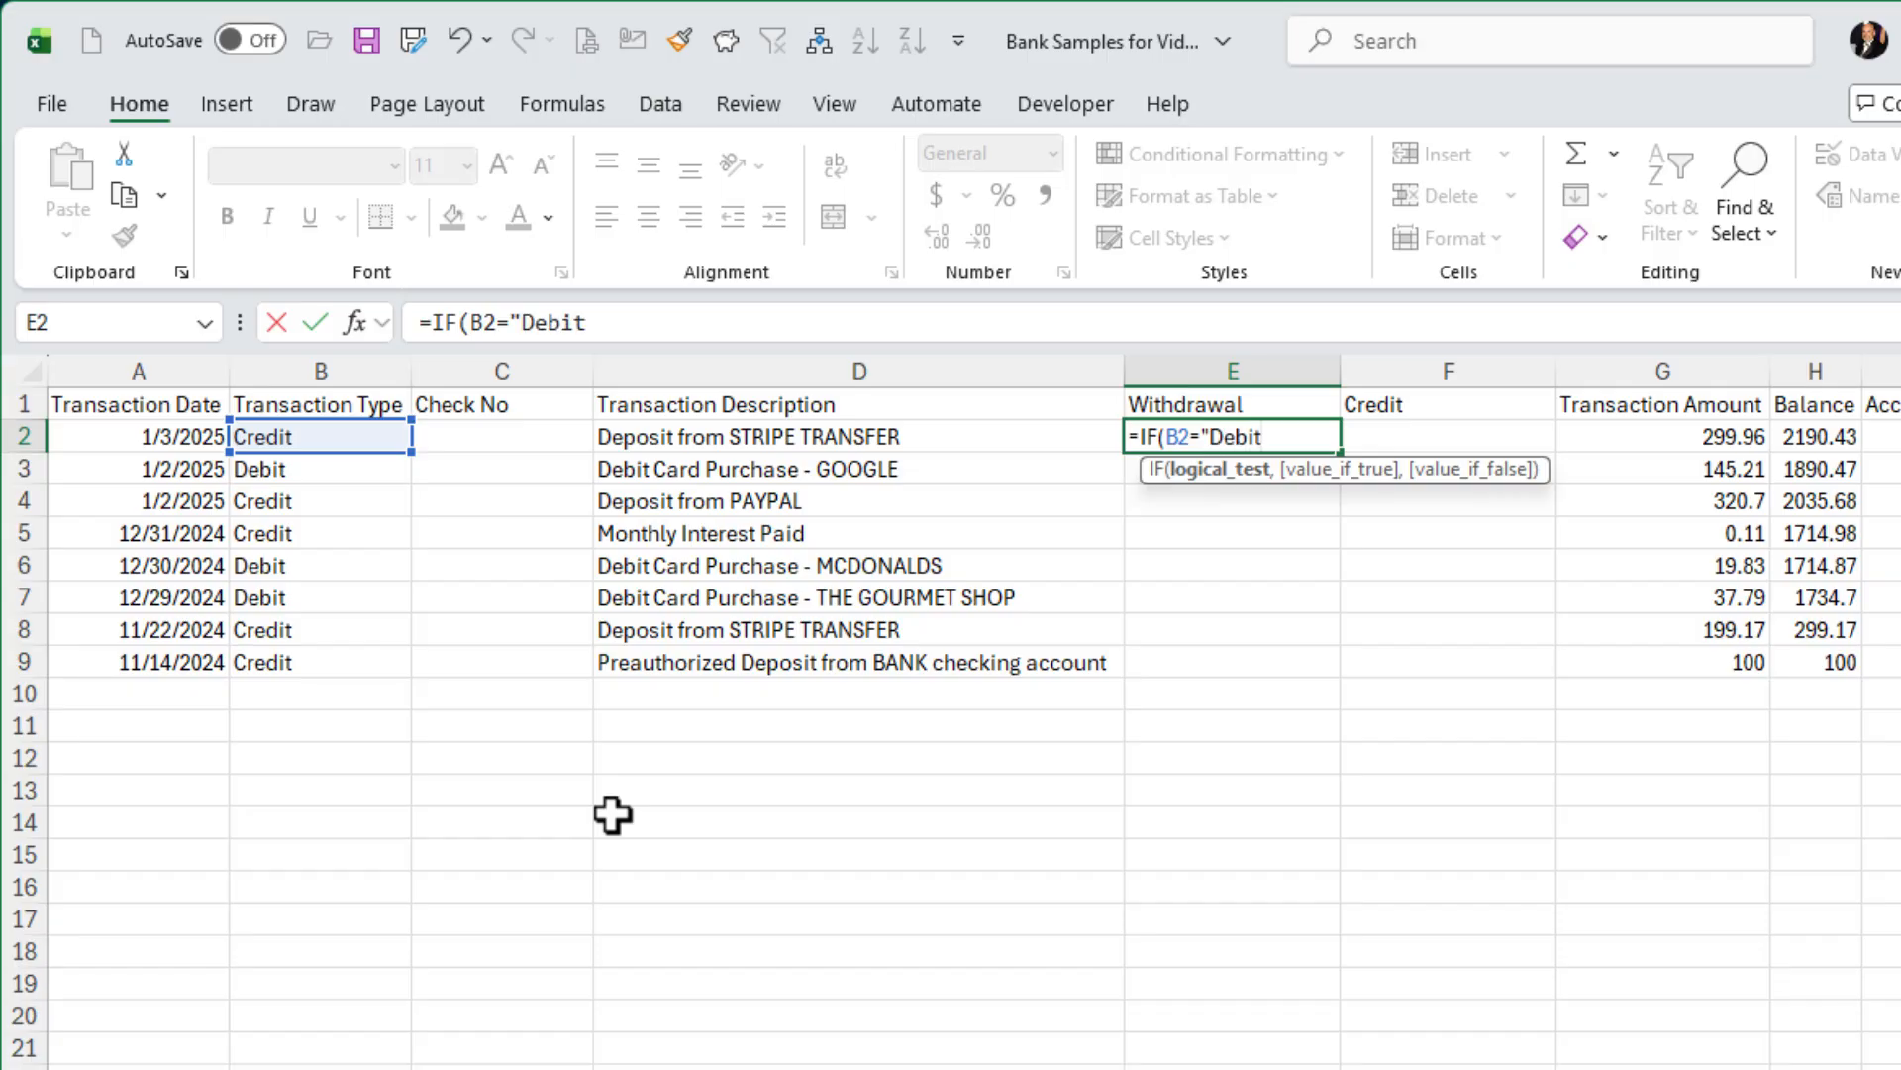
type("\",")
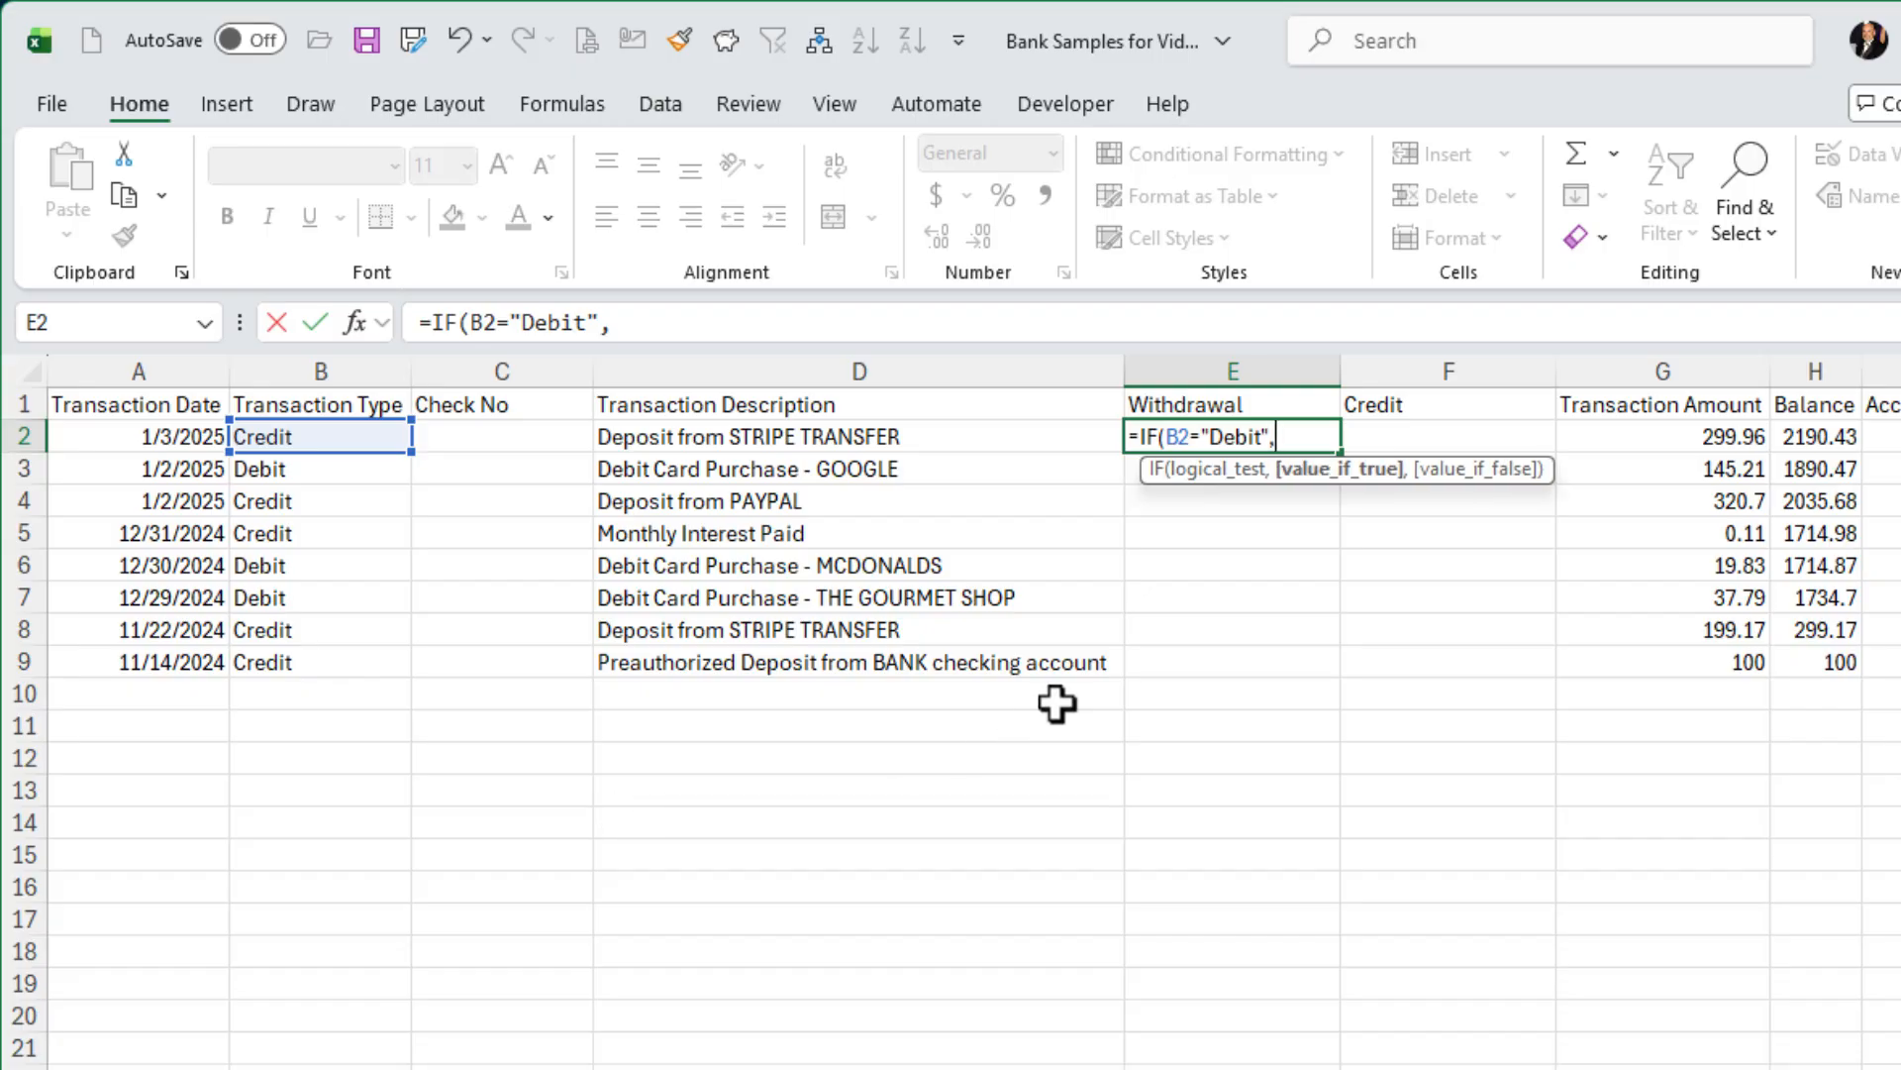
left_click(1719, 437)
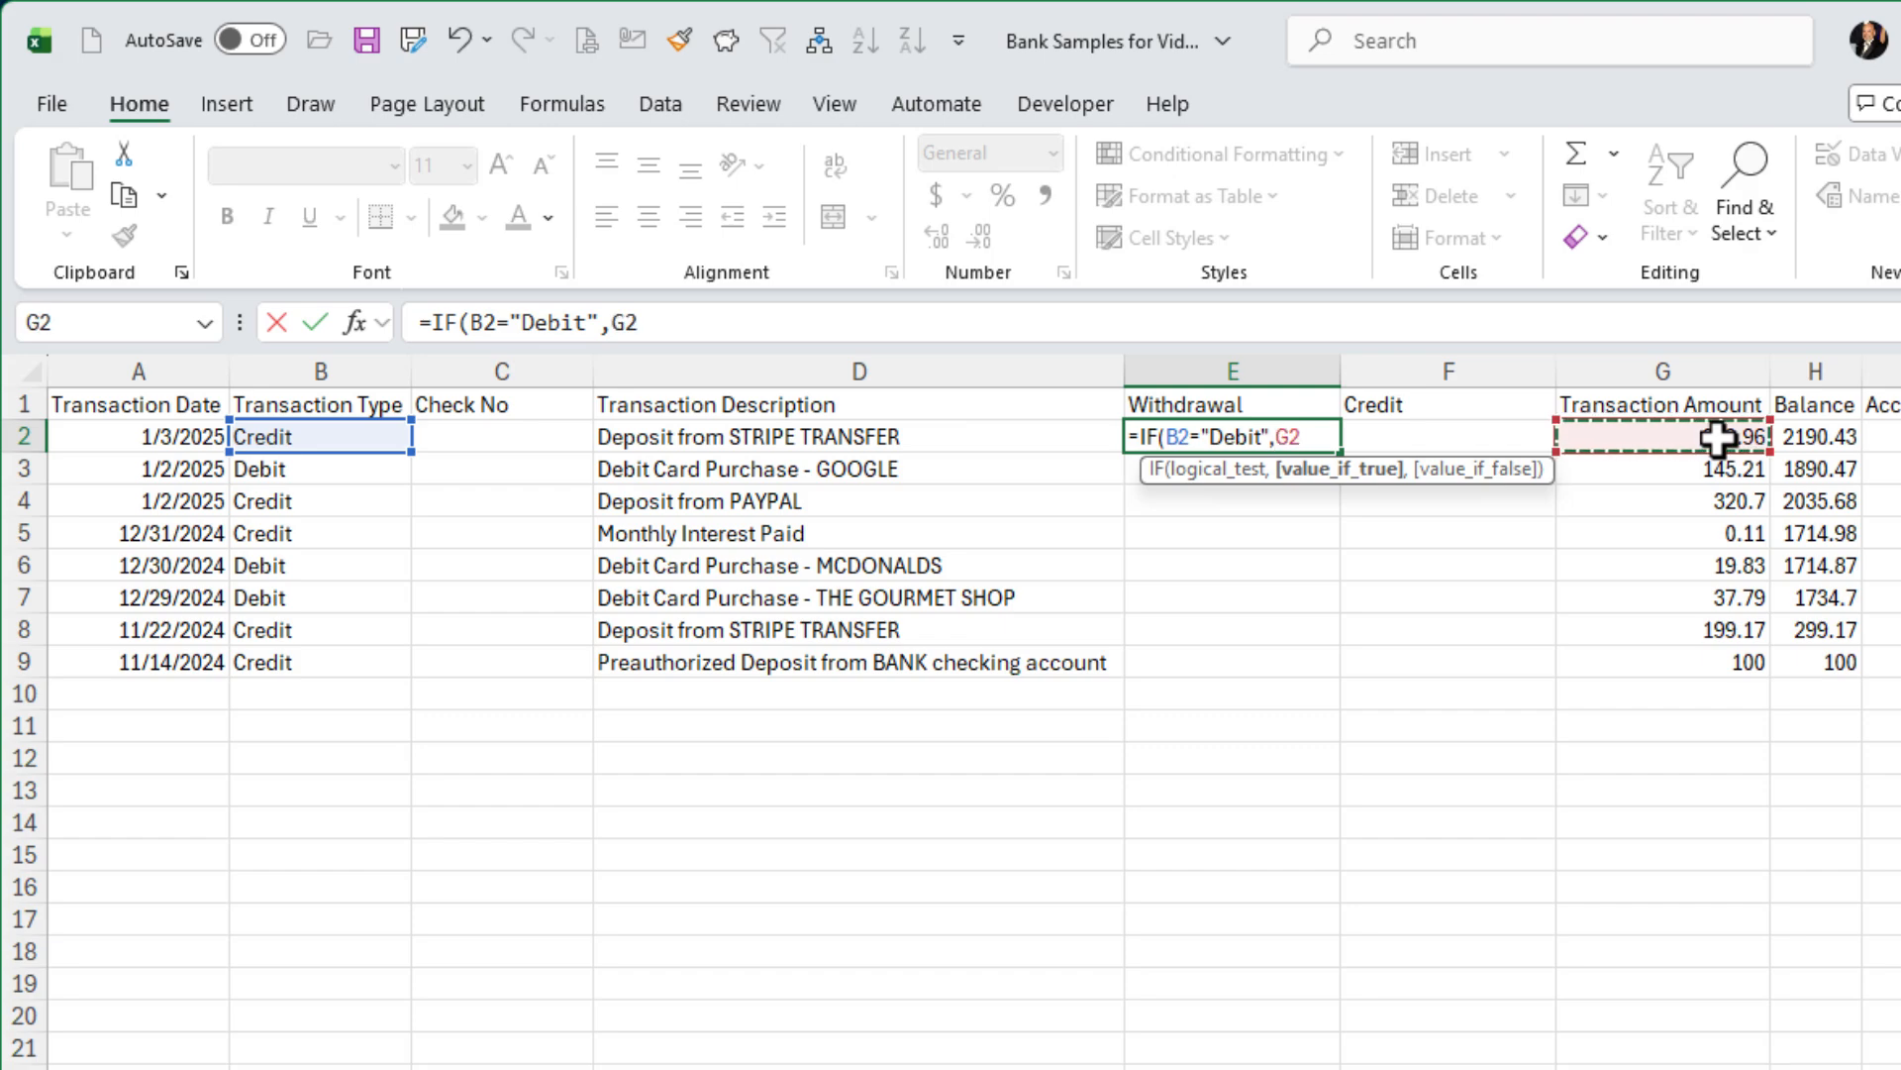
type(",")
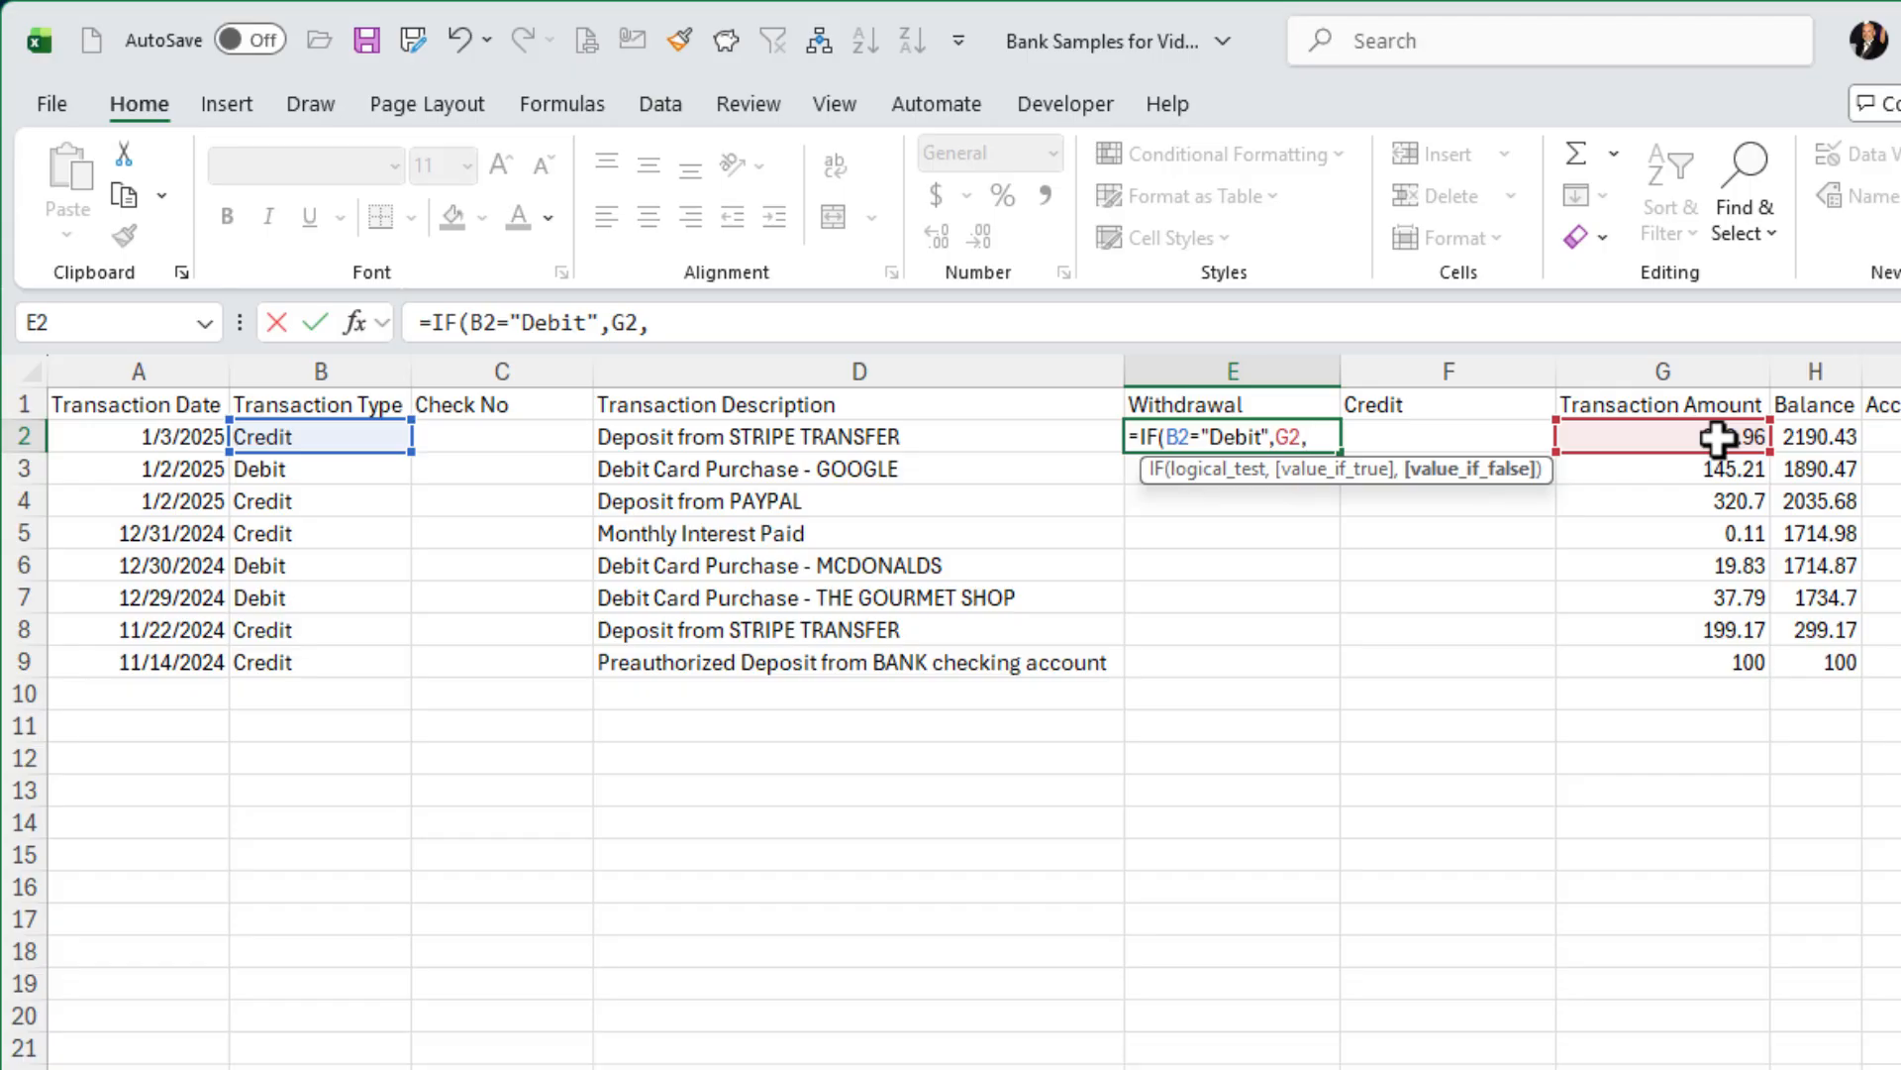
type("0)")
key("Return")
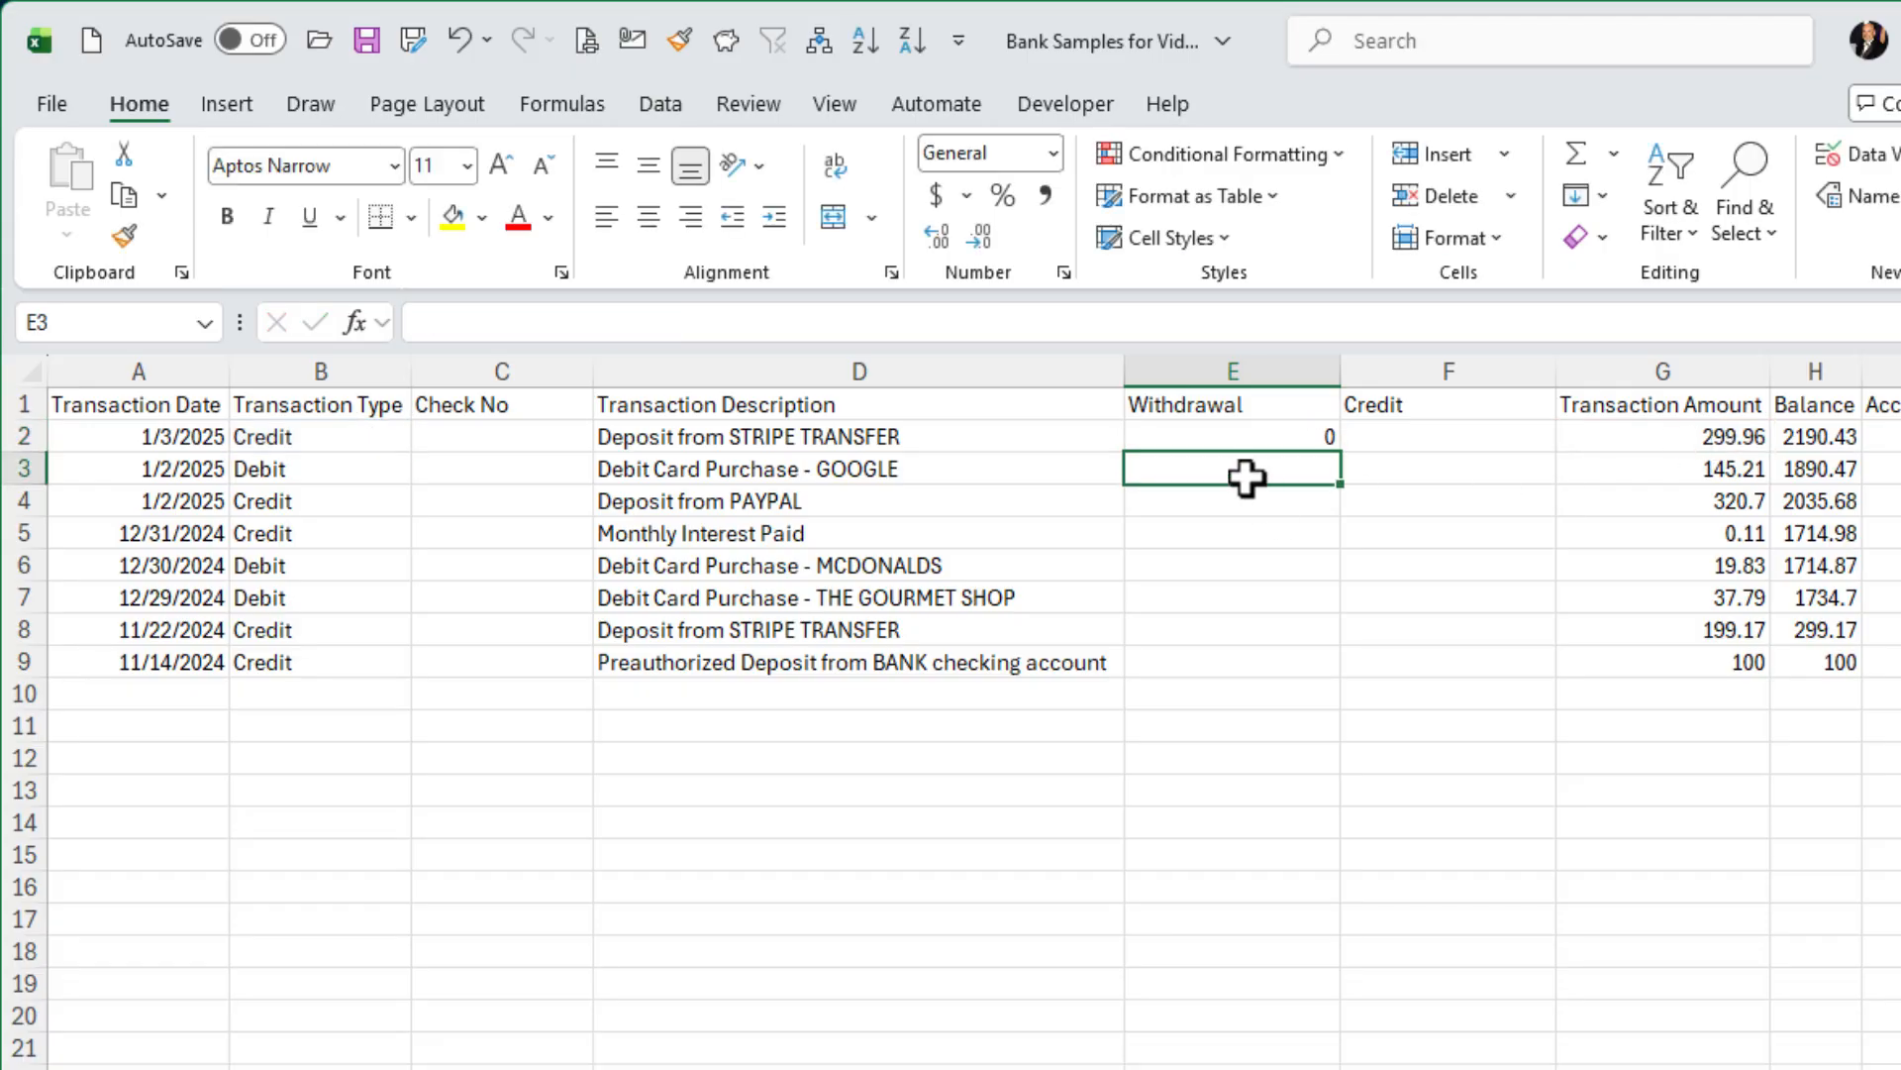
Fill the Withdrawal formula from E2 down to row 24
left_click(1262, 437)
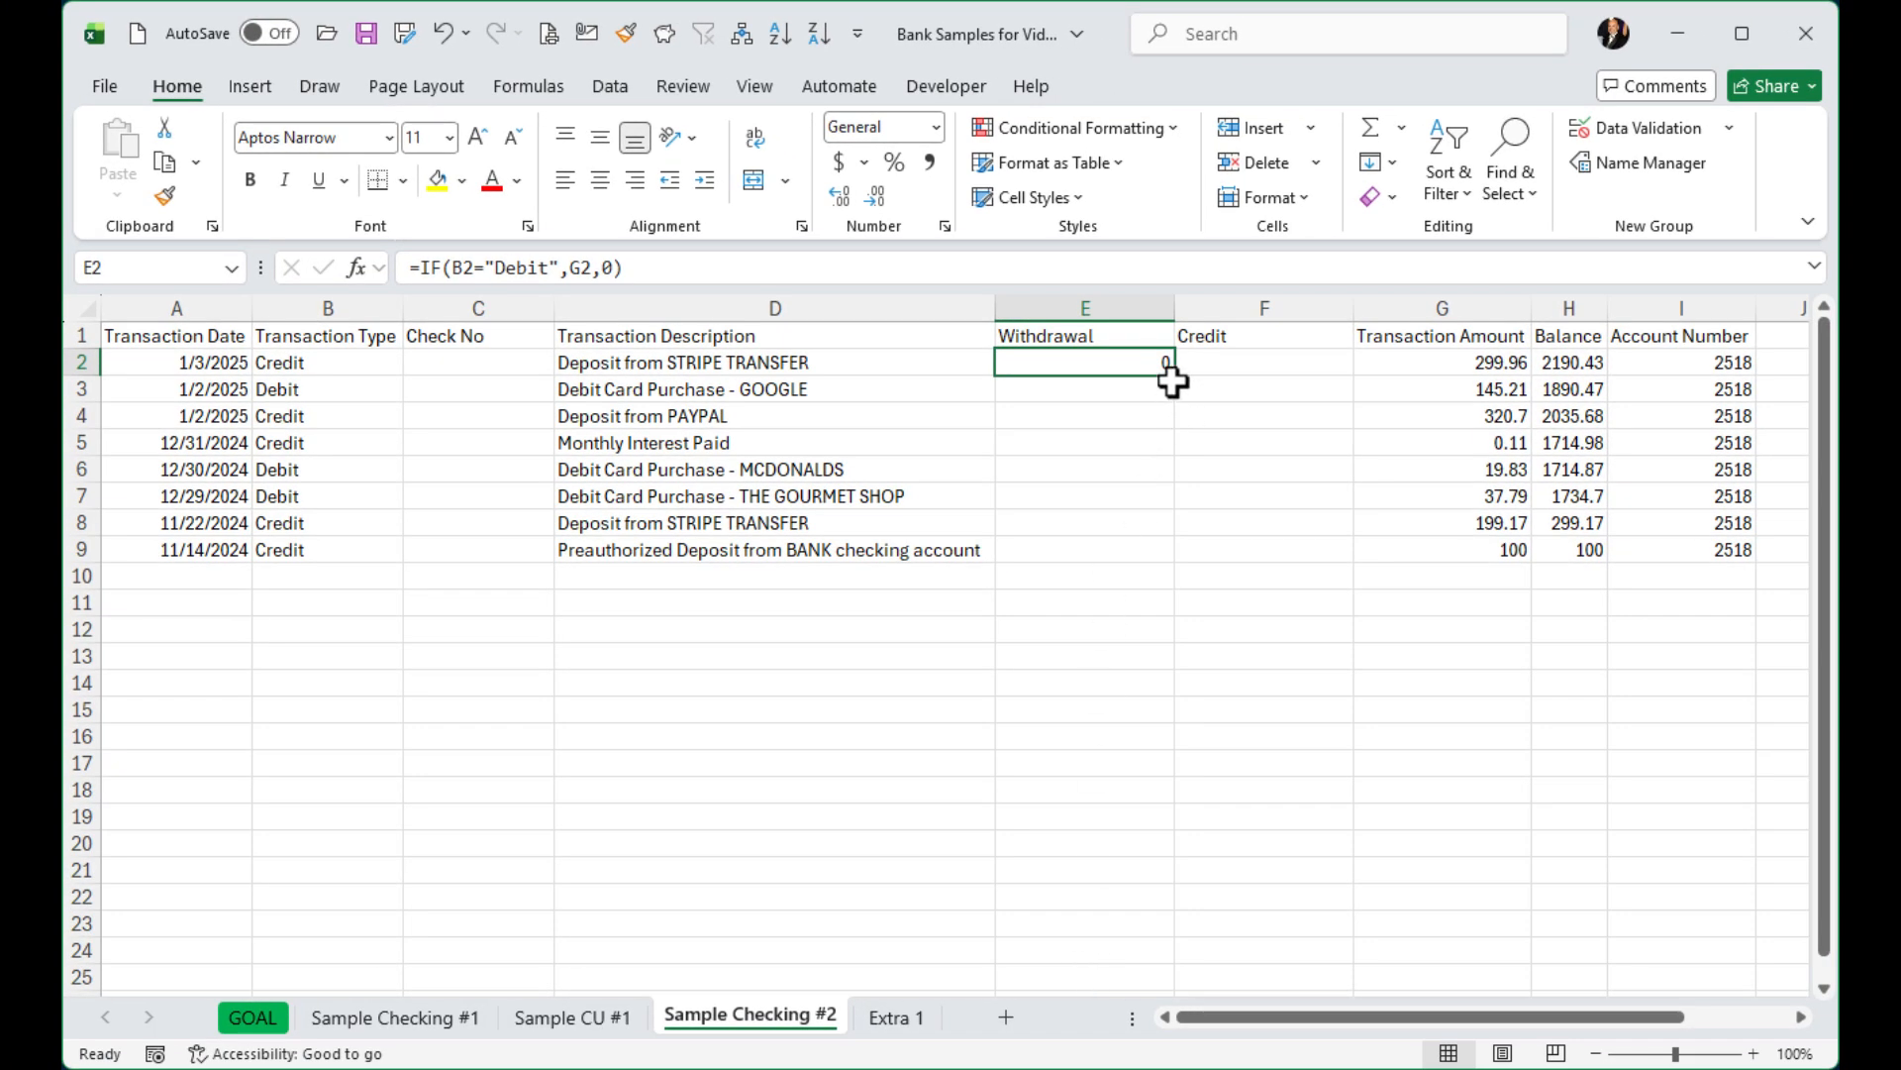
left_click_drag(1172, 381, 1172, 960)
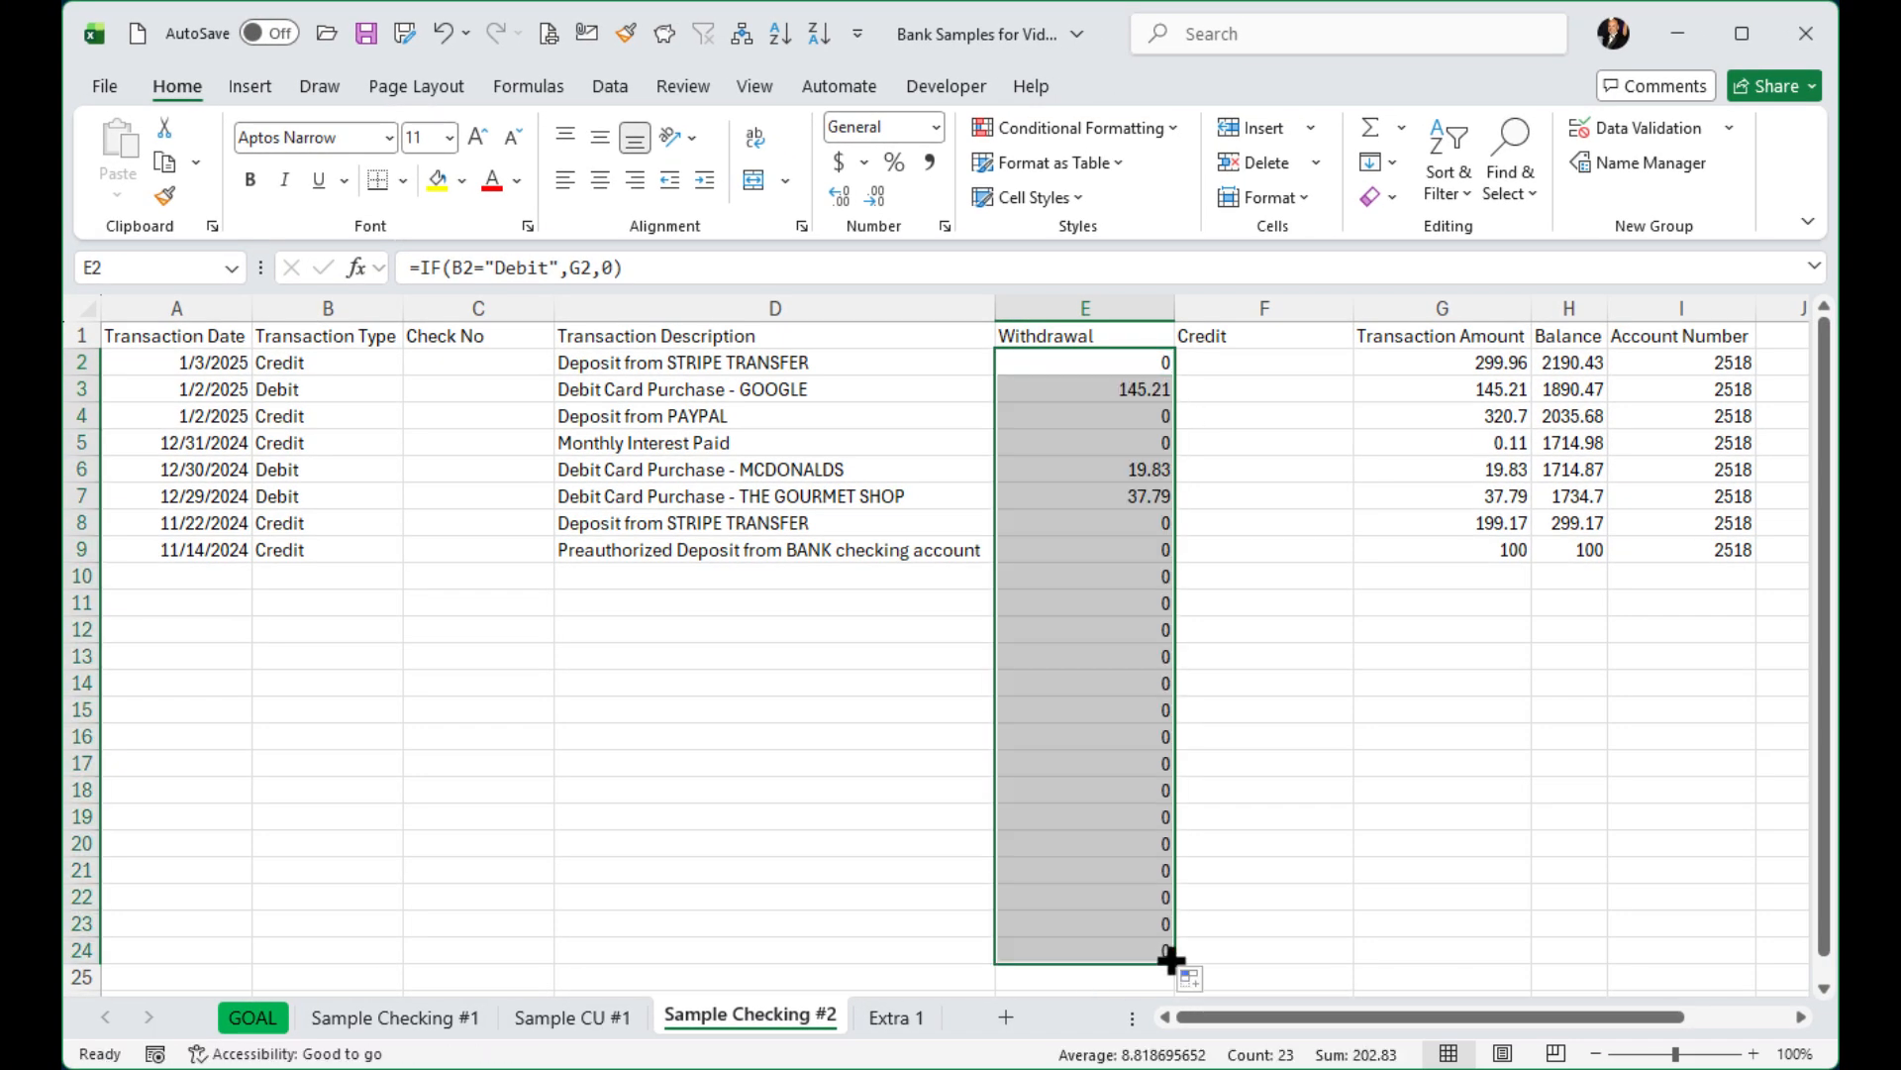
left_click(1084, 763)
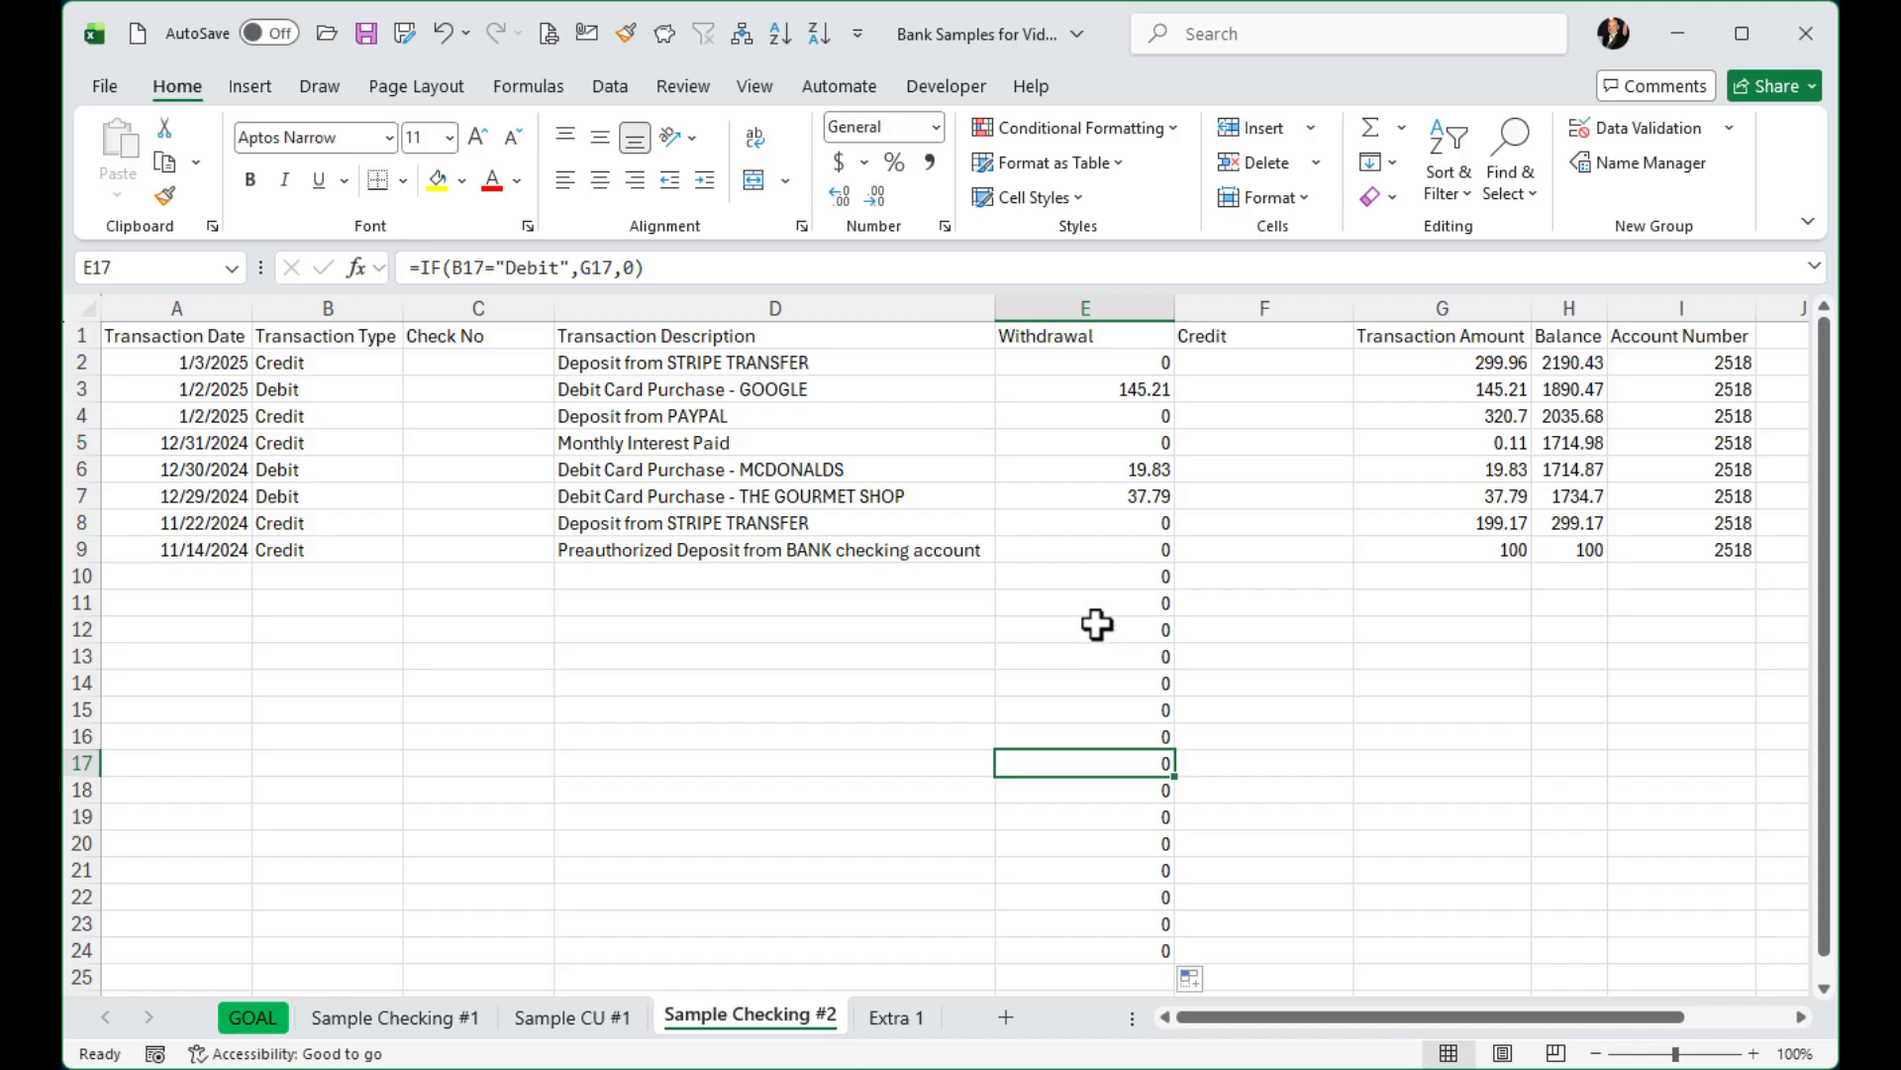
left_click(1120, 392)
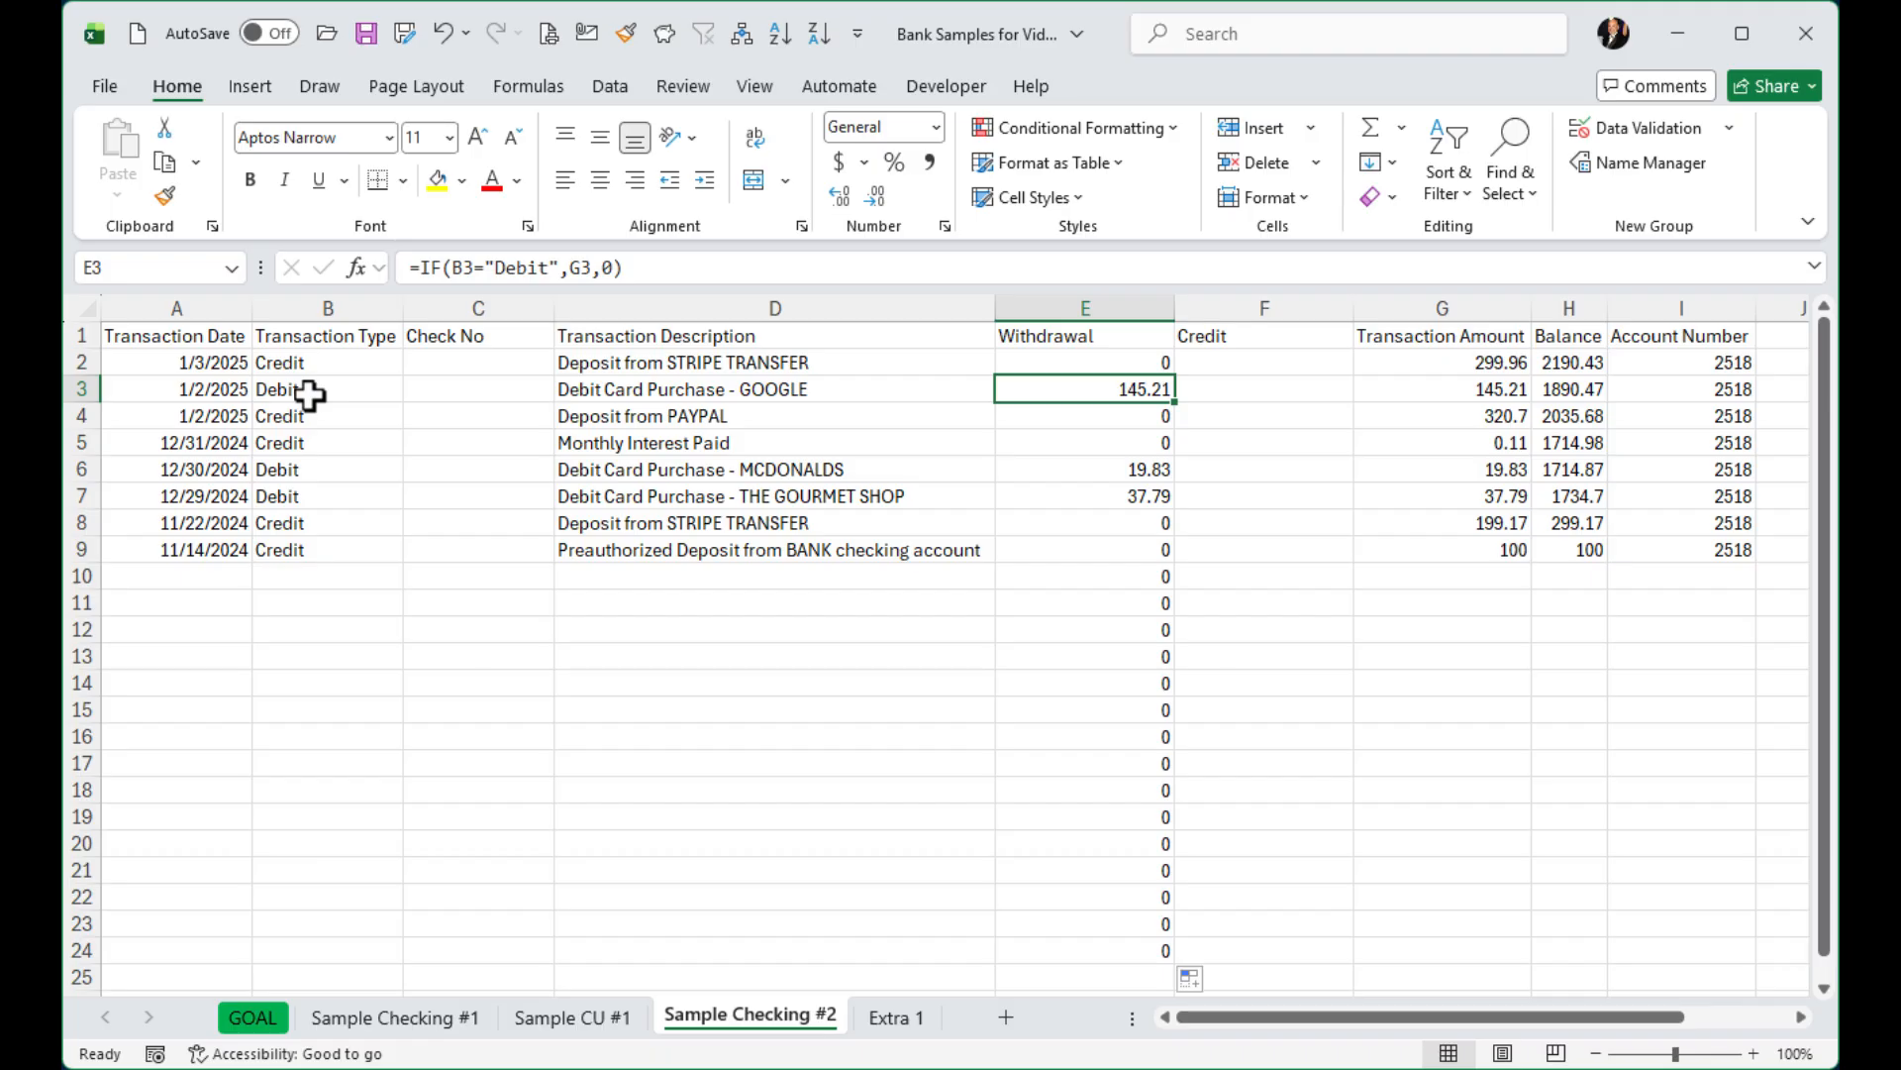
Enter the formula =IF(B2="Credit",G2,0) in cell F2 under Credit
left_click(1274, 361)
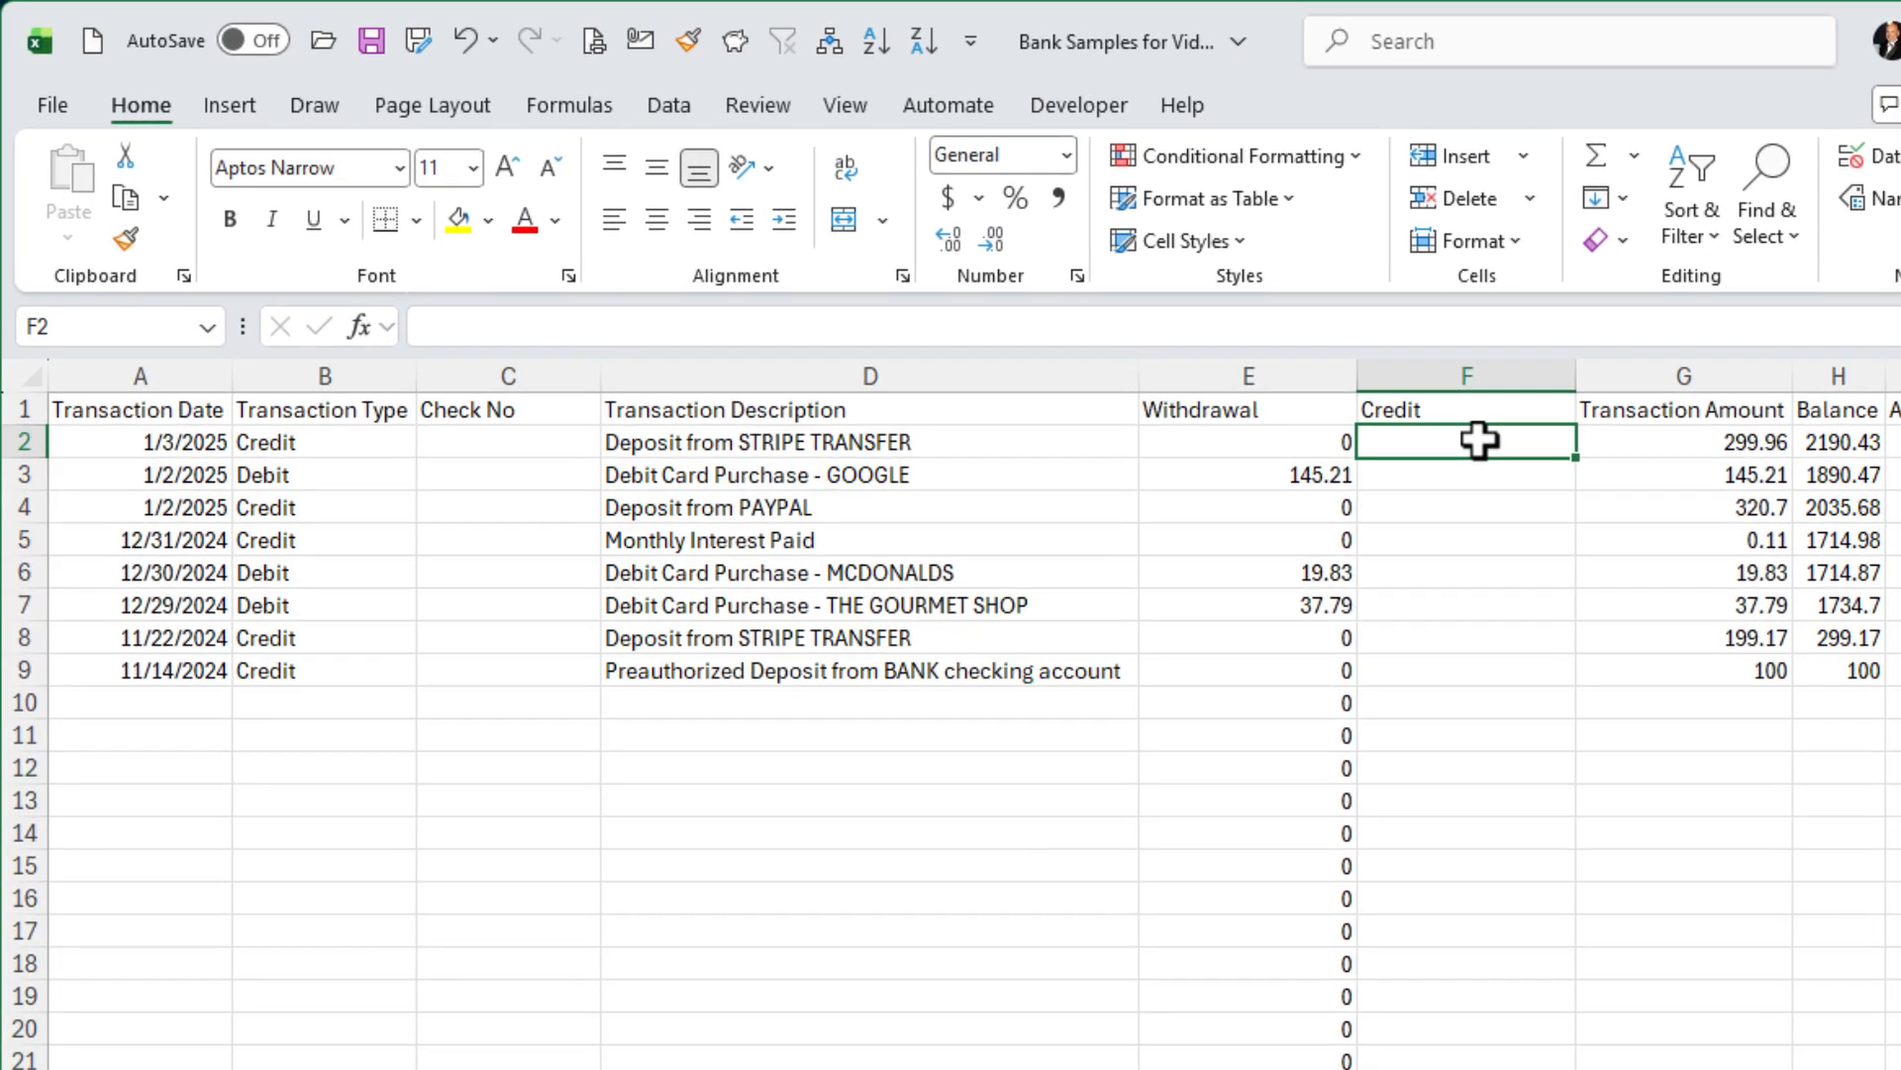
type("=if")
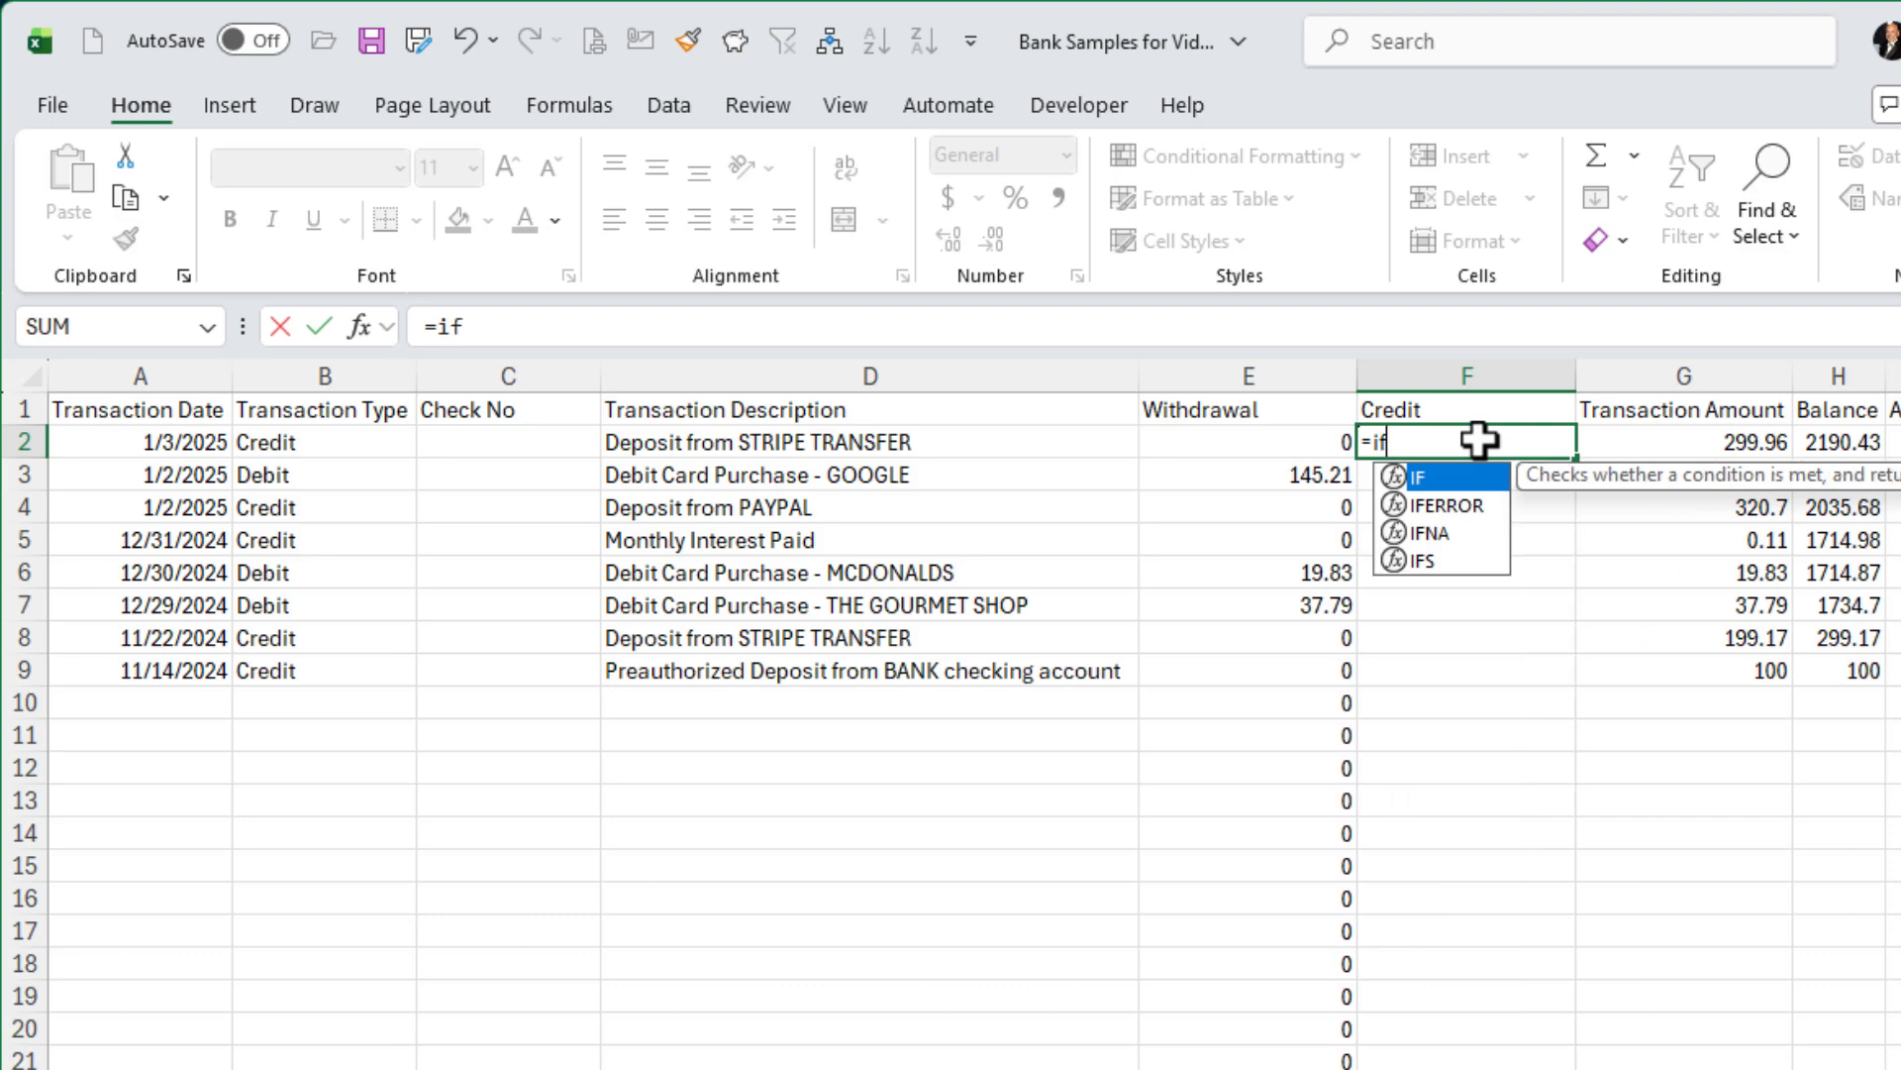
key("Tab")
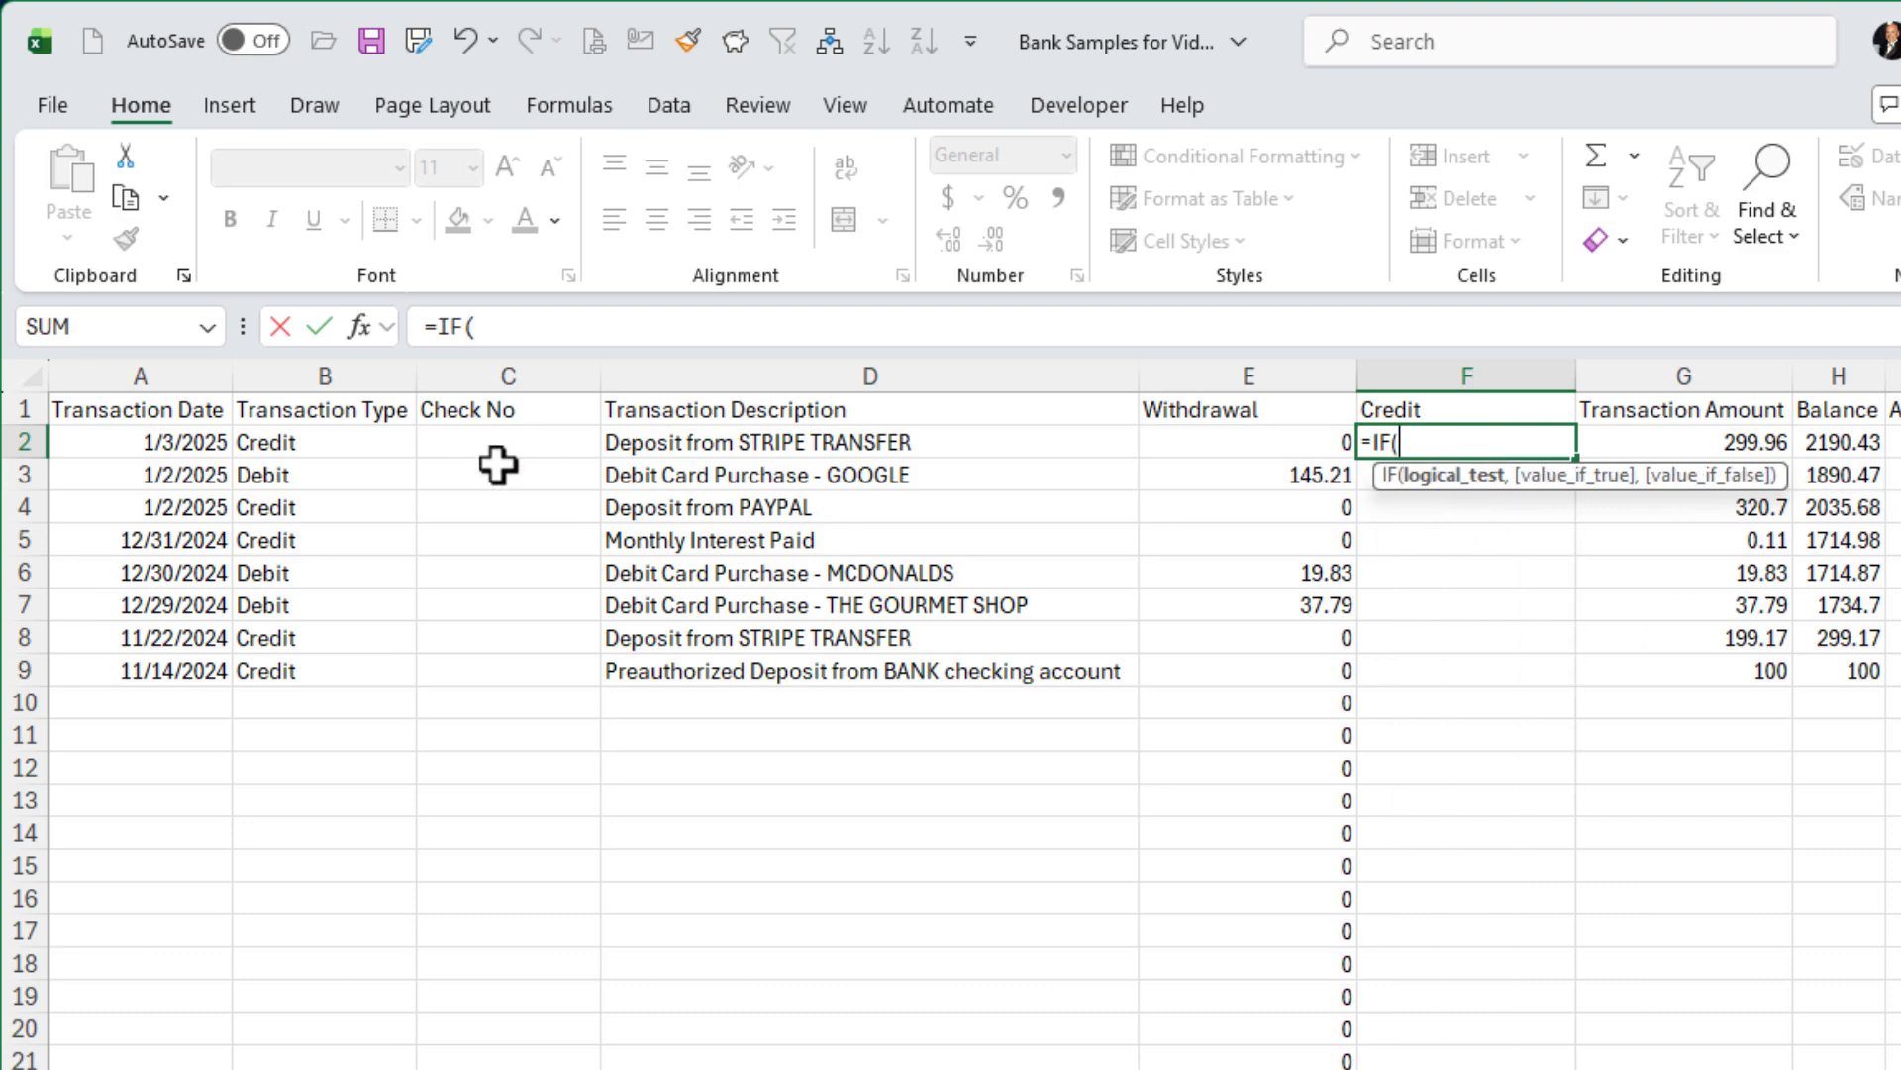
left_click(286, 438)
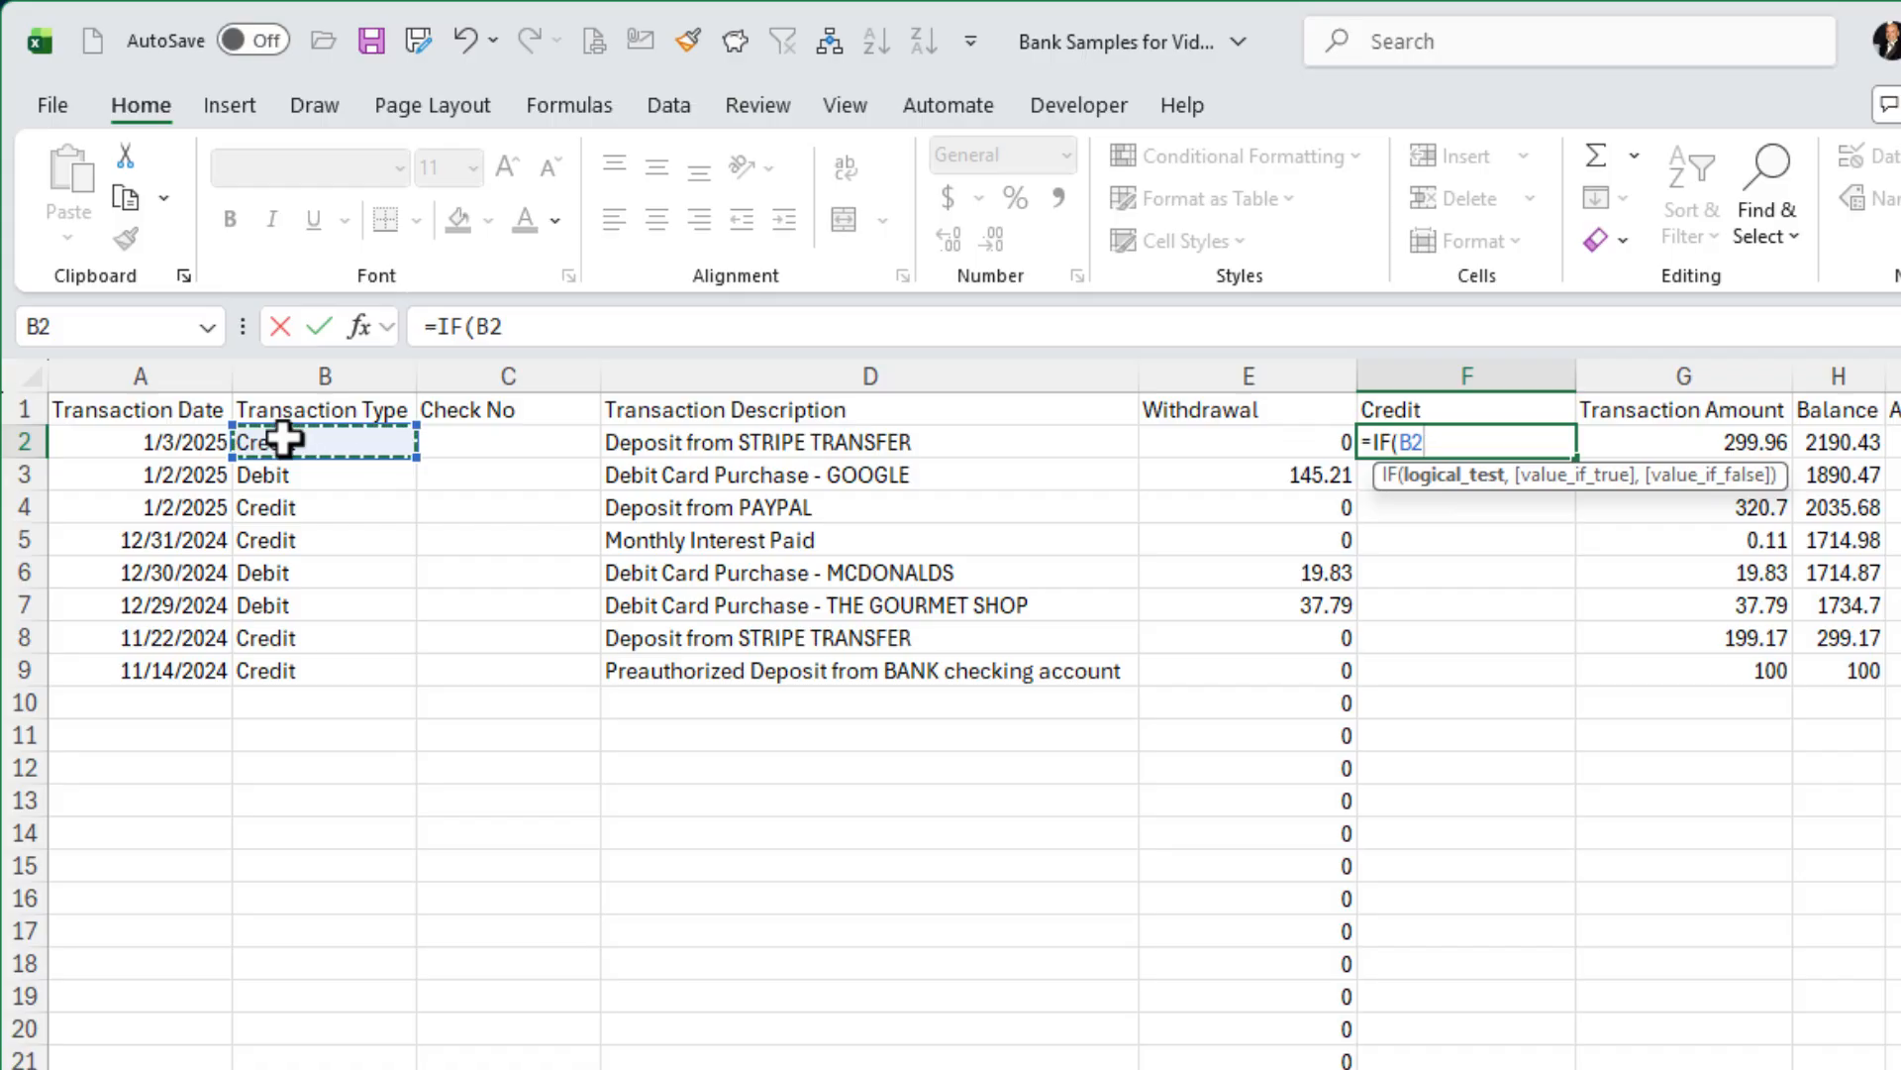
type("=\"Credi")
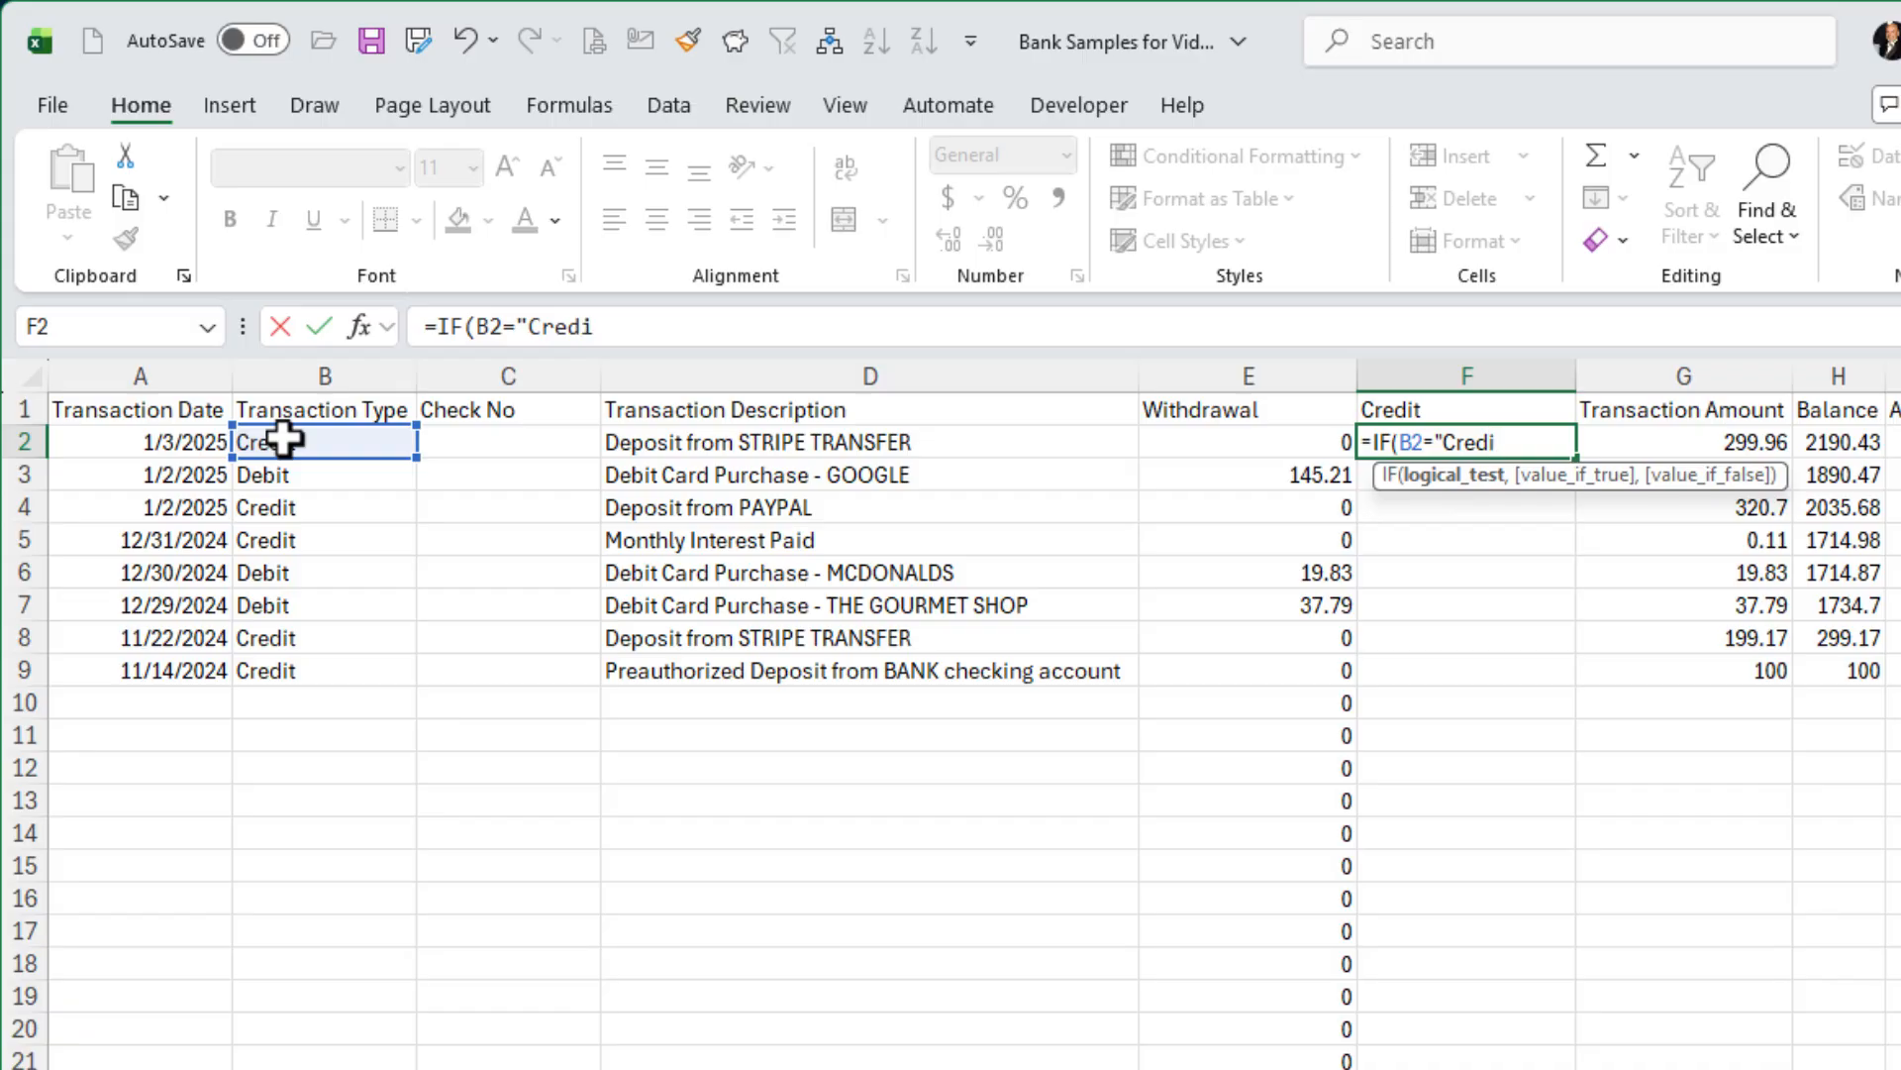
type("t\",")
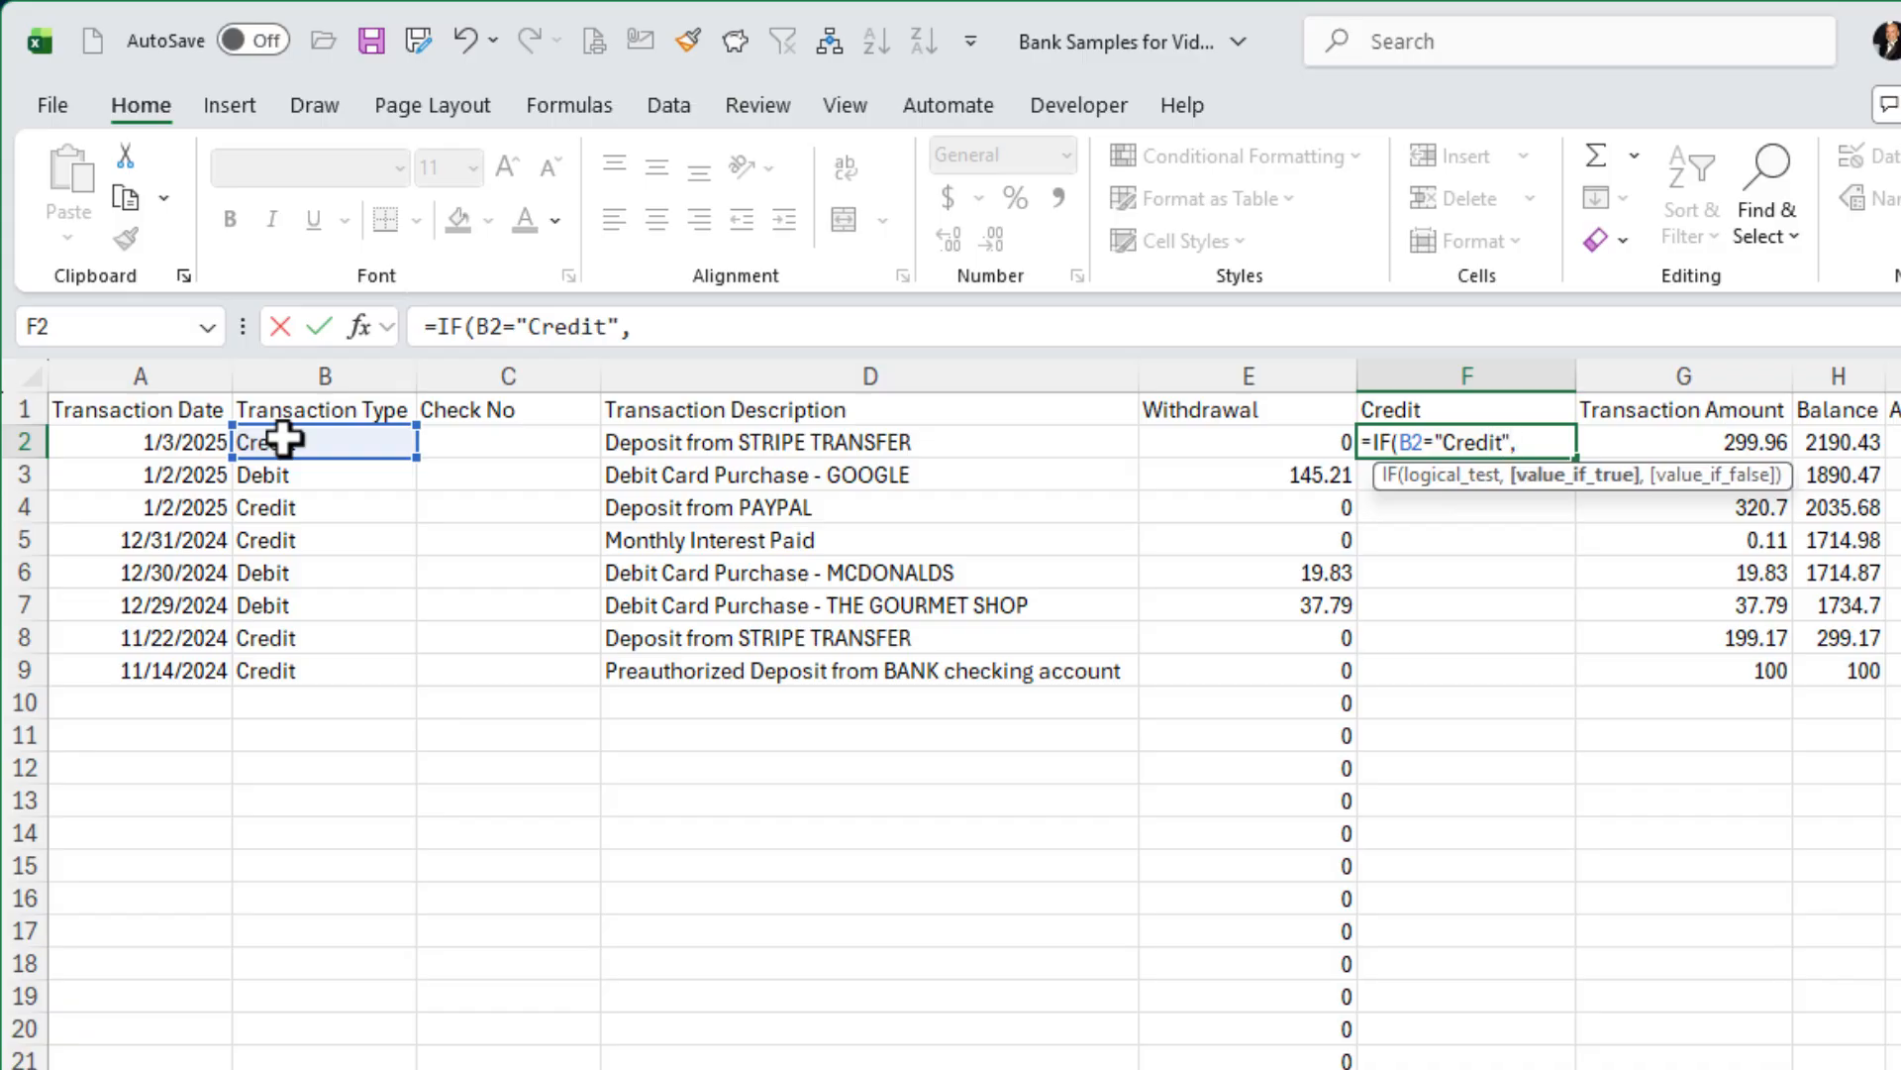
left_click(1731, 442)
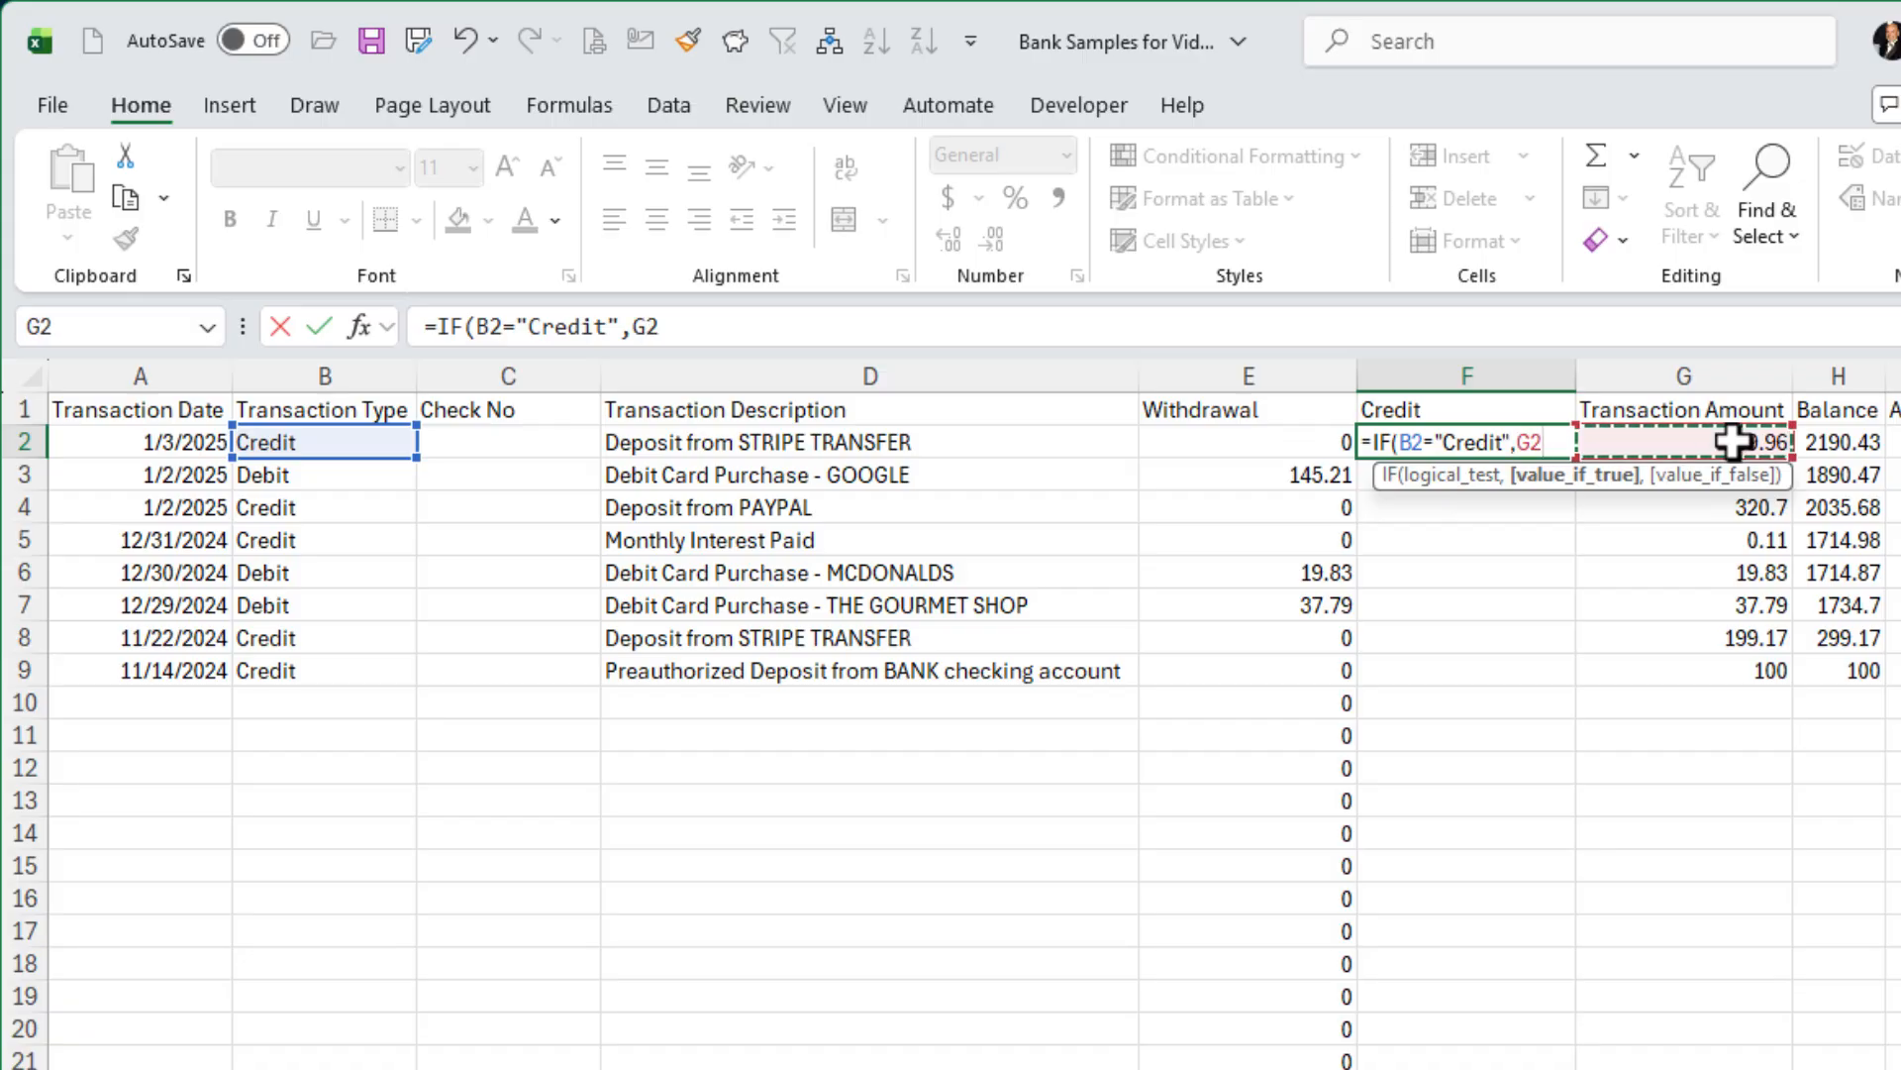
type(",")
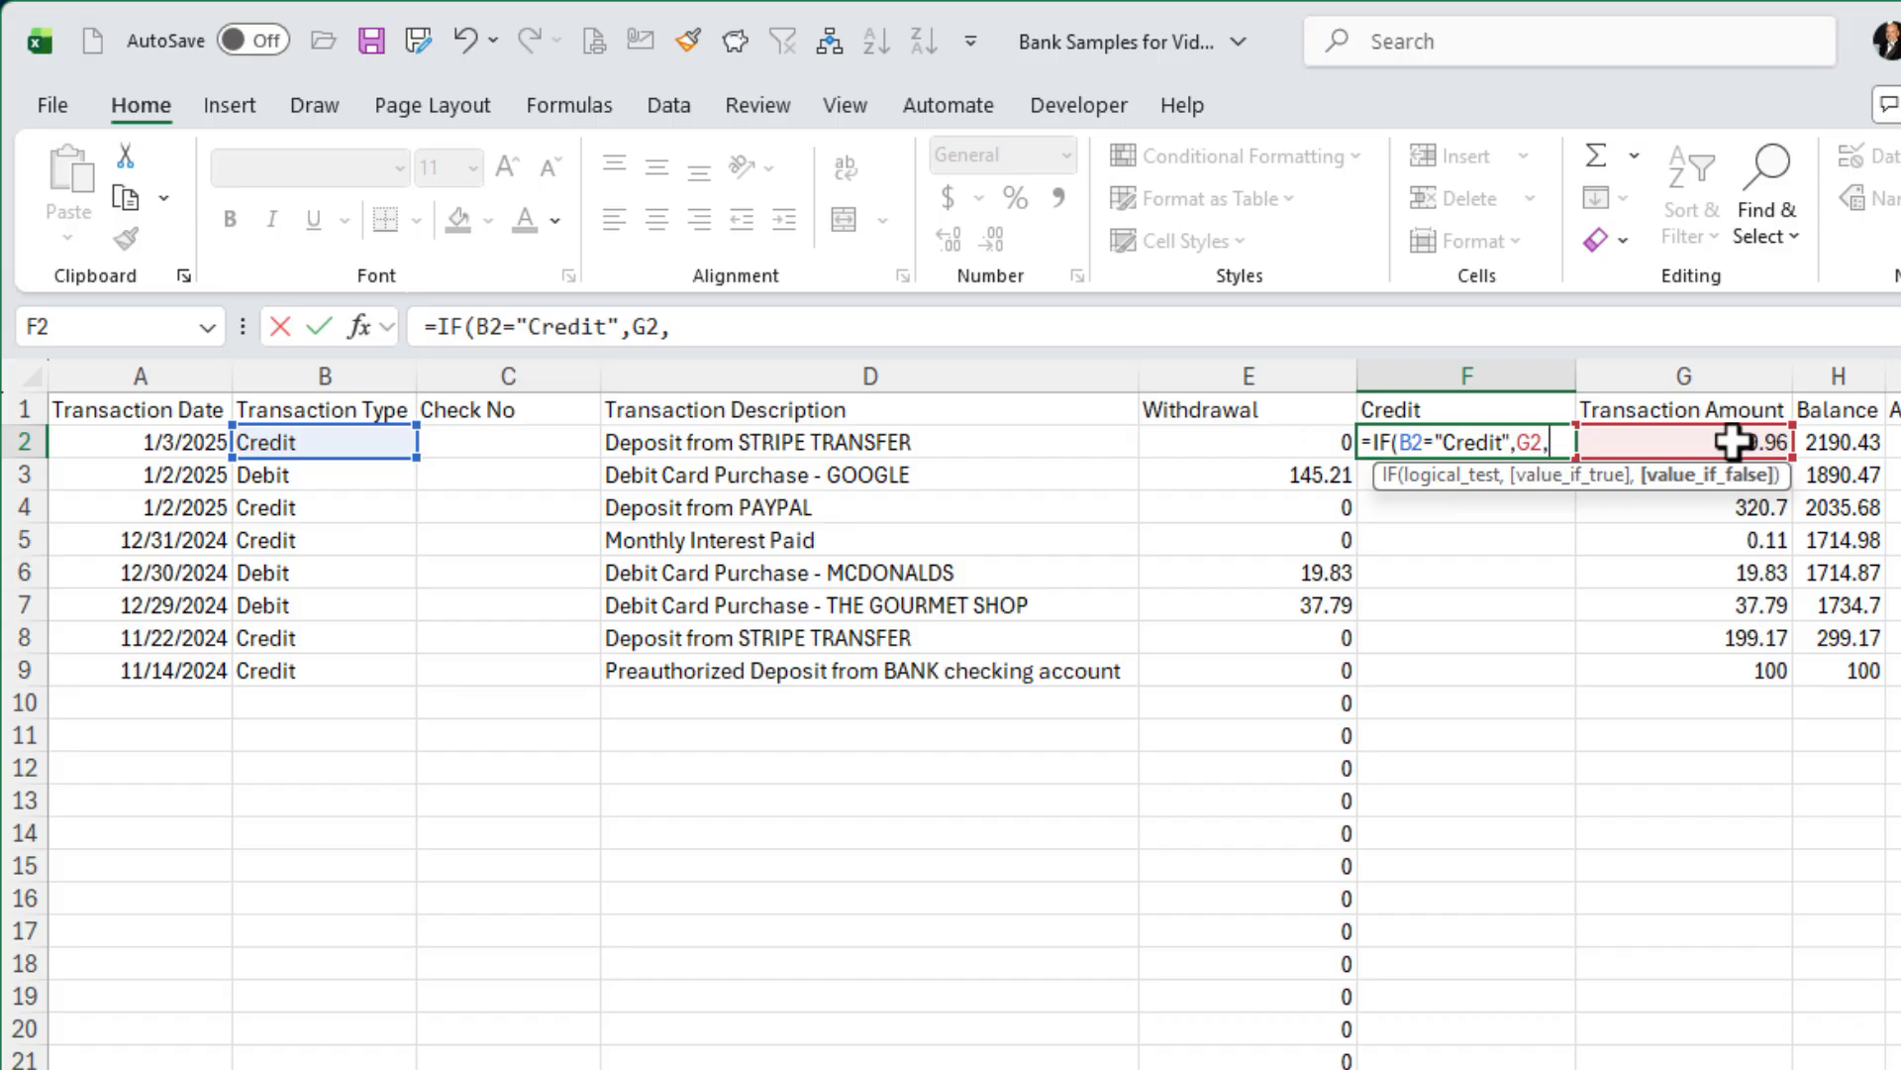
type("0)")
key("Return")
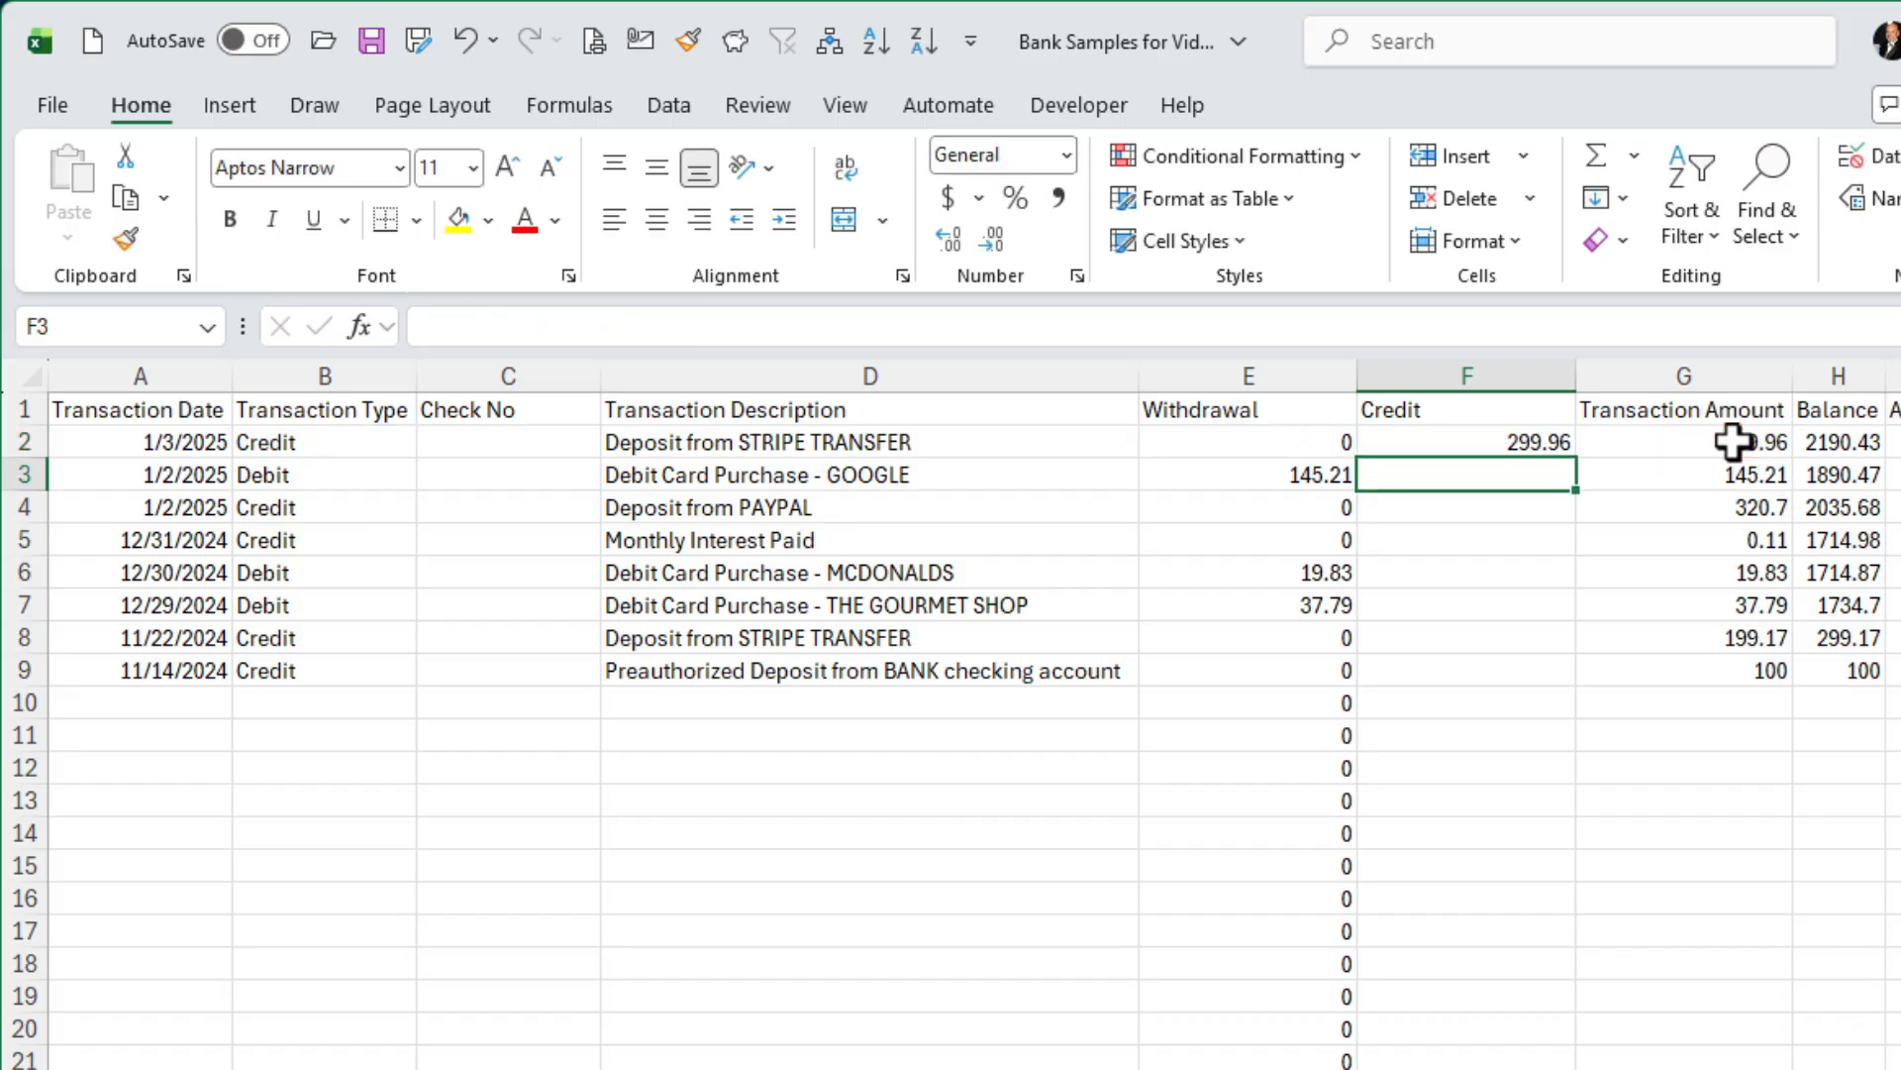
Fill the Credit formula from F2 down to row 24, matching the length of the Withdrawal column
left_click(1519, 436)
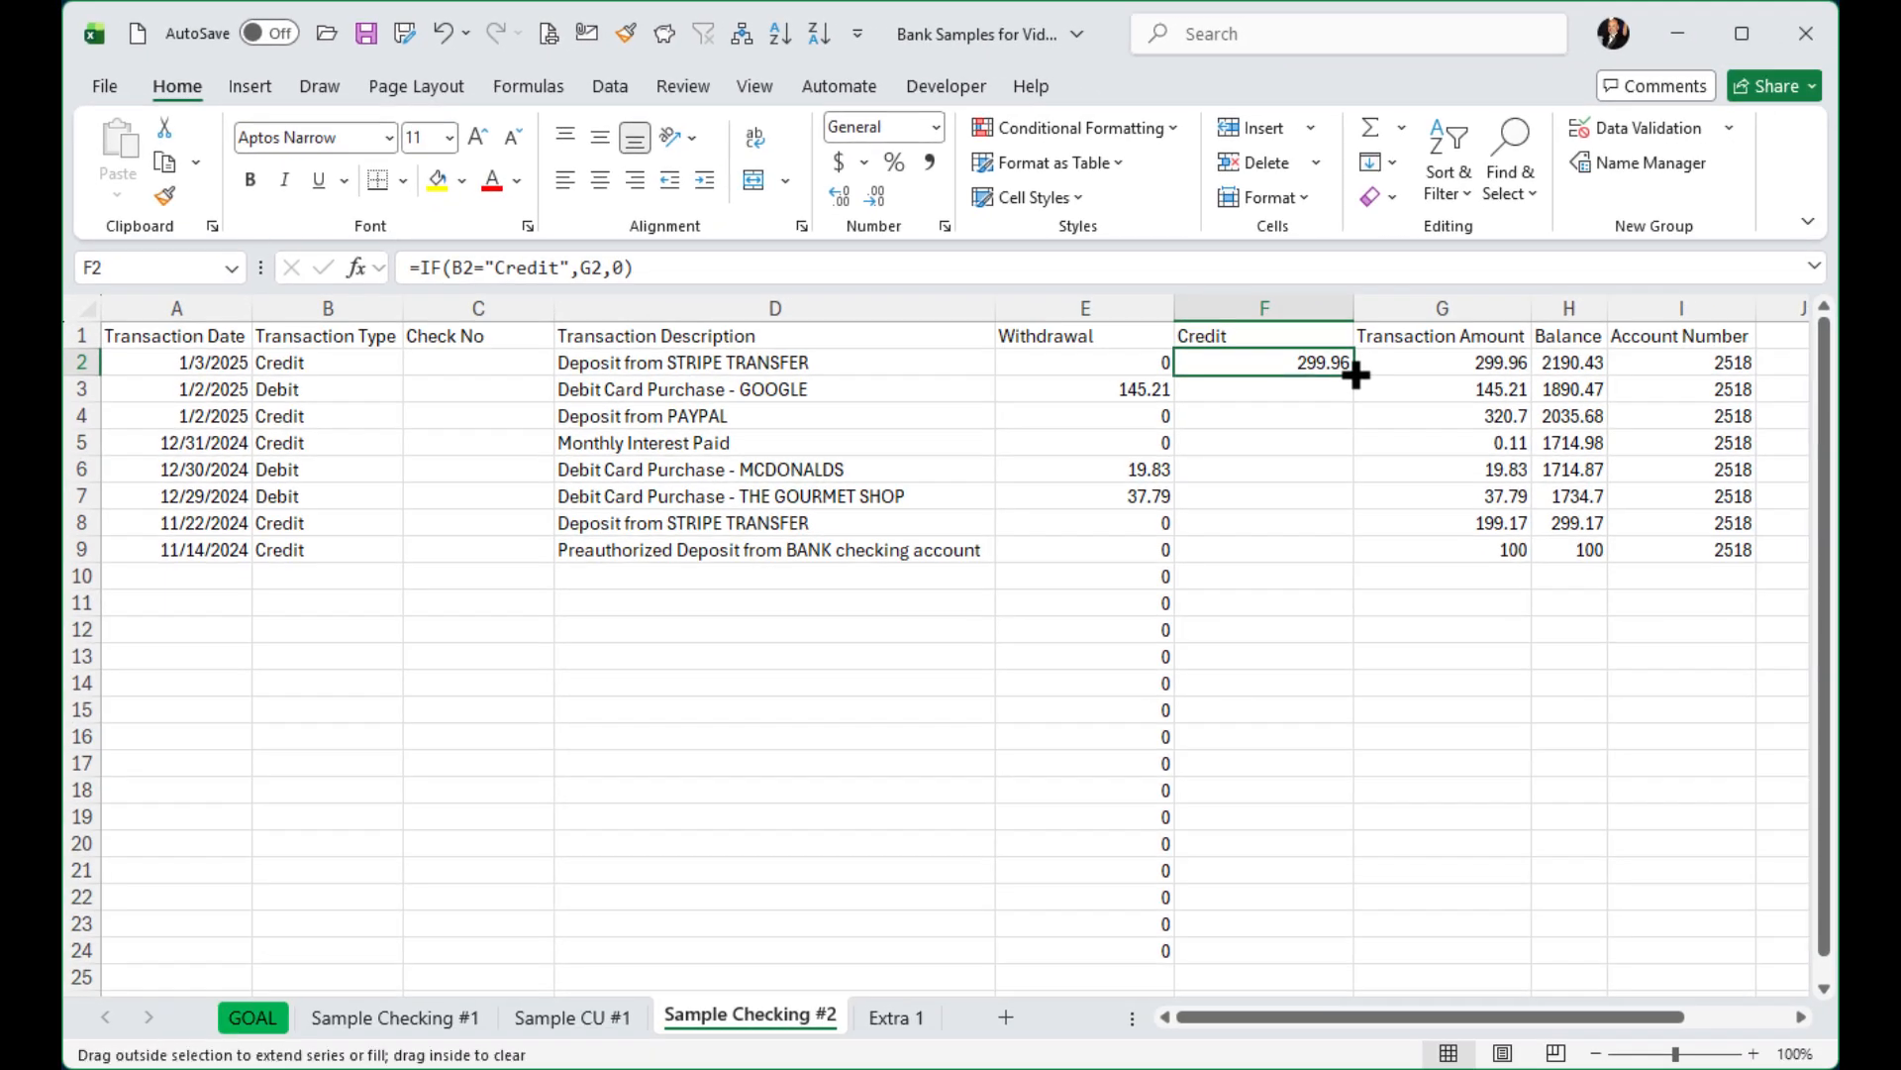
double_click(1355, 374)
left_click(1064, 658)
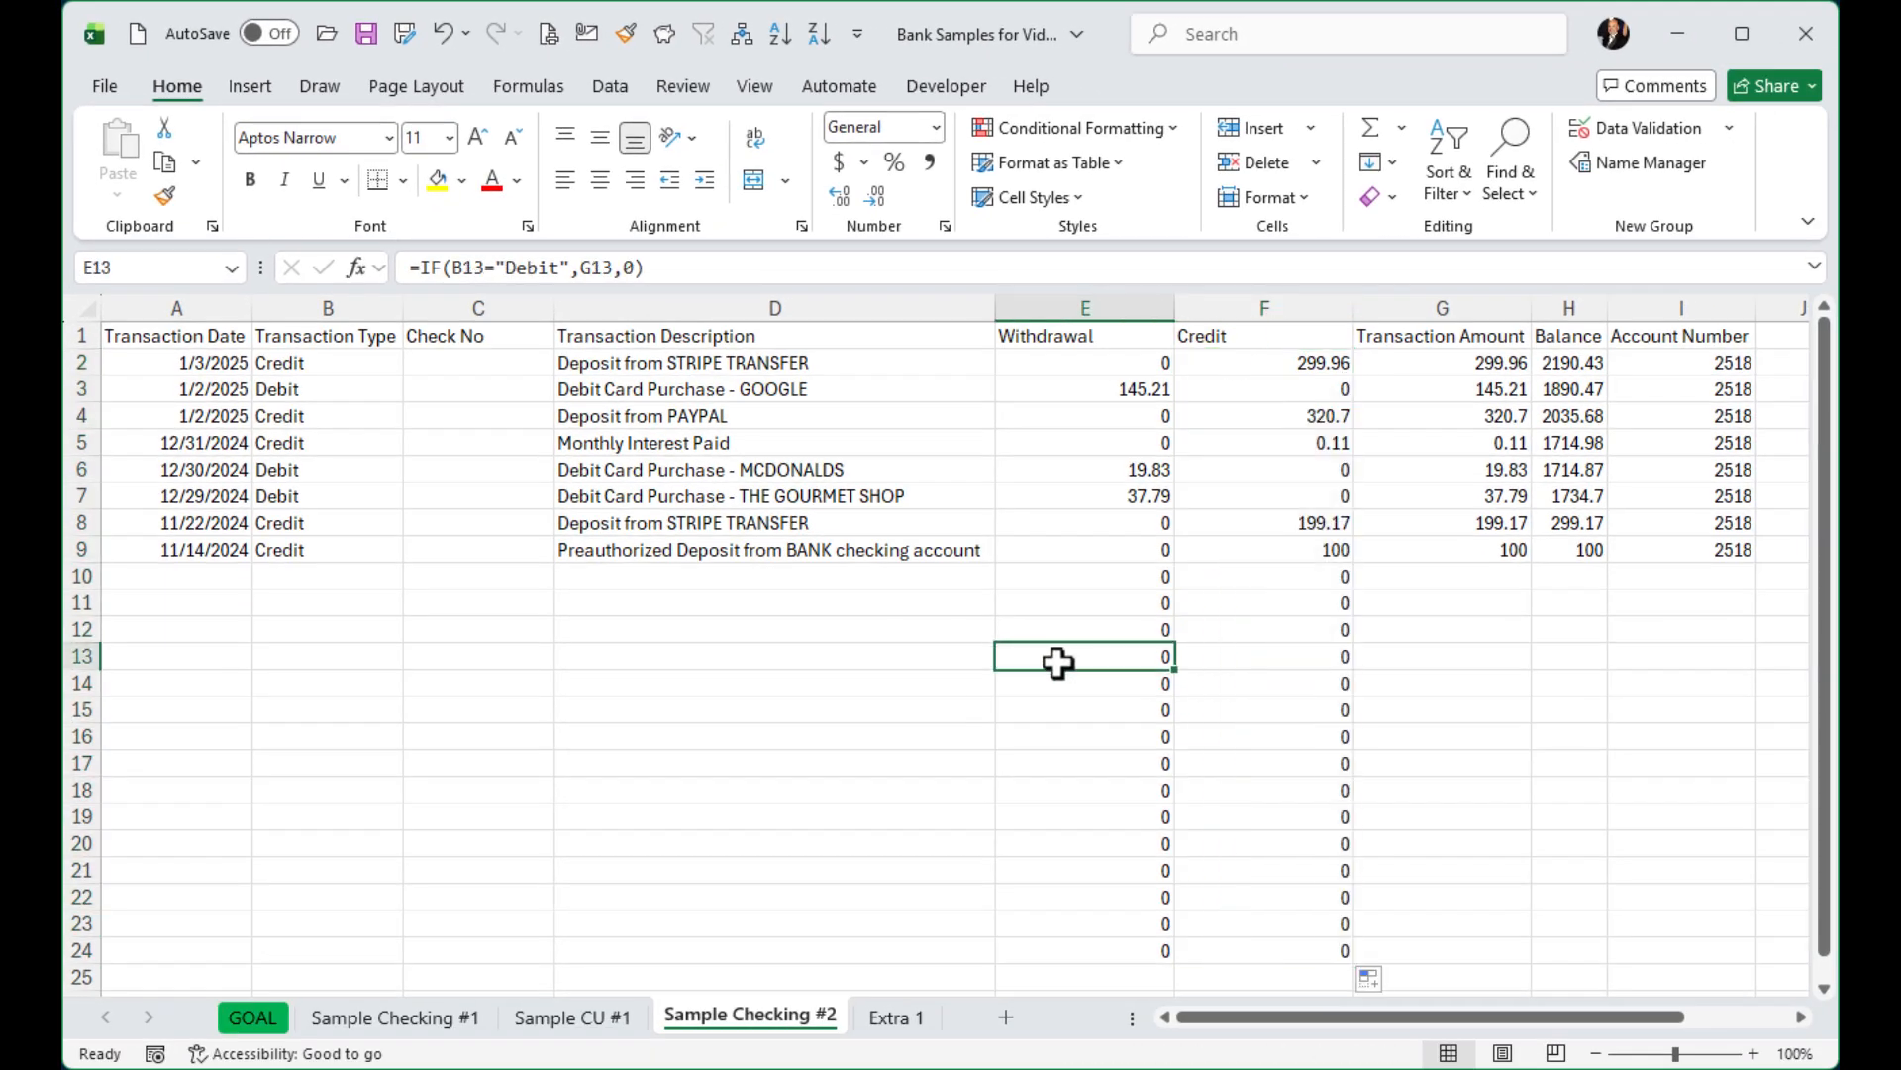
left_click(1322, 363)
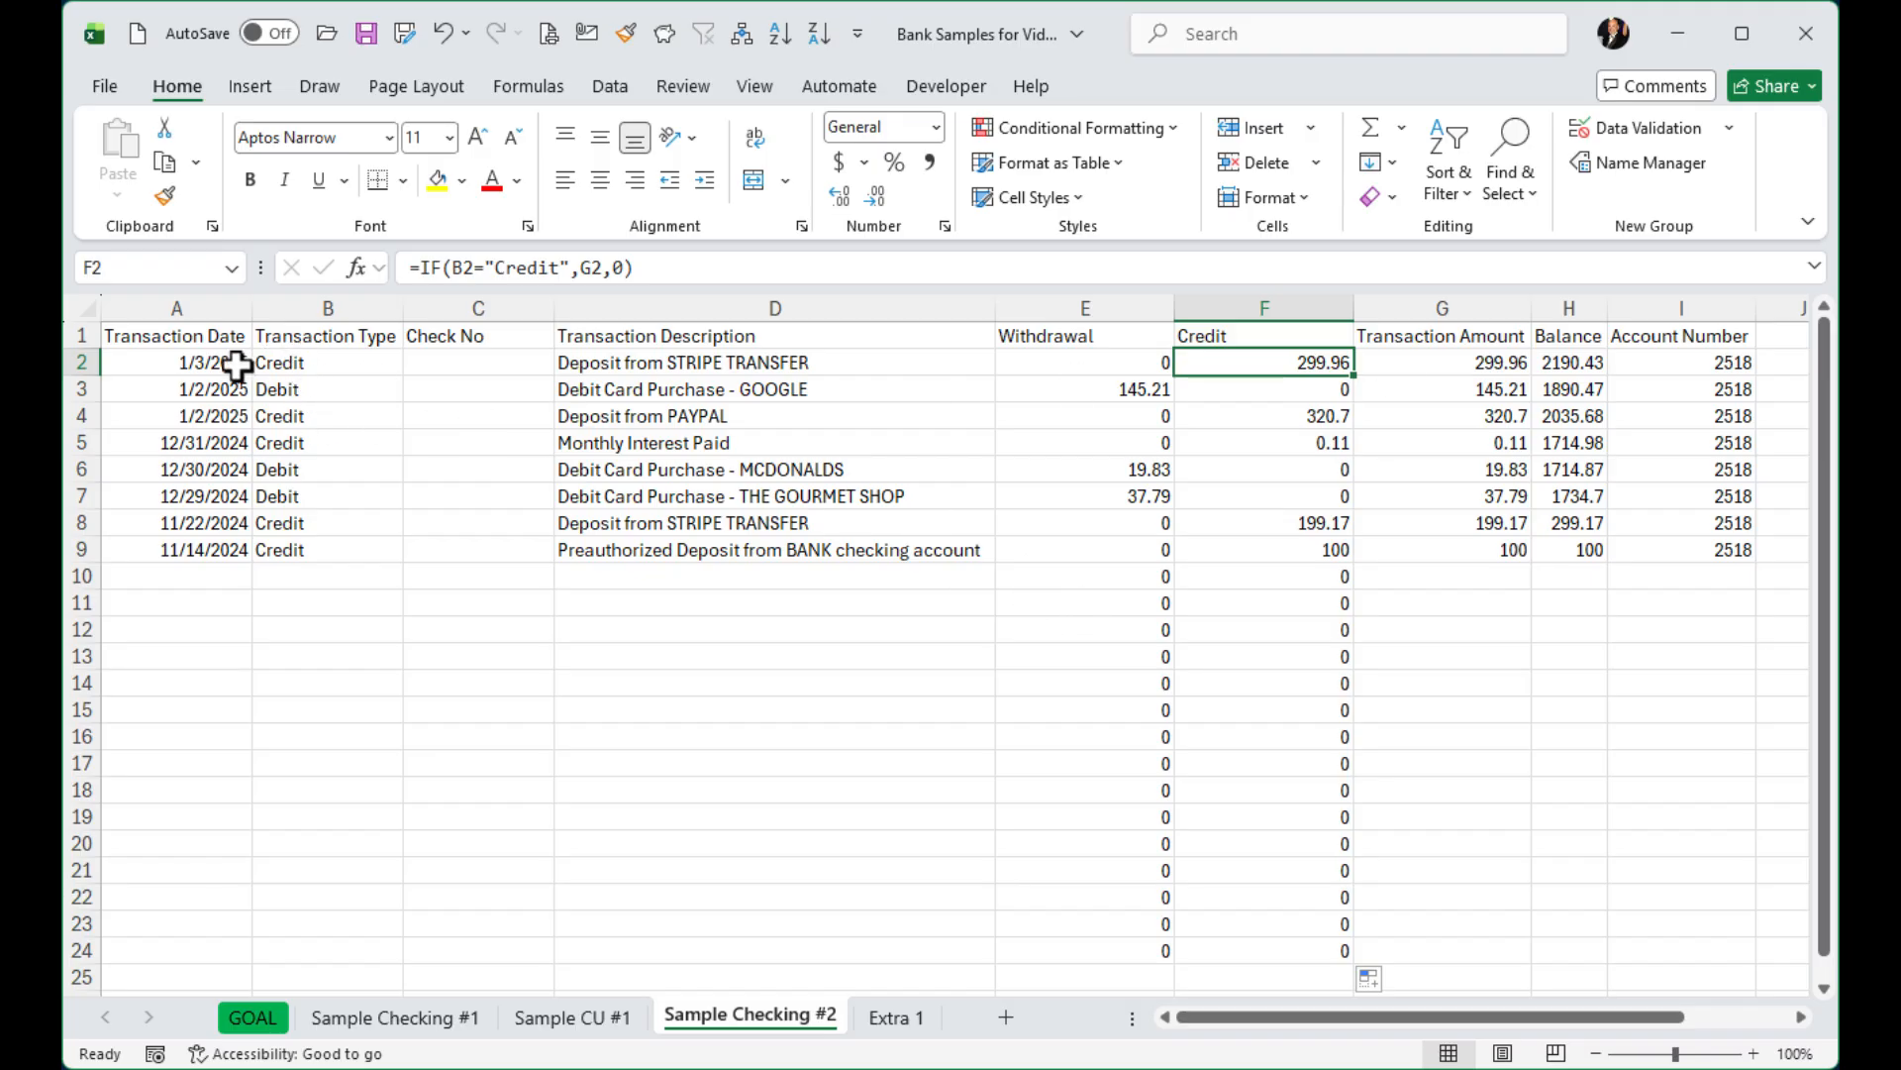
Format the headers in A1:F1, Transaction Date through Credit, with a yellow fill and bold text
left_click_drag(199, 335, 1231, 336)
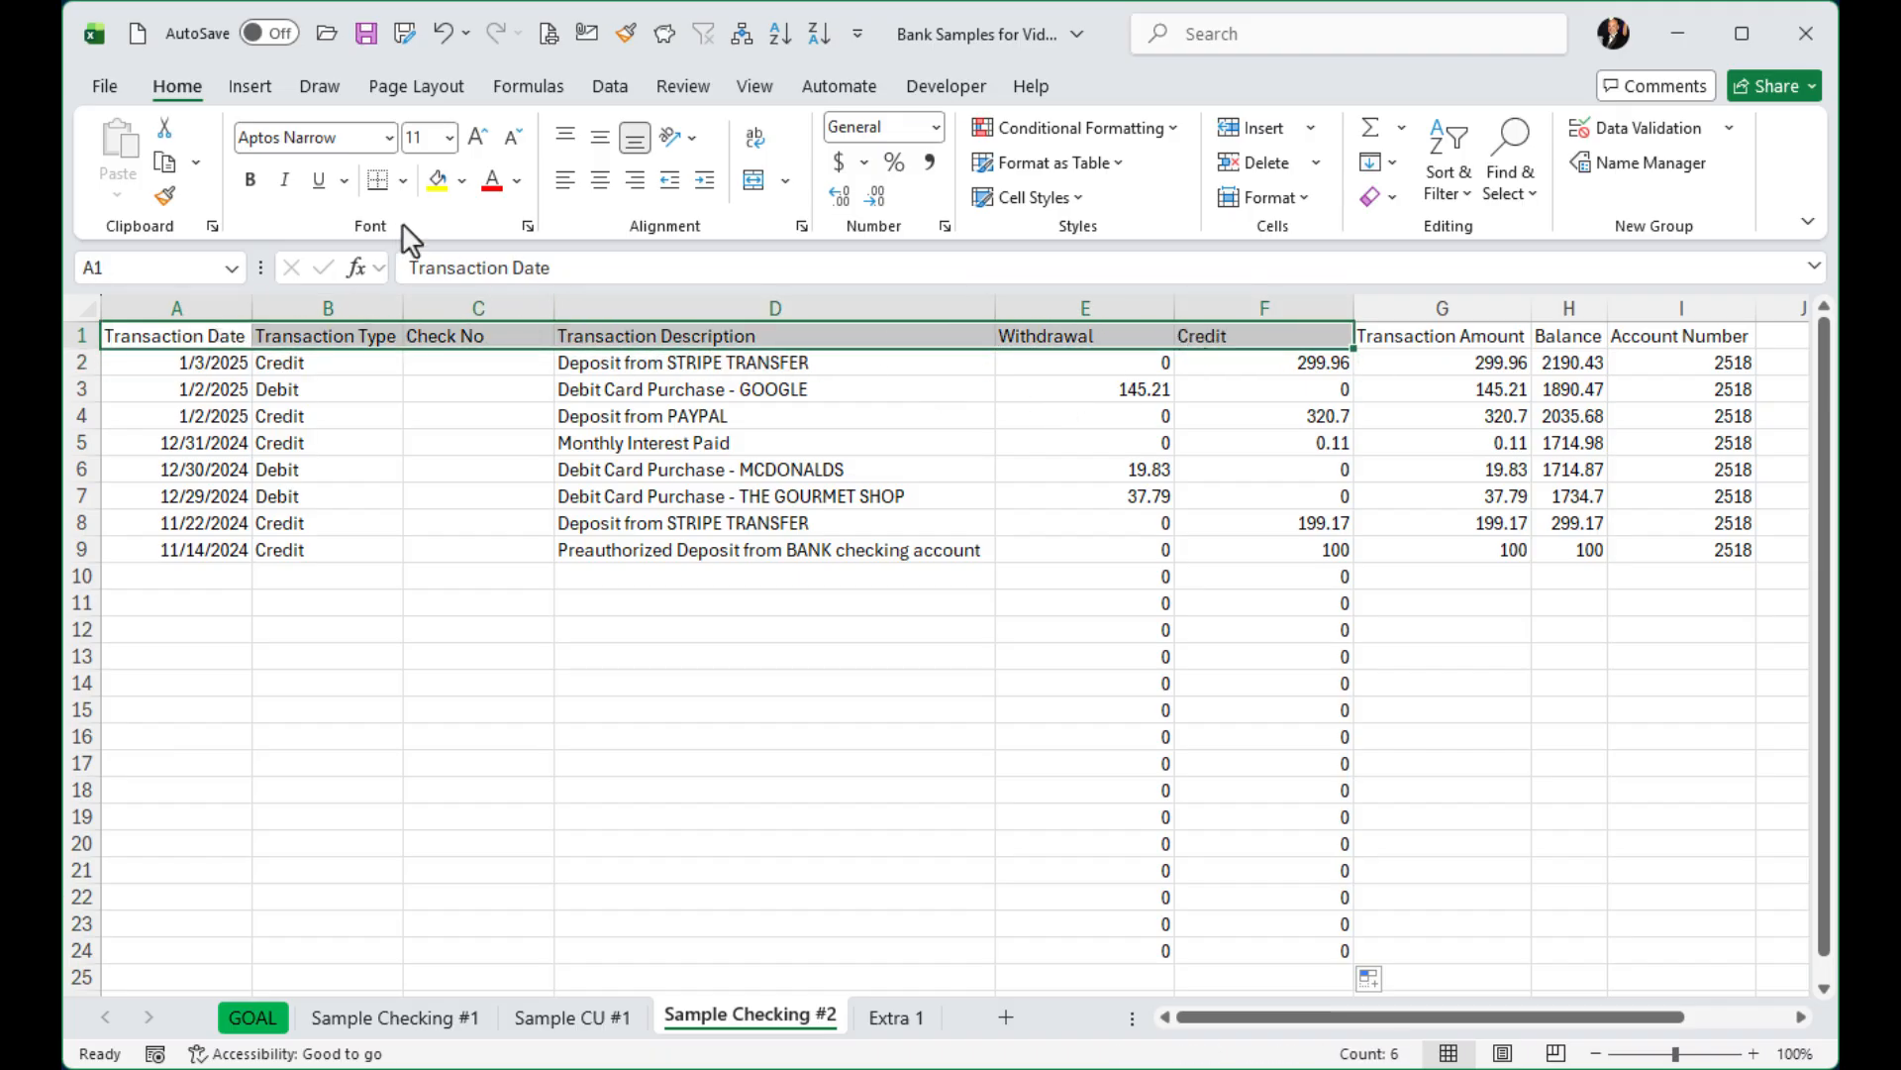
left_click(430, 189)
left_click(247, 178)
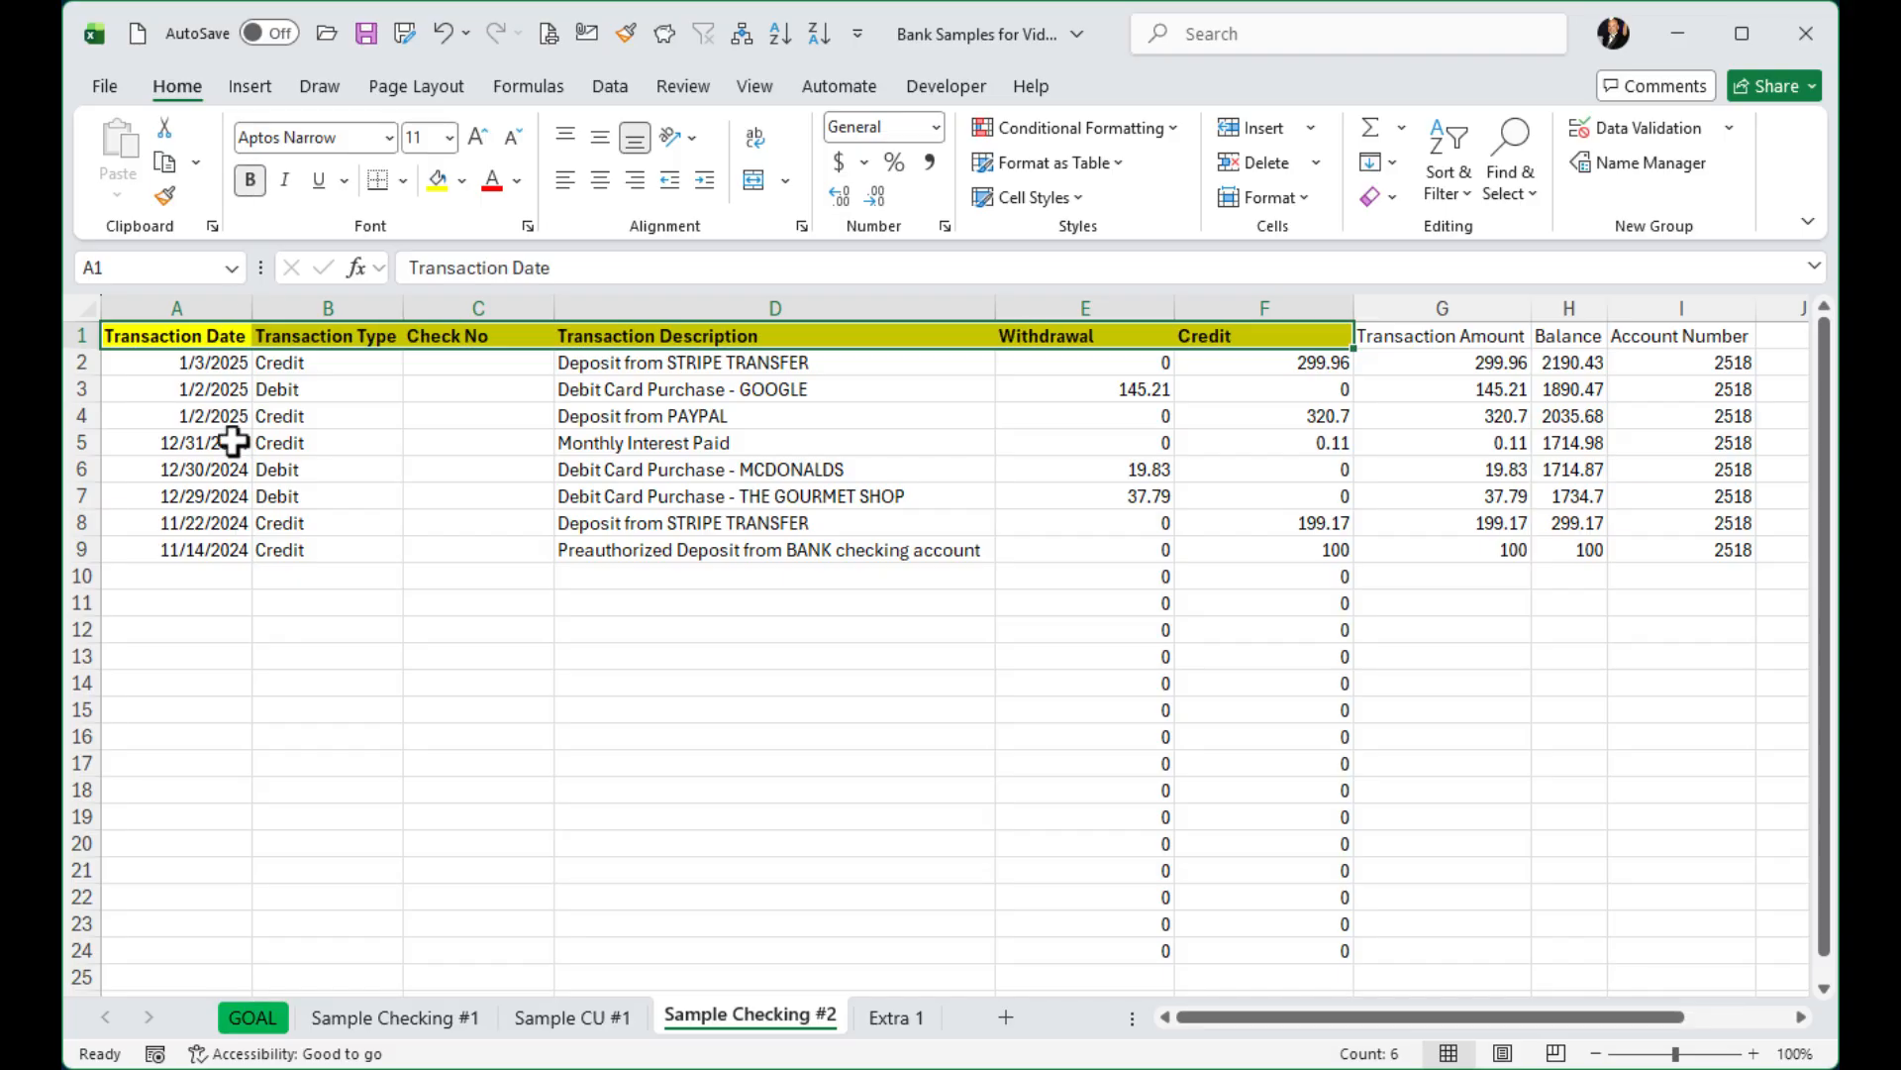
Sort the transactions by Transaction Date from oldest to newest
left_click(208, 364)
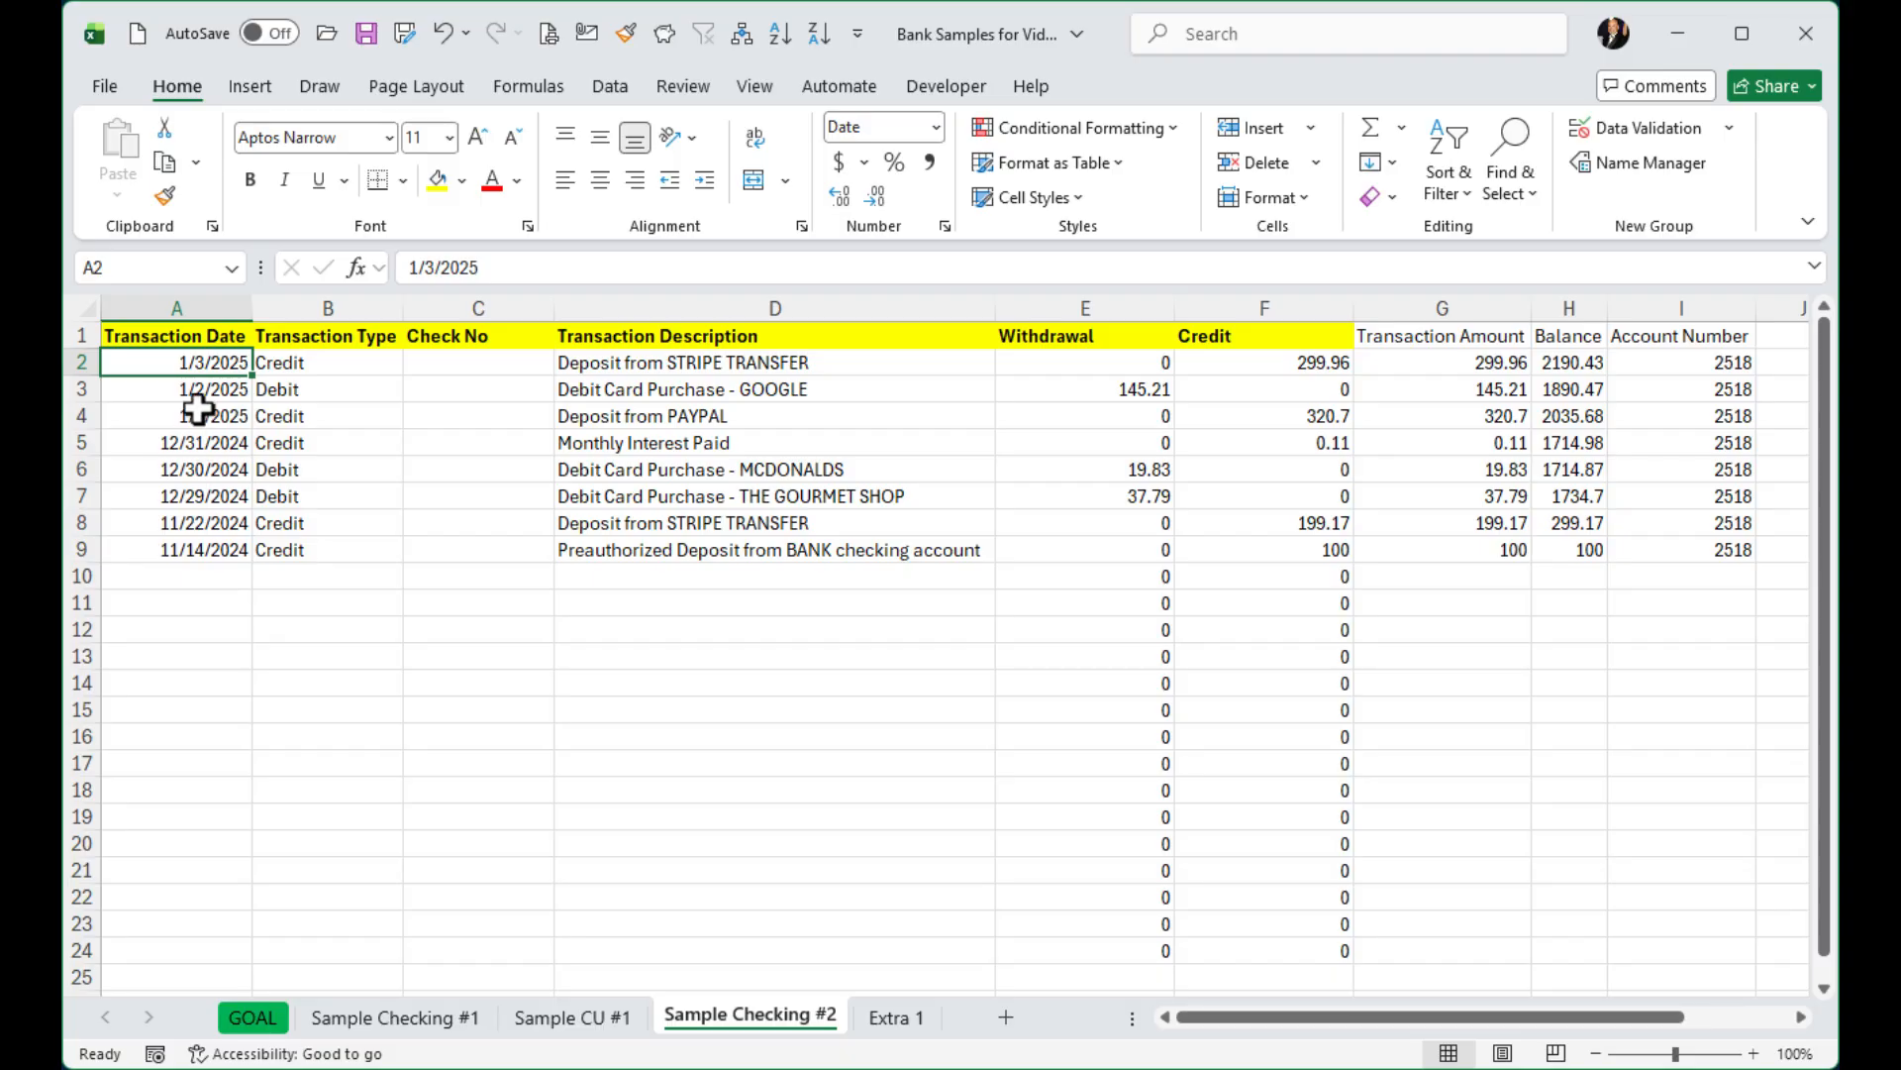
left_click(1457, 193)
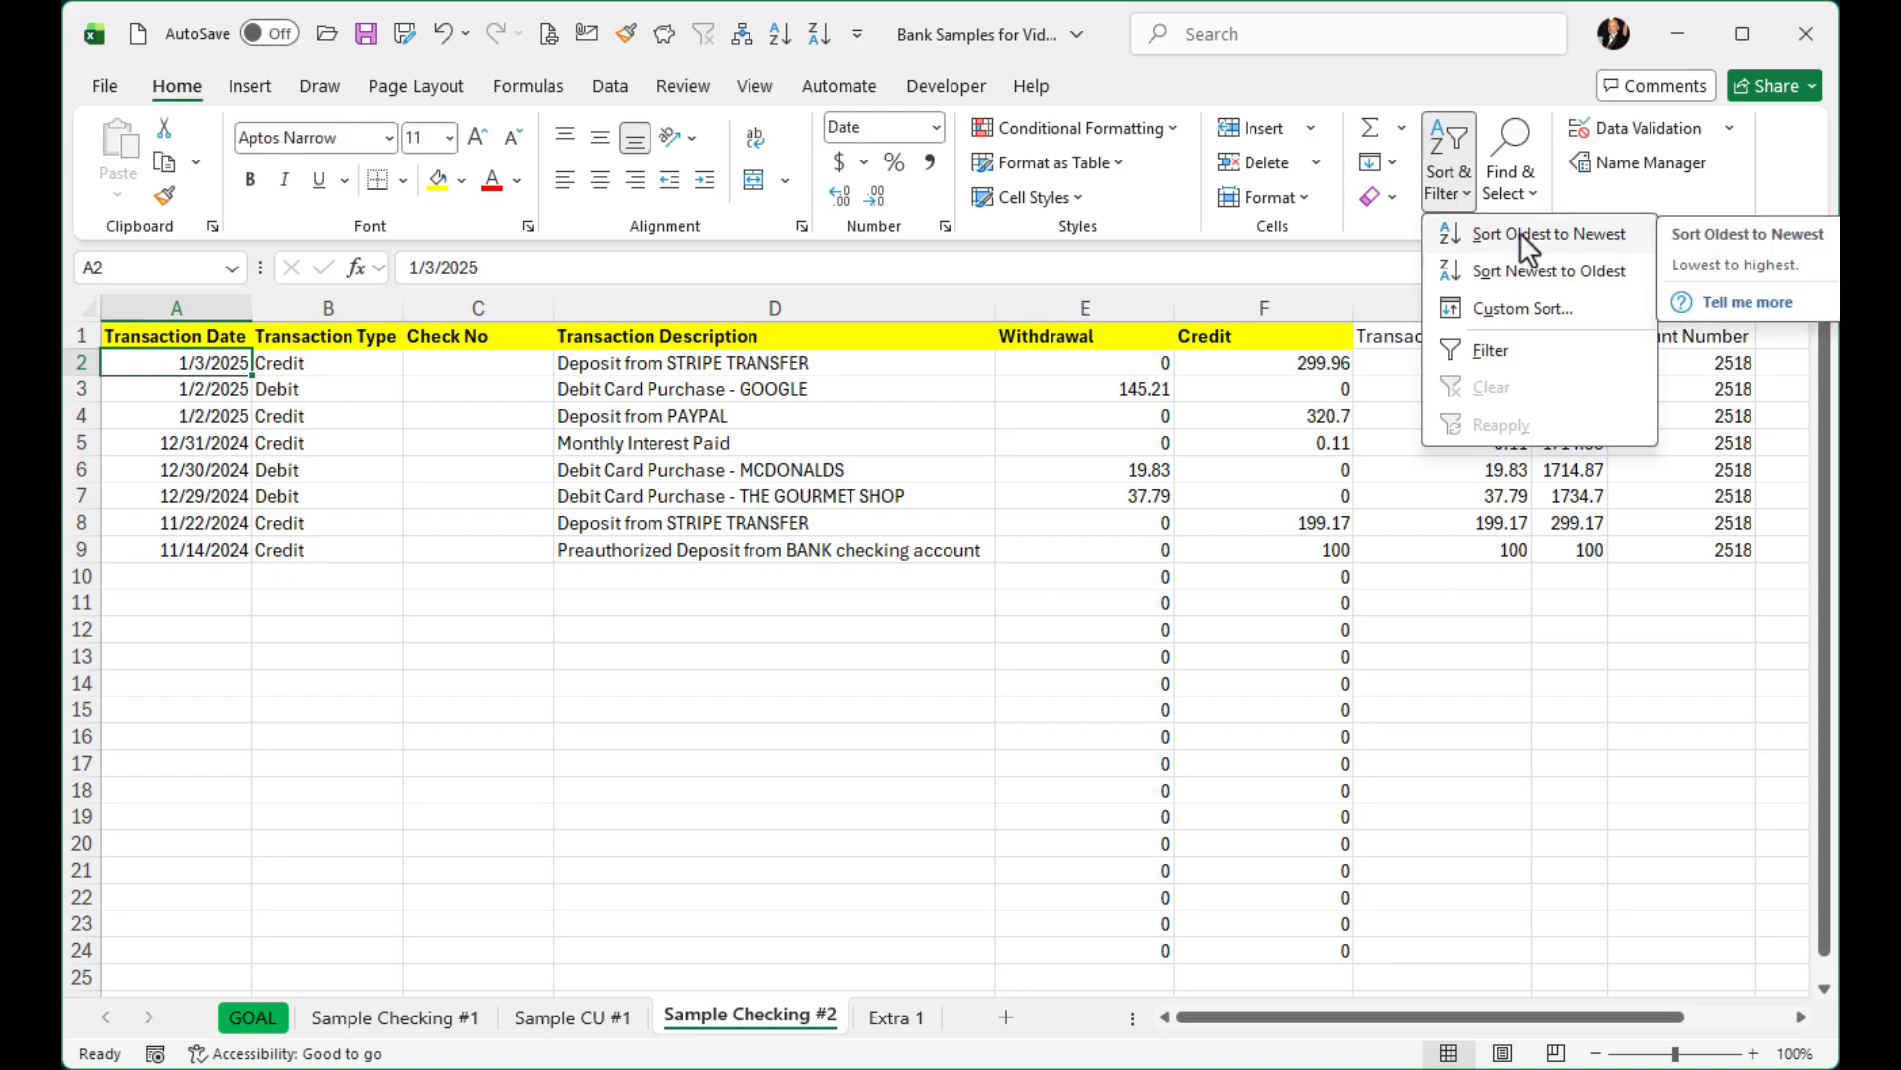
left_click(1519, 231)
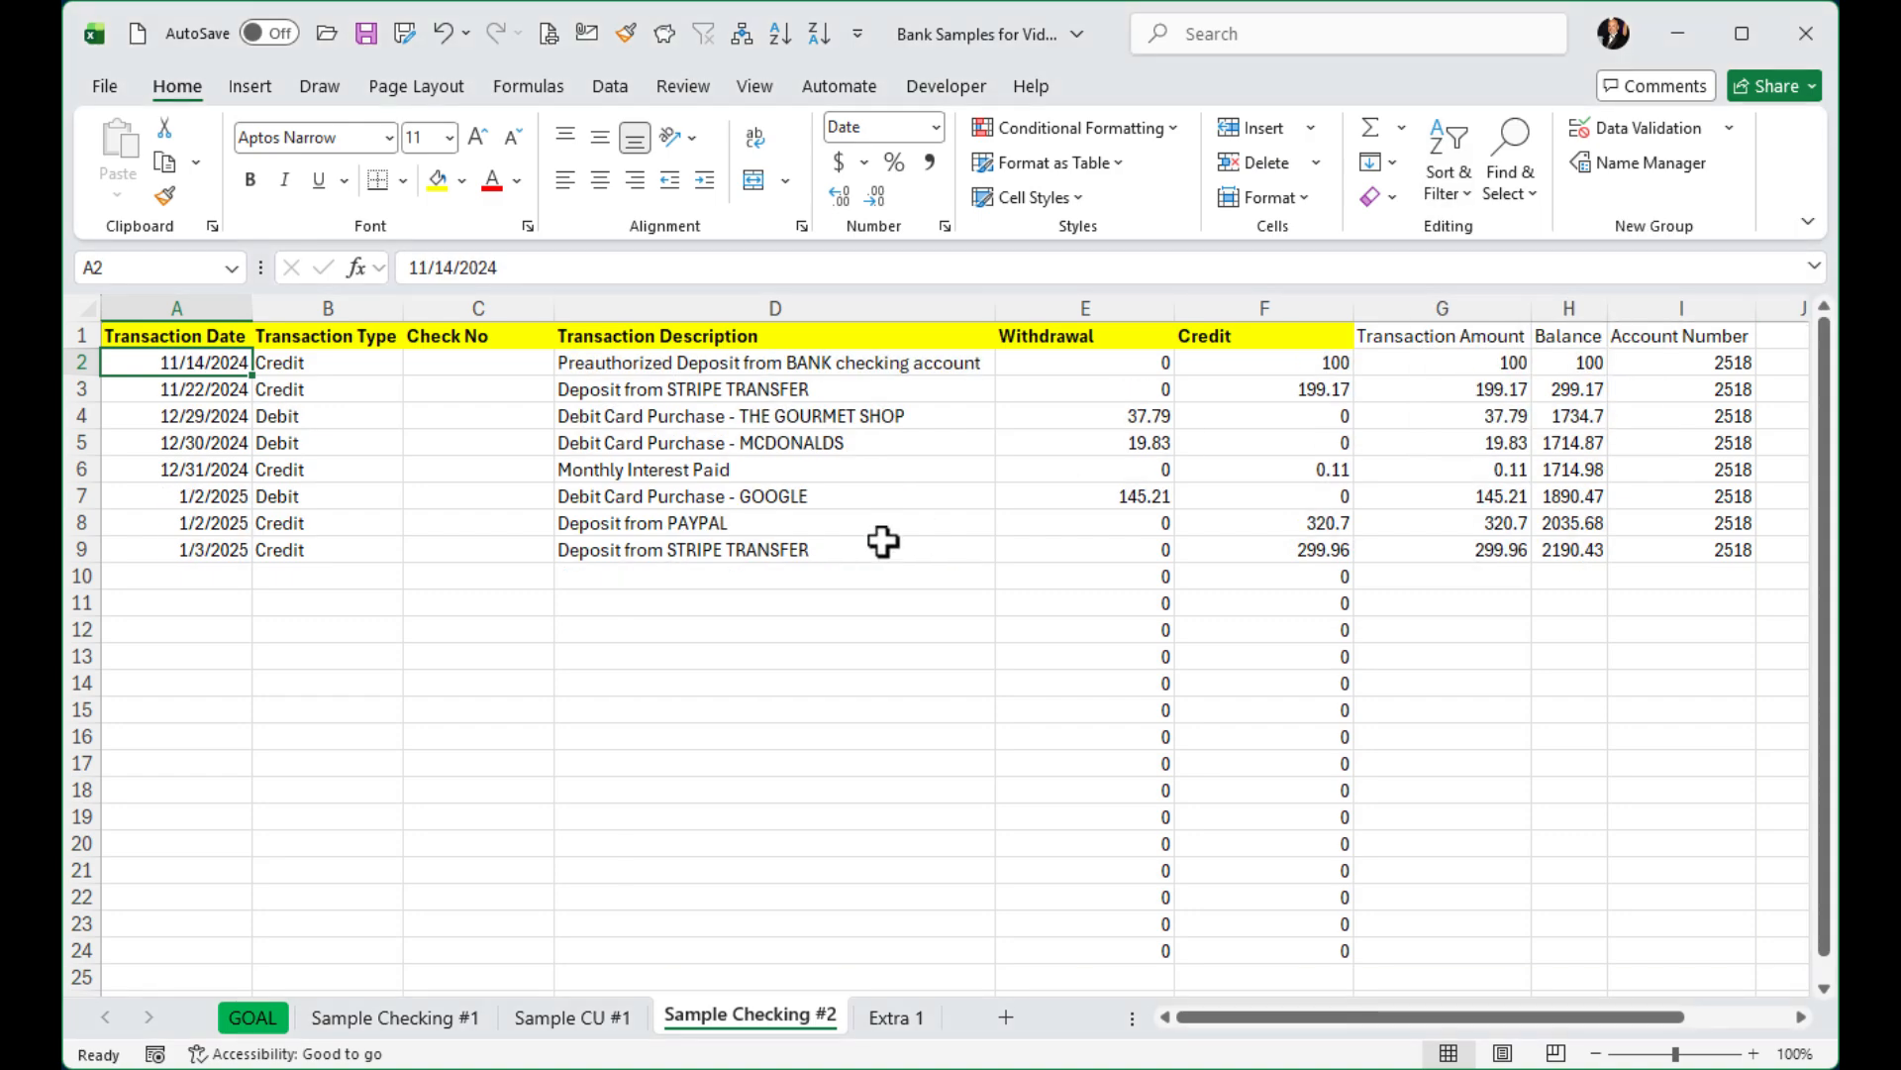
left_click(210, 480)
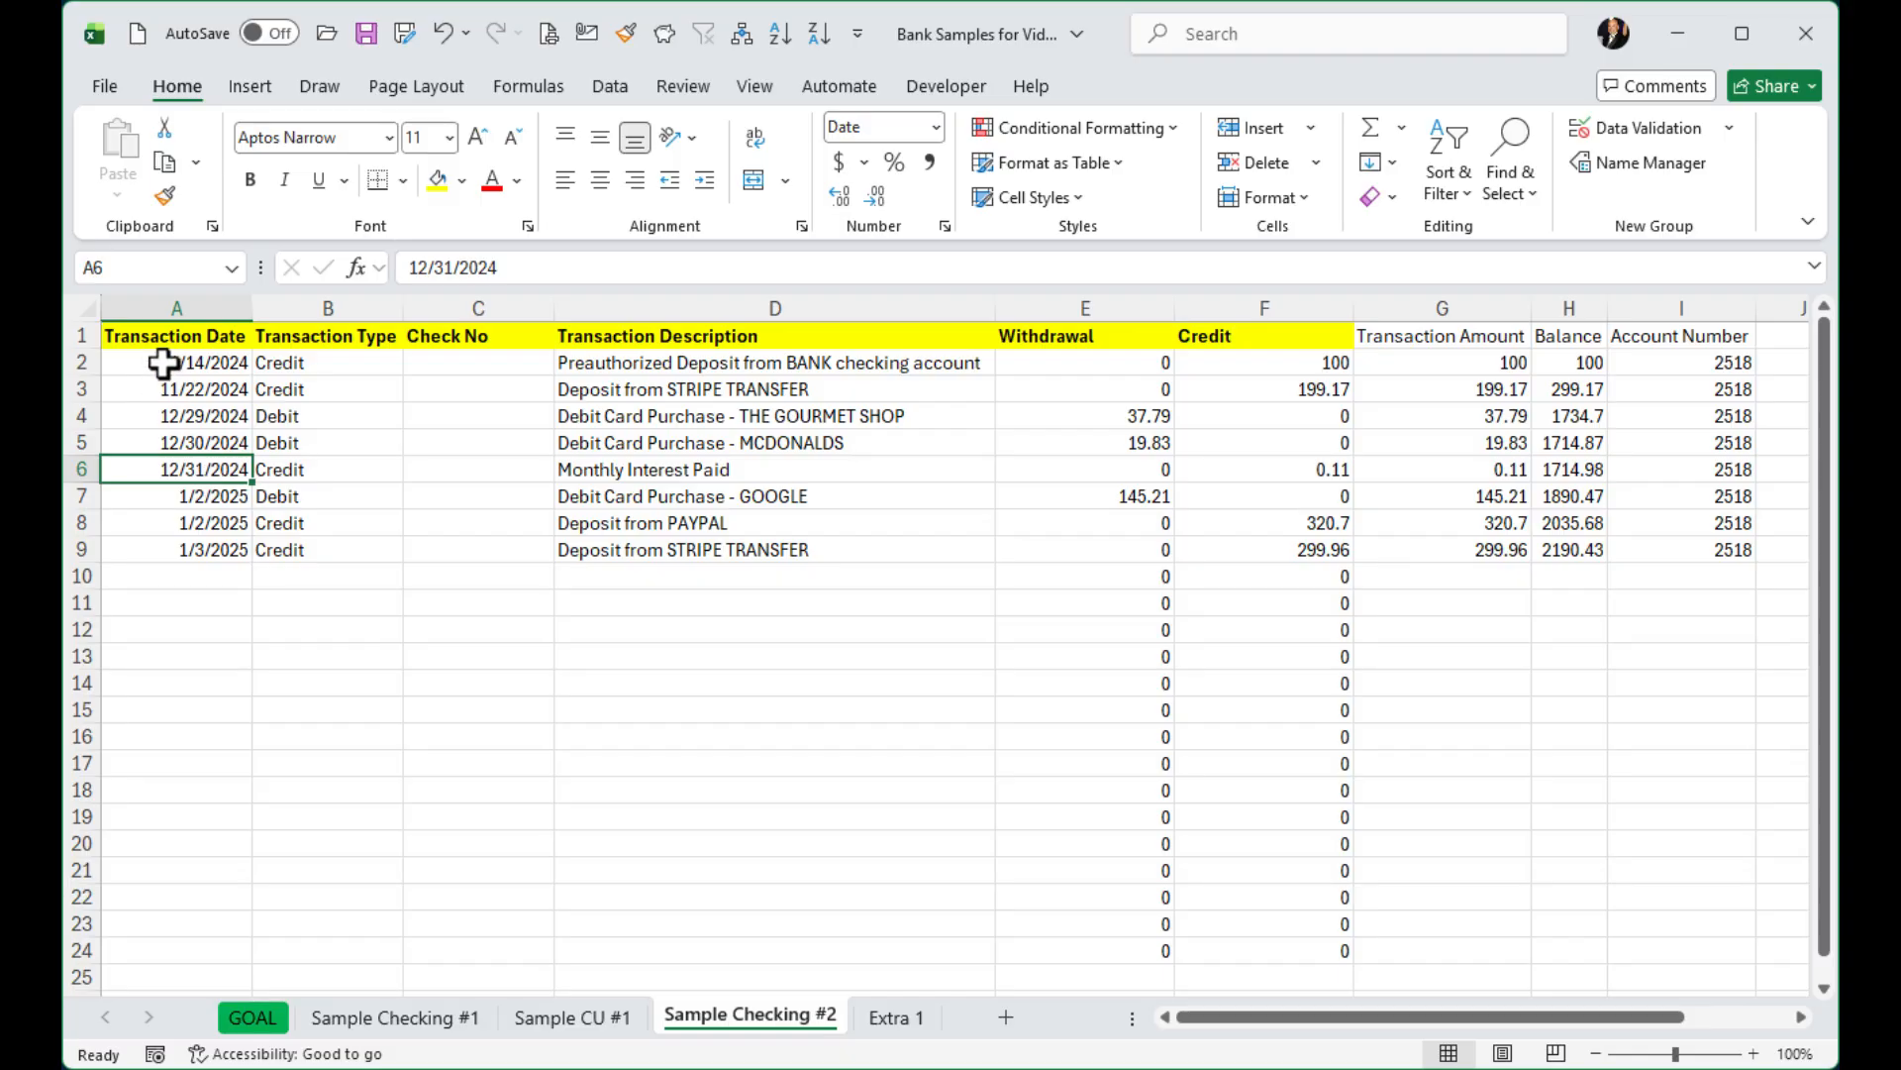
left_click(206, 359)
left_click_drag(206, 360, 1263, 544)
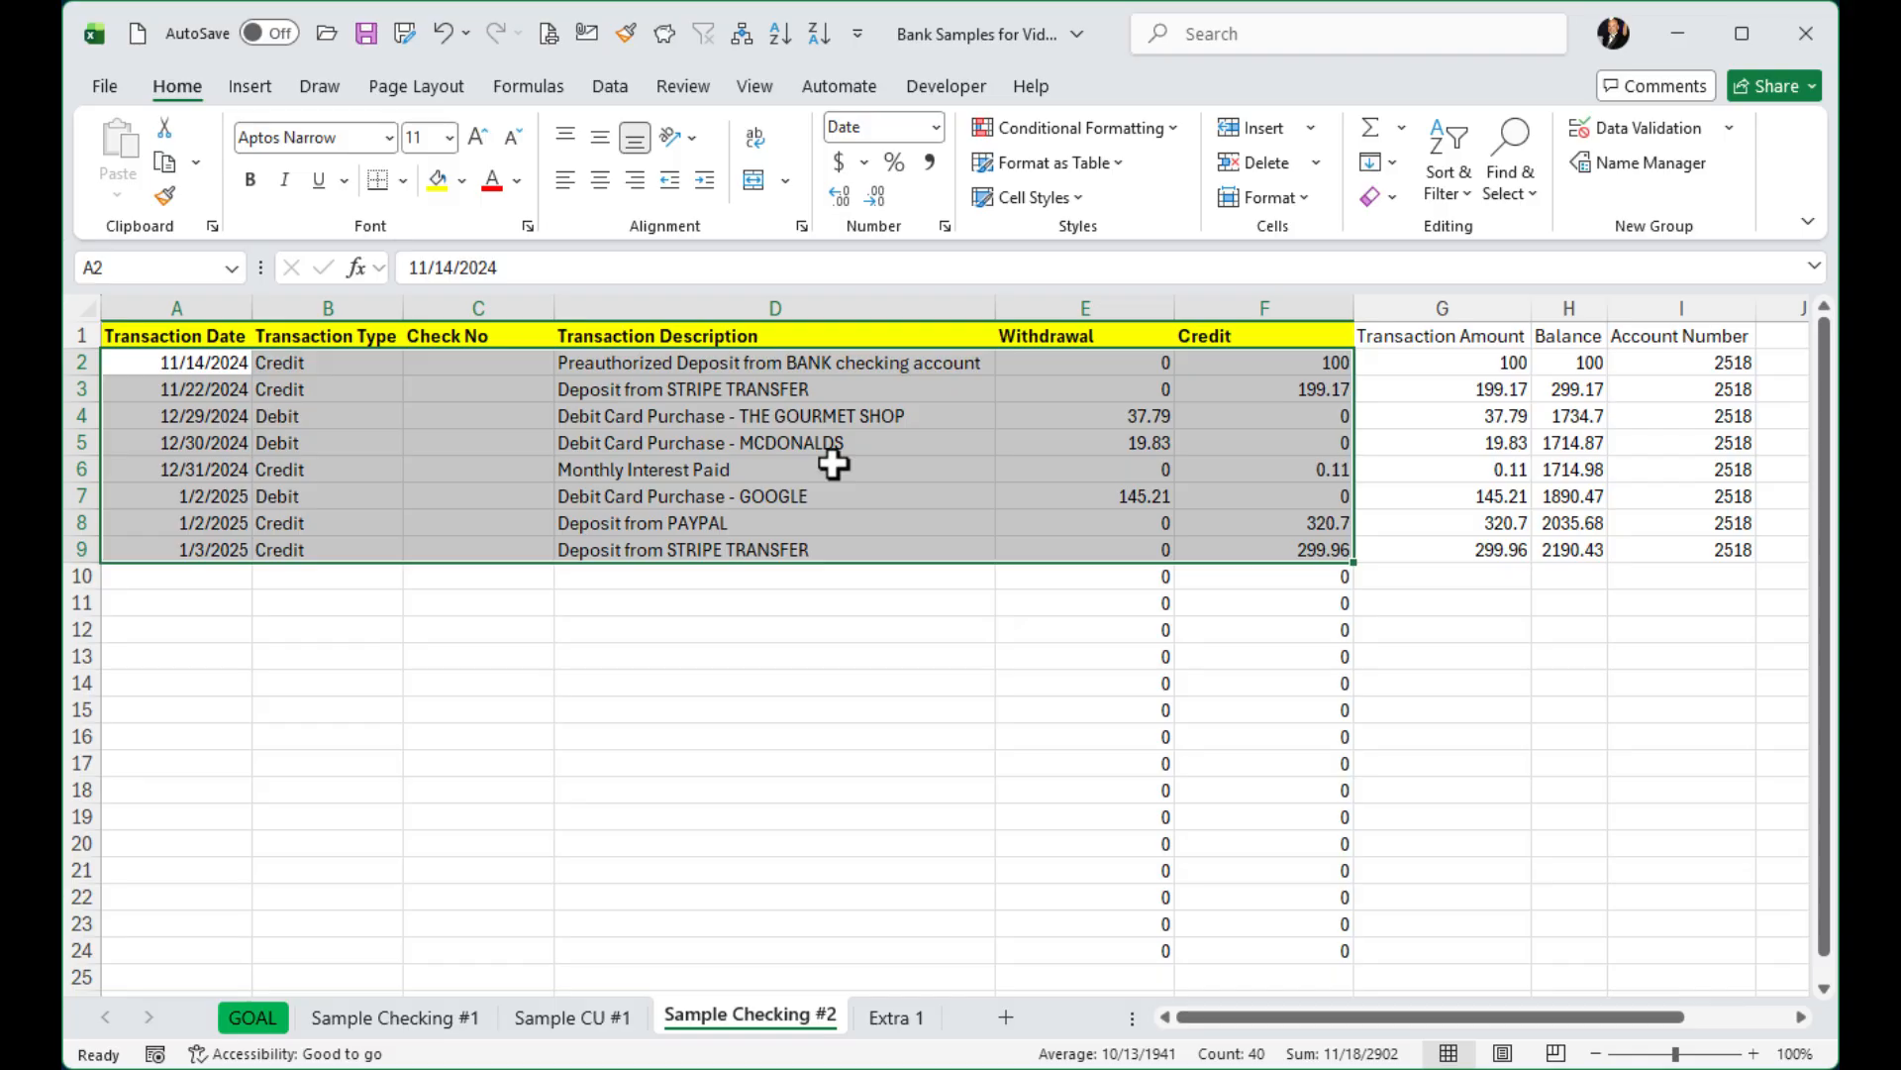
left_click(731, 609)
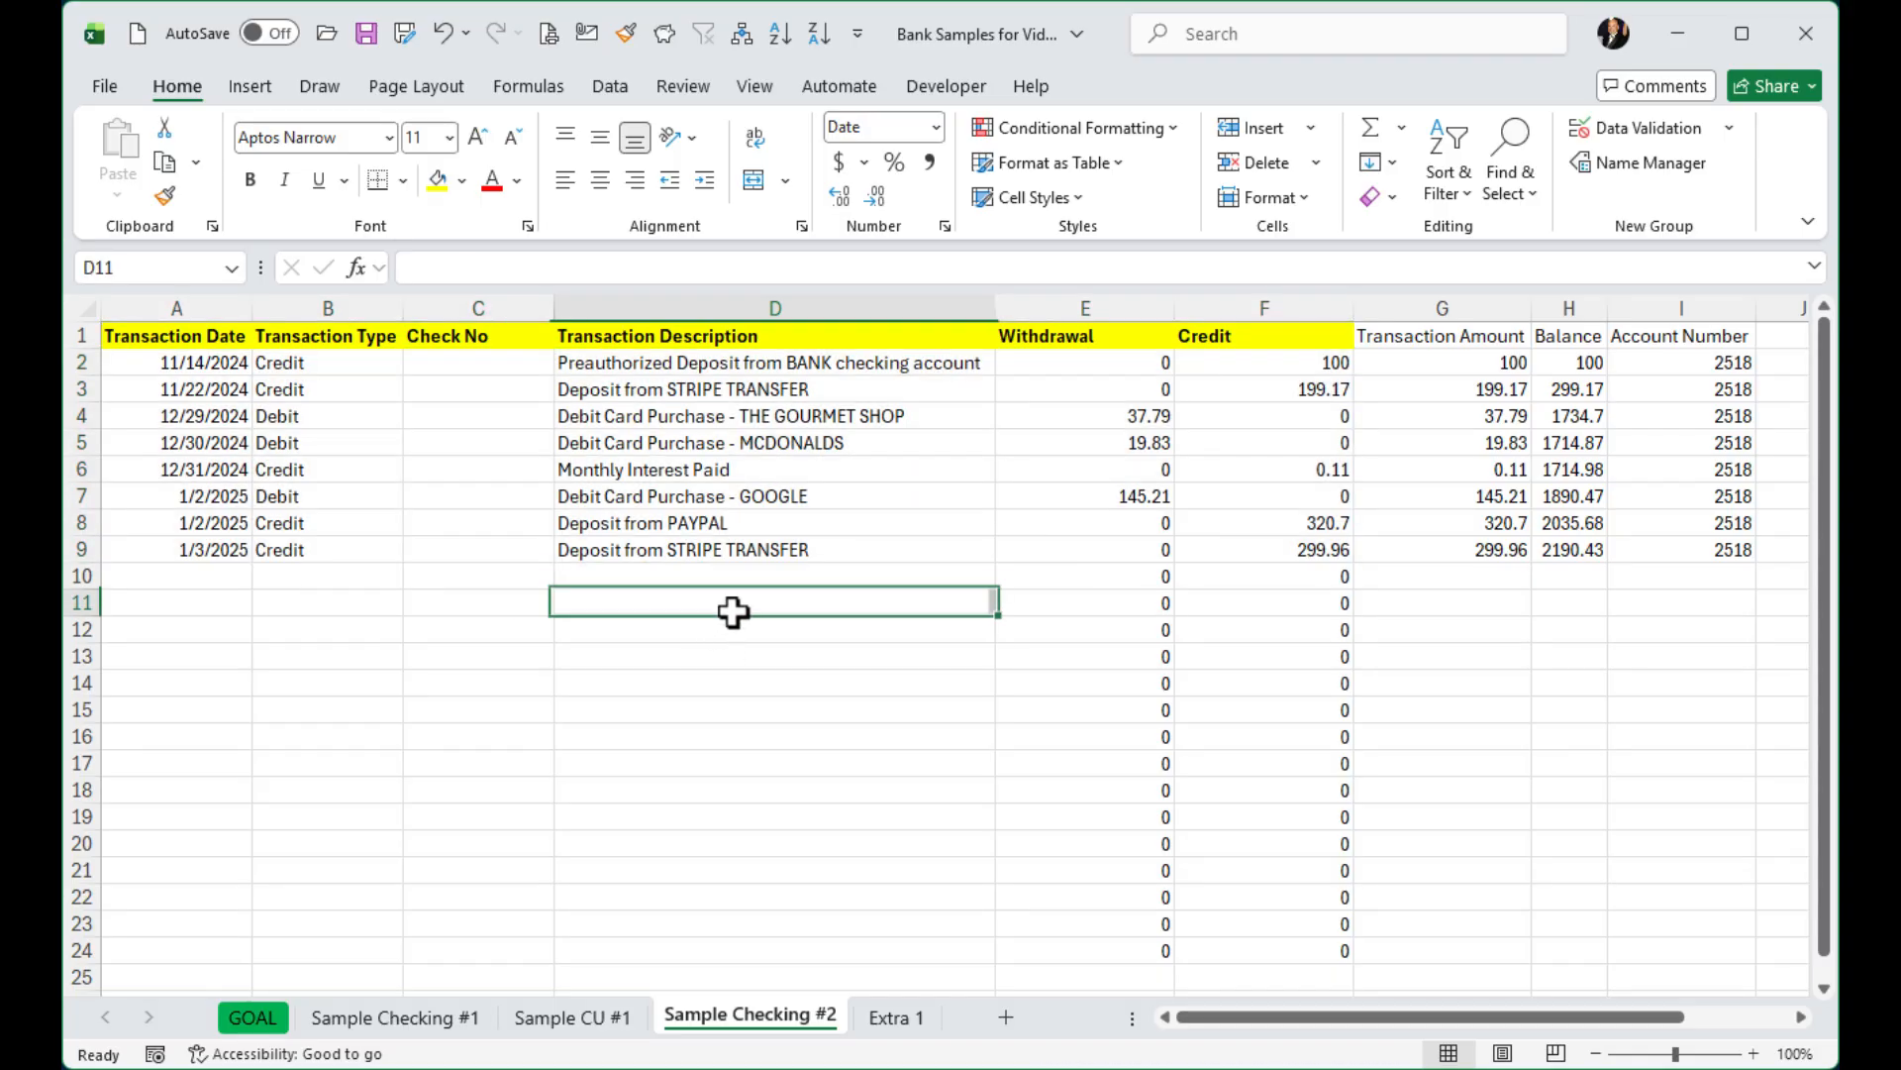